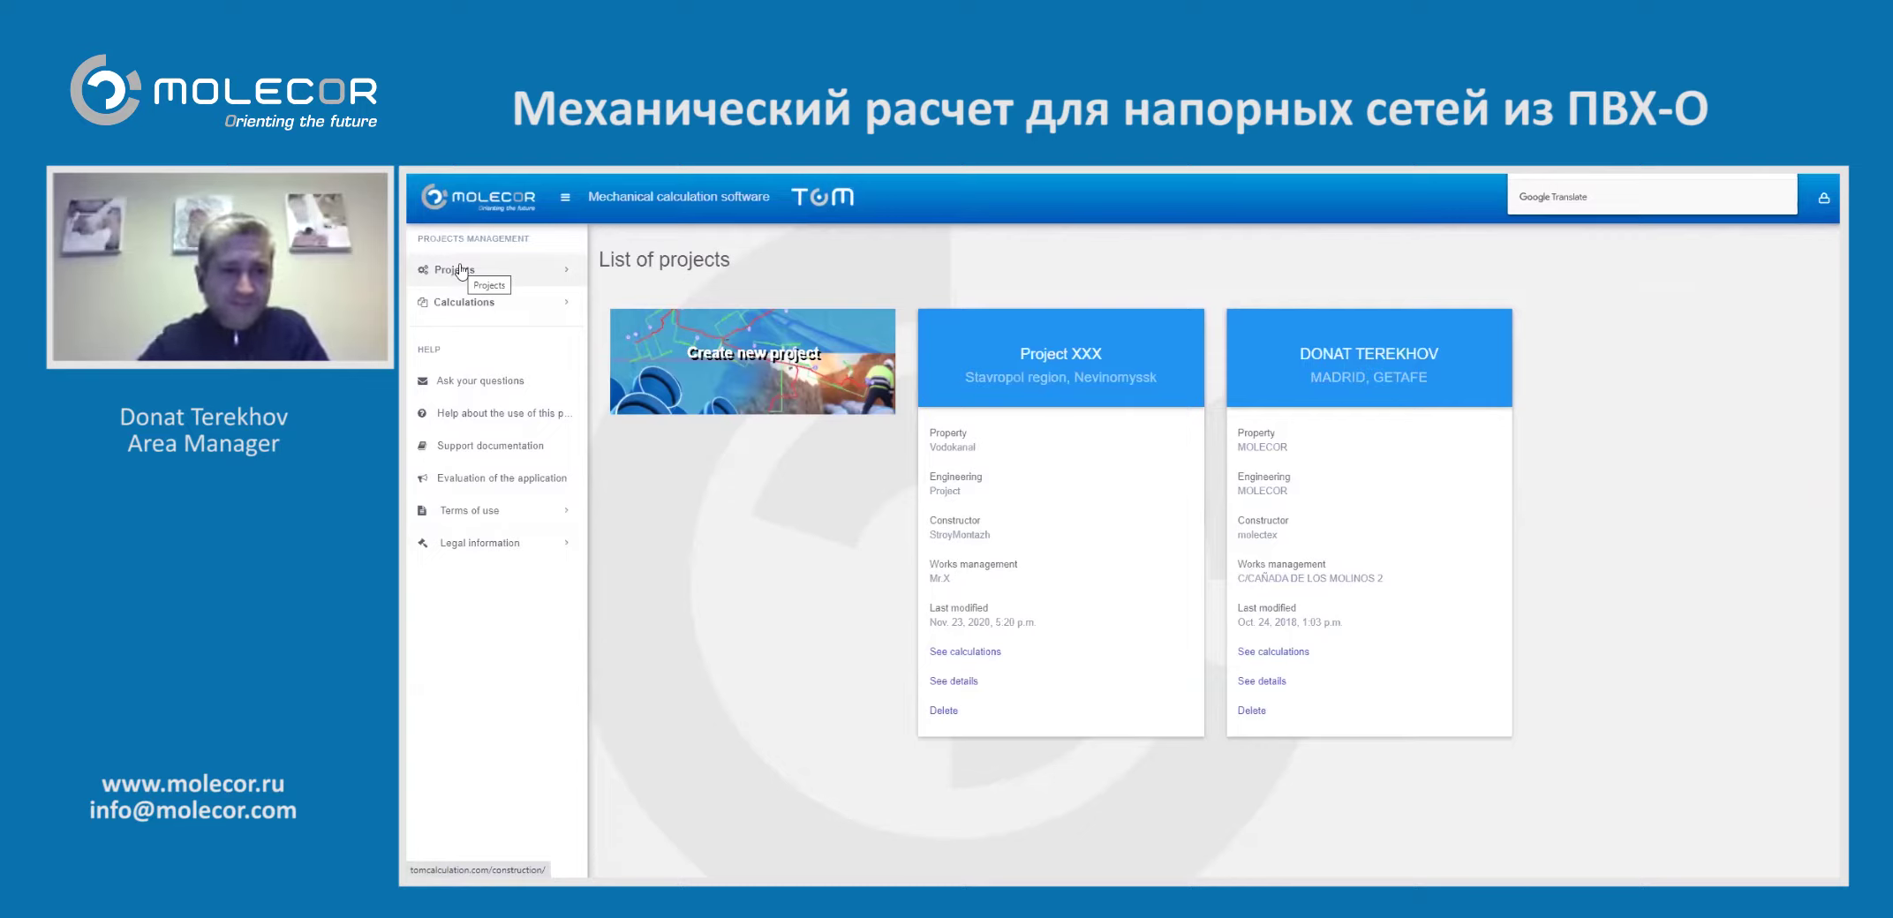
Start a new project and fill in its form from the saved Project XXX entry
left_click(460, 272)
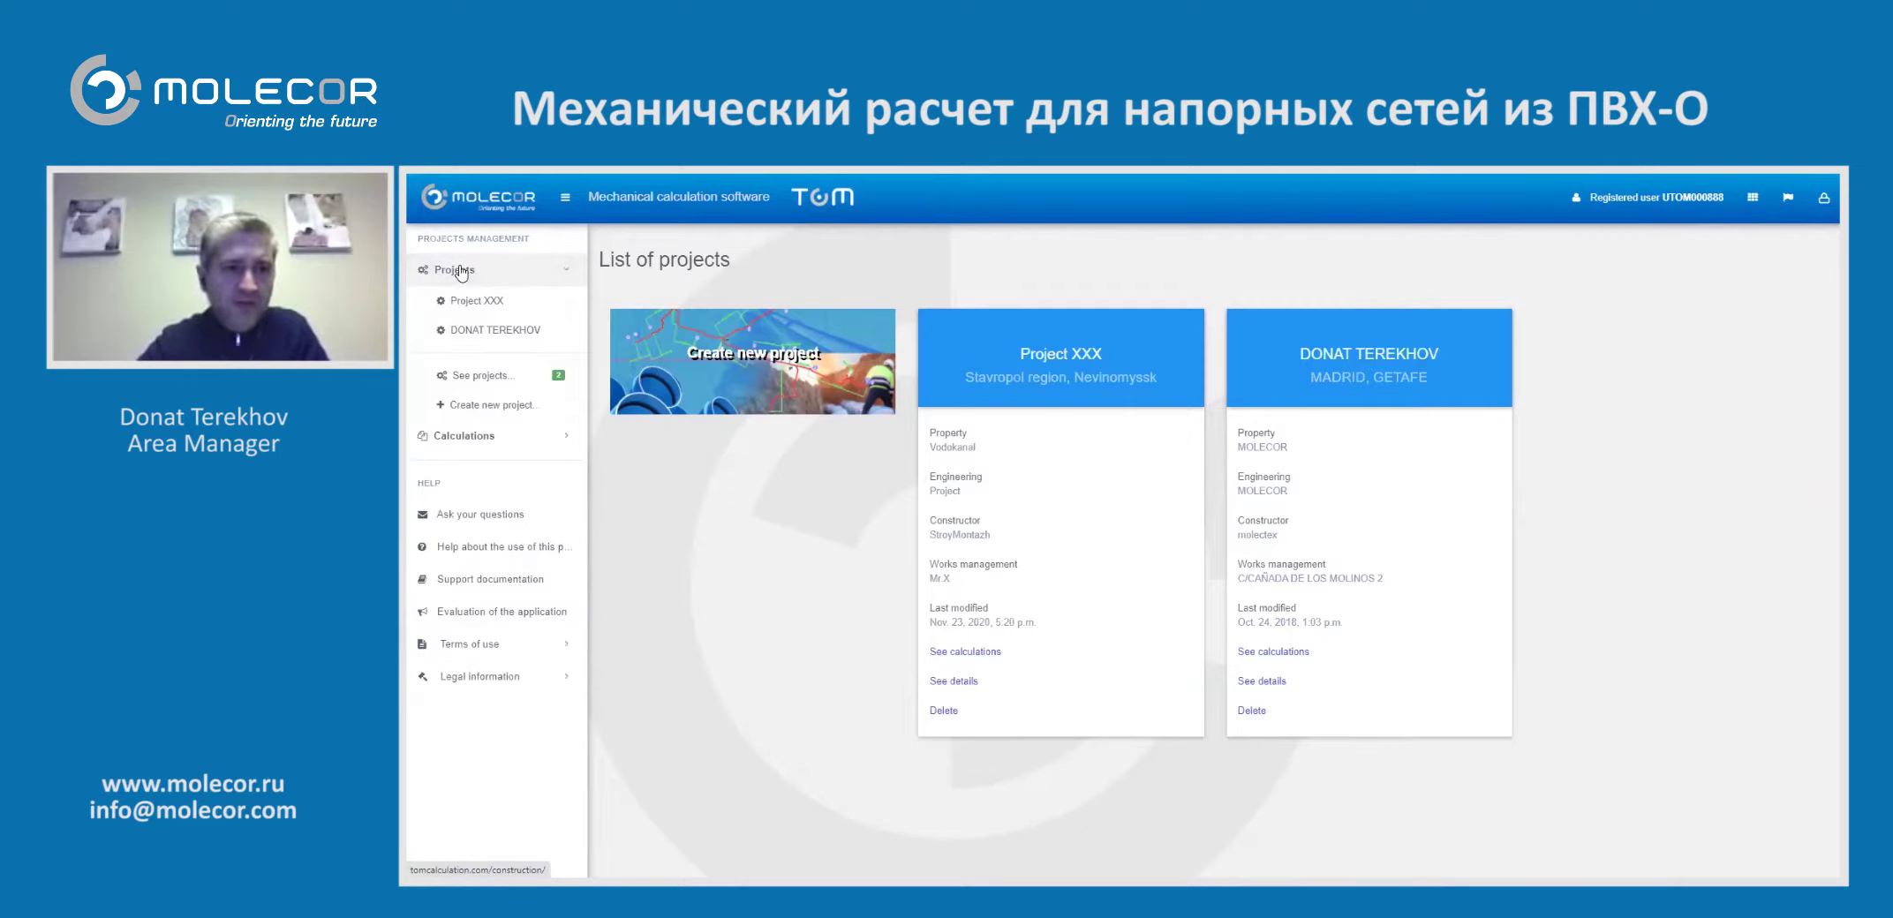
left_click(478, 407)
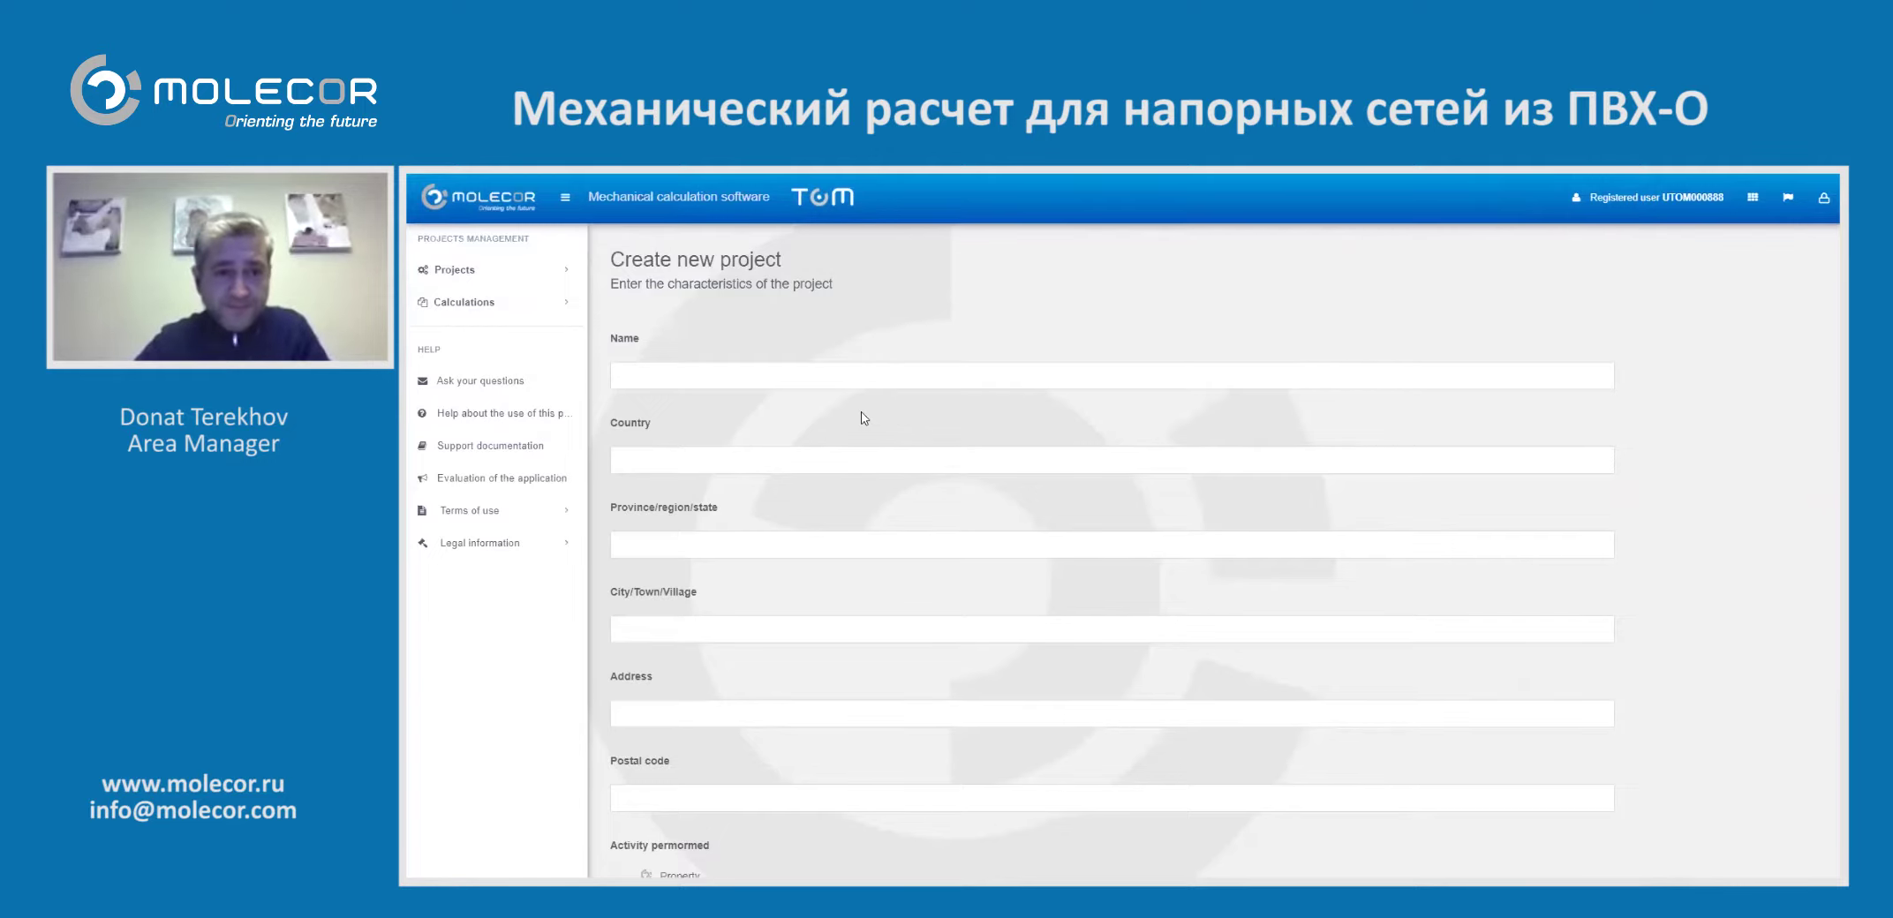
scroll(863, 417, "down", 7)
scroll(862, 413, "up", 7)
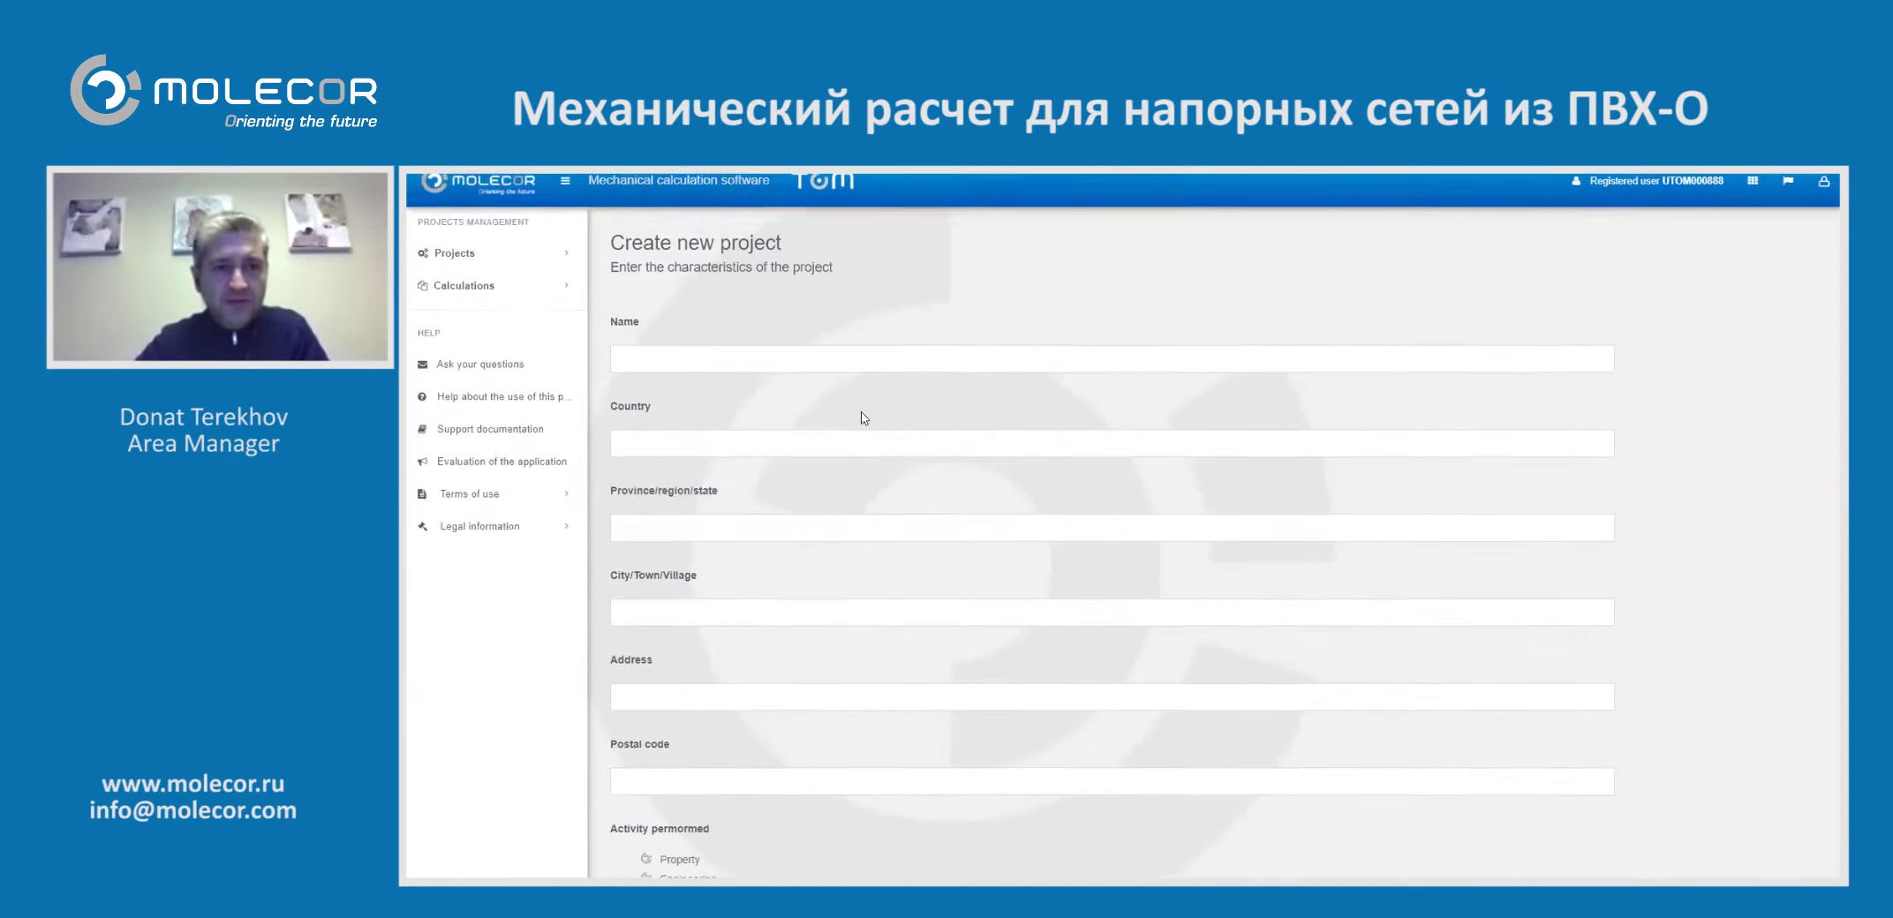
left_click(697, 378)
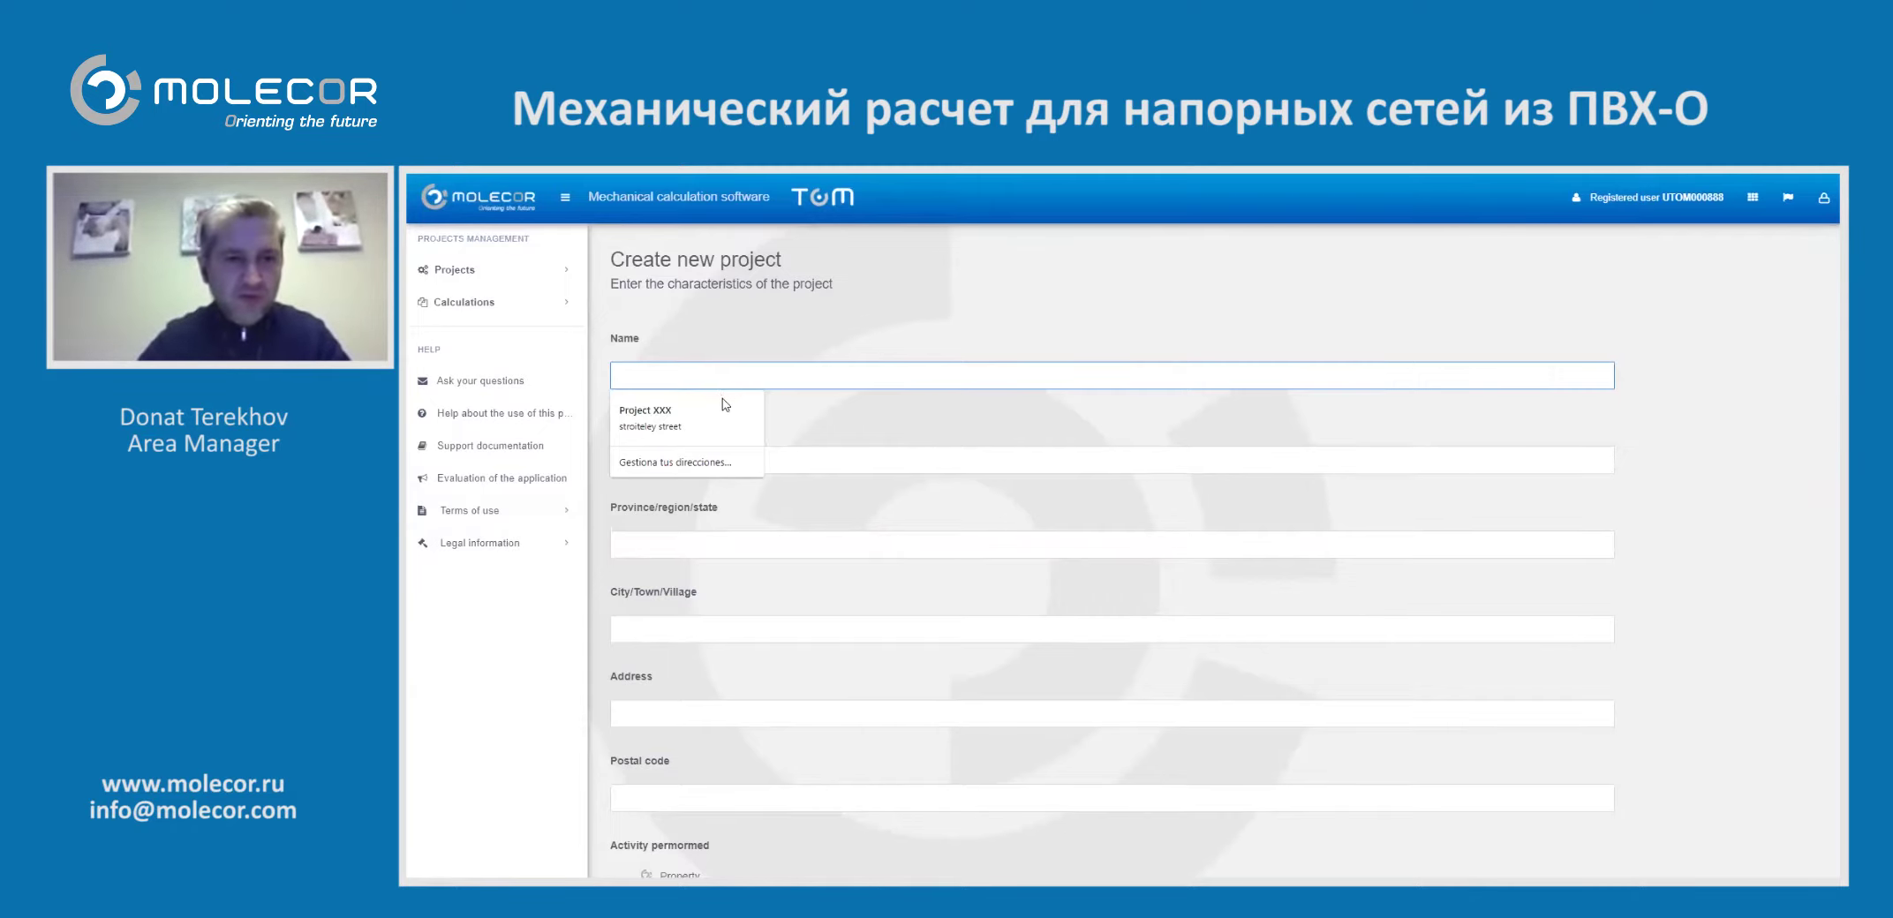
left_click(640, 421)
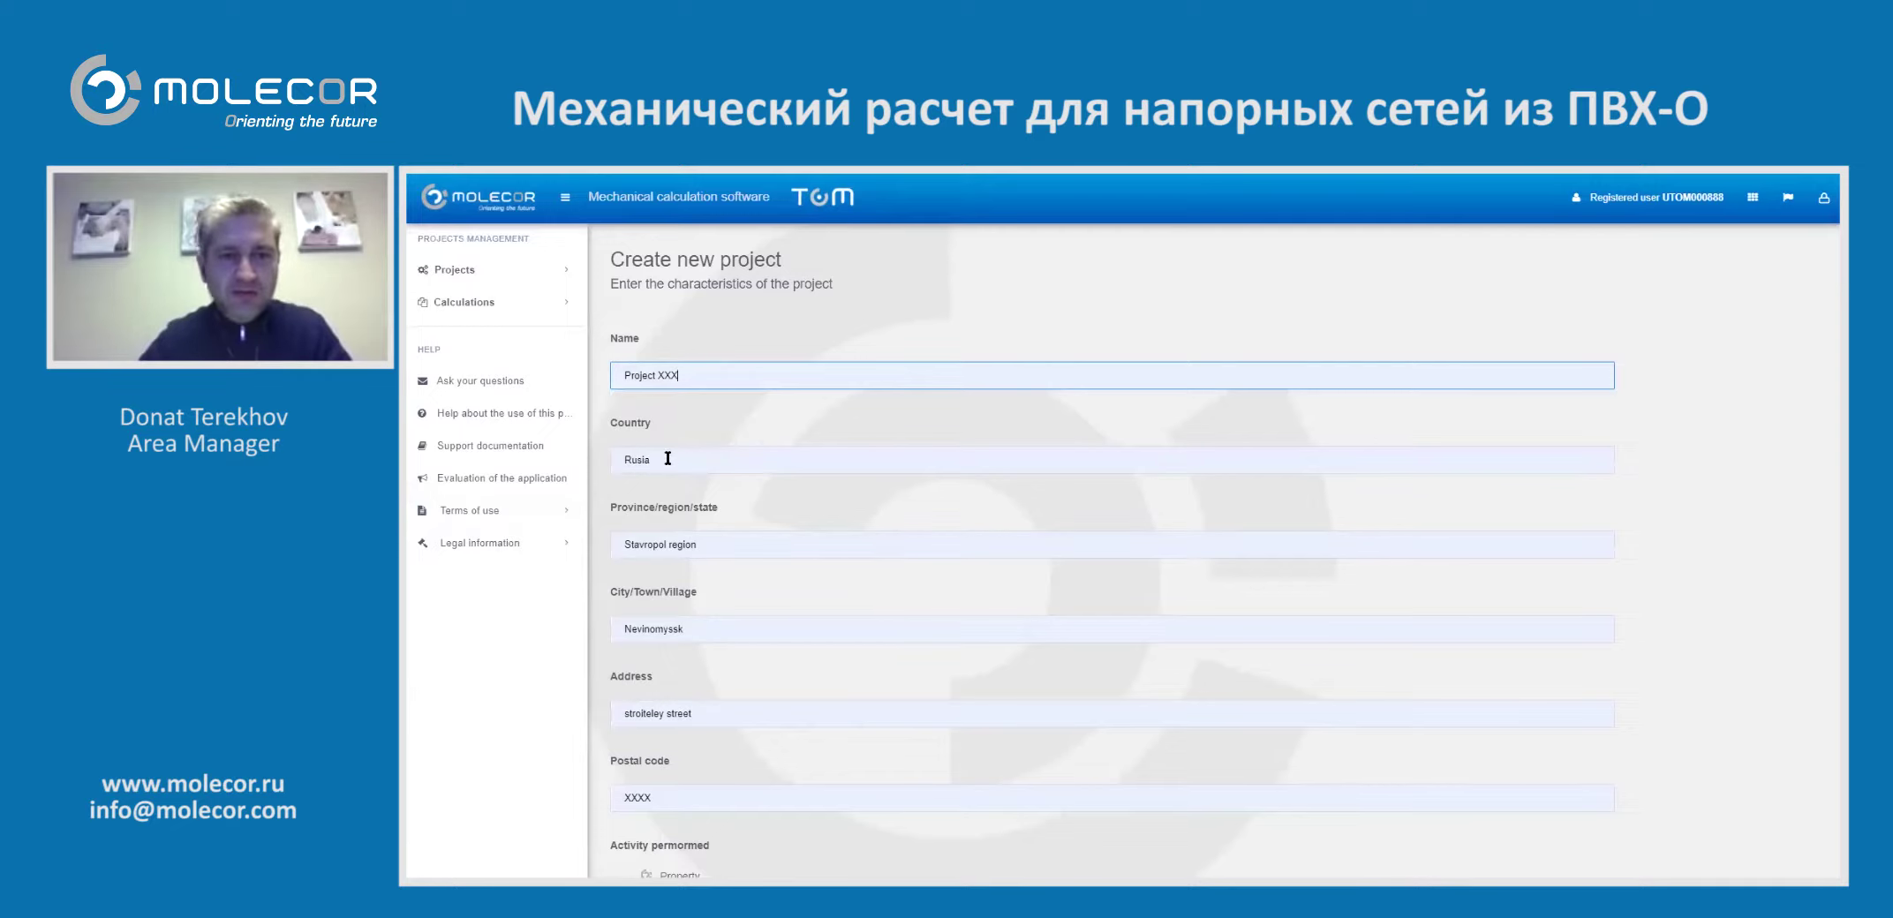
Replace the project's province/region with "Severnaya Osetya"
scroll(668, 458, "down", 2)
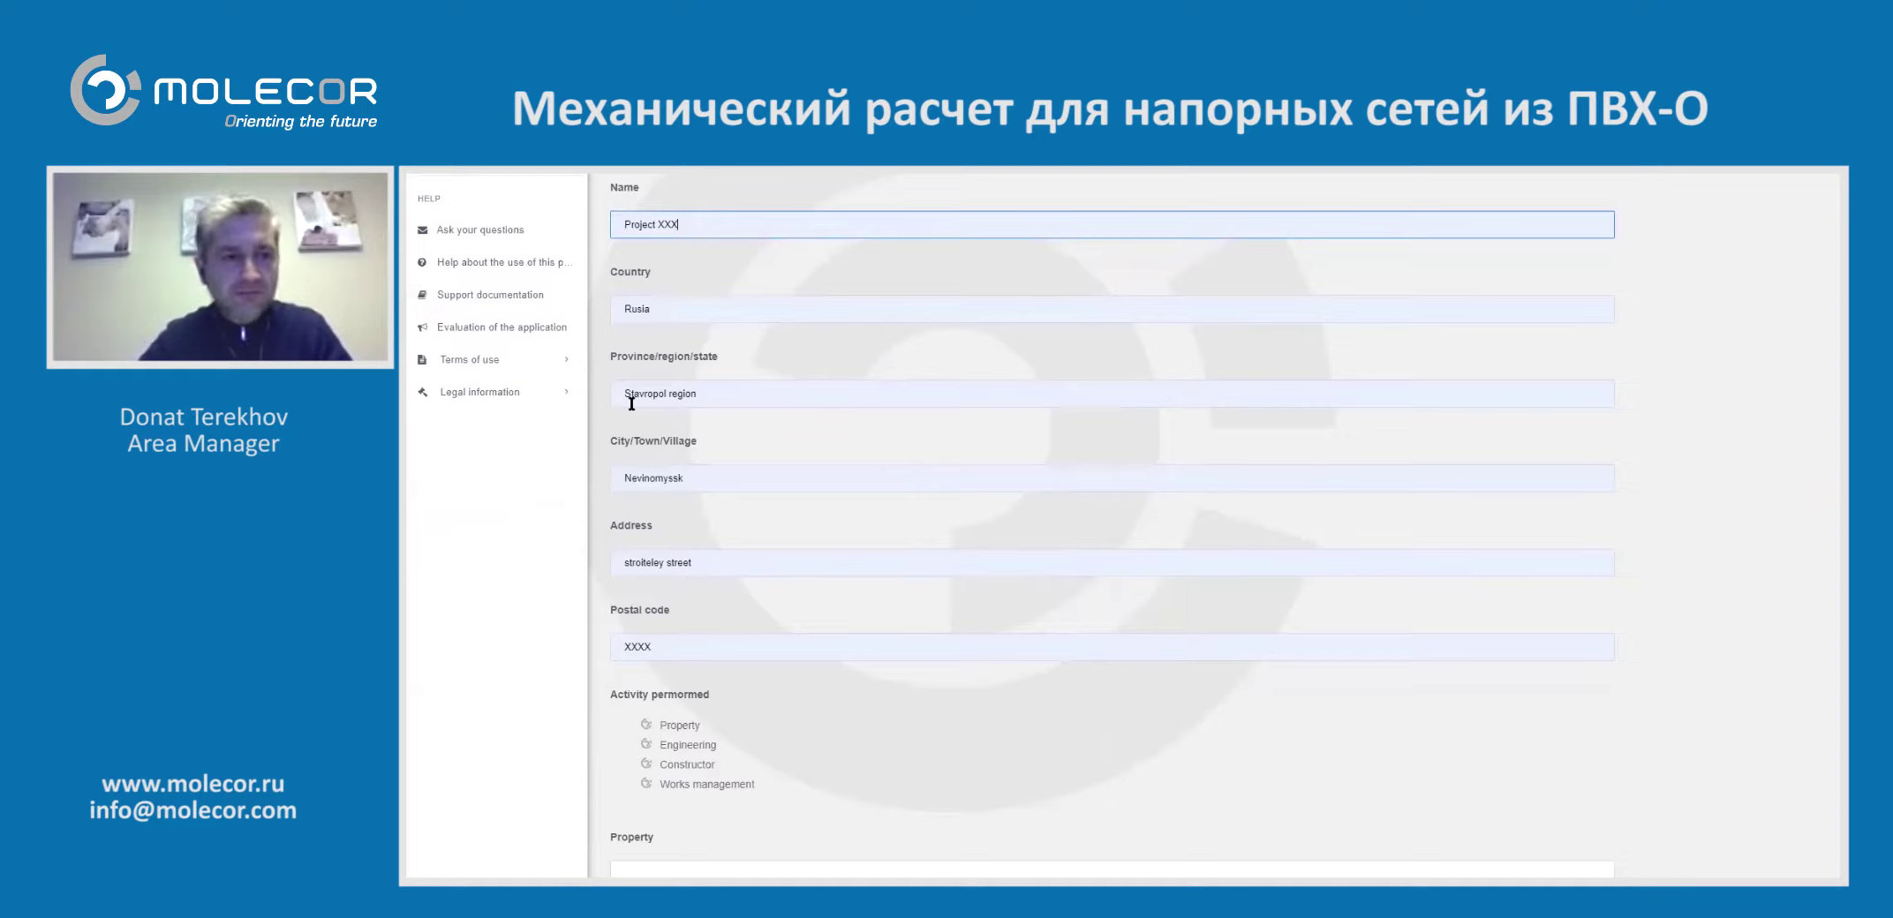
left_click(706, 393)
left_click_drag(720, 394, 579, 408)
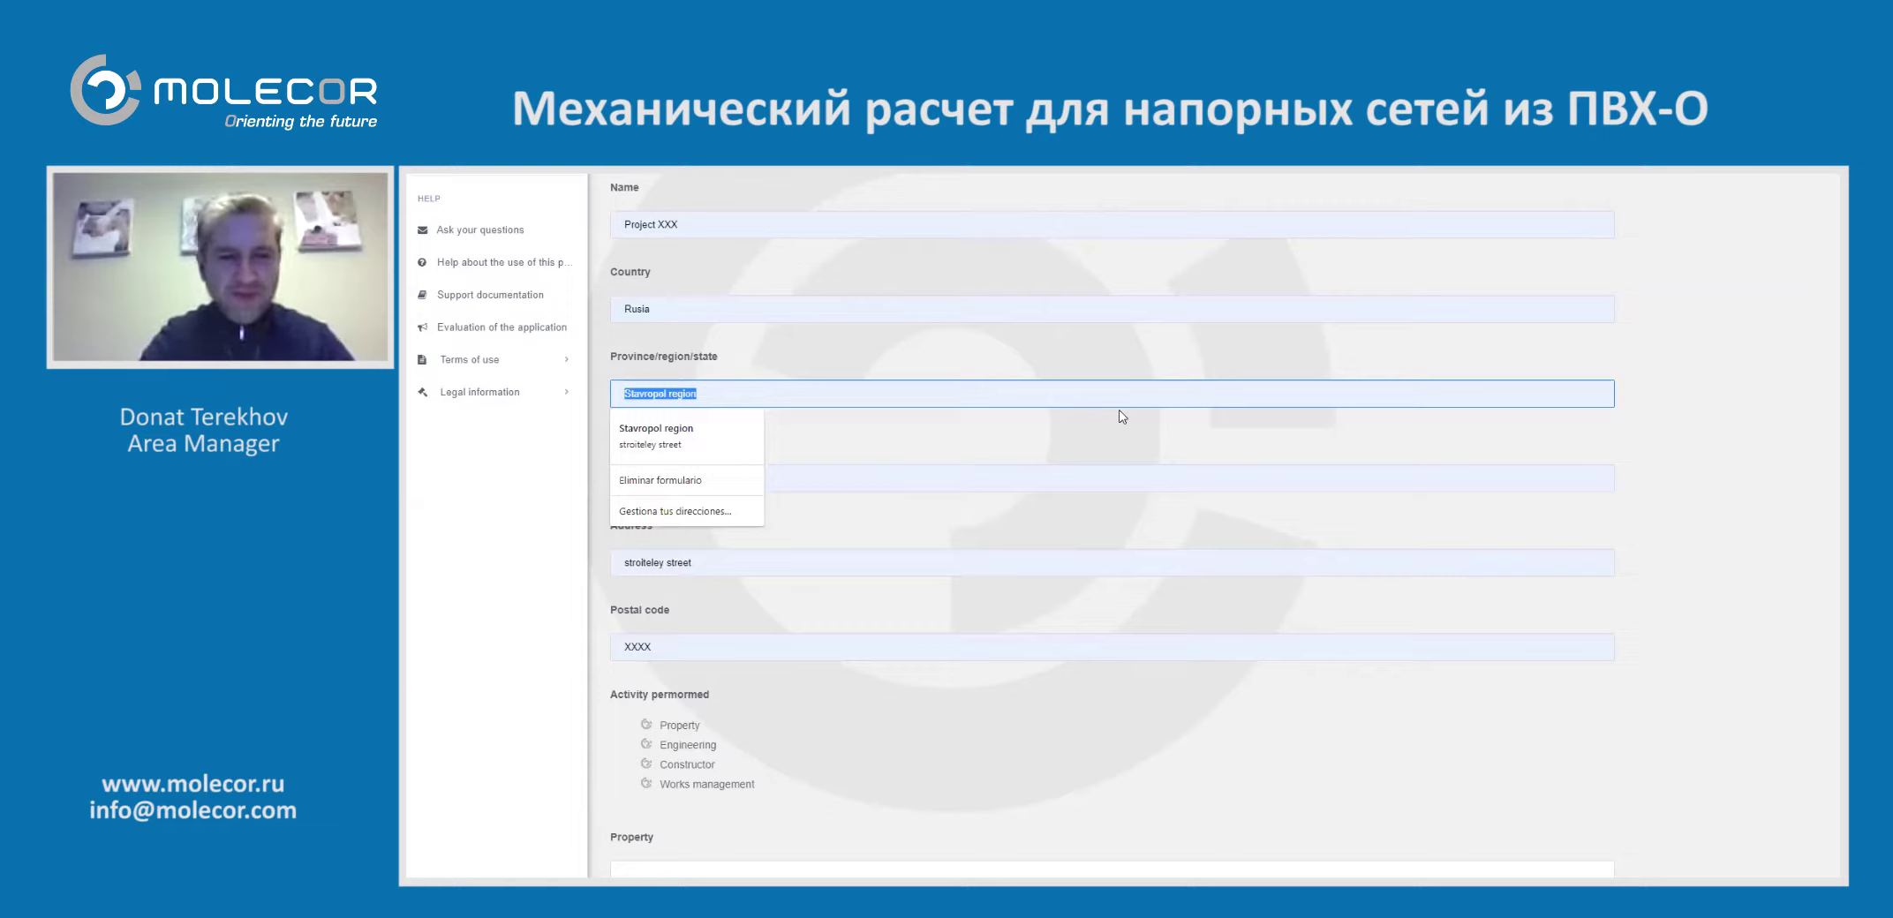
type("Sever")
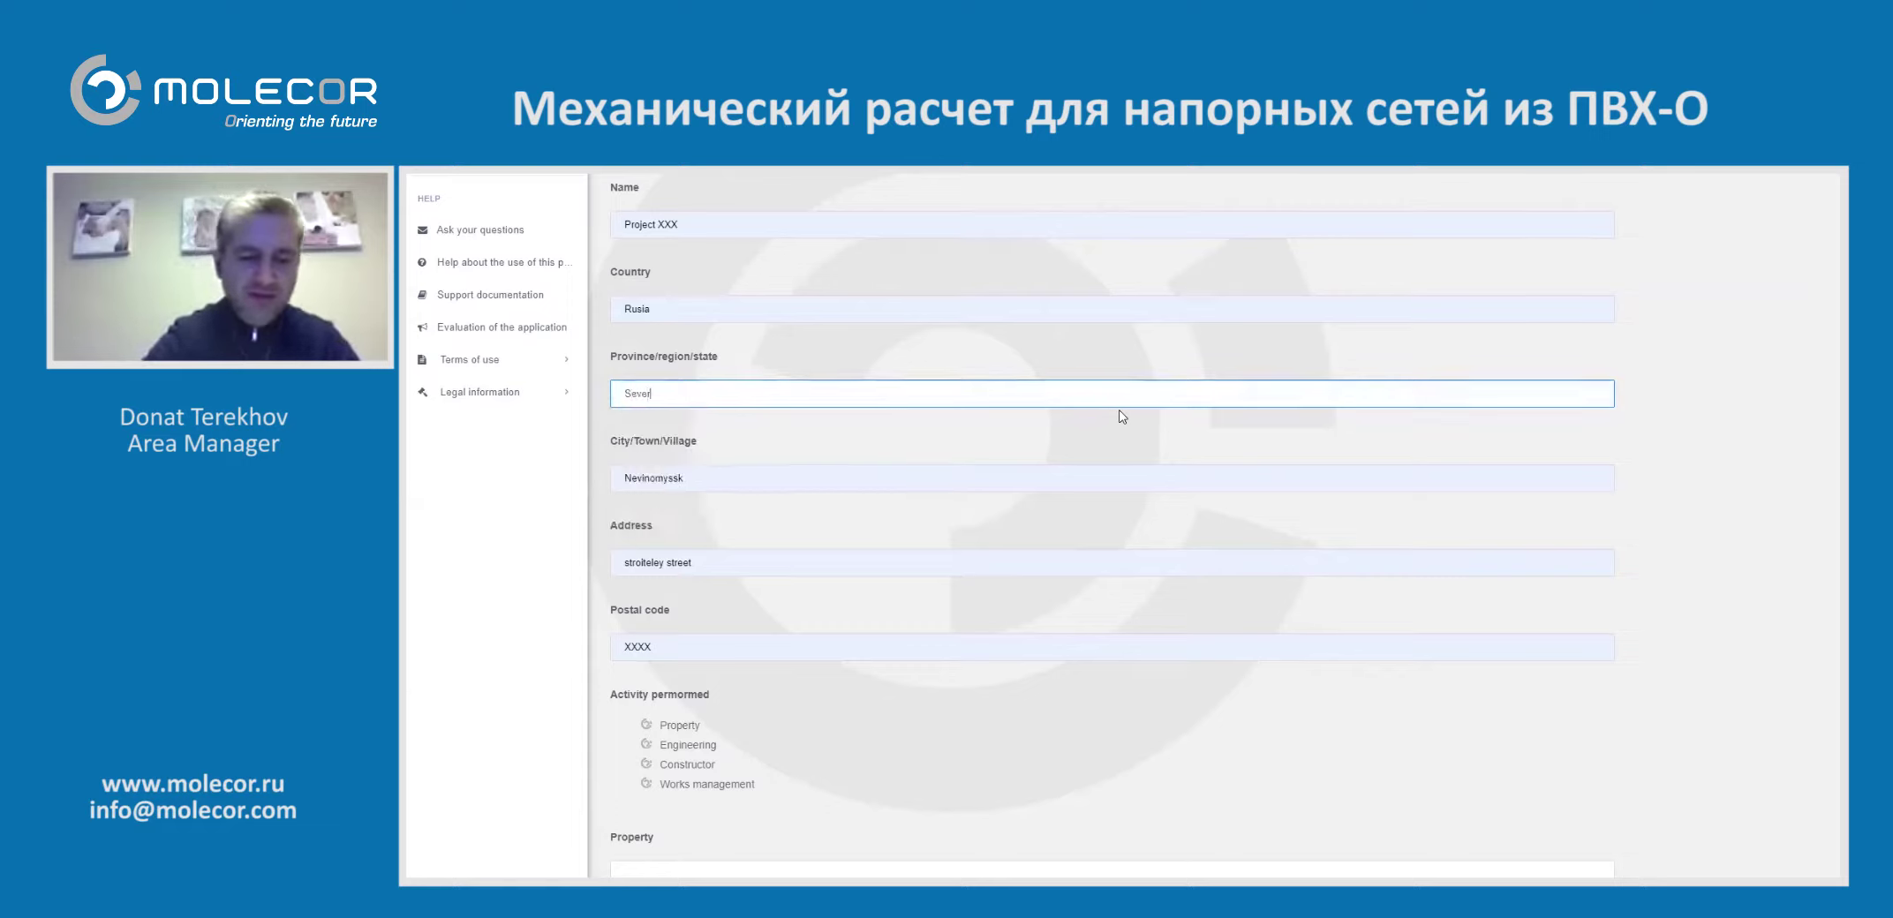
type("naya Osetya")
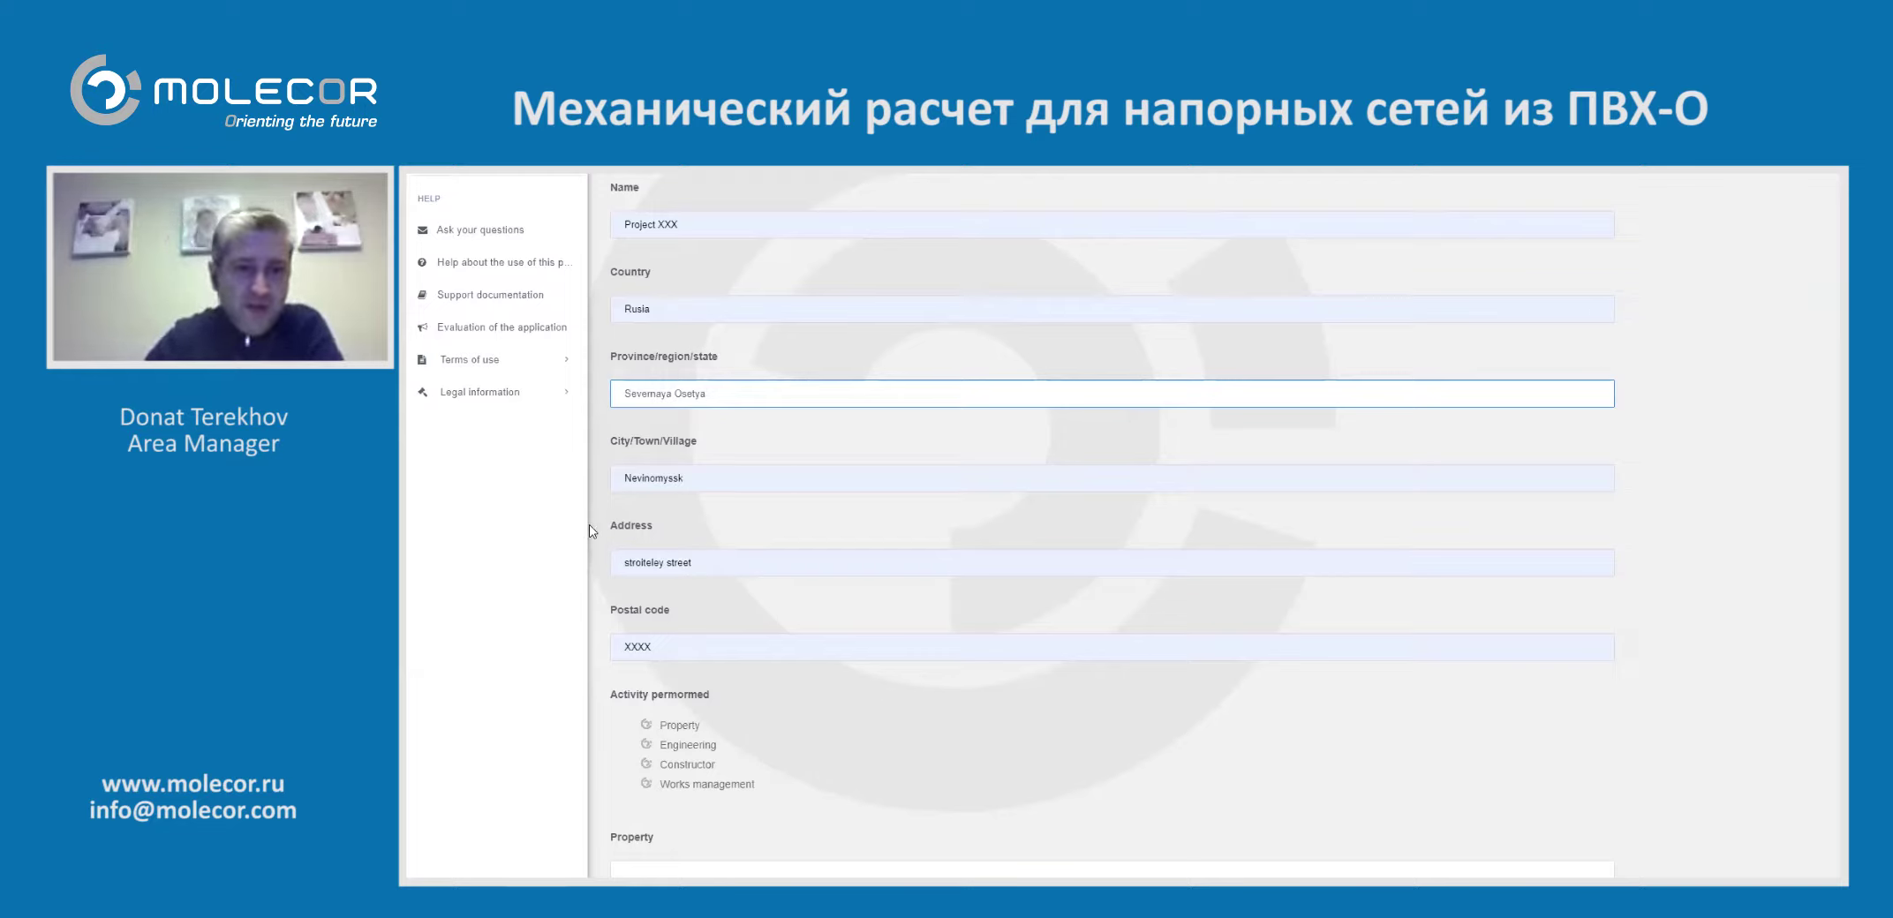
Replace the project's city with "OMSK"
left_click(745, 475)
left_click_drag(733, 479, 593, 482)
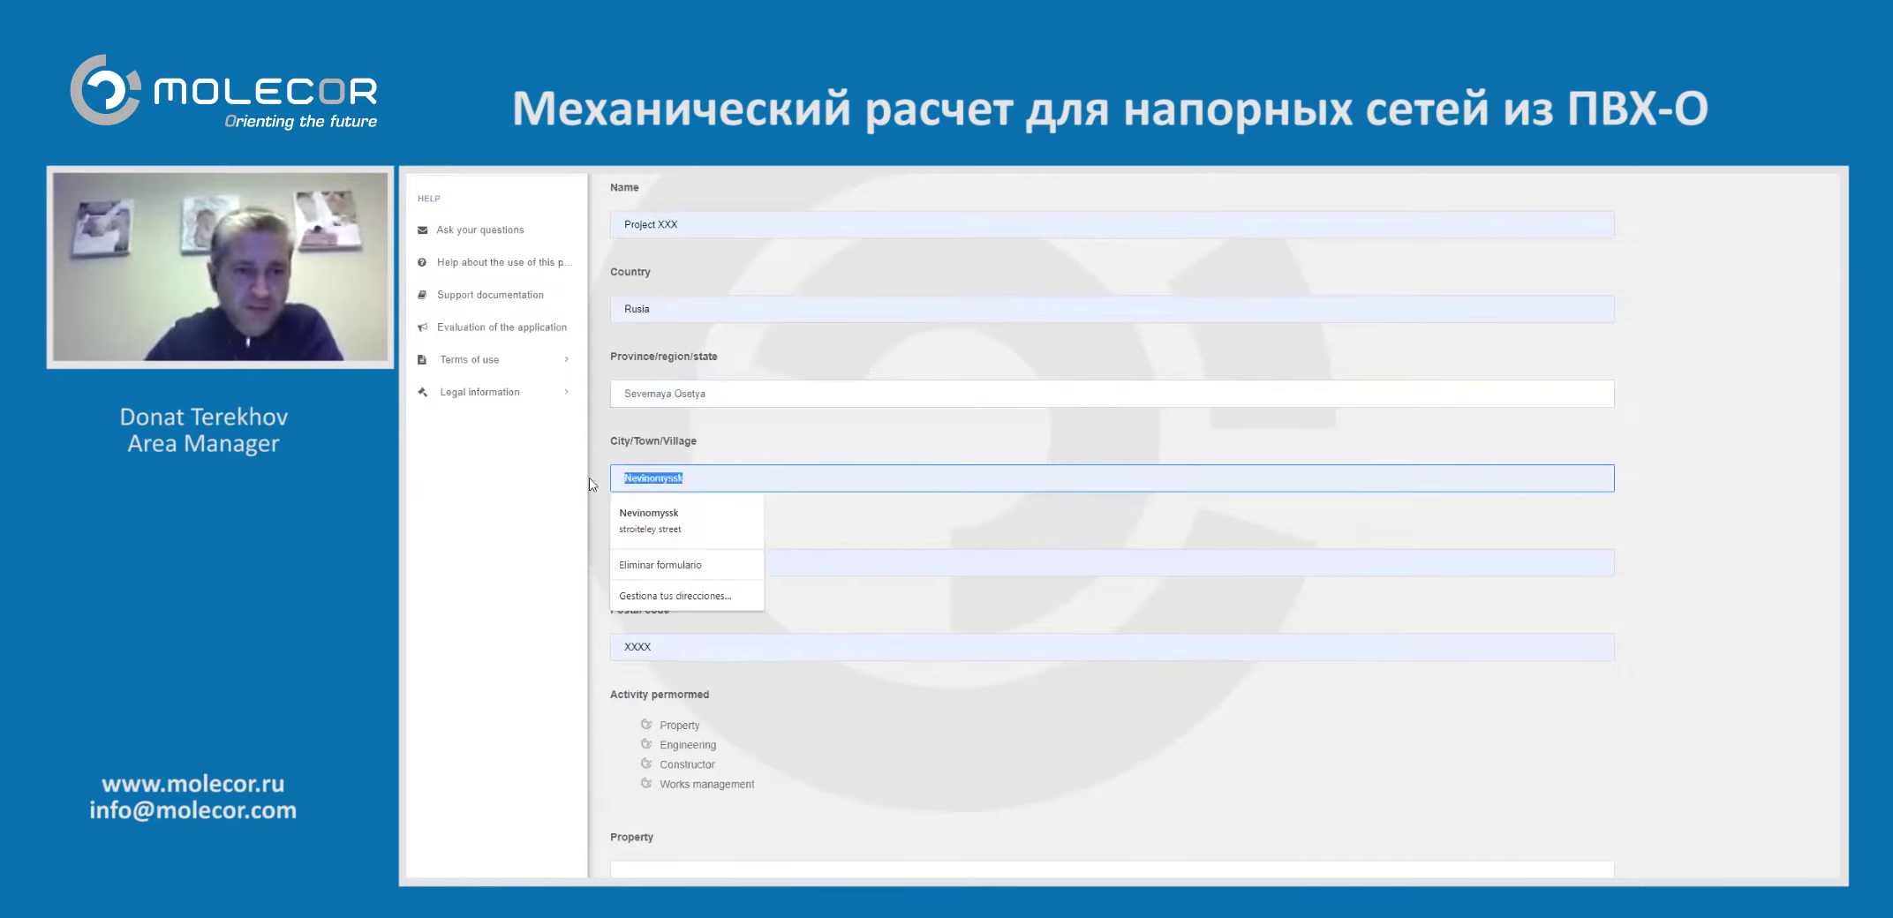
key("BackSpace")
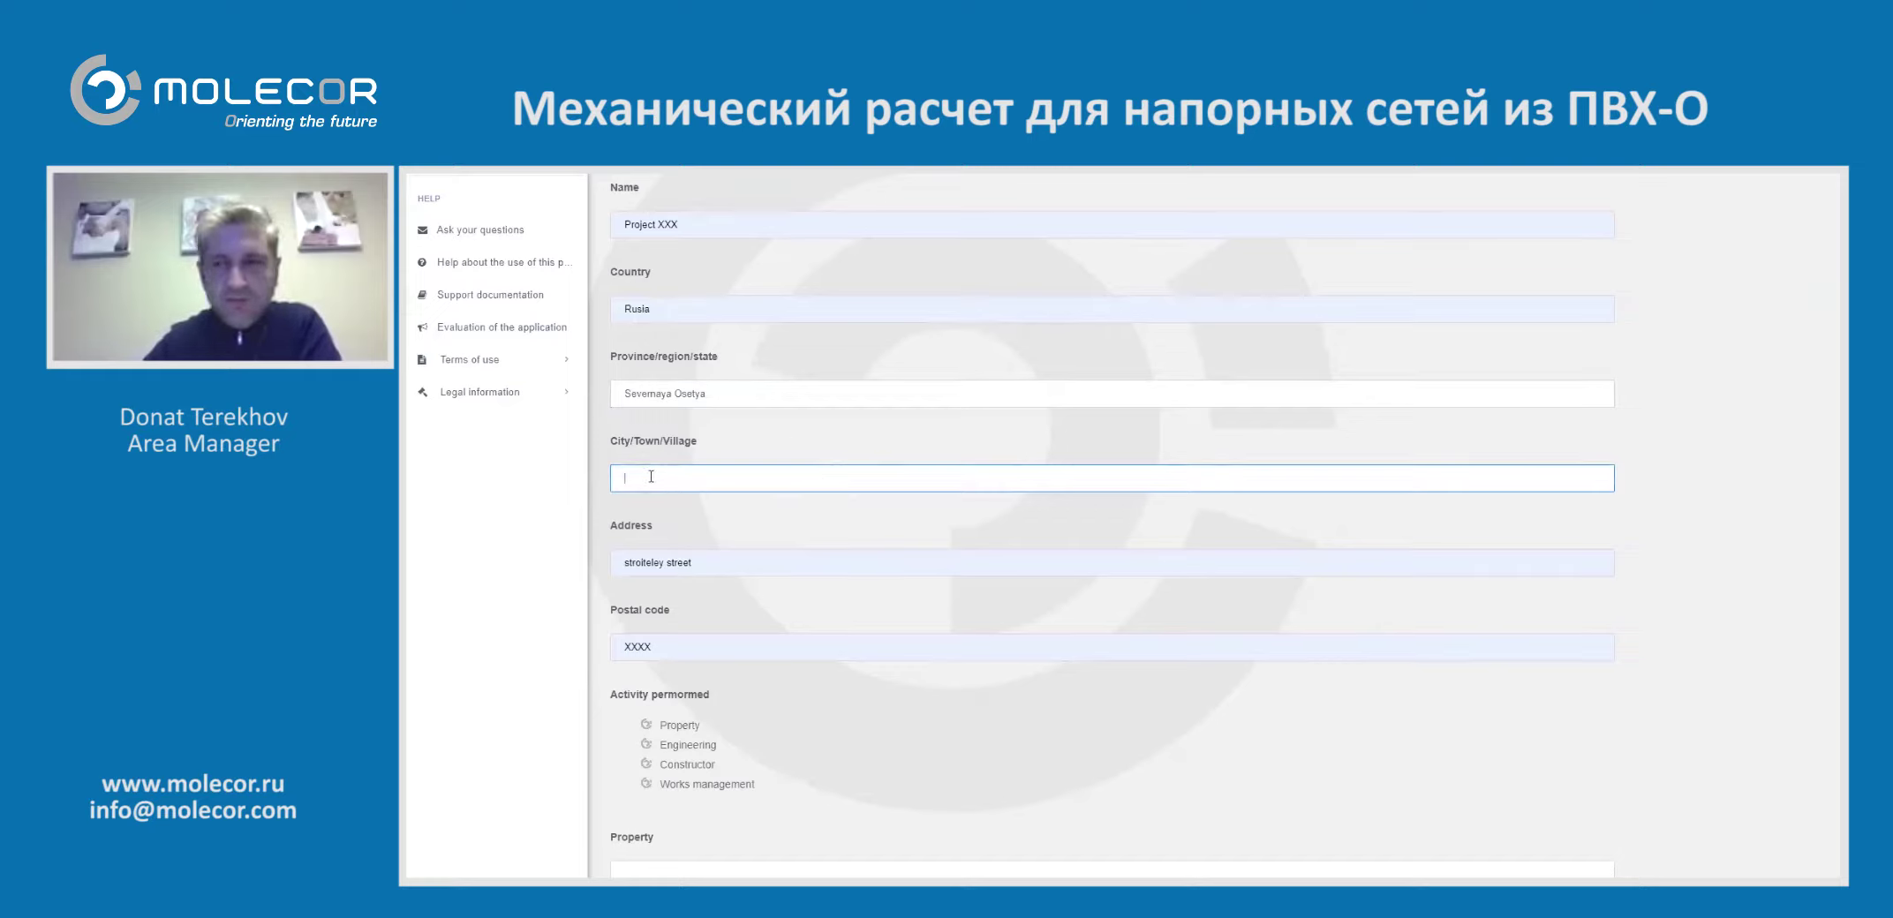
type("M")
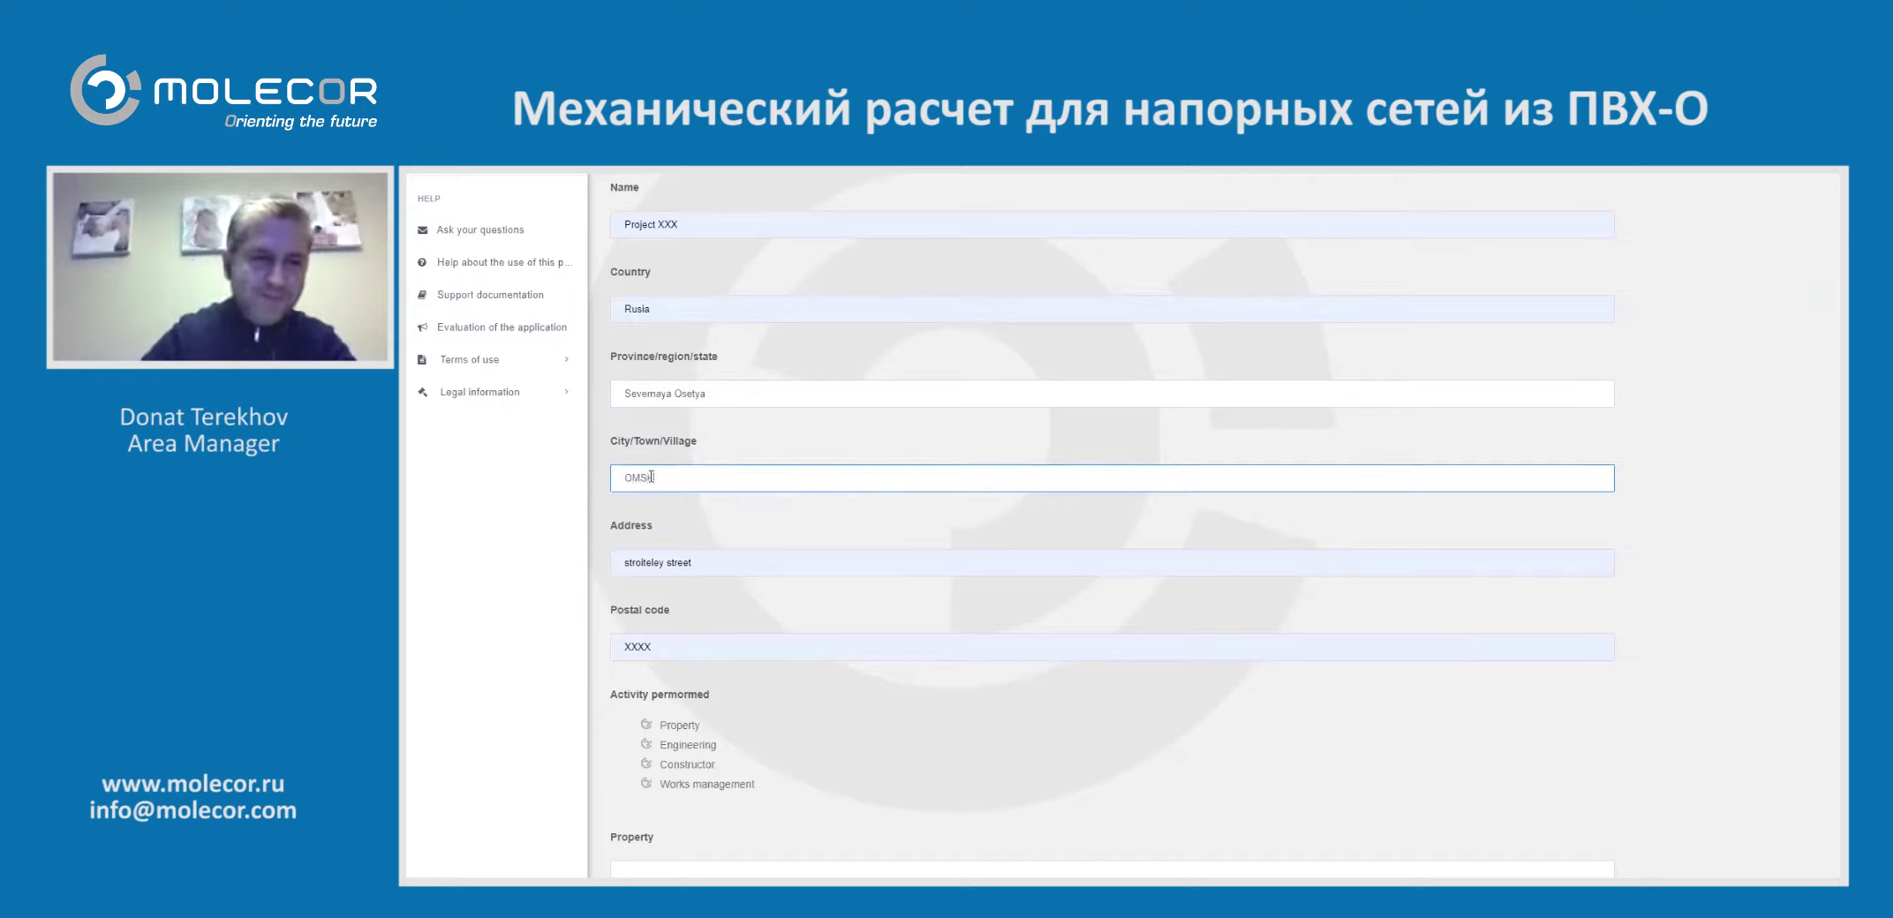
type("SK")
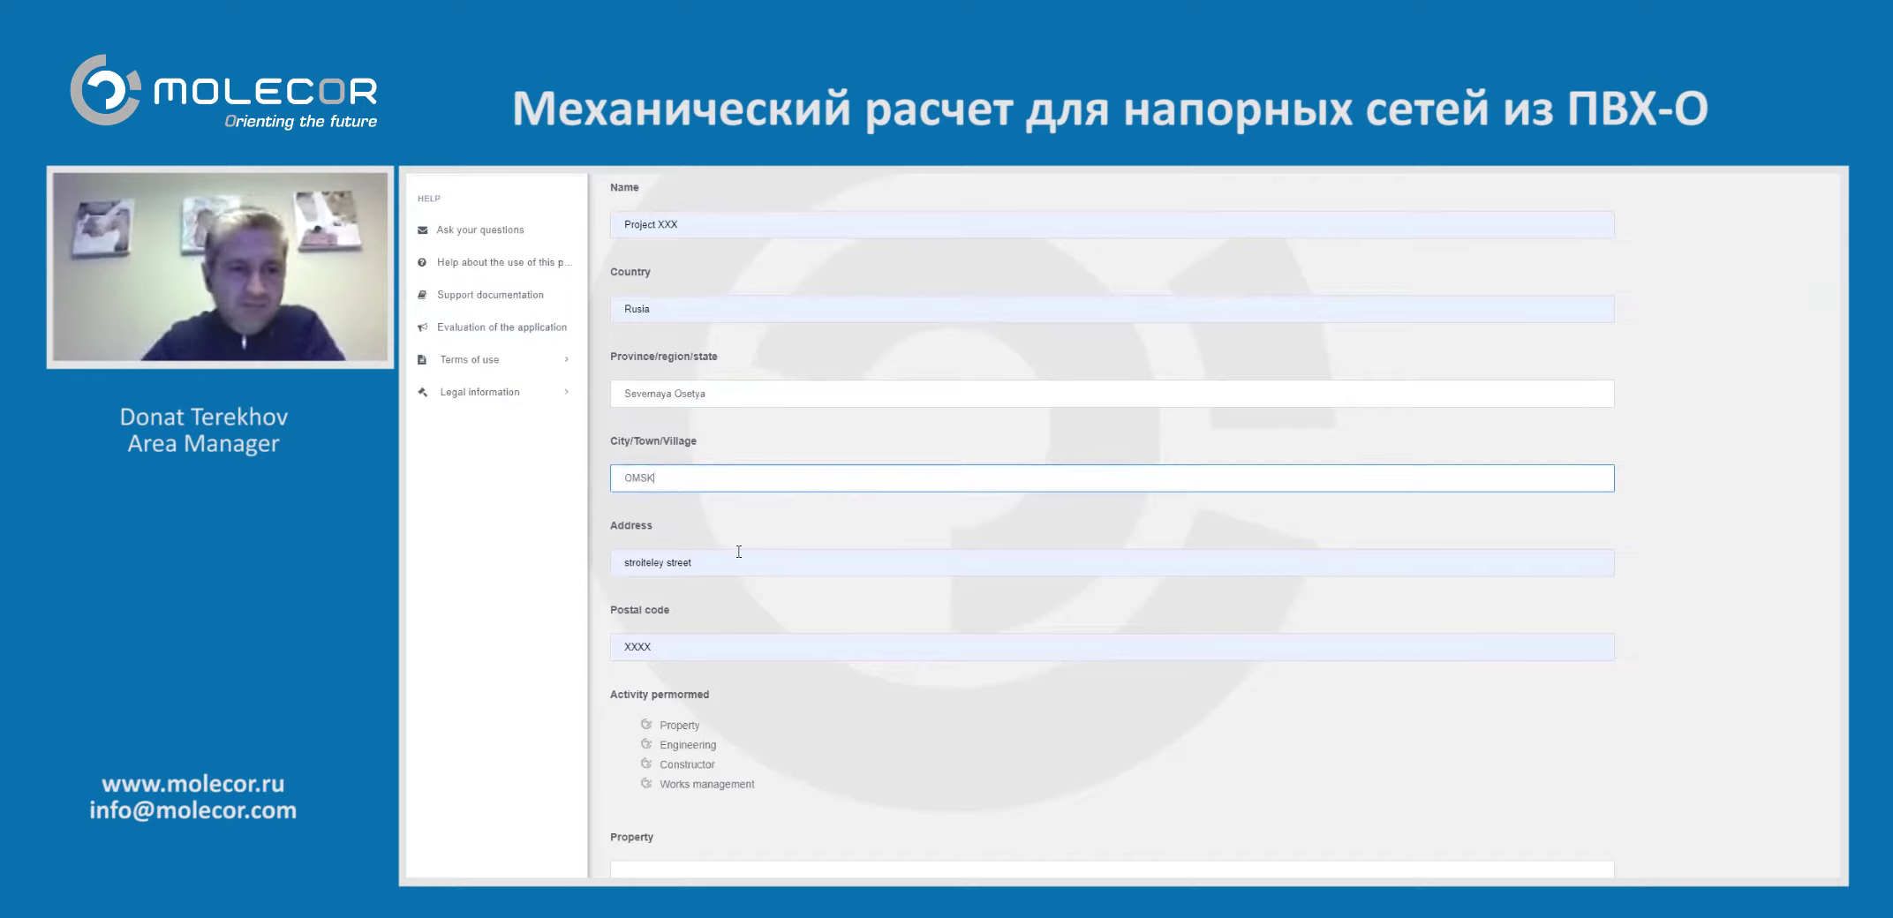
scroll(739, 552, "down", 3)
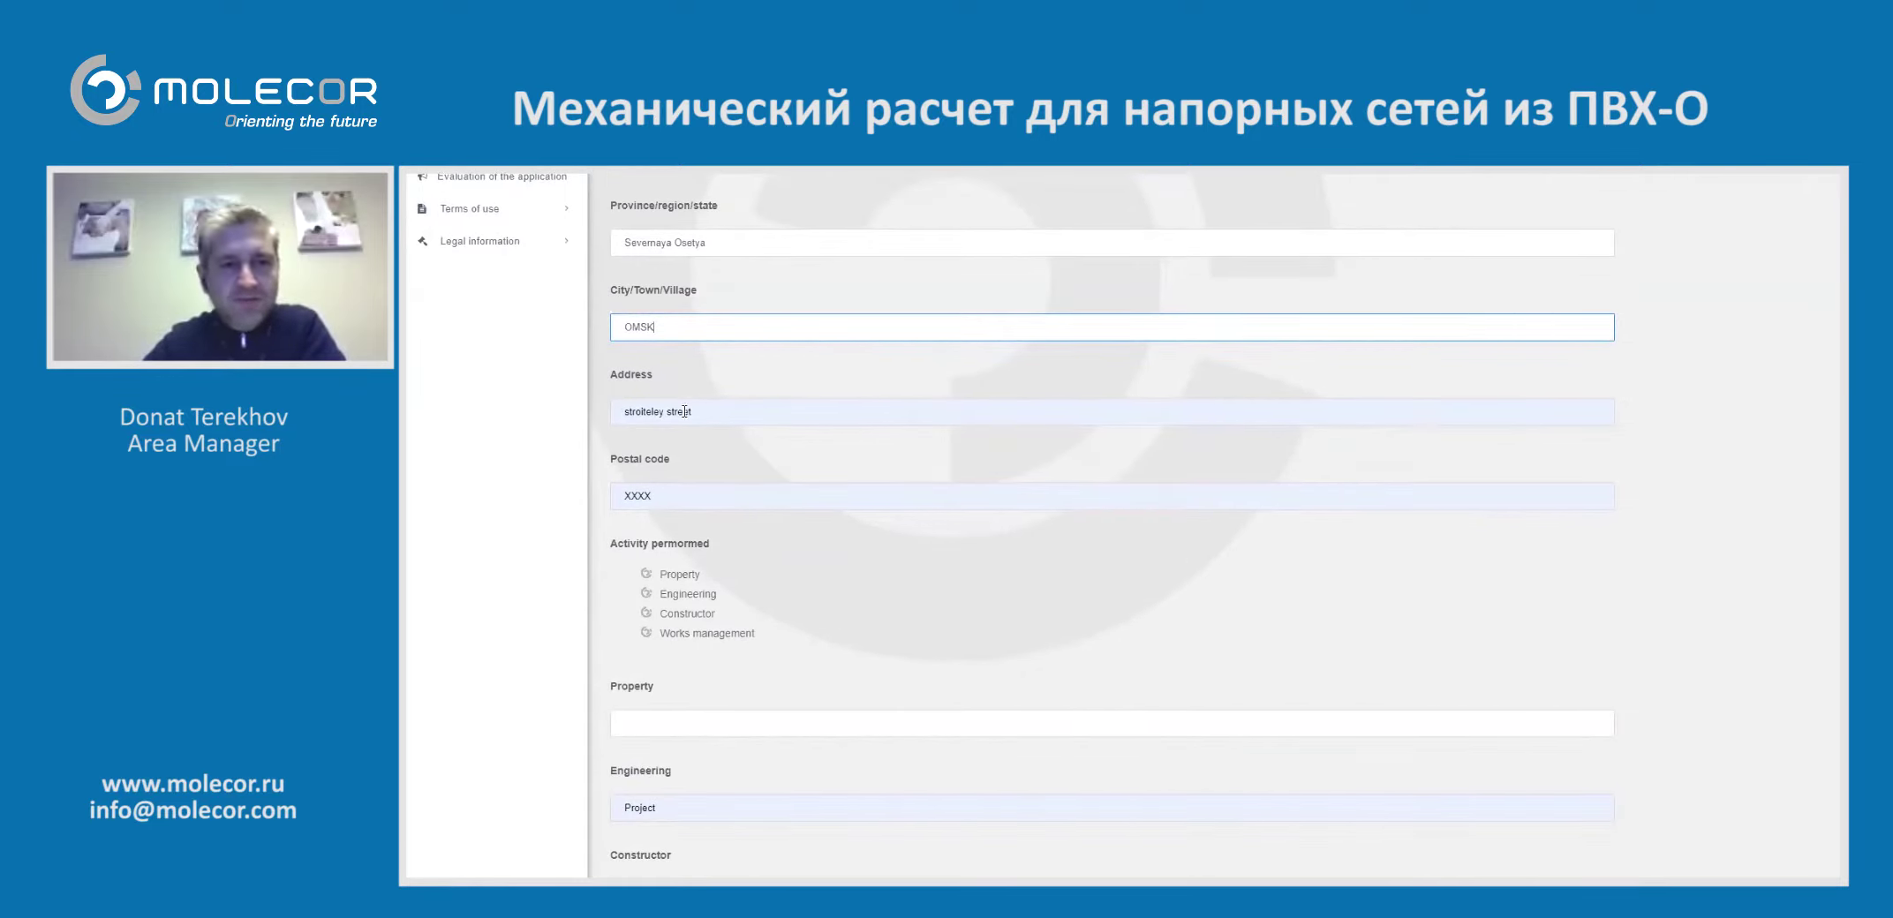
left_click(664, 496)
left_click(927, 546)
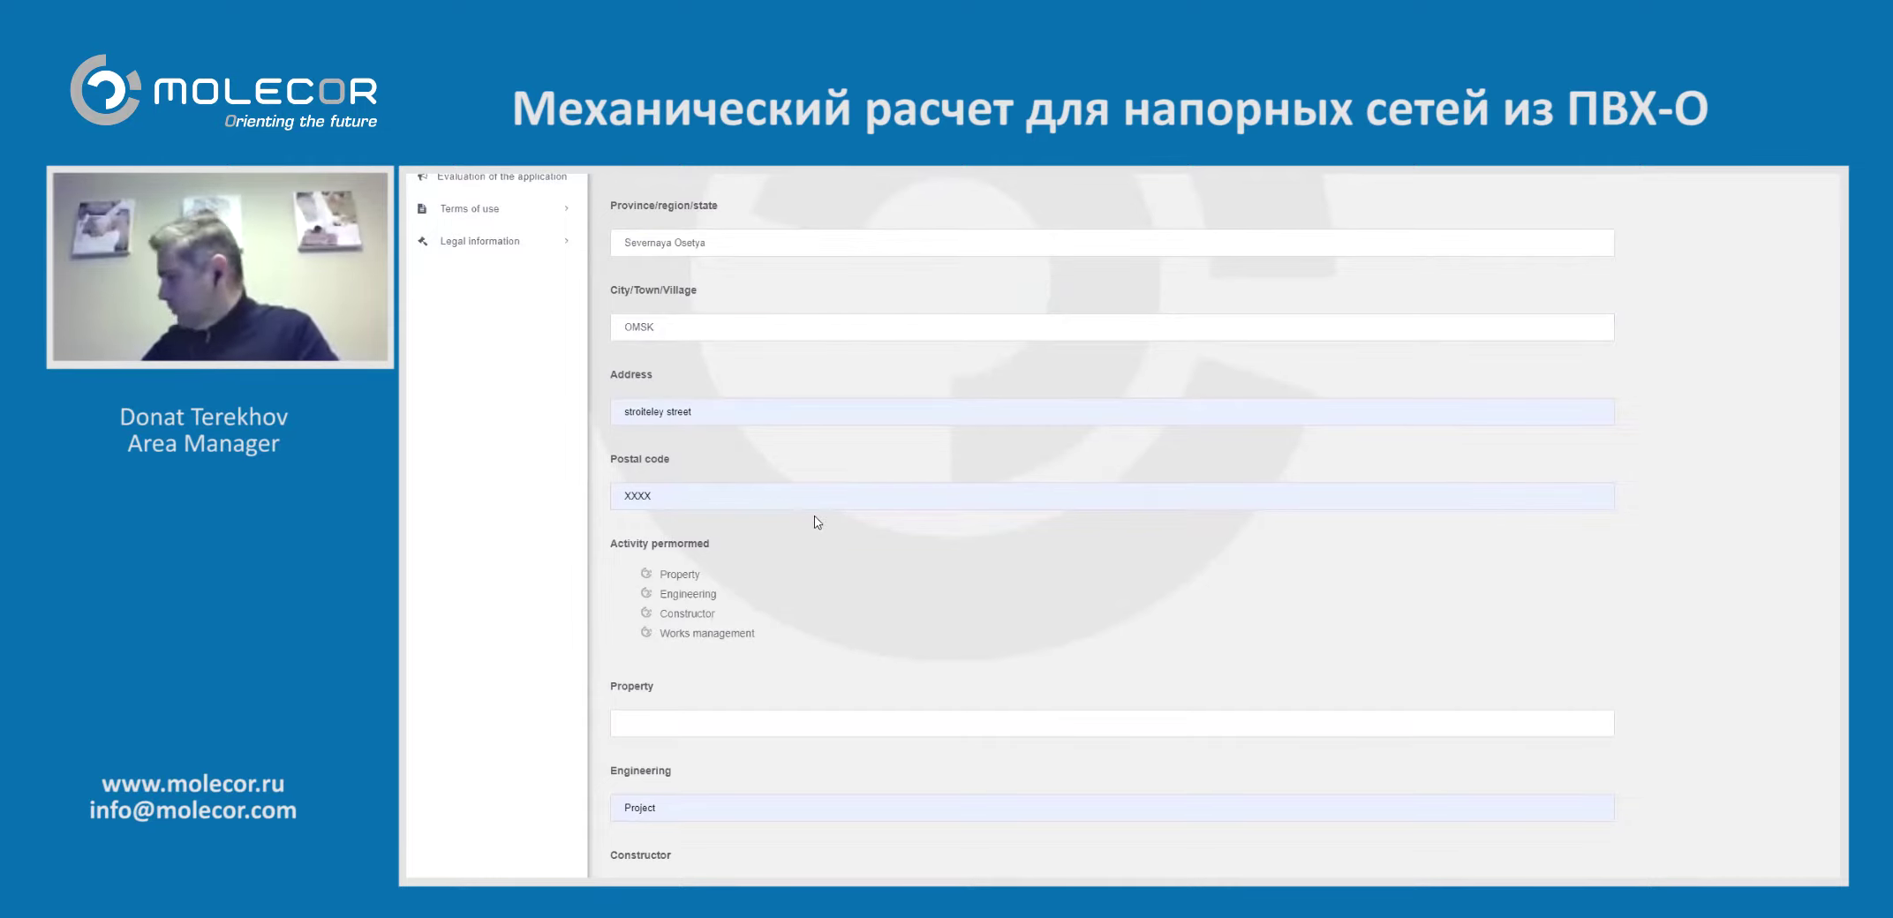
Choose Engineering as the activity performed and set the engineering company to "MOLECOR"
scroll(936, 393, "down", 1)
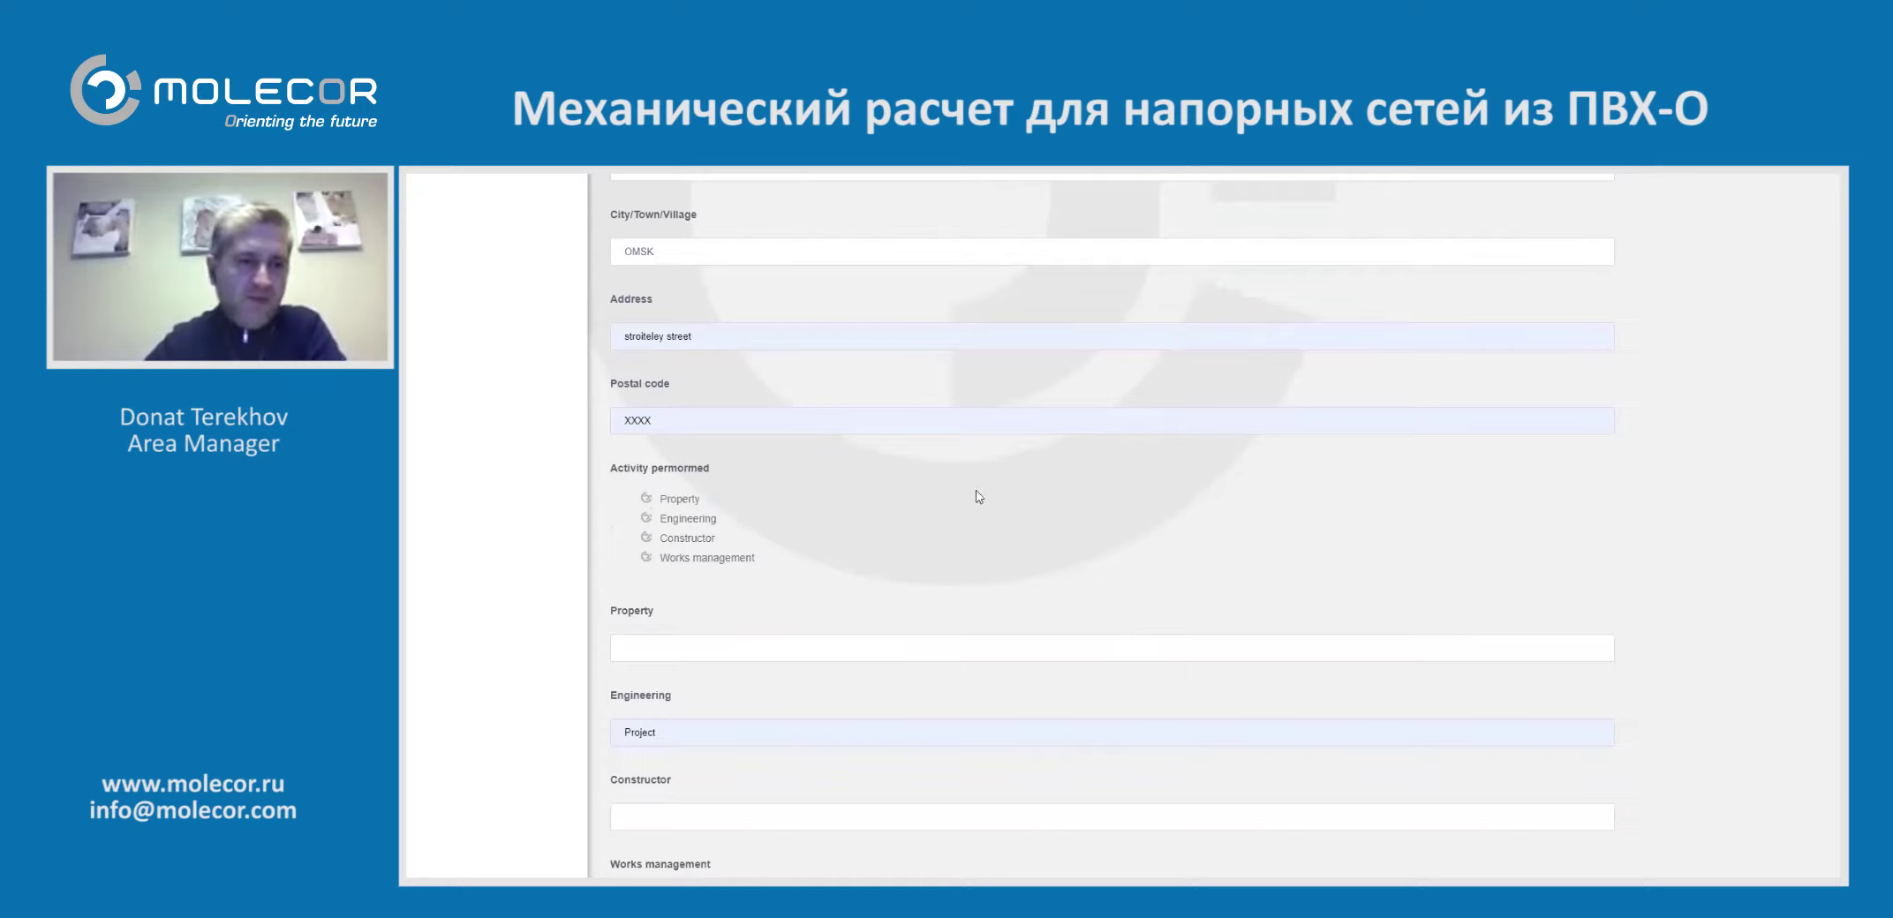
left_click(671, 525)
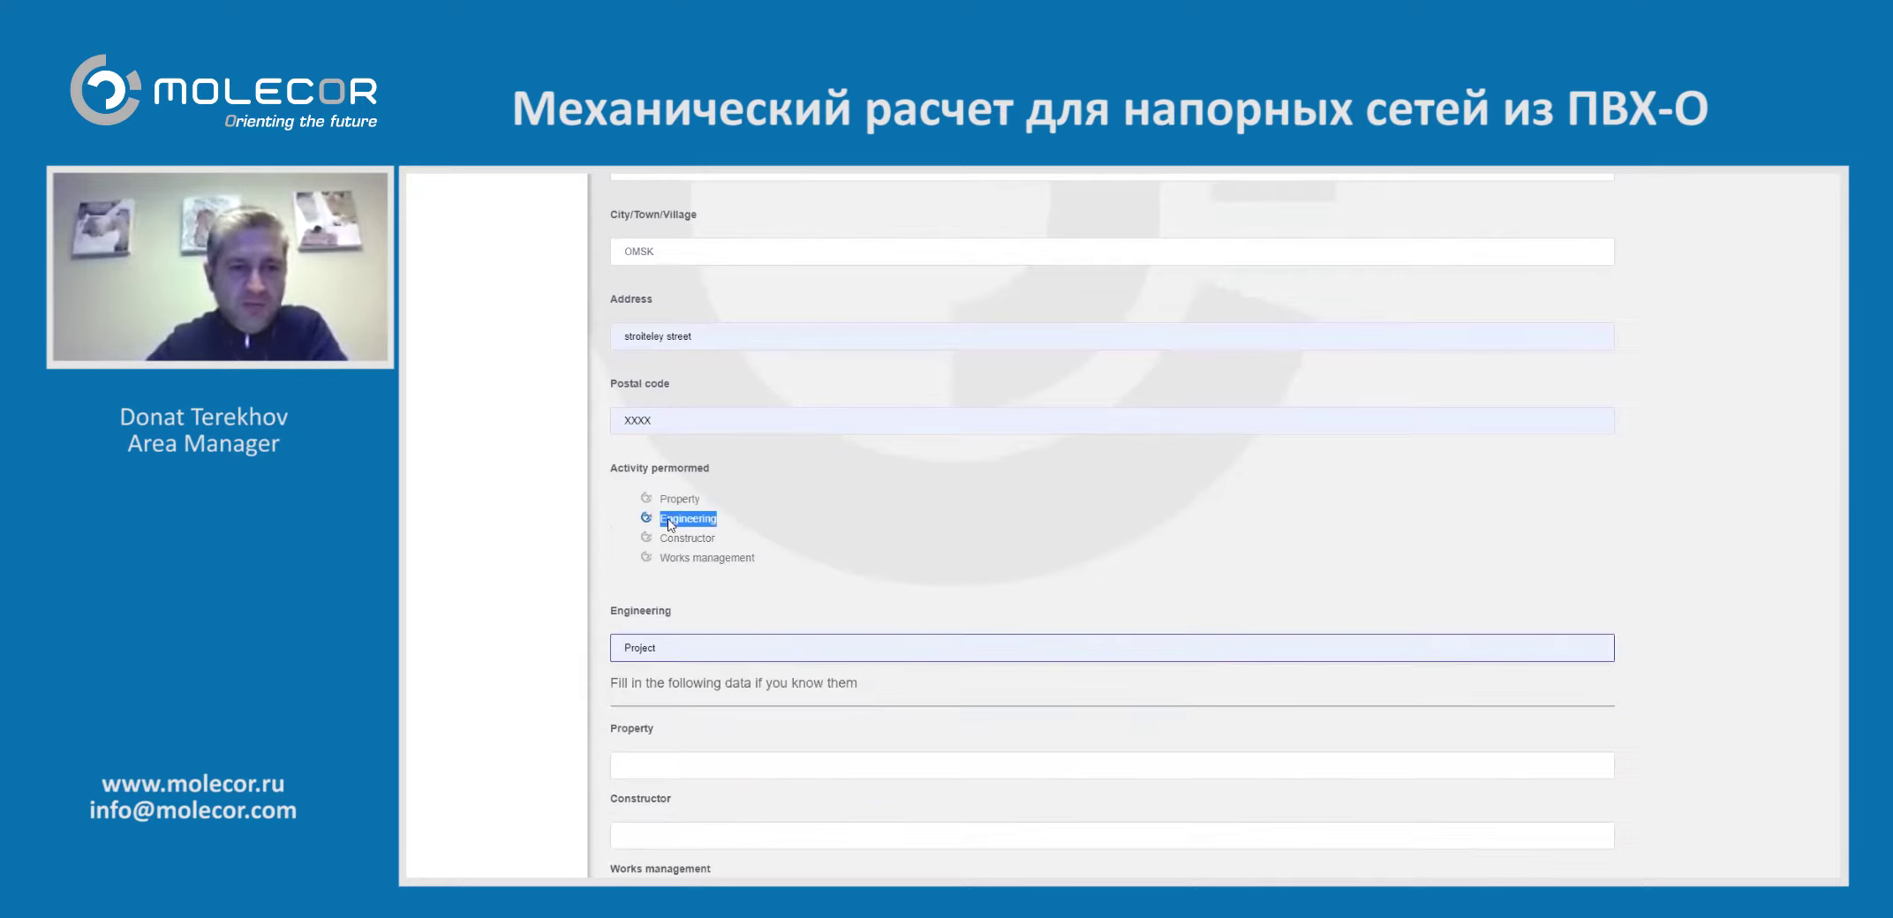
scroll(845, 490, "down", 2)
double_click(678, 506)
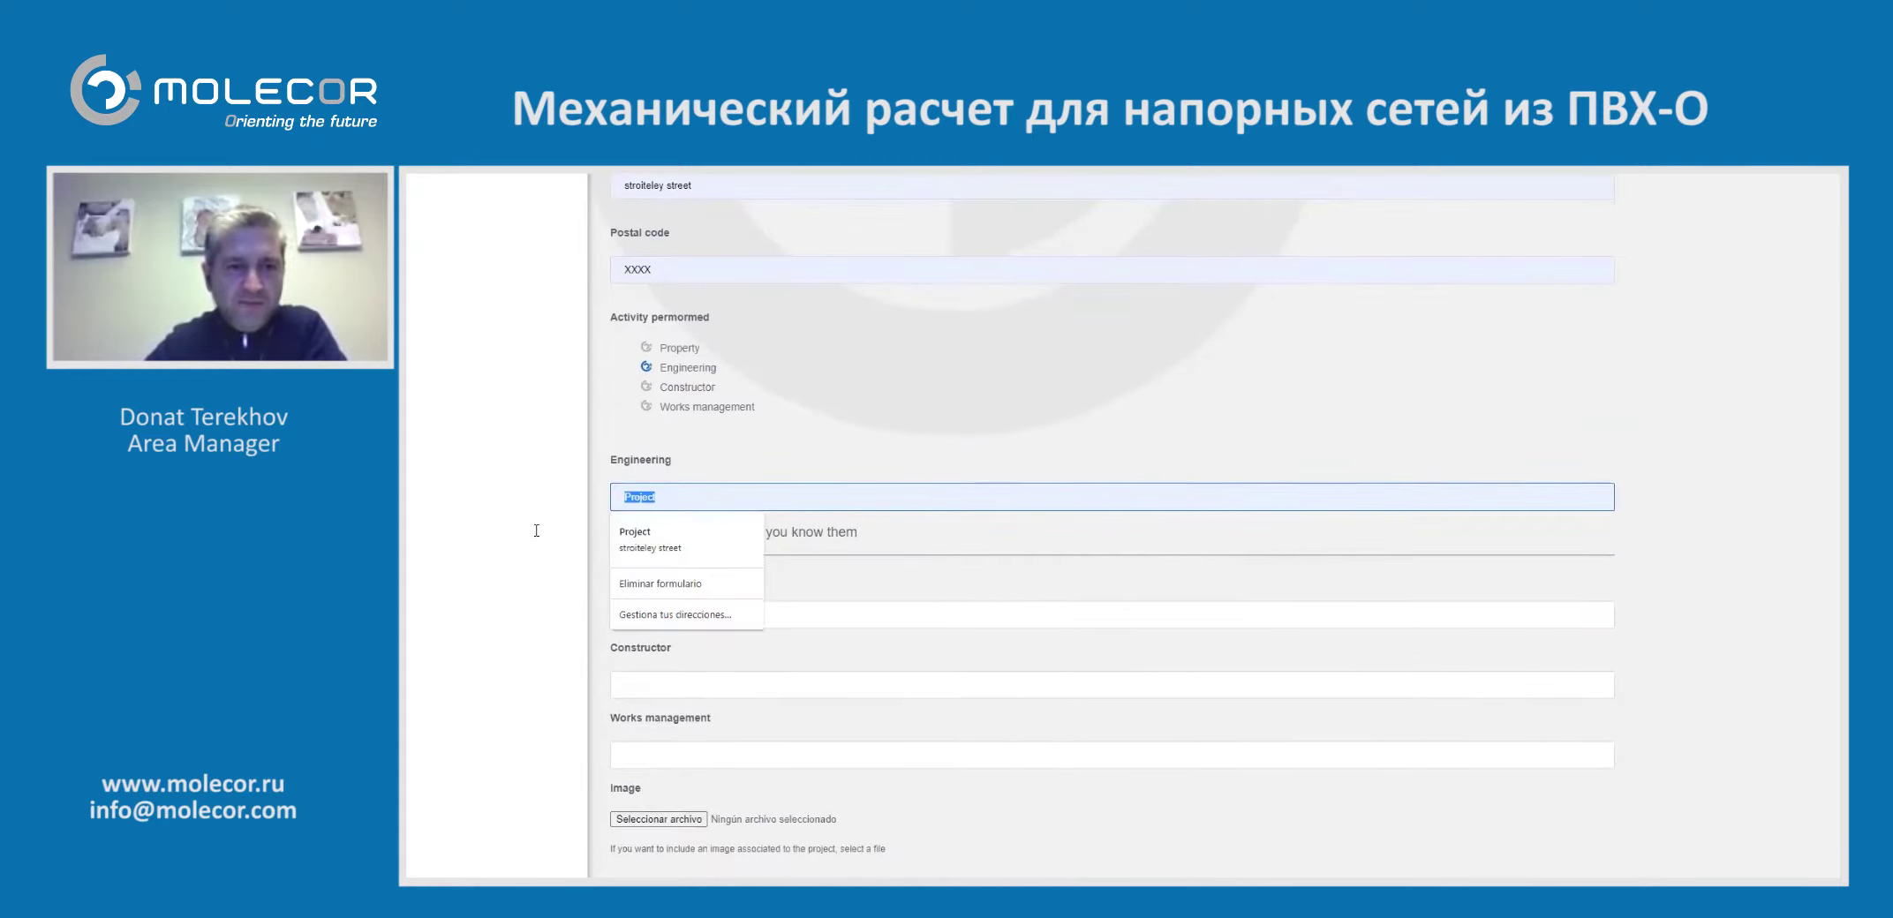
type("MOLECOR")
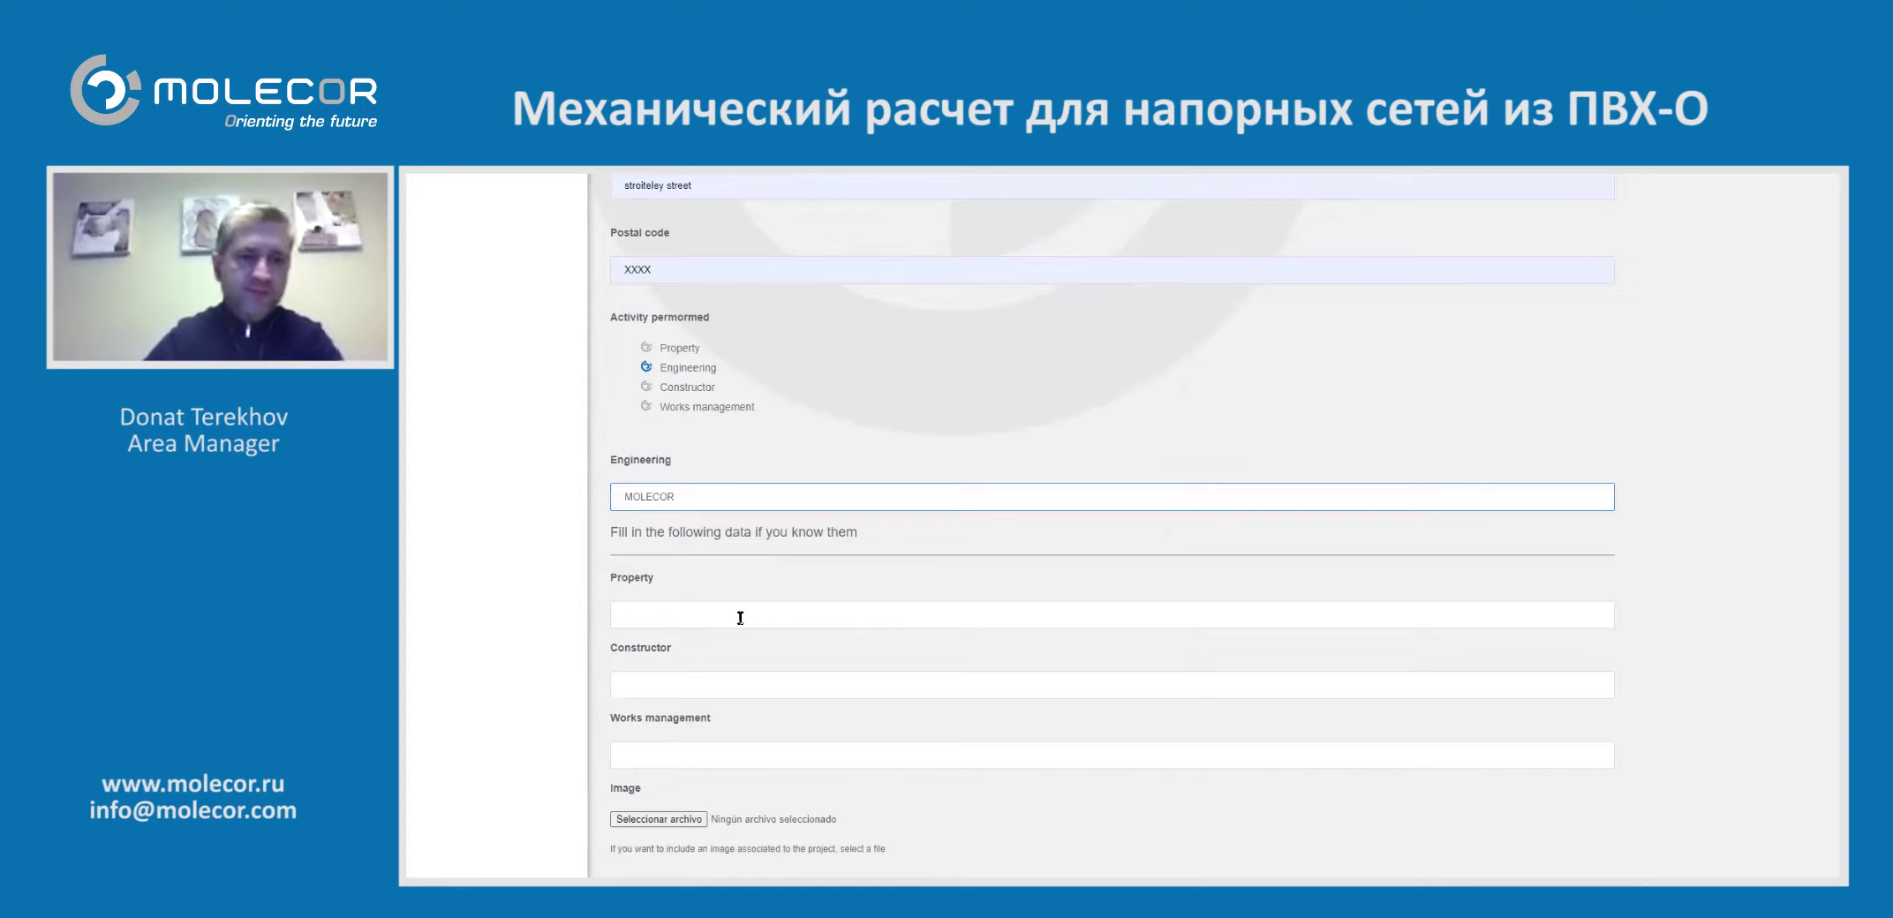
Attach the molecor picture as the project's image
scroll(743, 618, "down", 3)
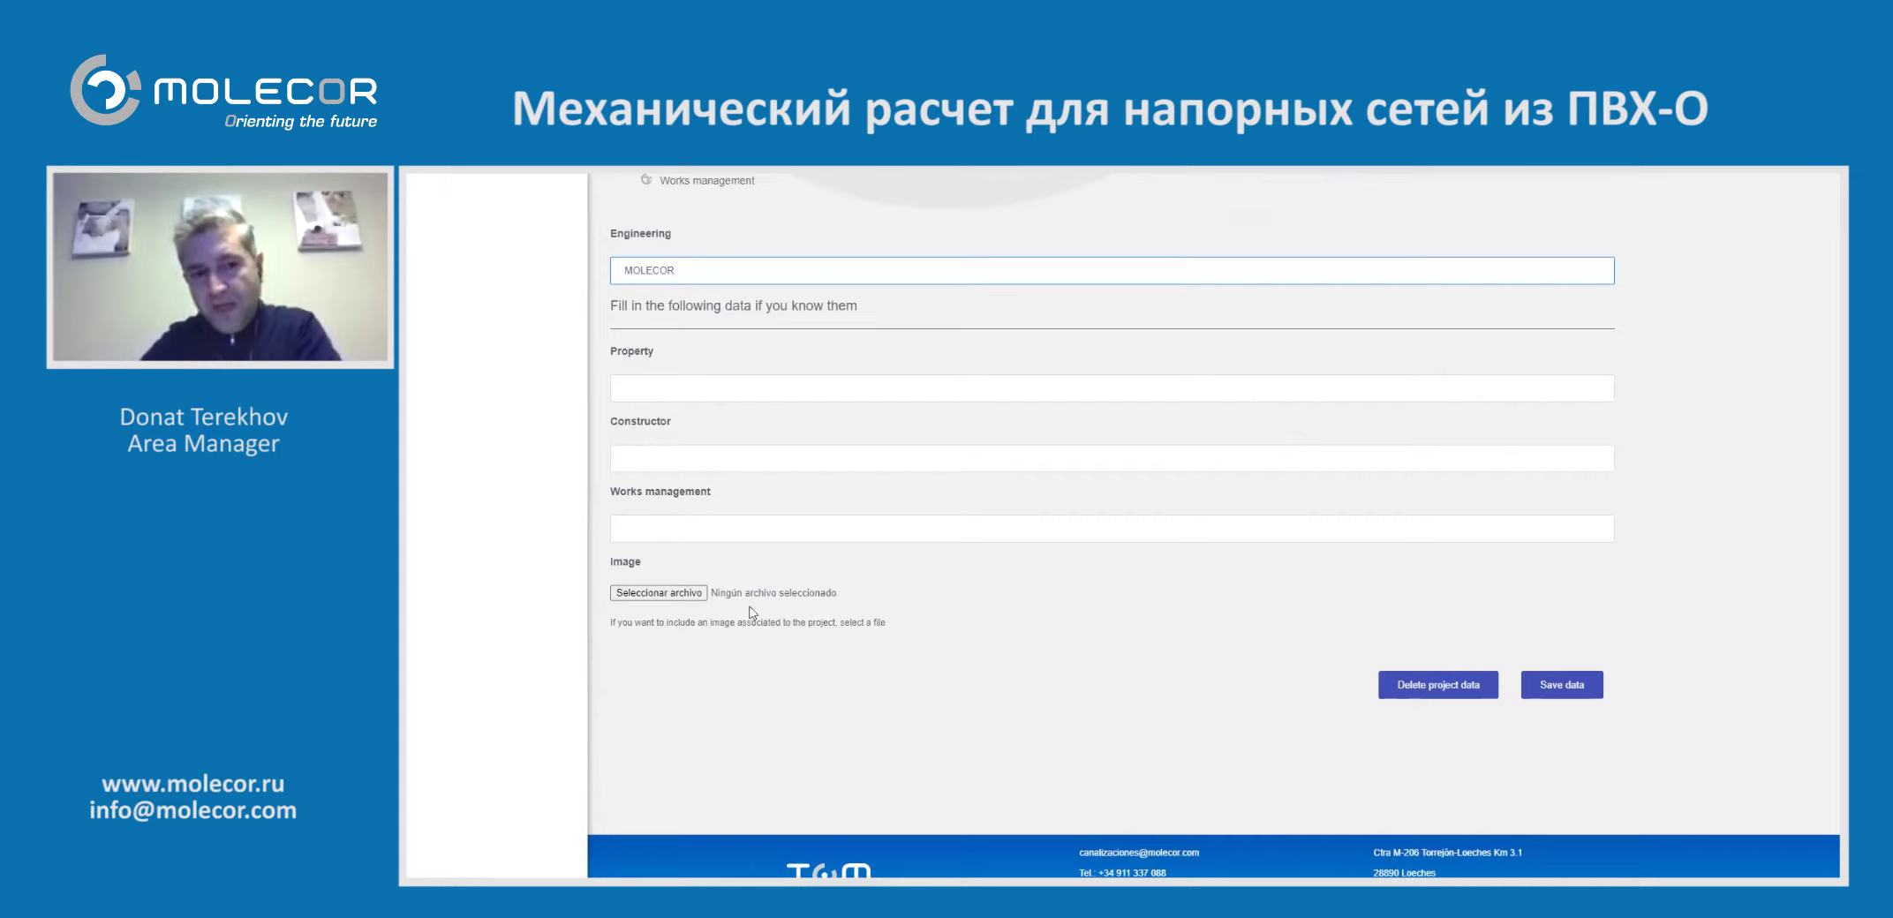
left_click(669, 594)
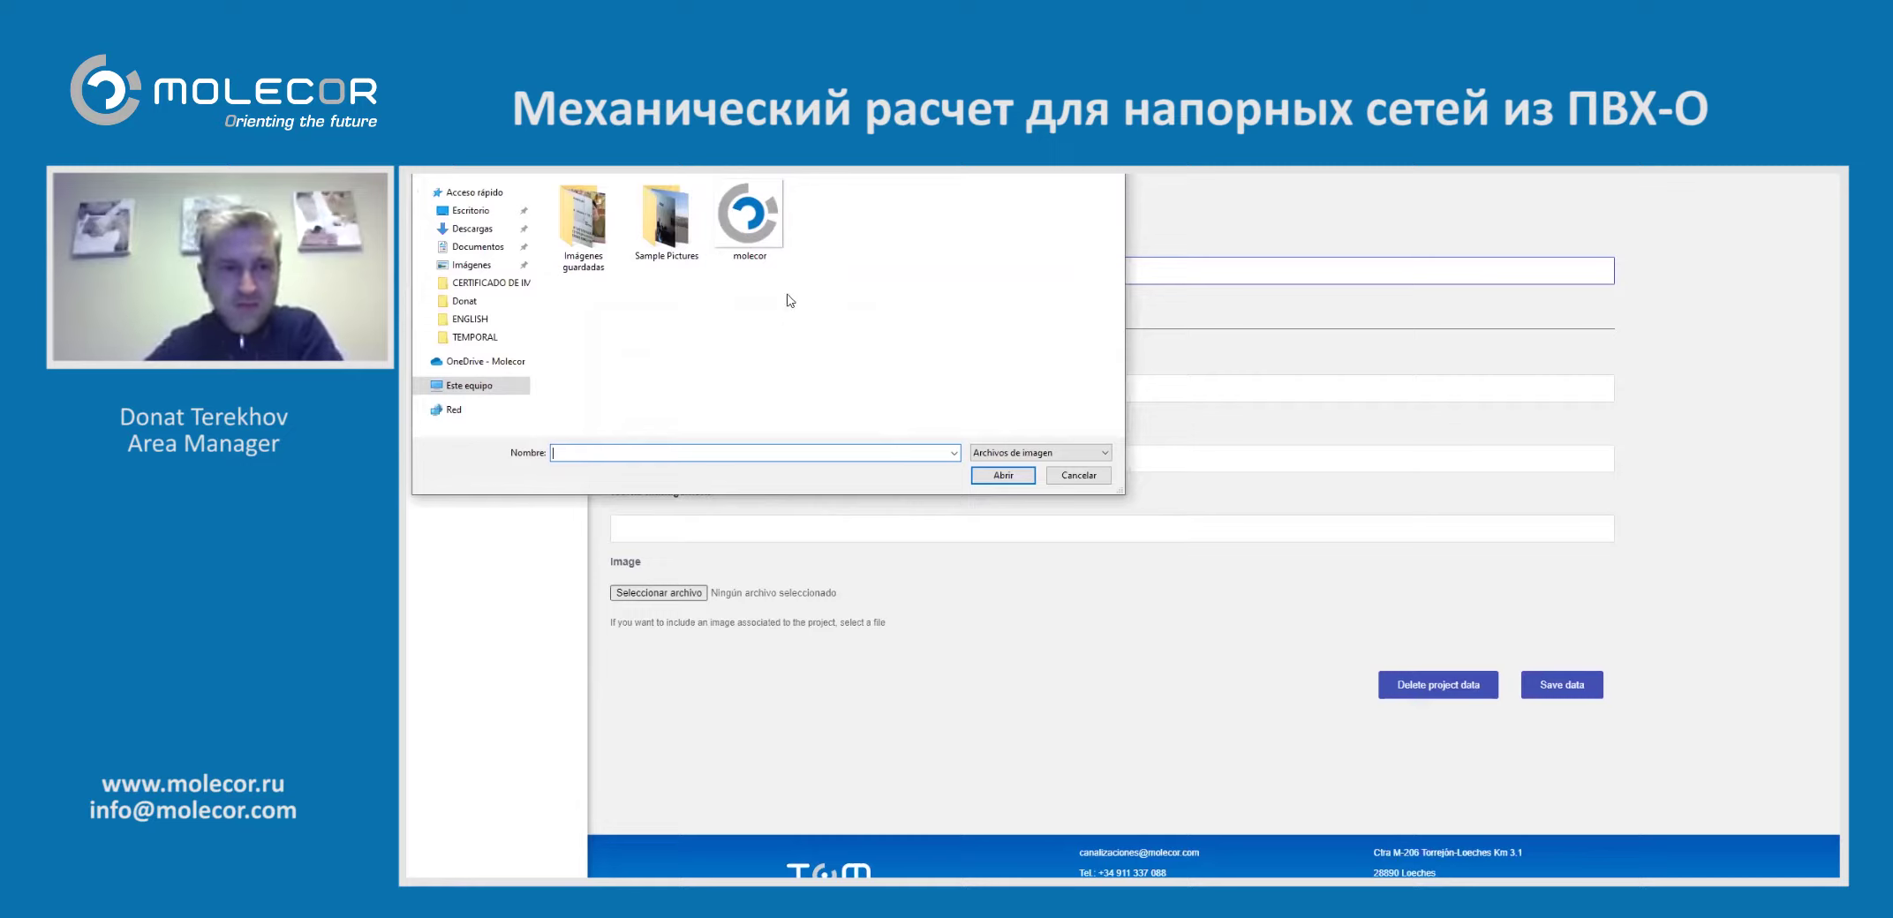
left_click(761, 228)
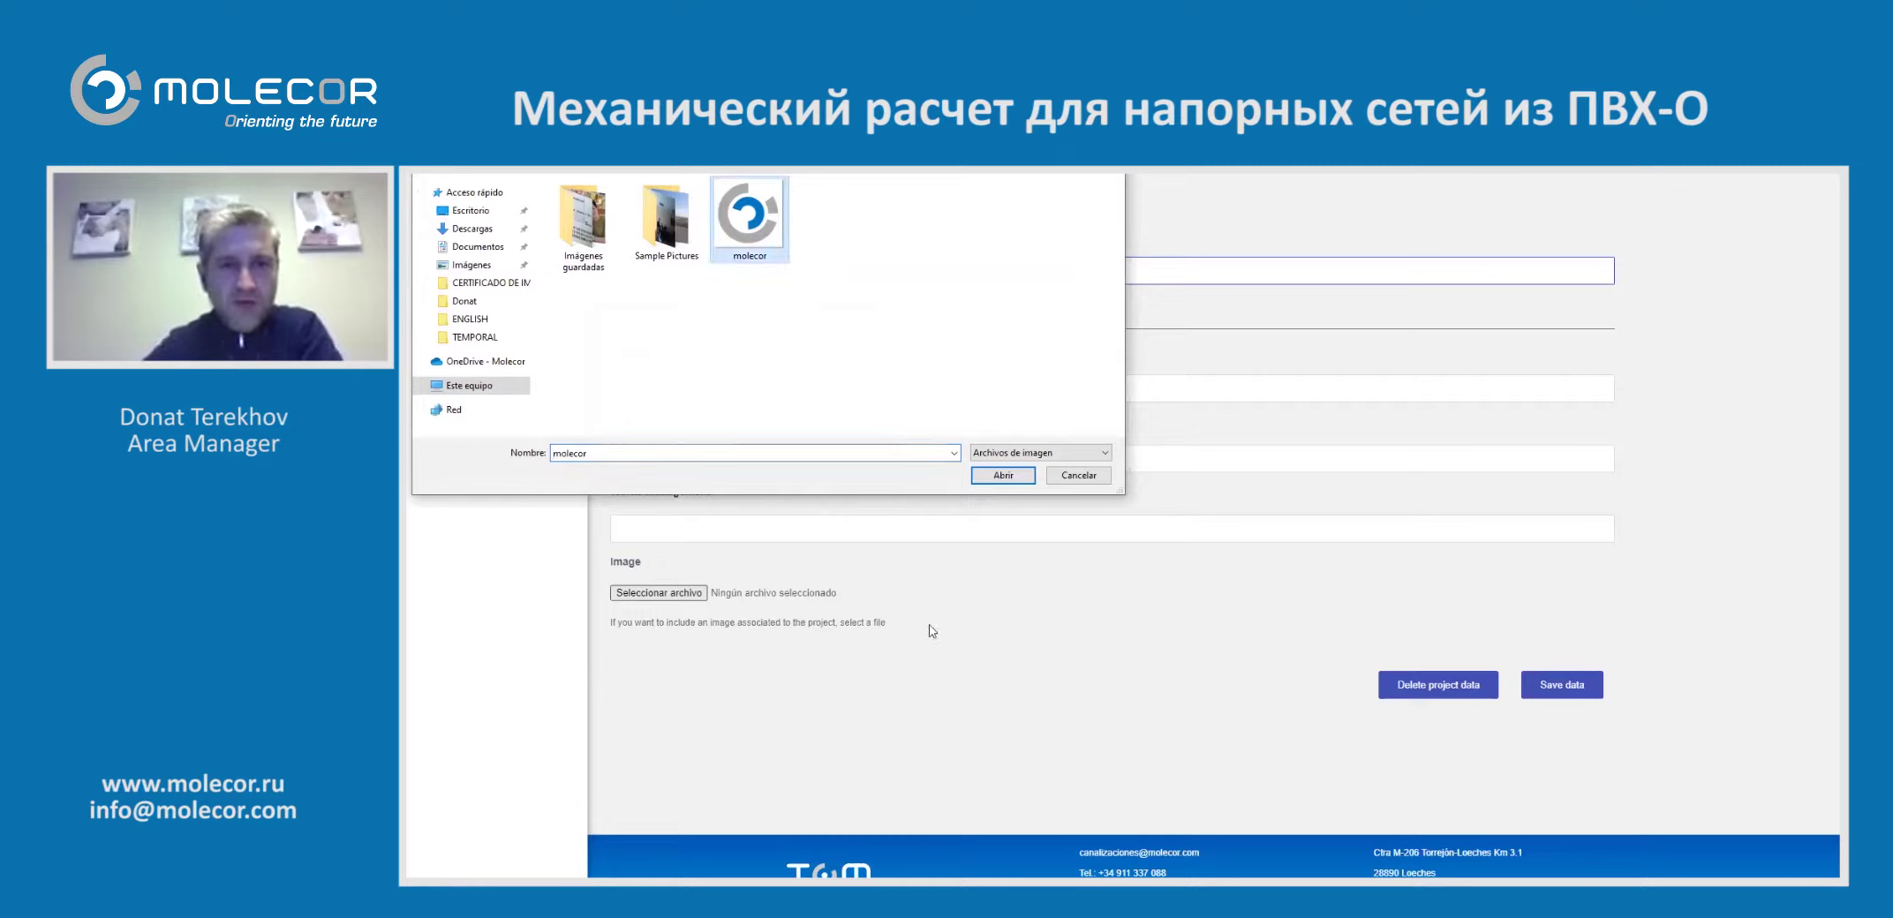
left_click(1001, 476)
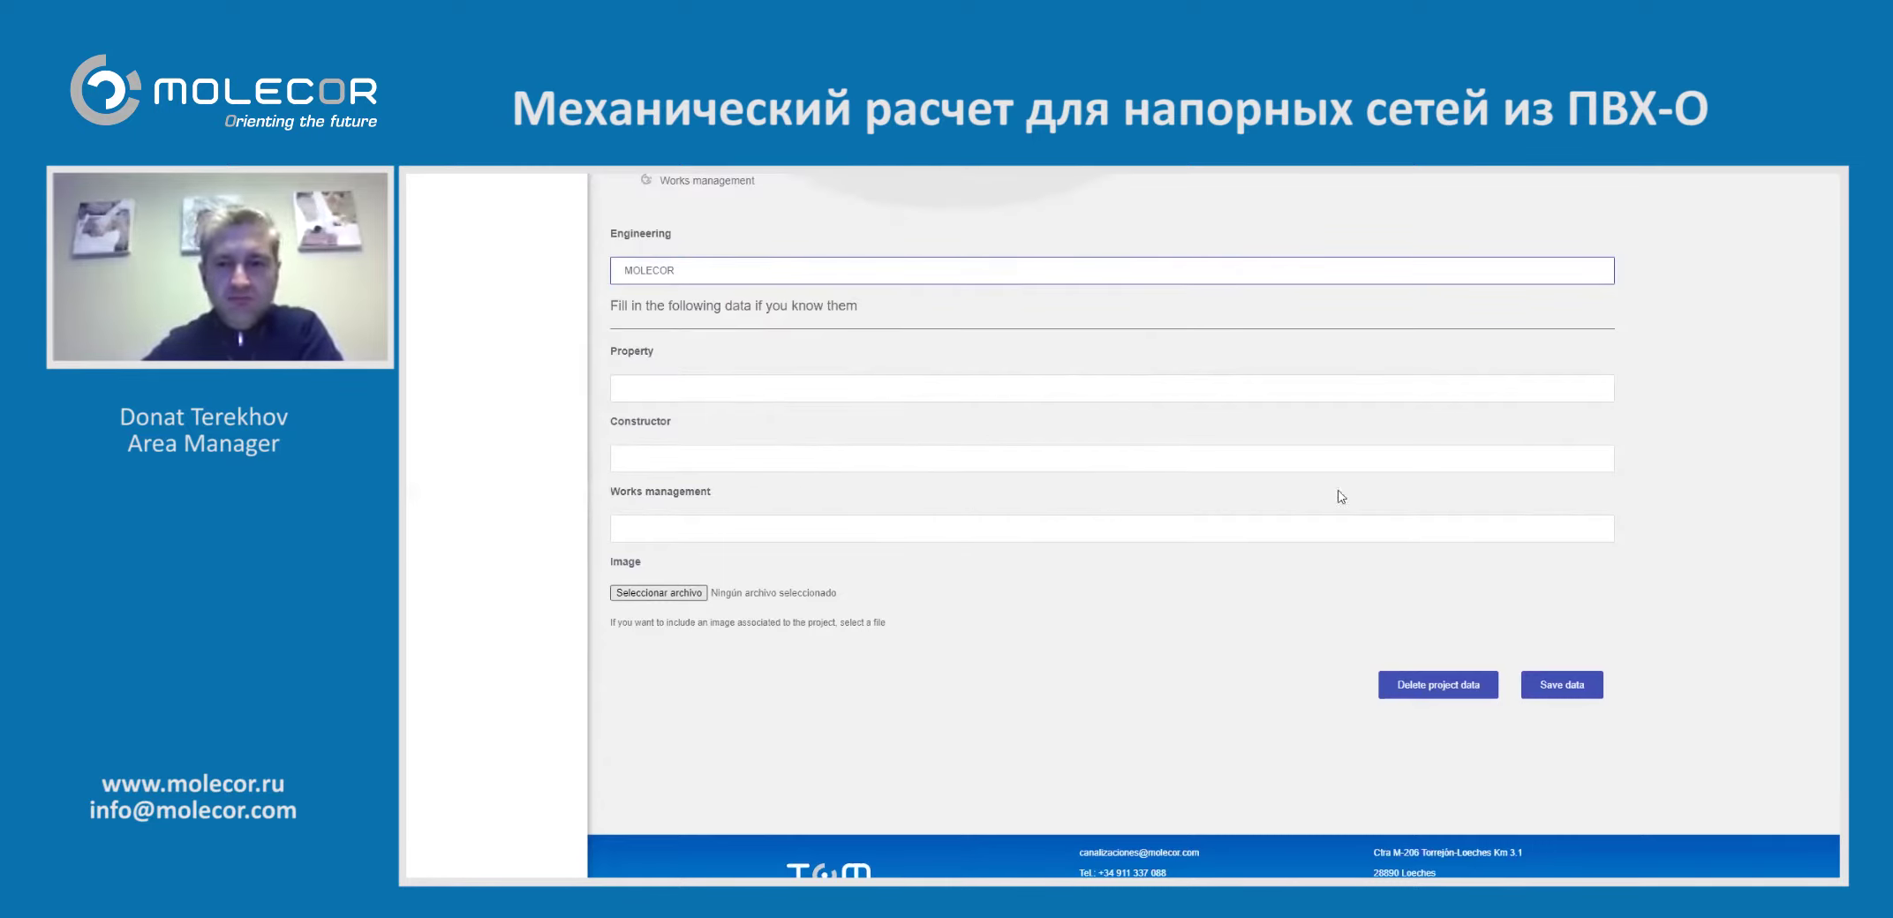
Review the completed project form, save the project data and confirm it
scroll(1351, 634, "up", 10)
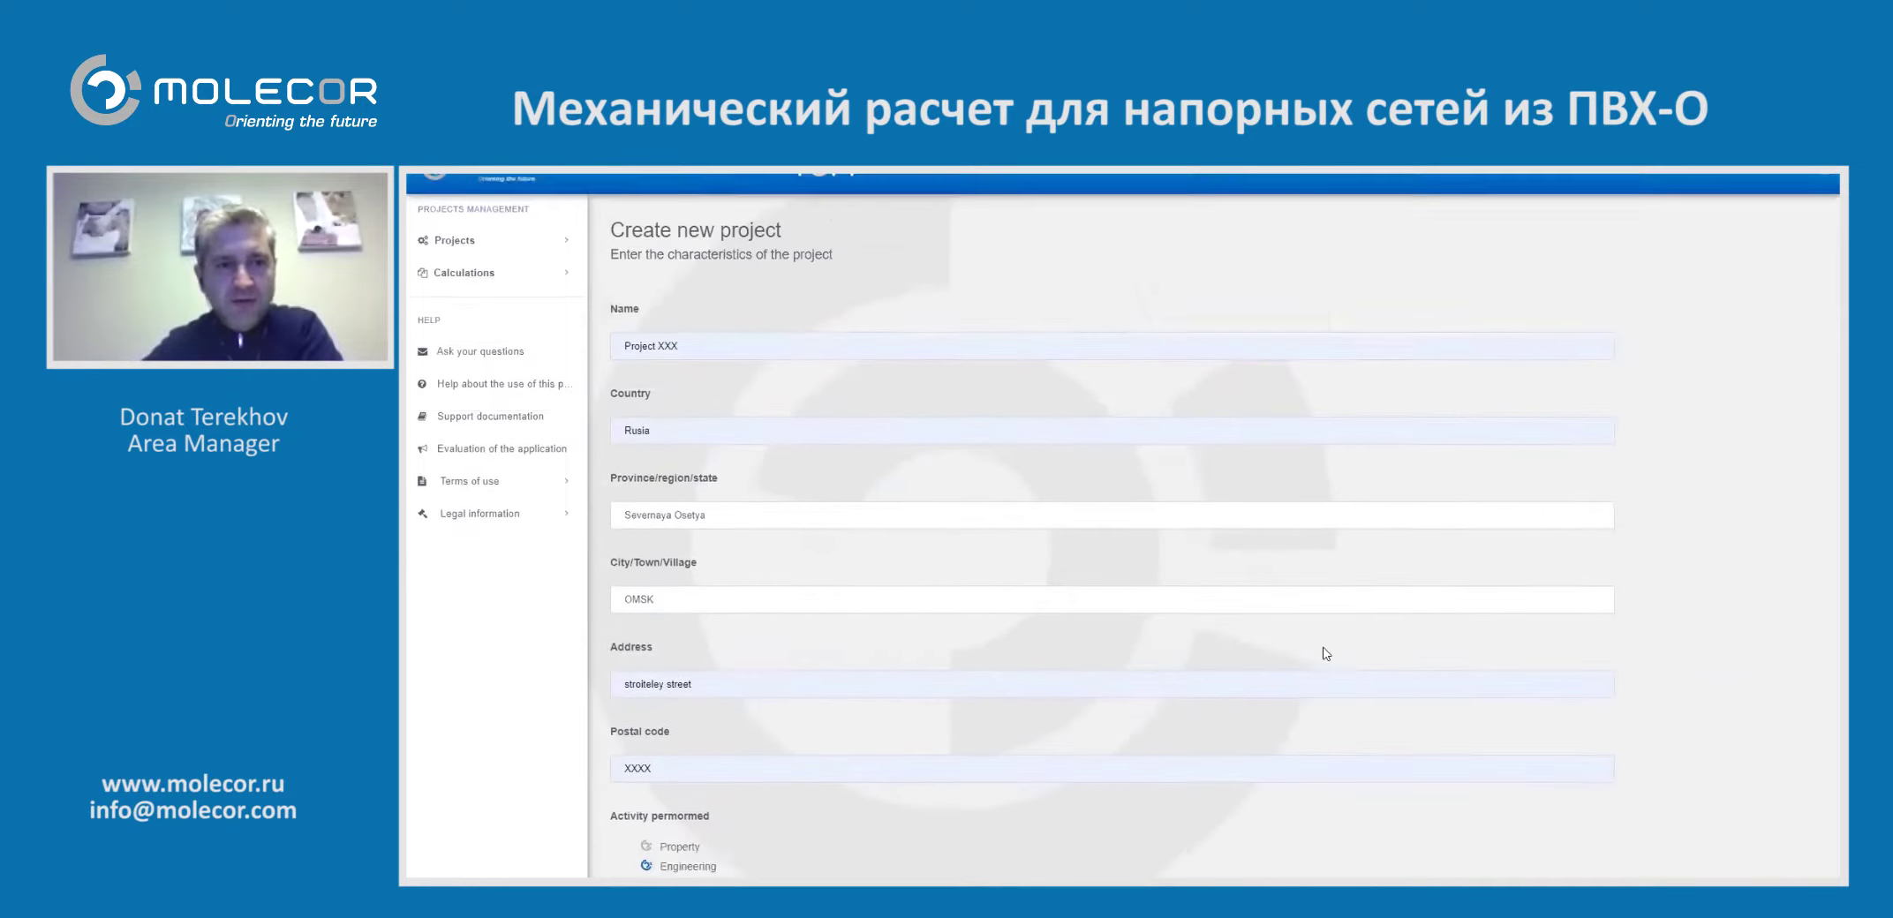
scroll(1326, 653, "down", 5)
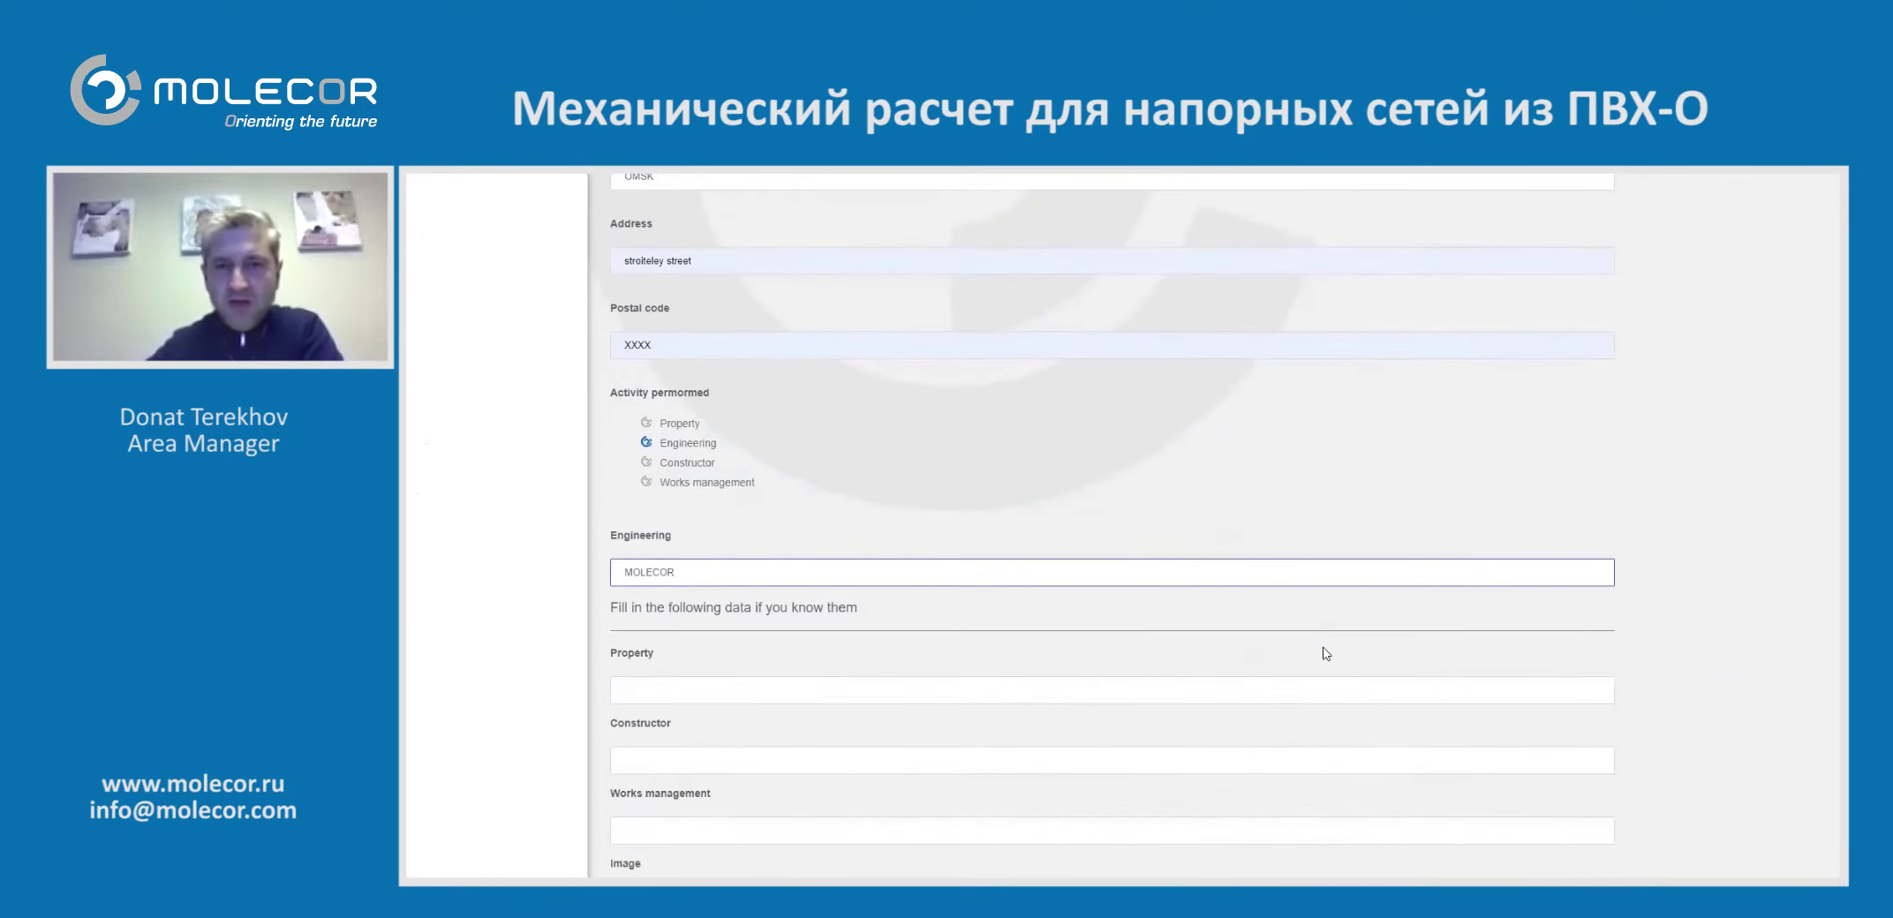
scroll(1324, 651, "down", 3)
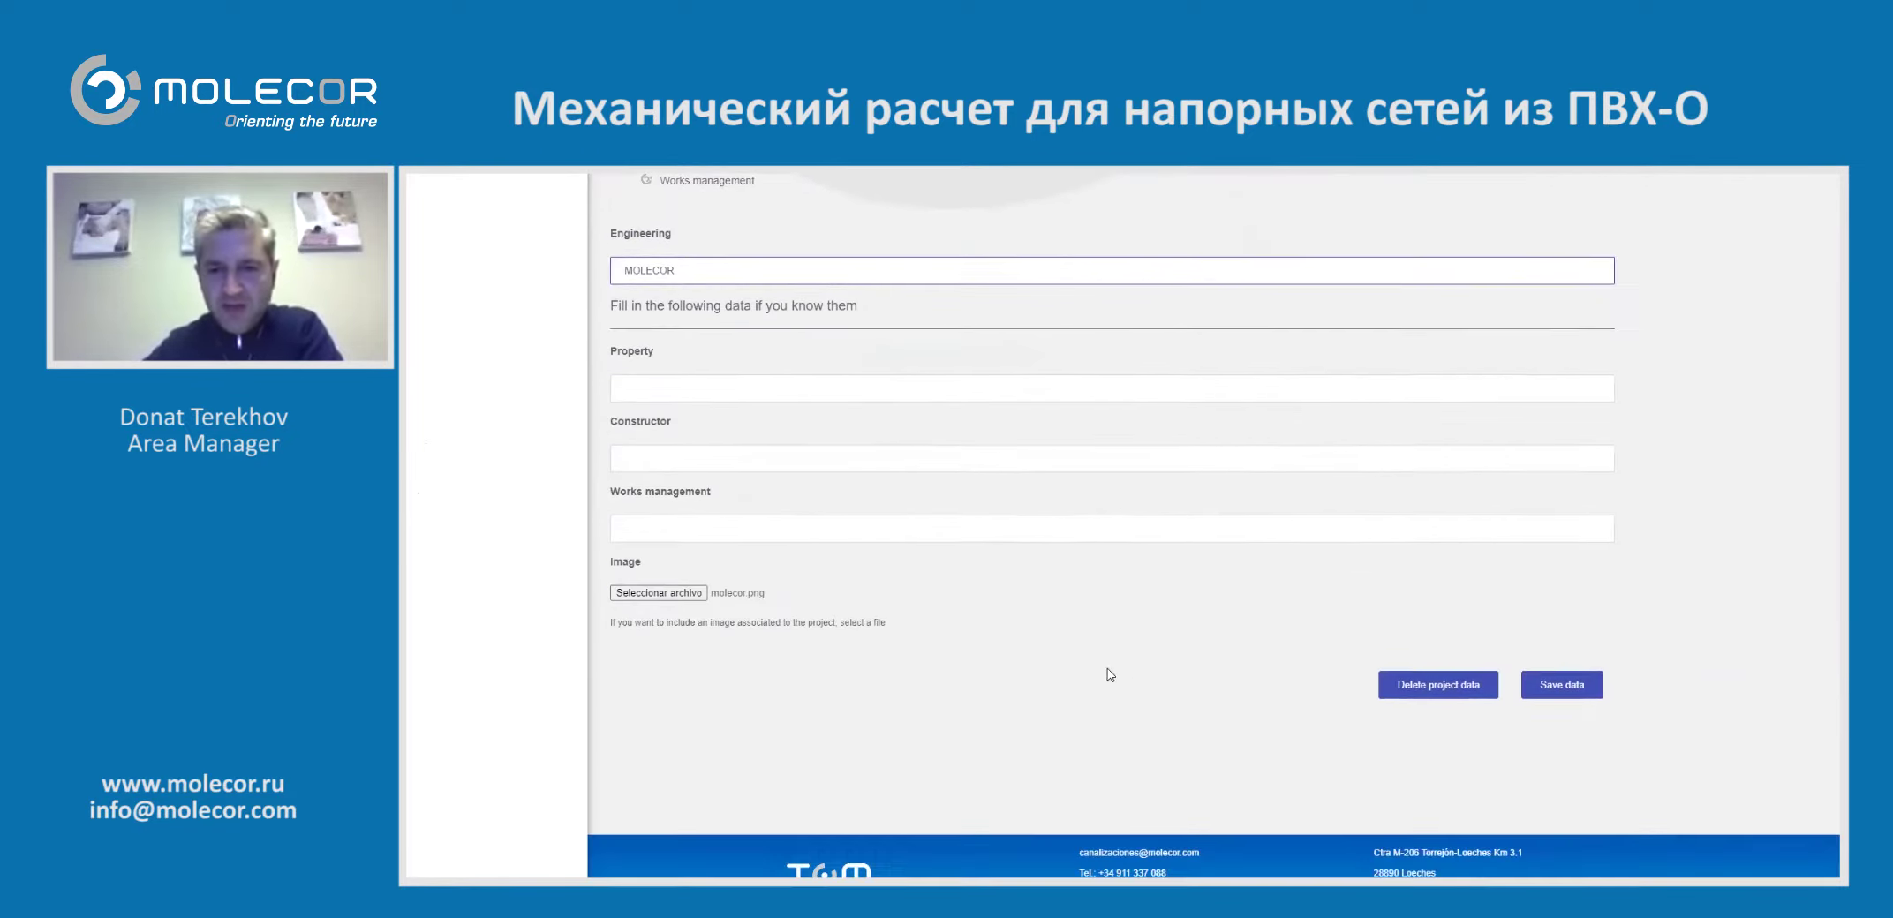
left_click(1557, 692)
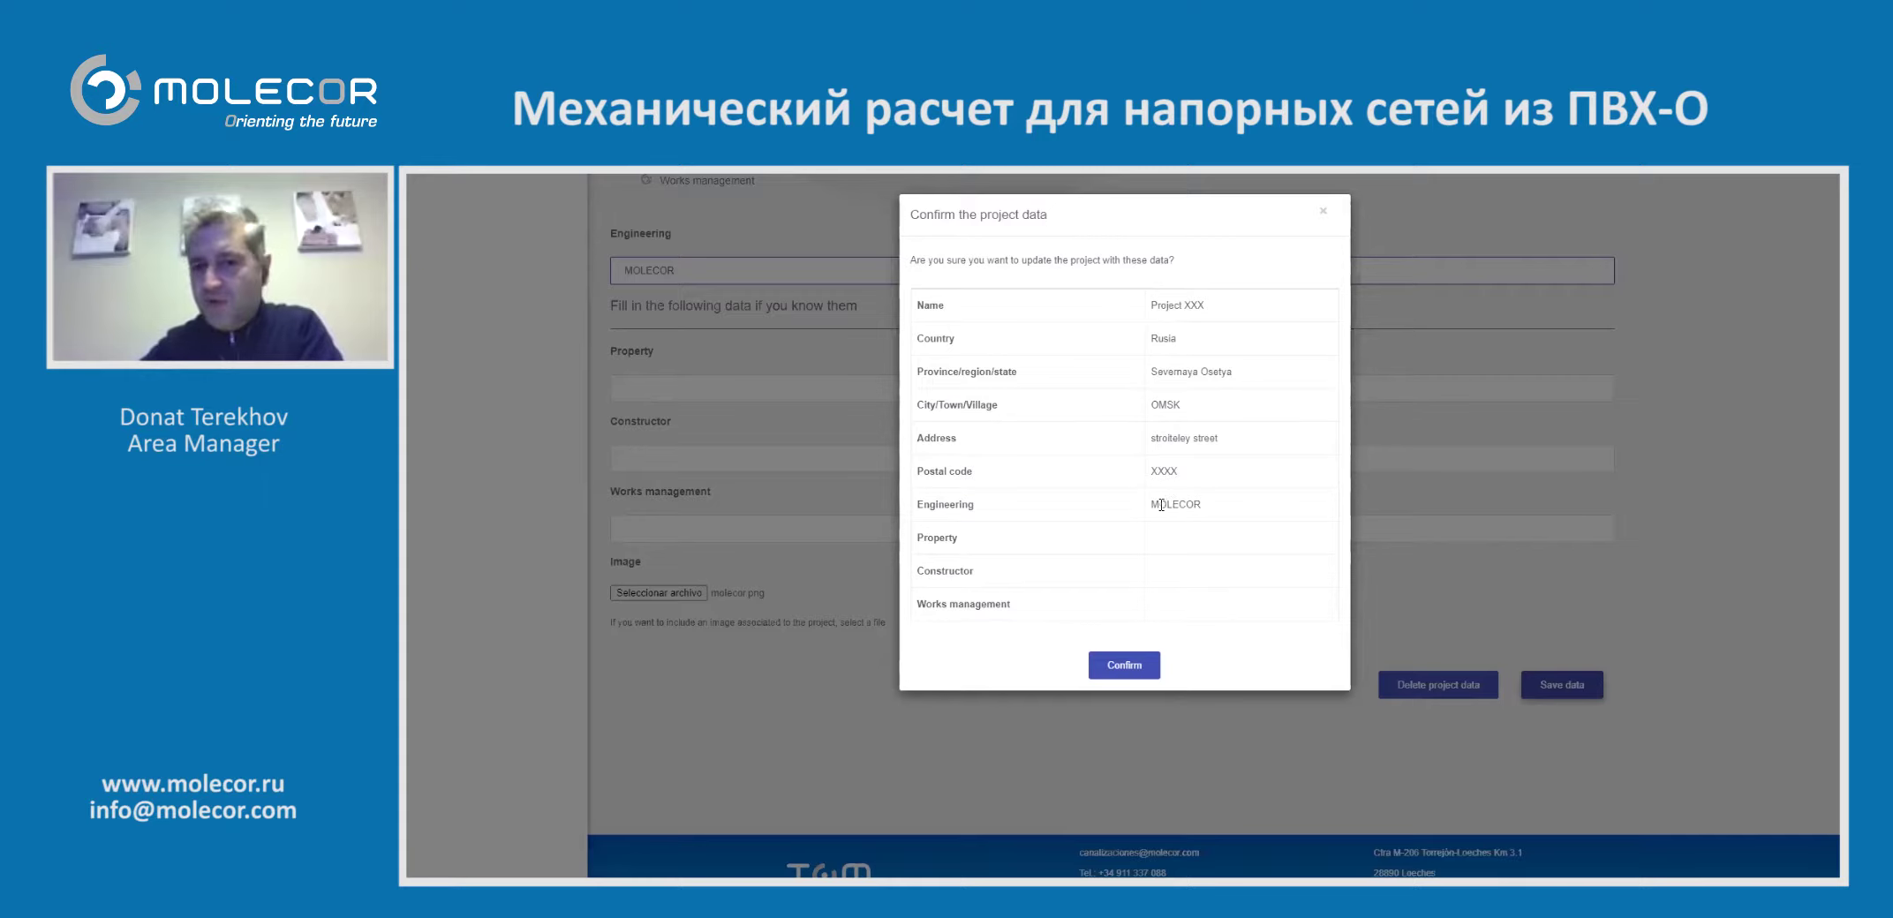
left_click(1124, 668)
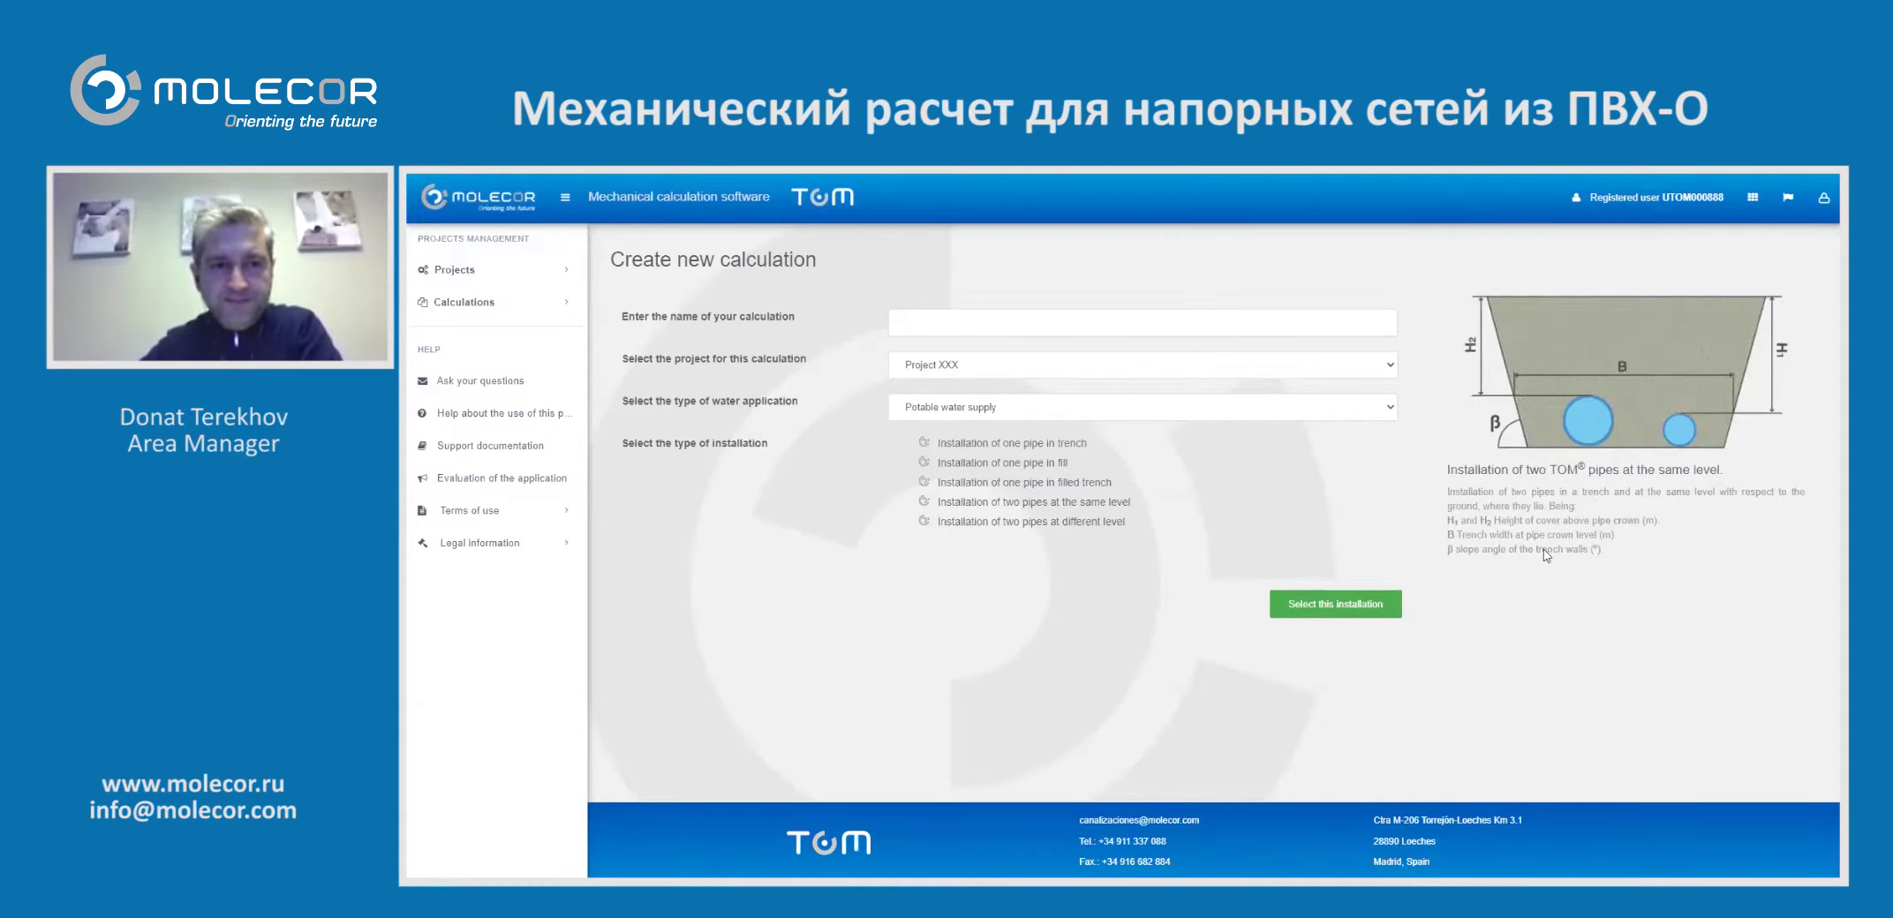
Name the new calculation "Section1" and set its water application type to Irrigation
left_click(1035, 318)
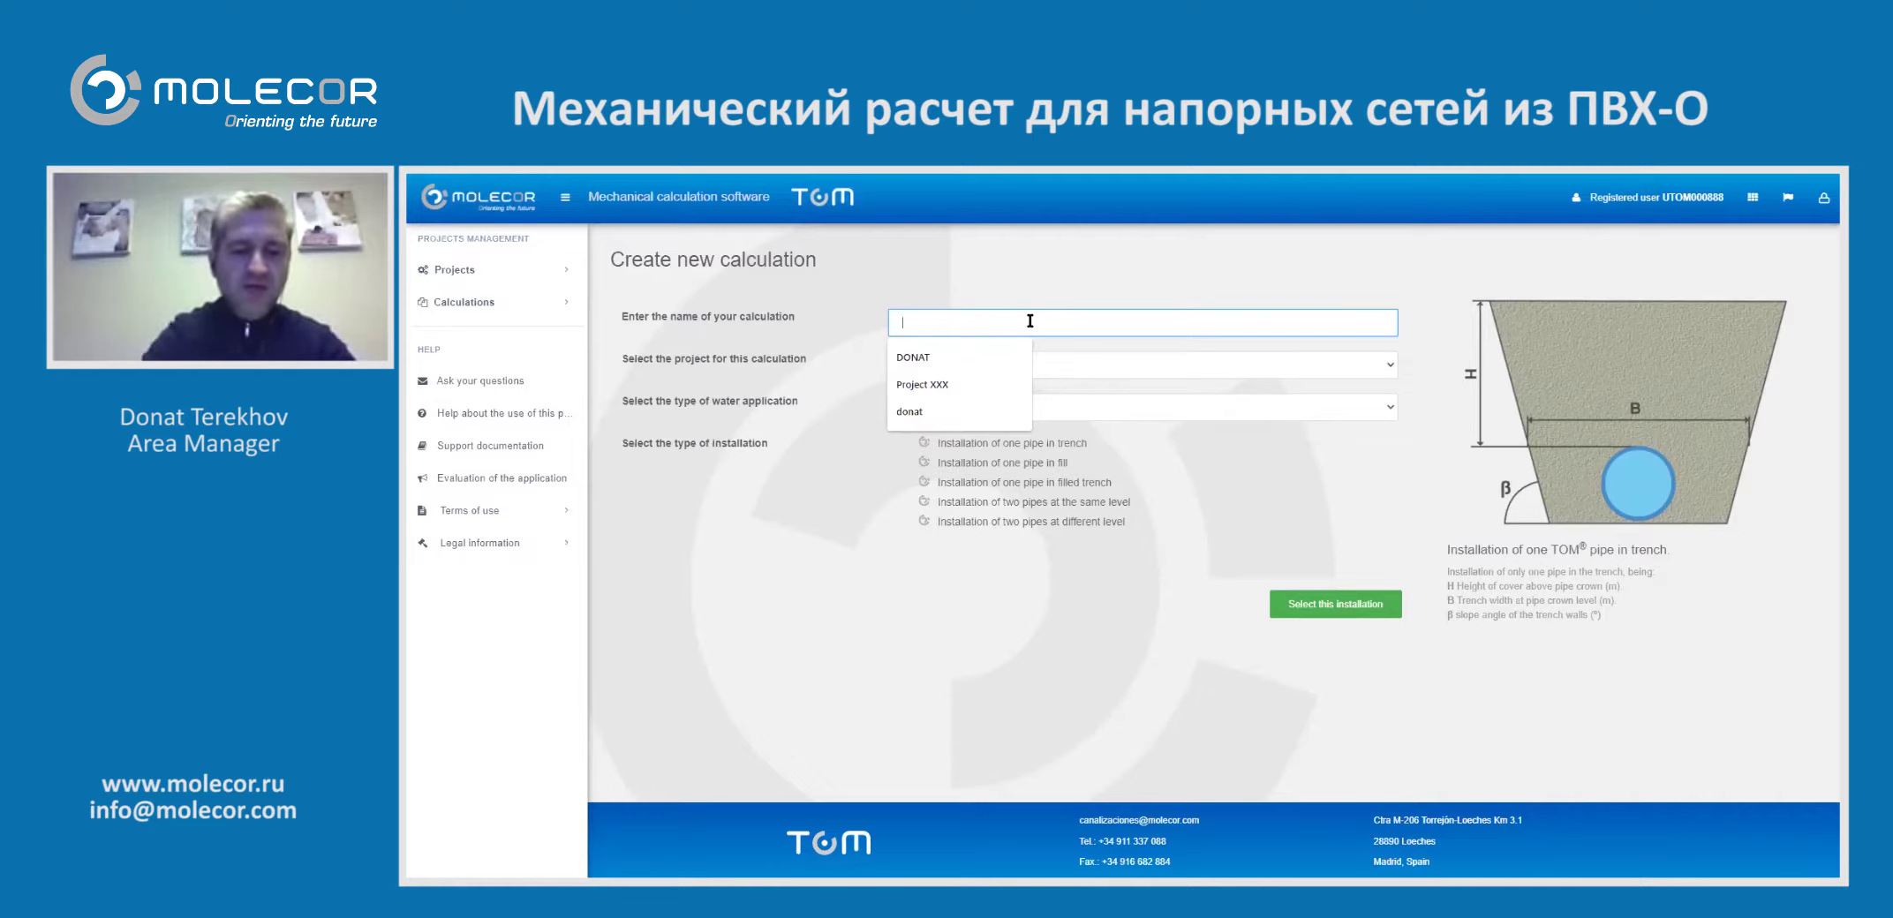
type("Section1")
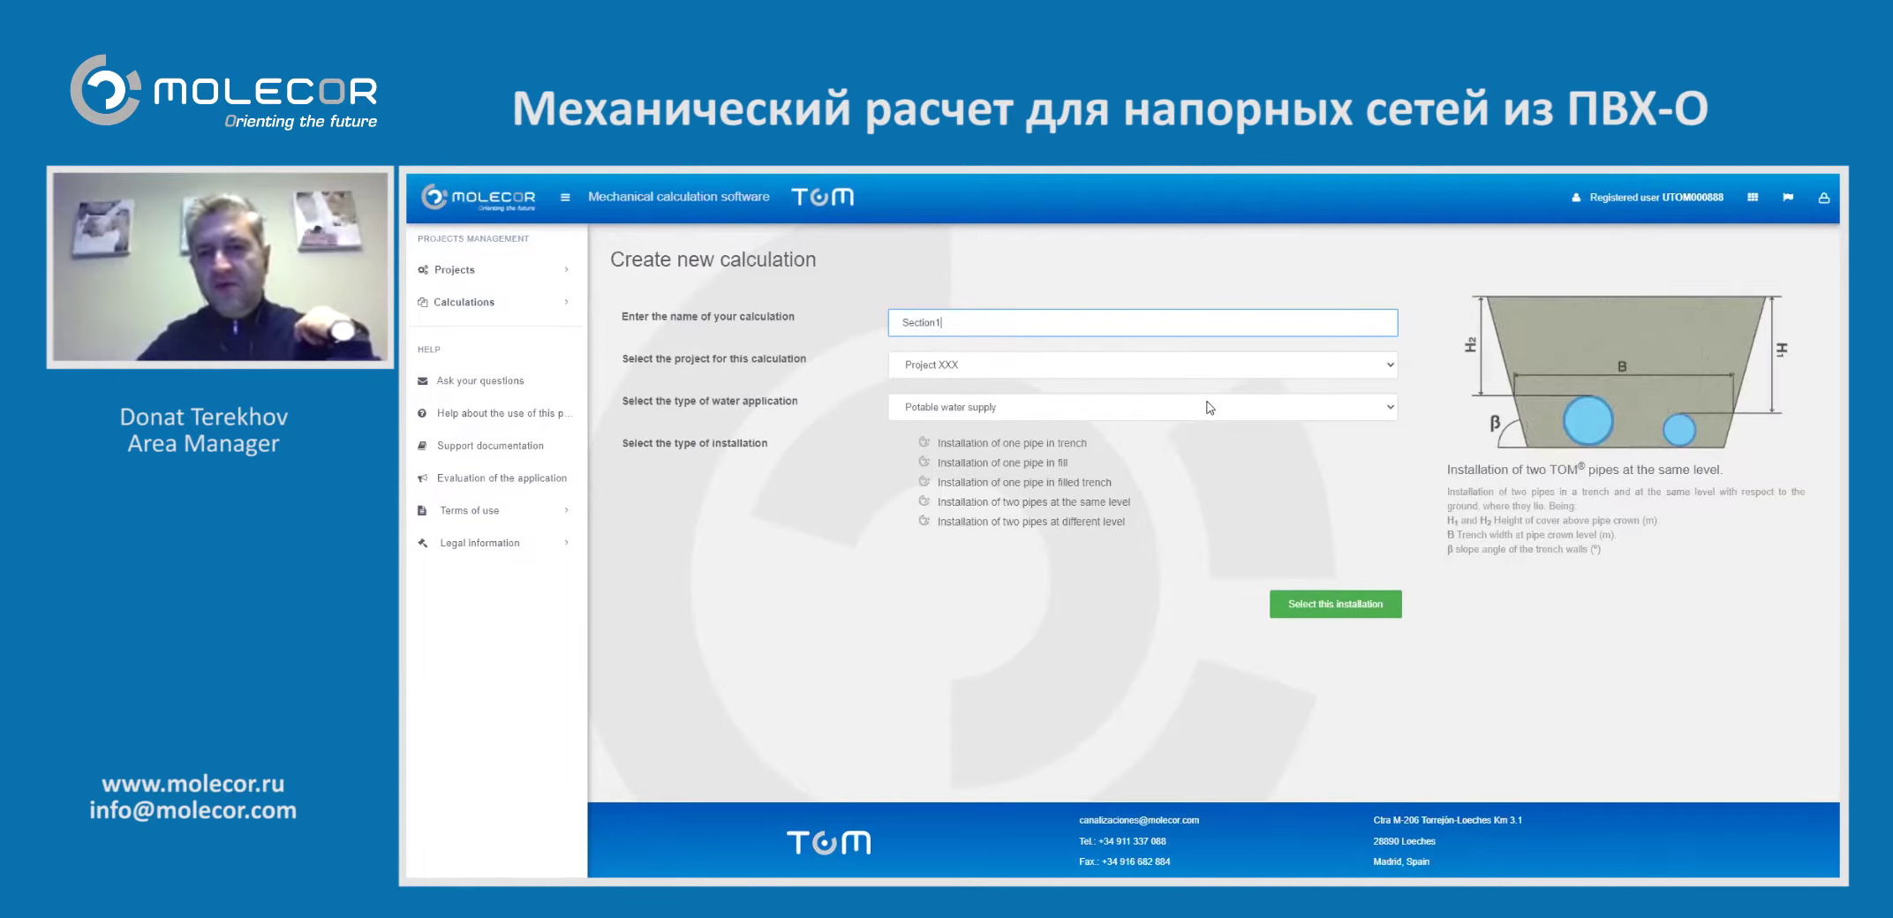
left_click(1384, 407)
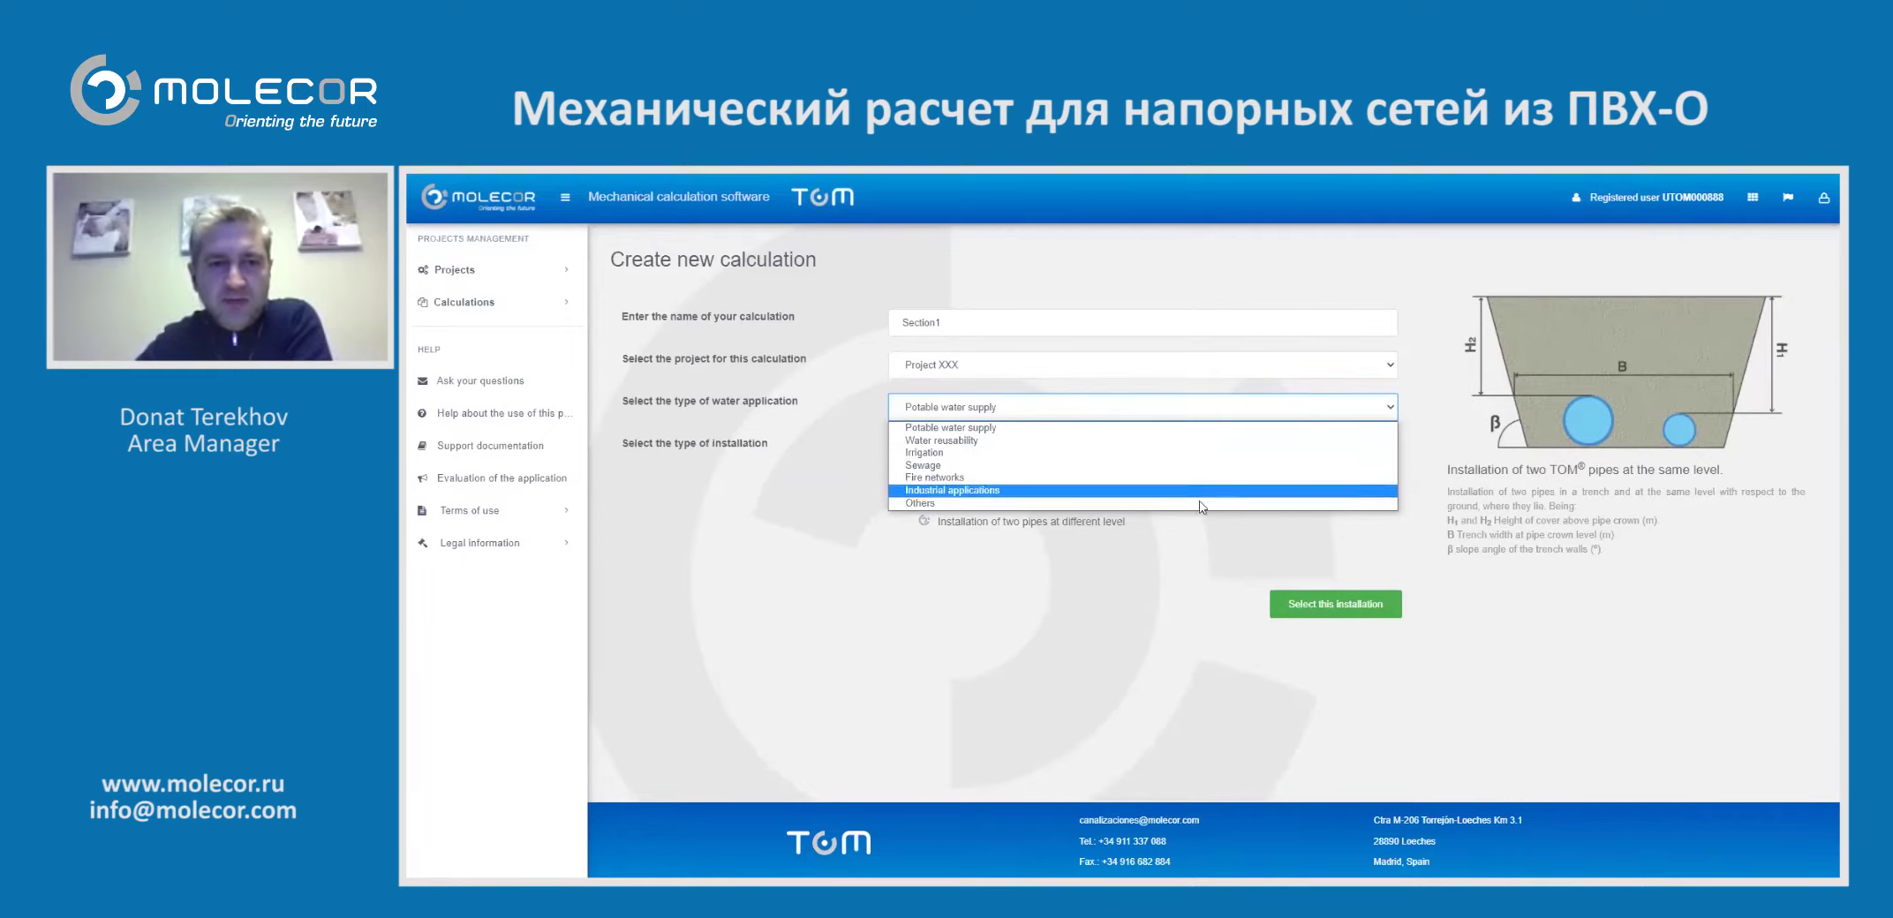
left_click(1222, 453)
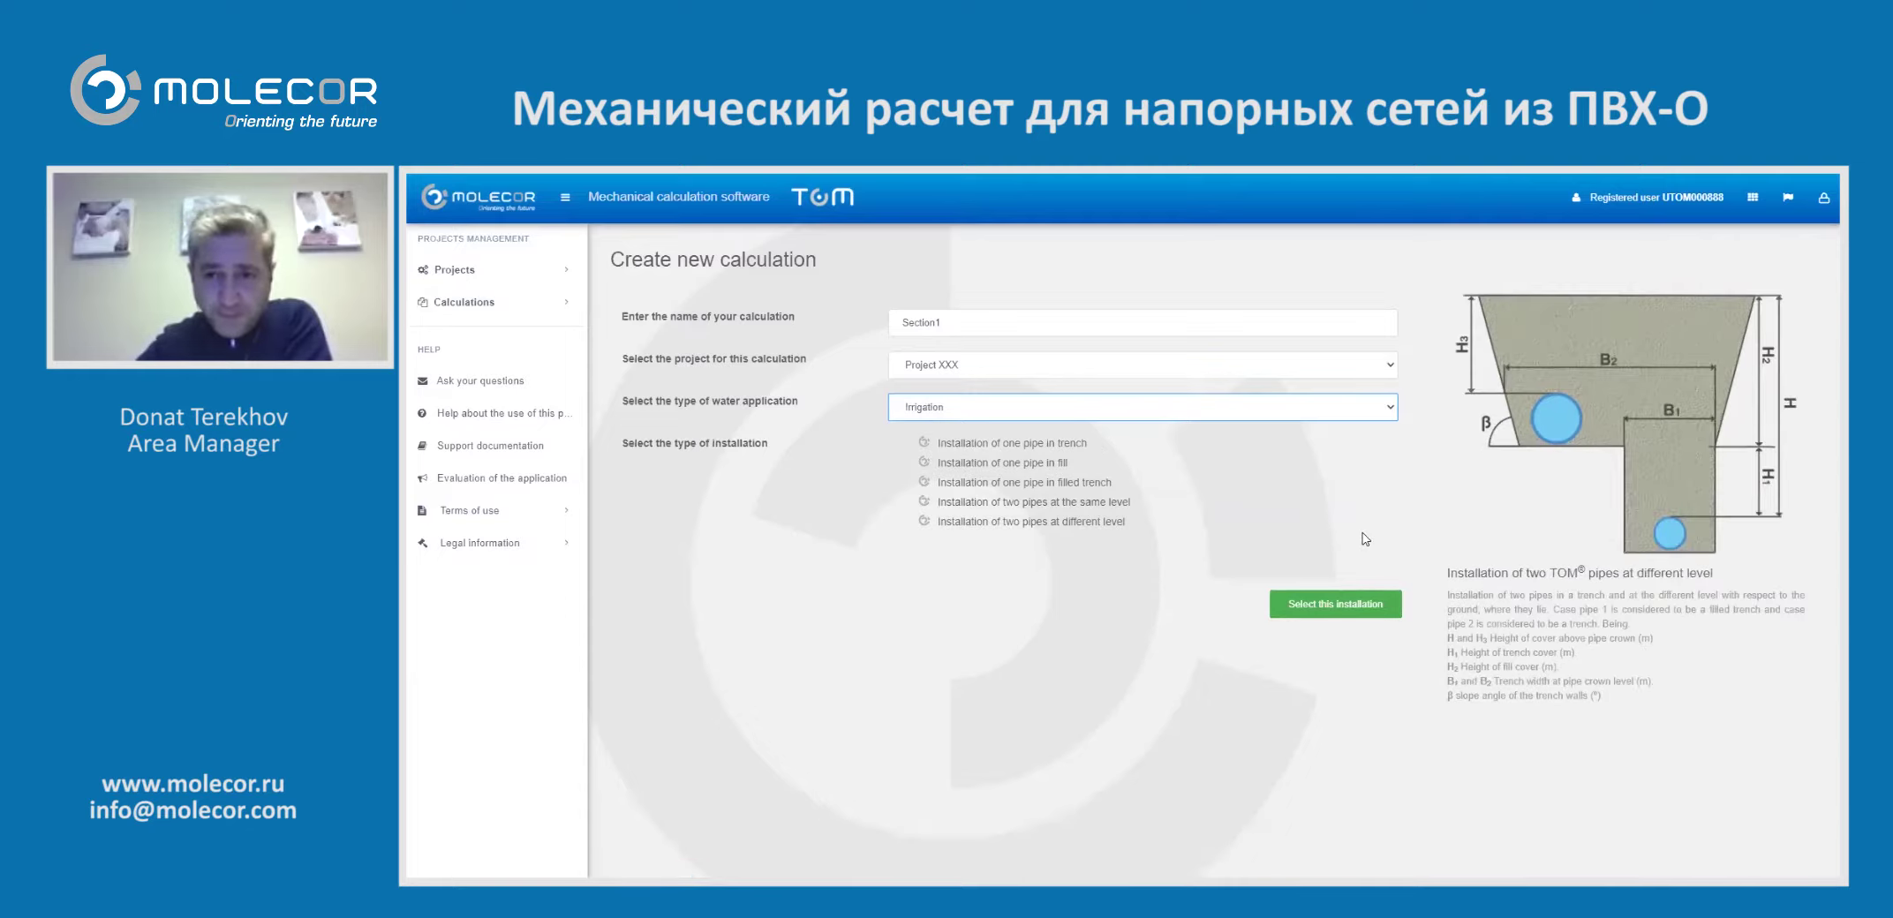
Choose installation of one pipe in trench for the calculation and confirm this installation type
mouse_move(990, 449)
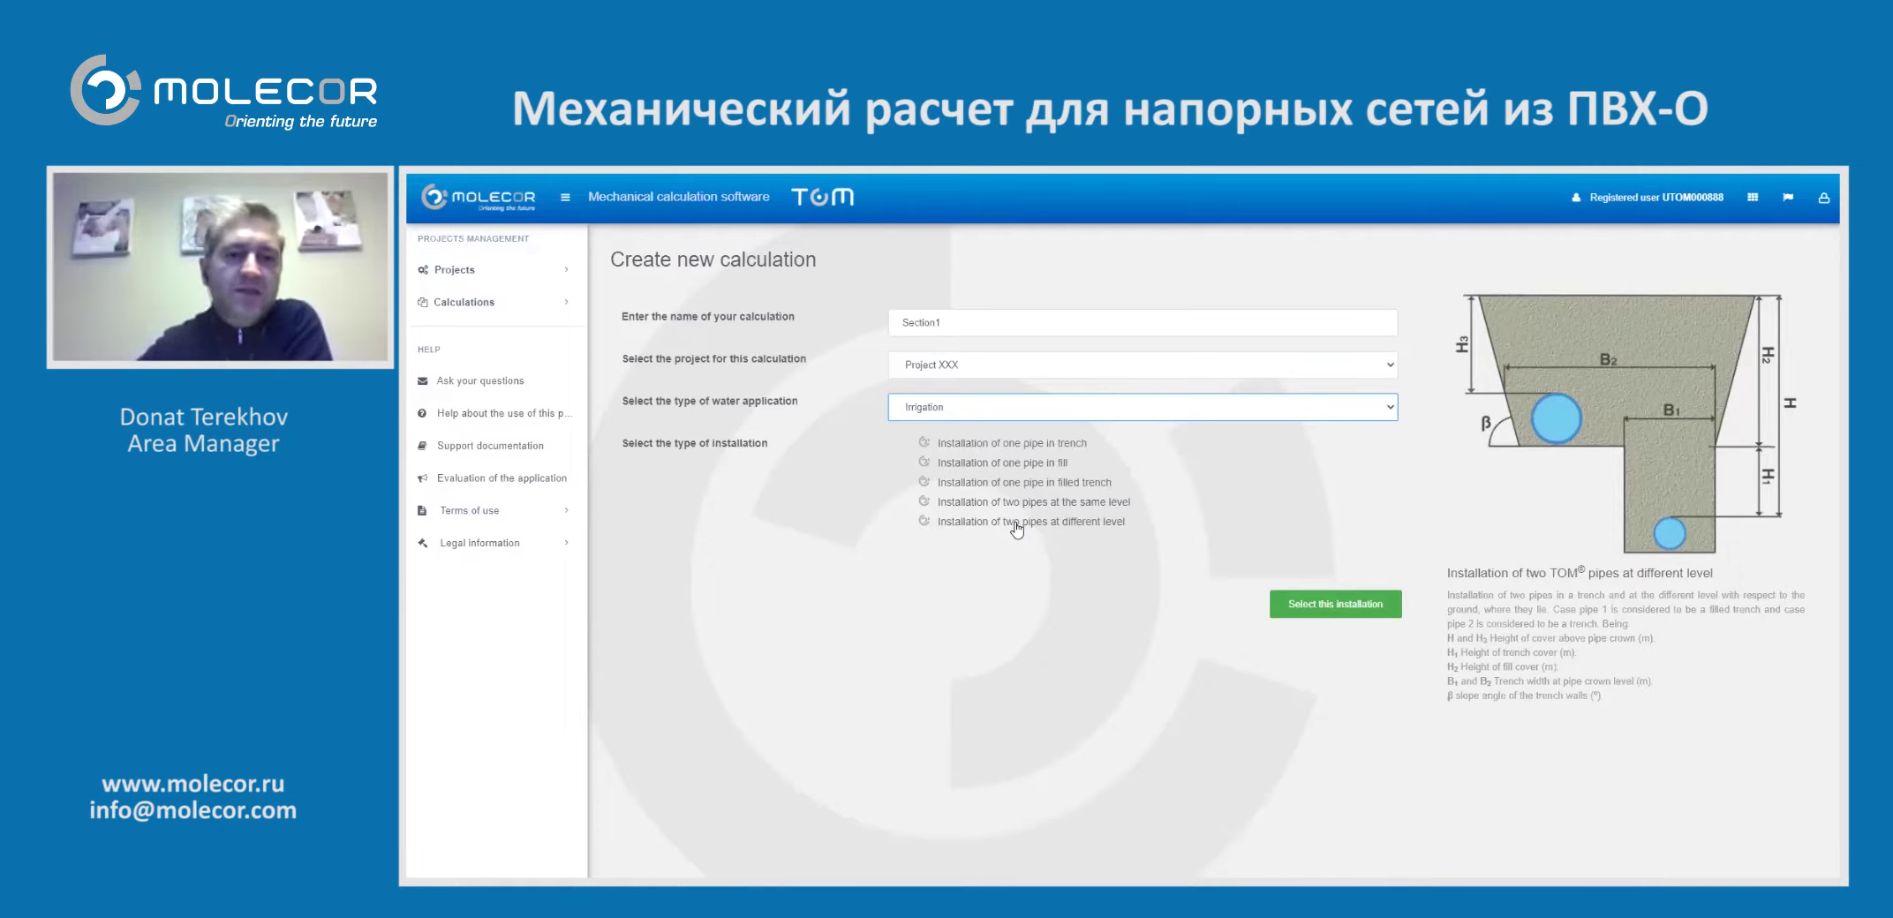
left_click(1017, 447)
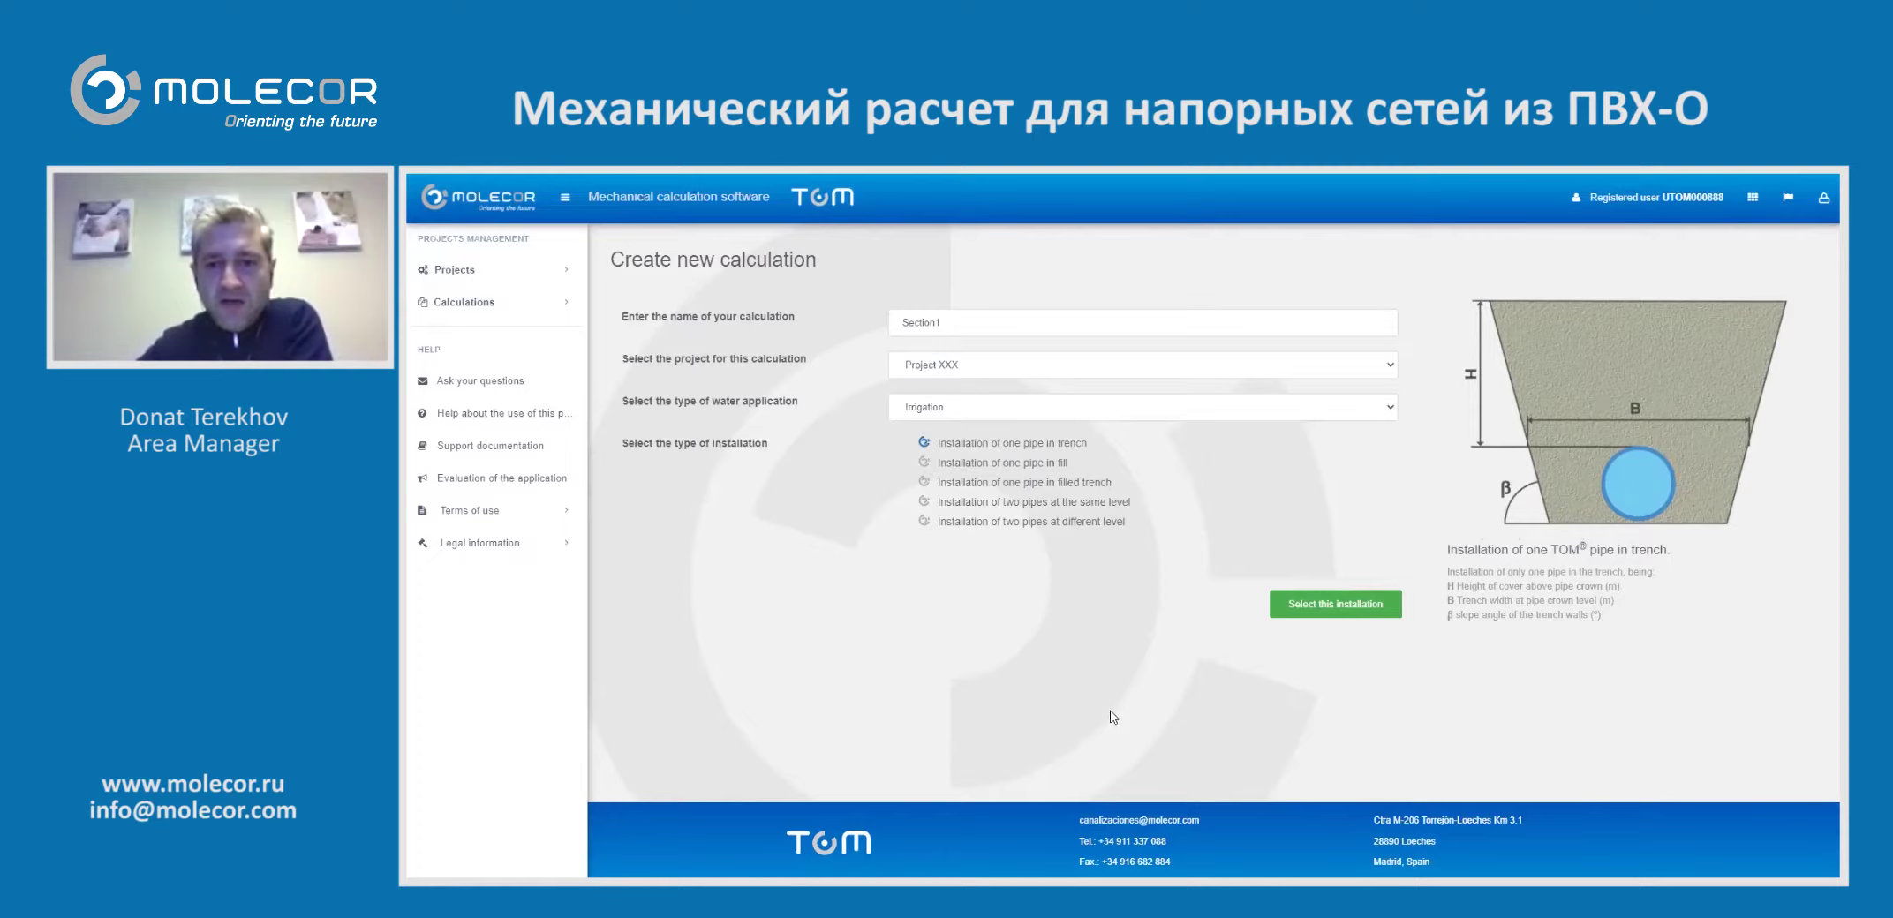
left_click(1323, 611)
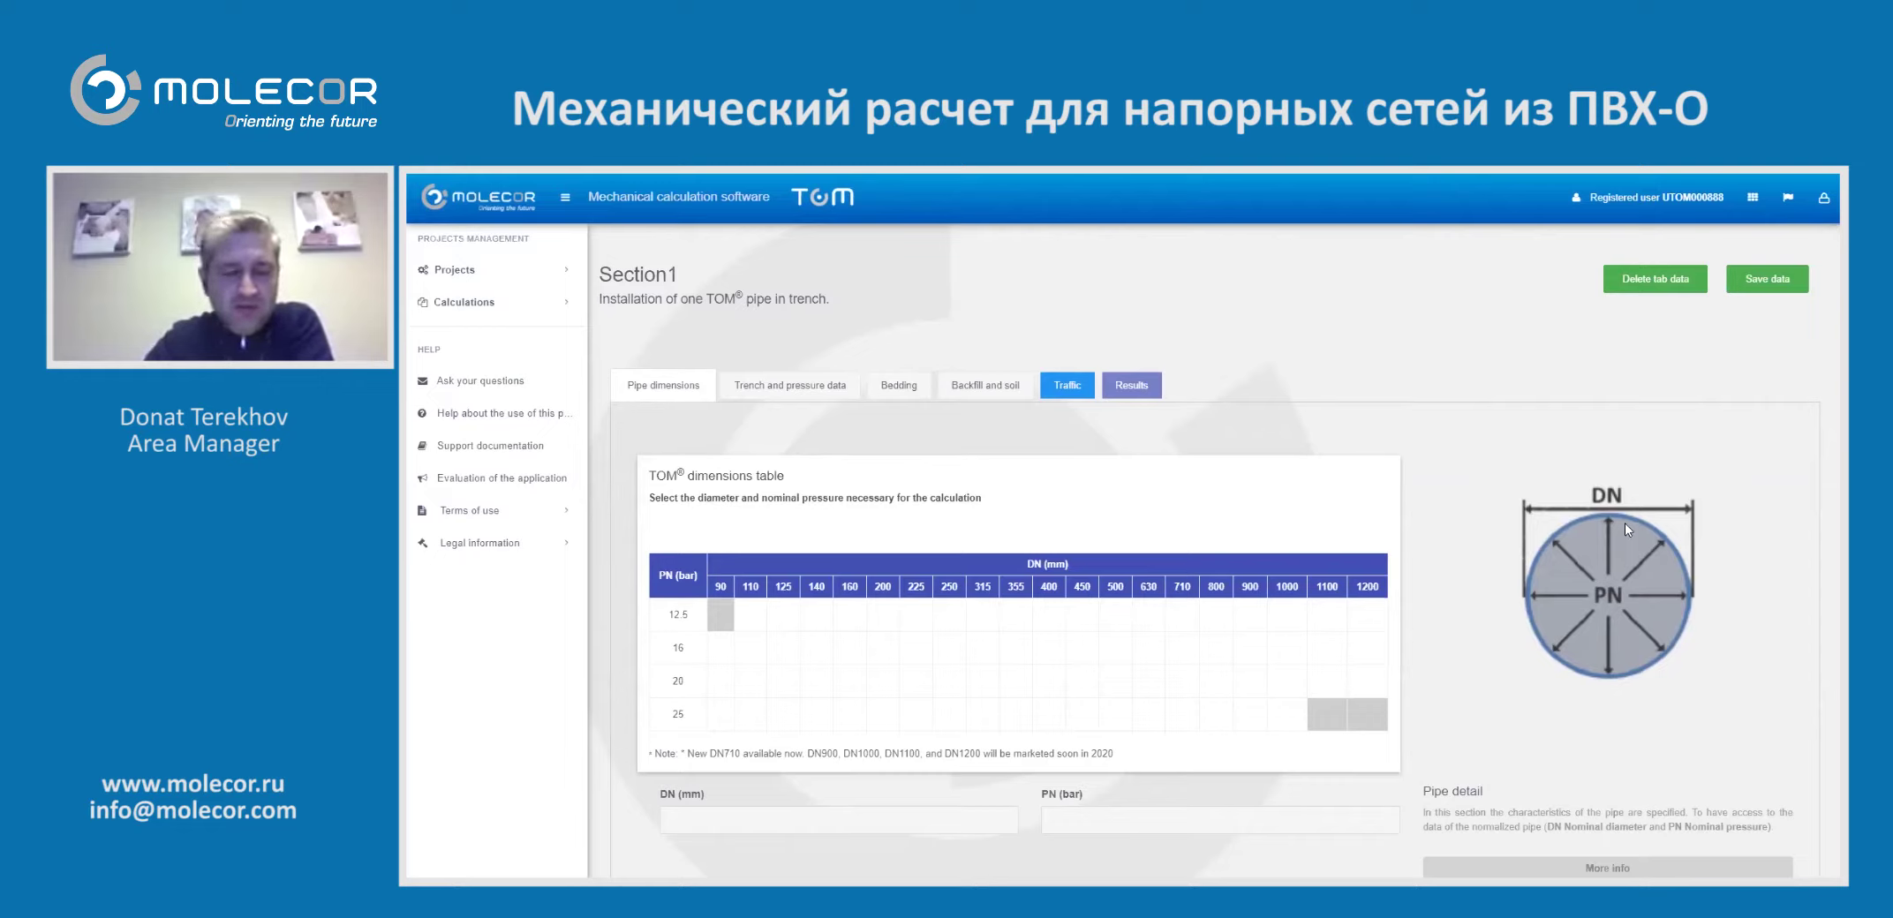
Select the DN 500 mm pipe with PN 12.5 bar in the dimensions table and save the calculation data
left_click(1114, 618)
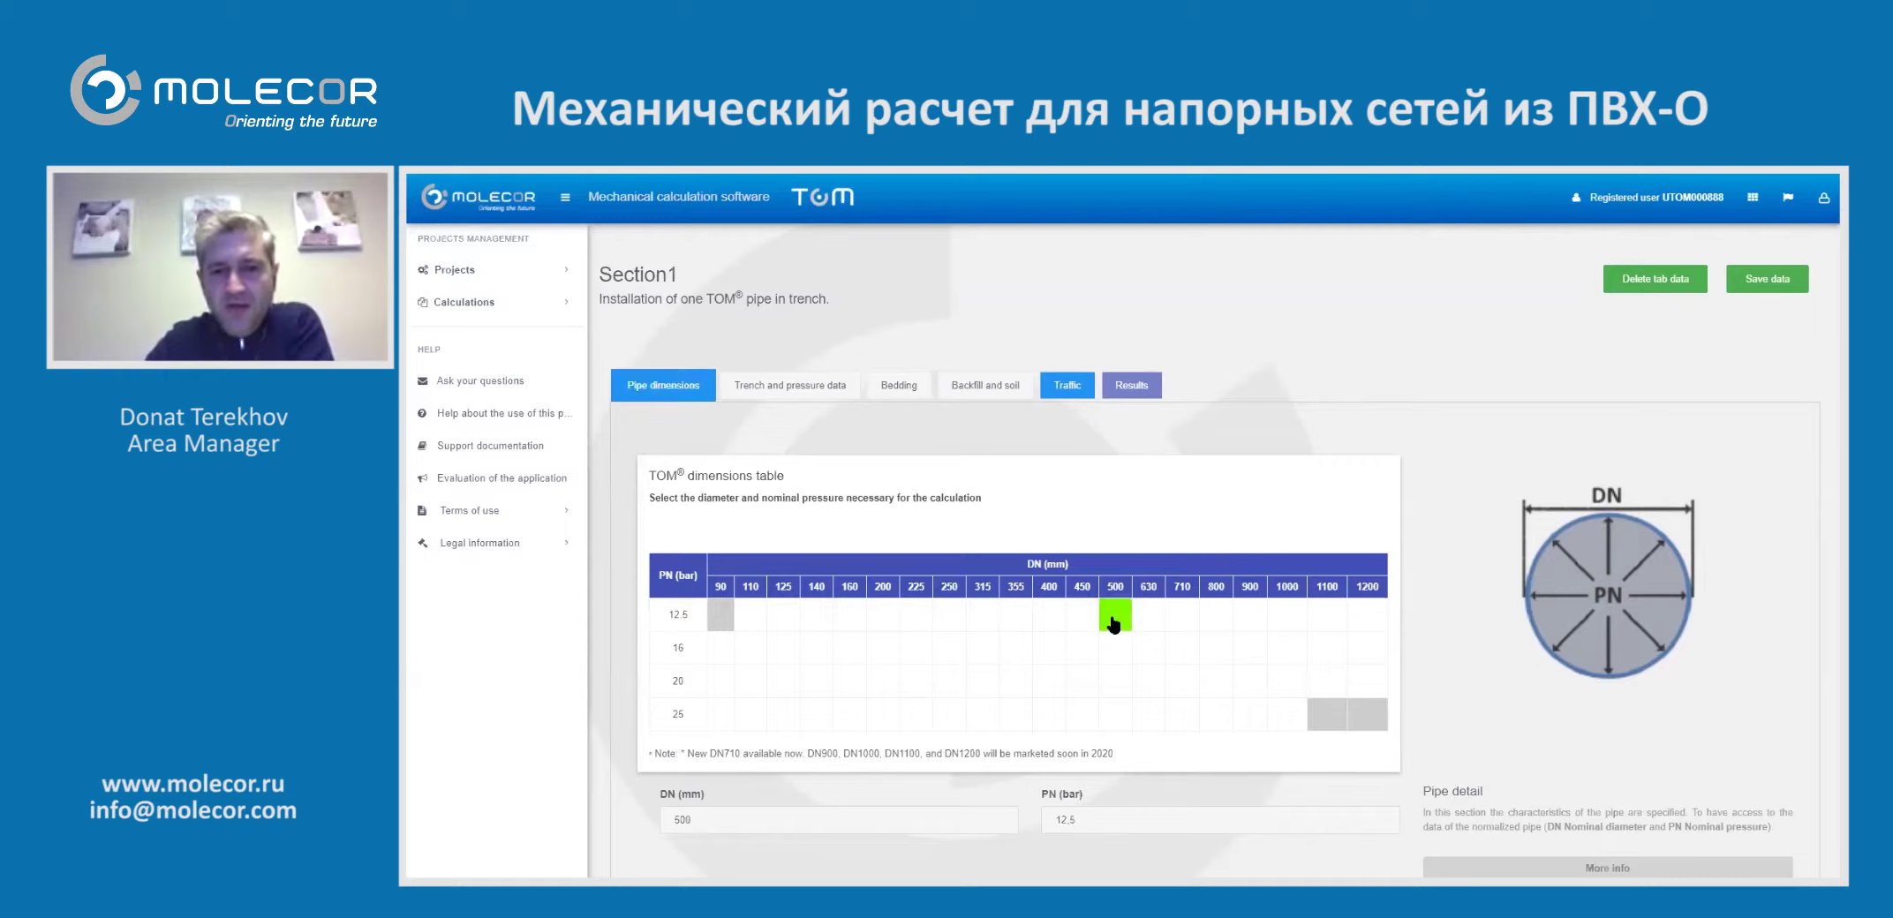
scroll(1721, 543, "down", 2)
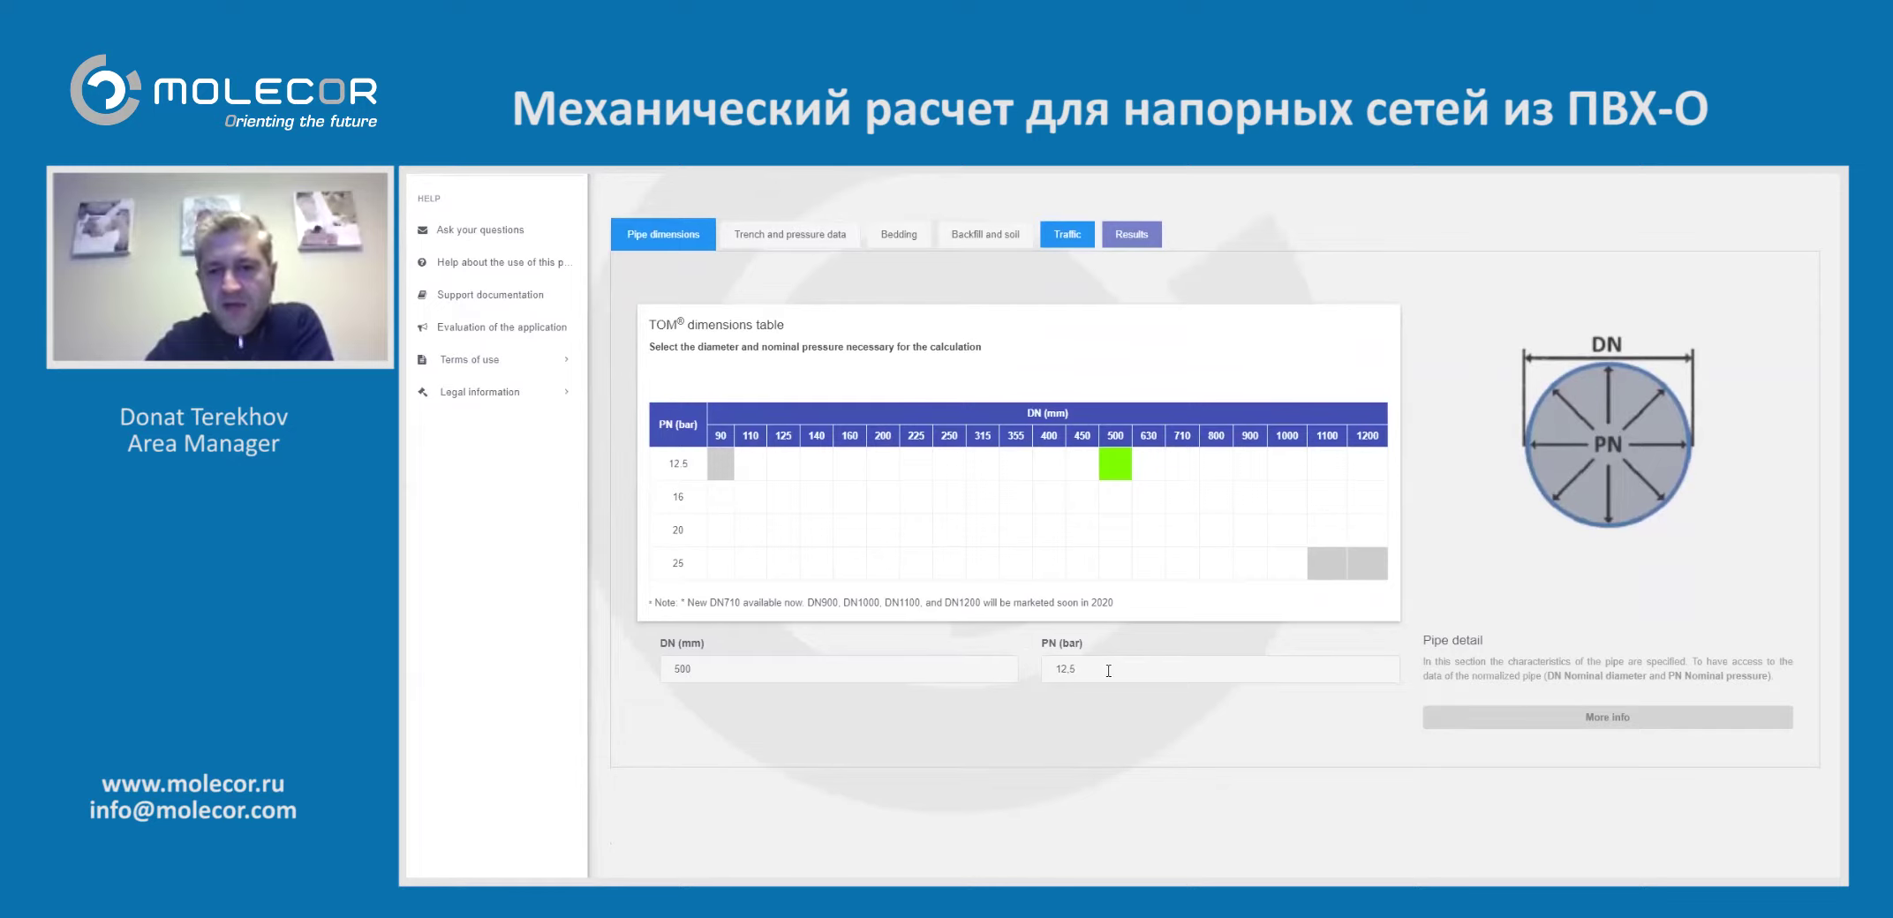
scroll(1479, 621, "up", 2)
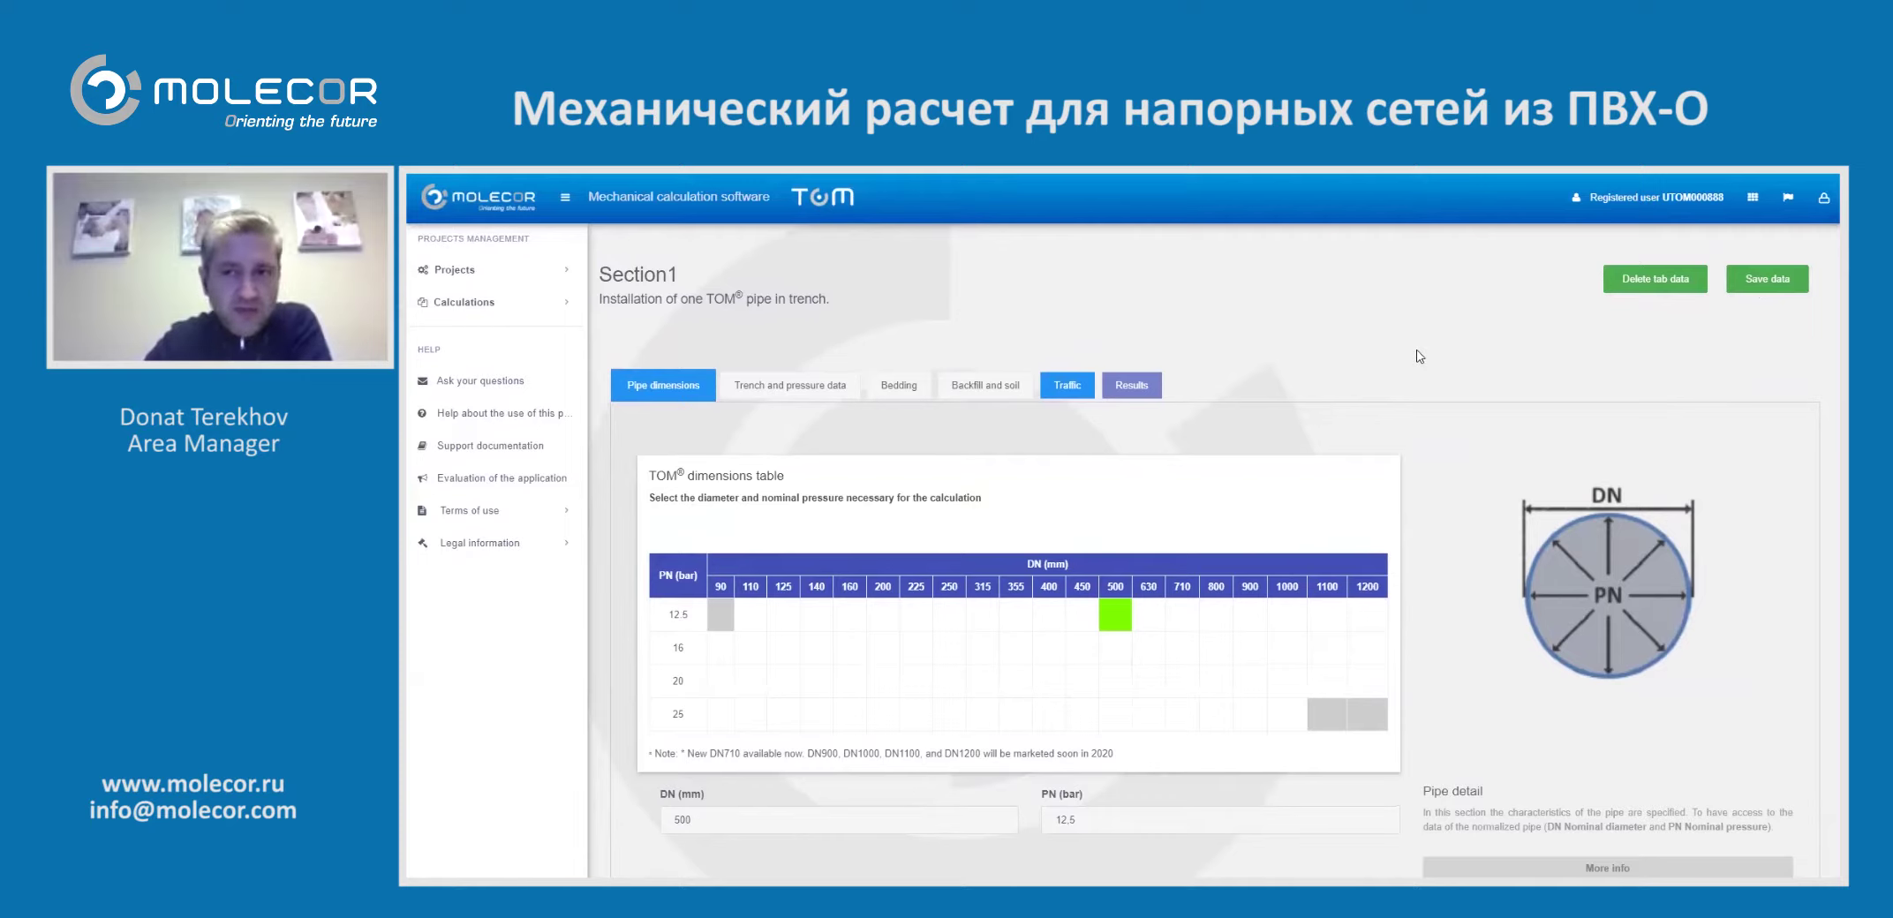
left_click(1784, 282)
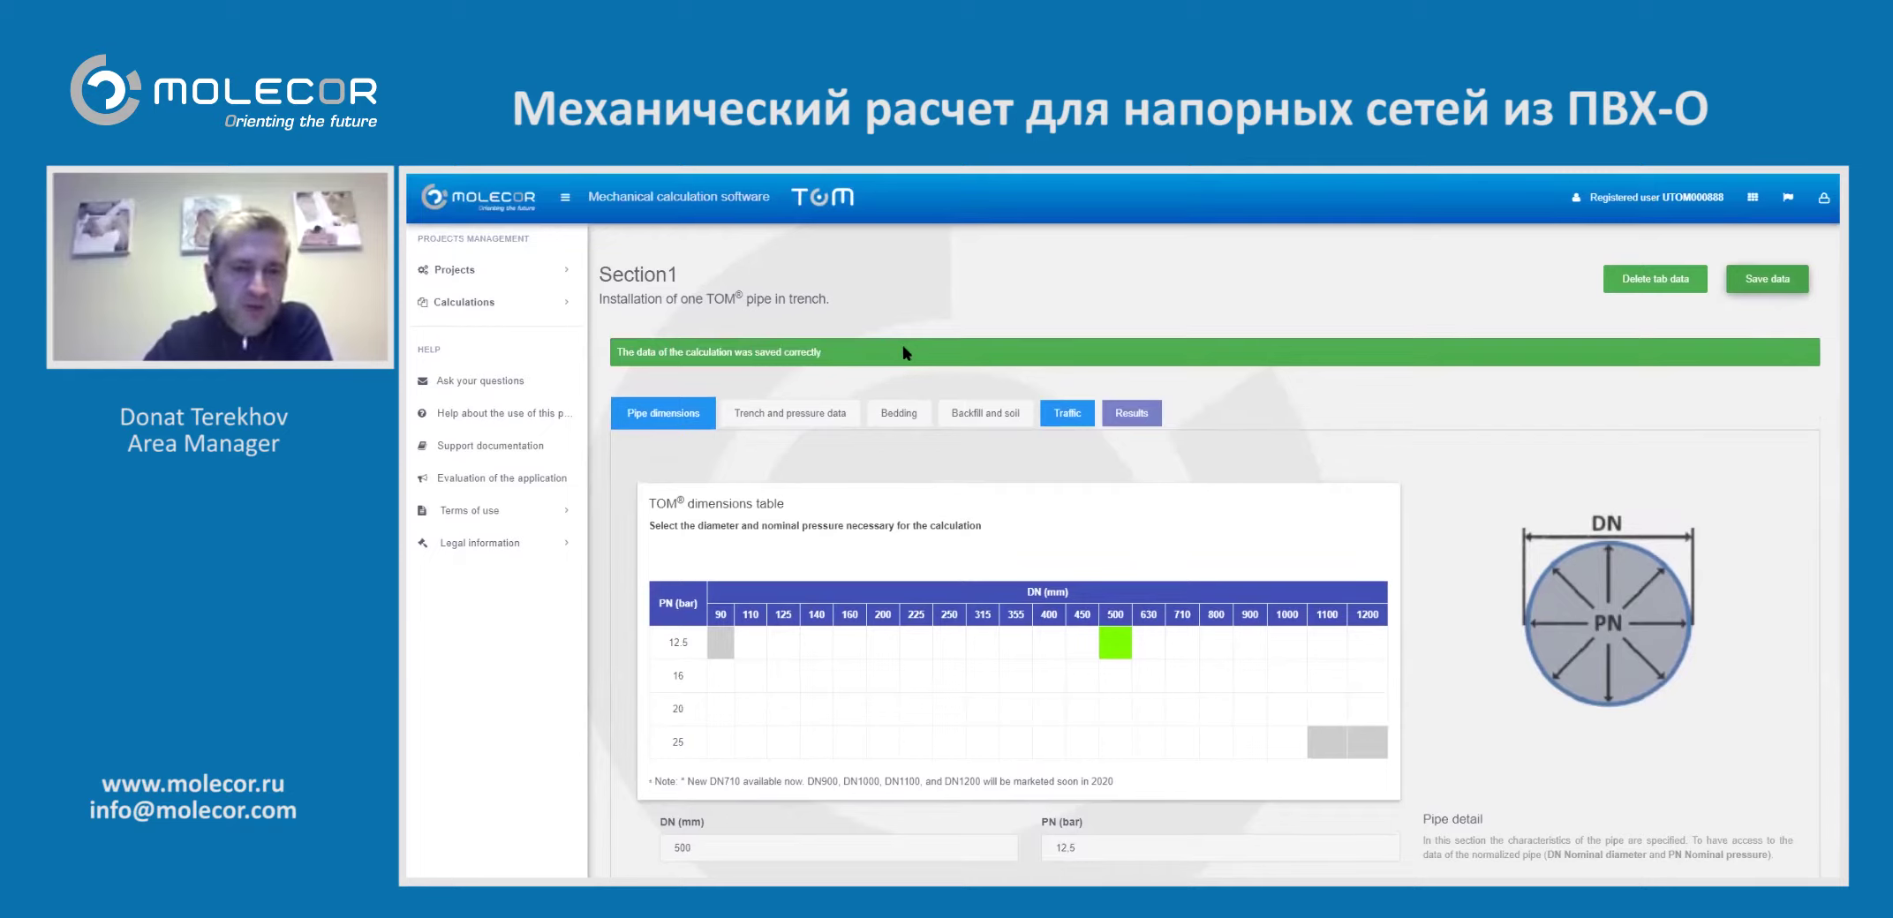
Open the trench and pressure data and examine the trench geometry, phreatic level and internal working pressure fields with their explanatory diagrams
left_click(798, 417)
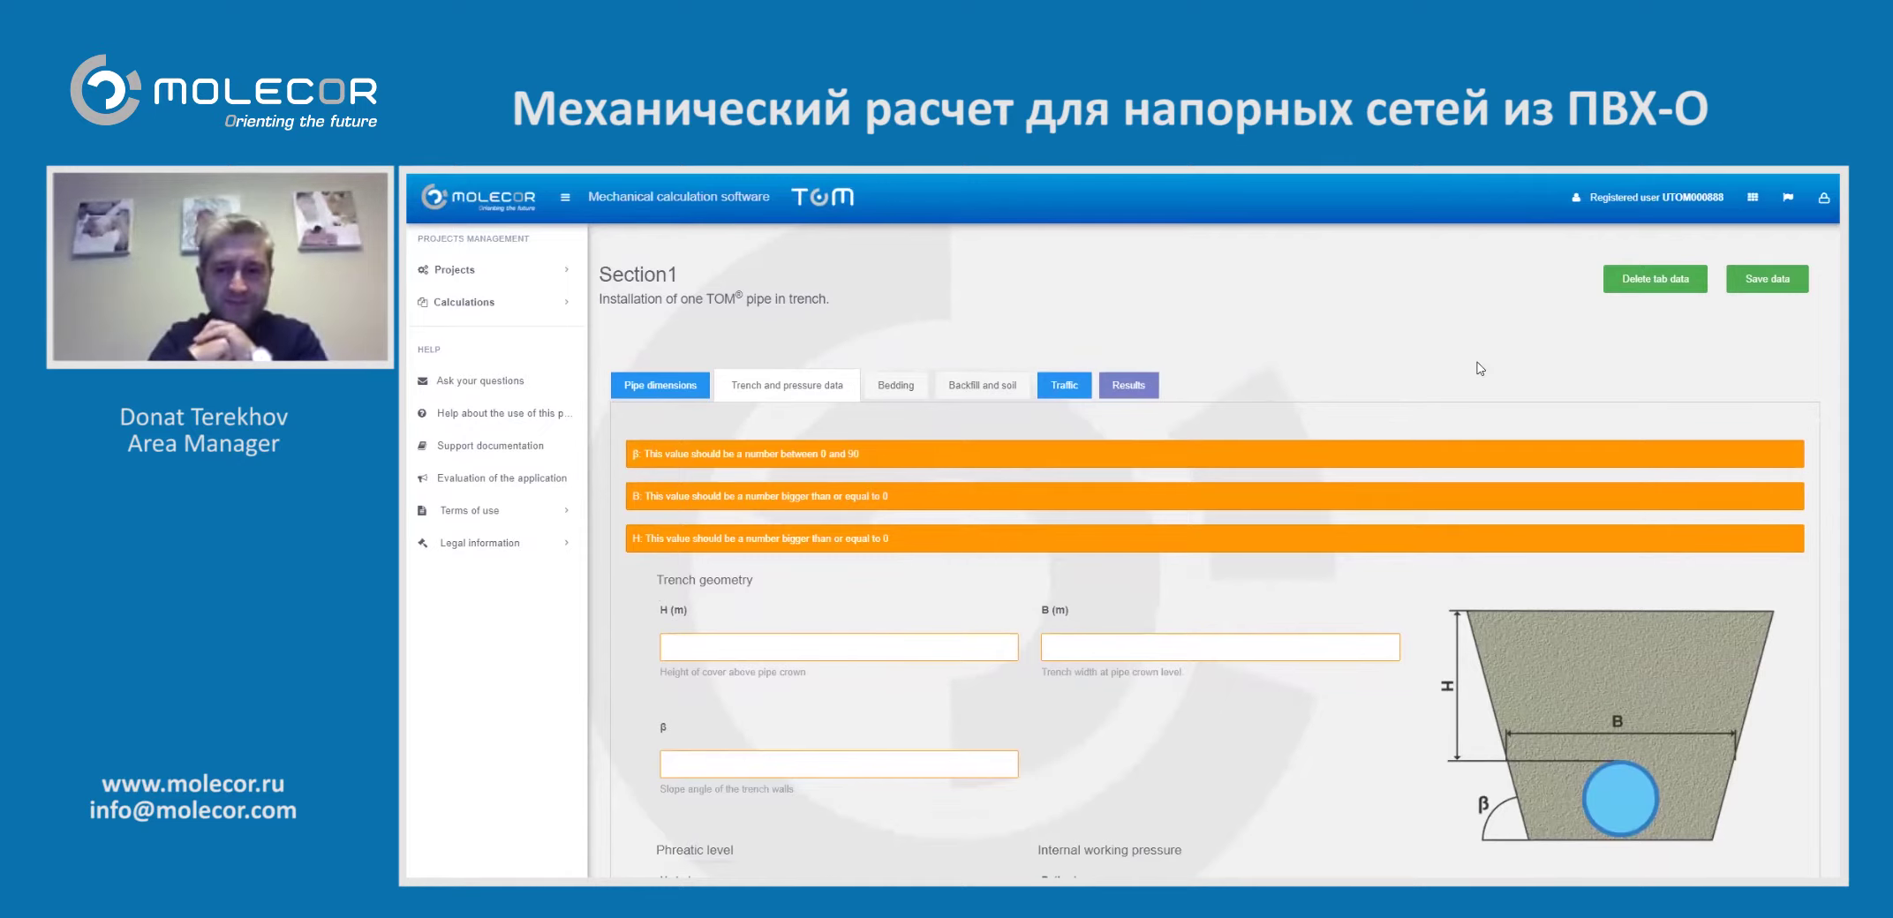
scroll(1479, 368, "down", 1)
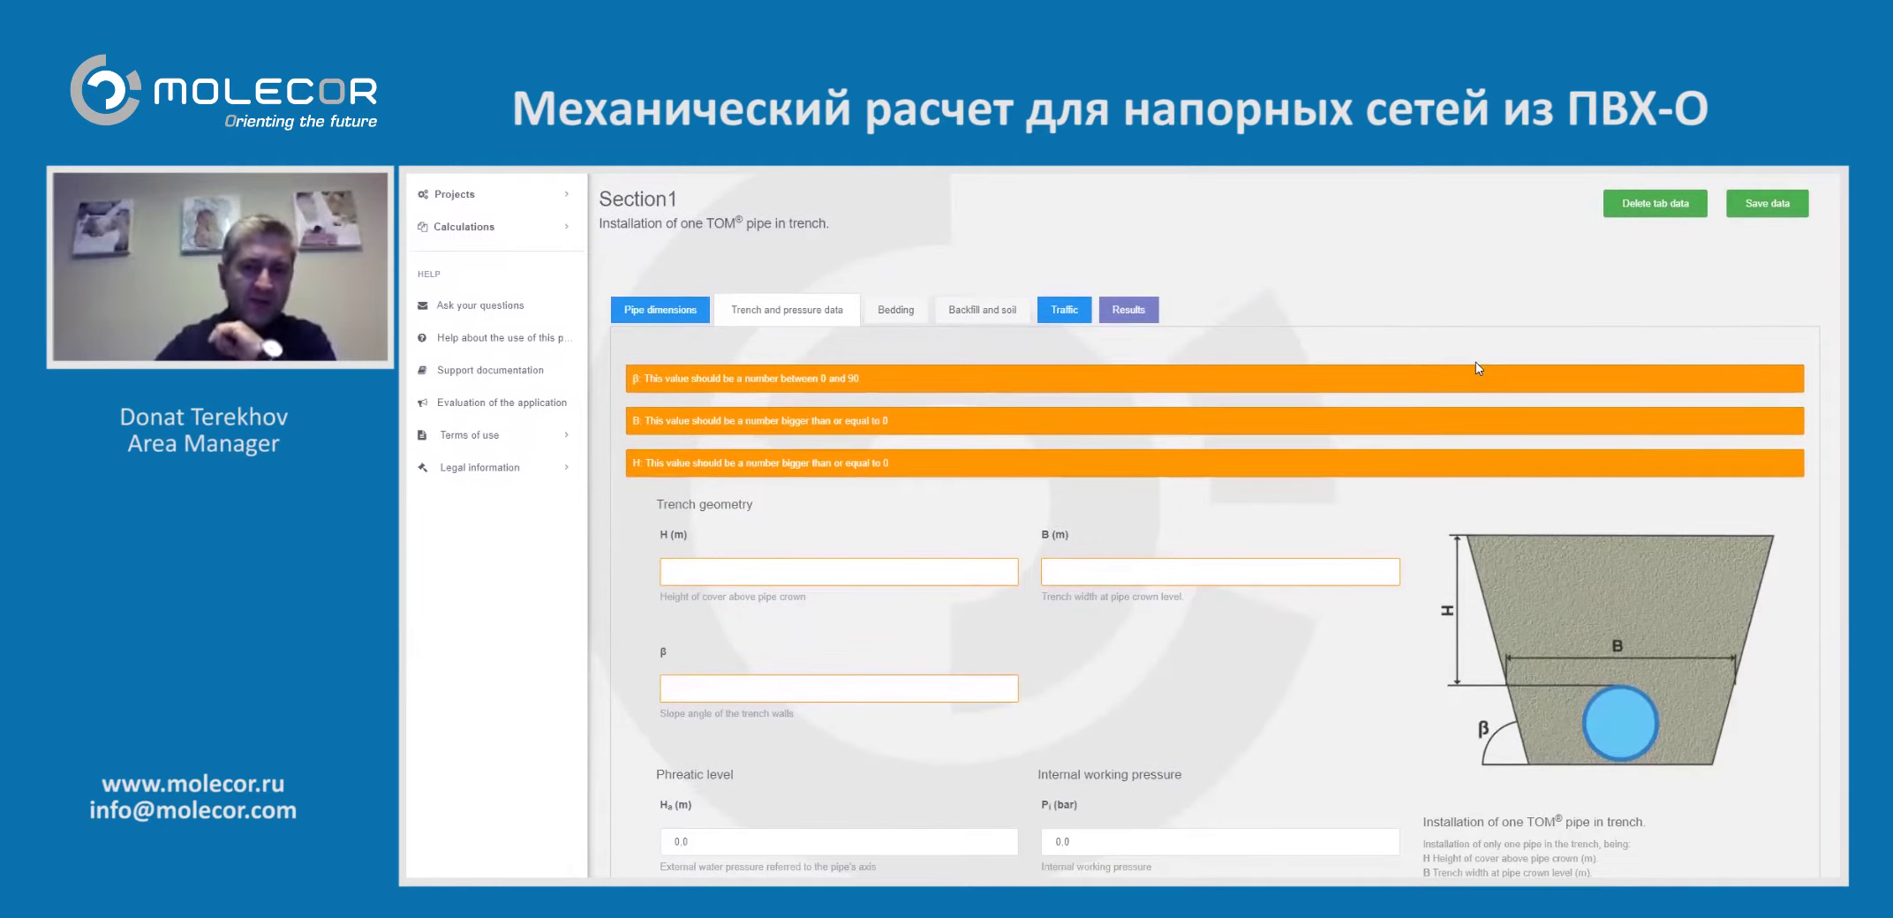
scroll(1476, 368, "down", 2)
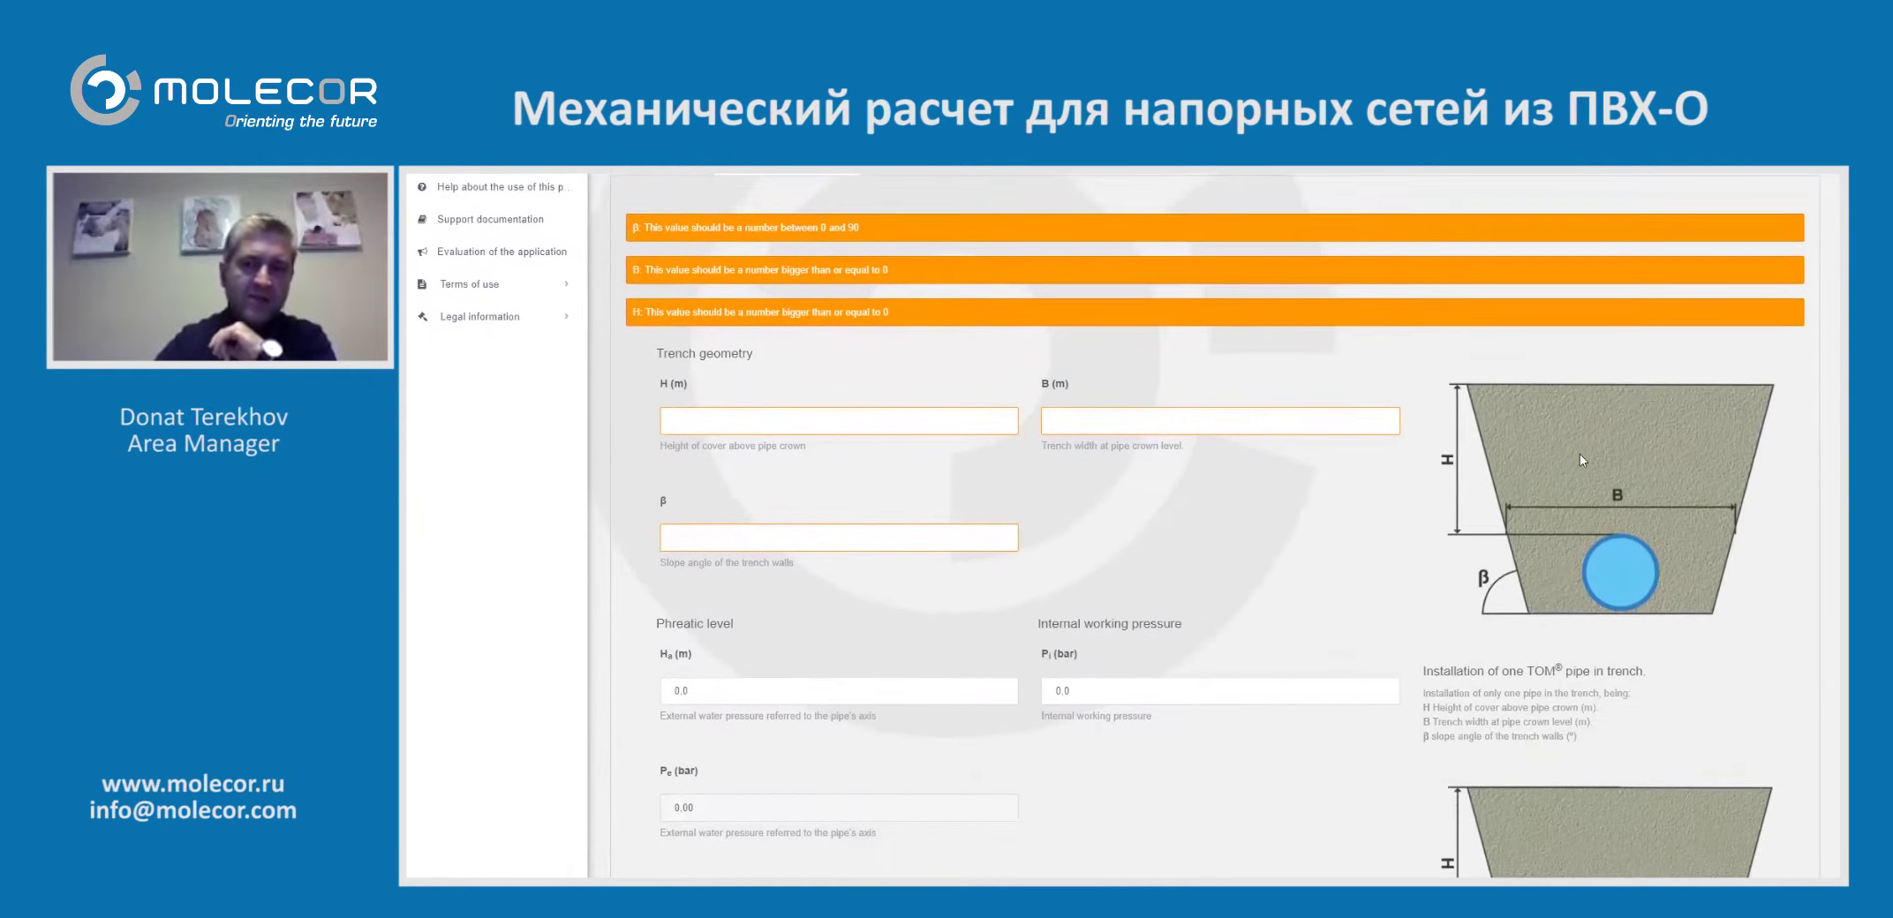
scroll(1679, 673, "down", 4)
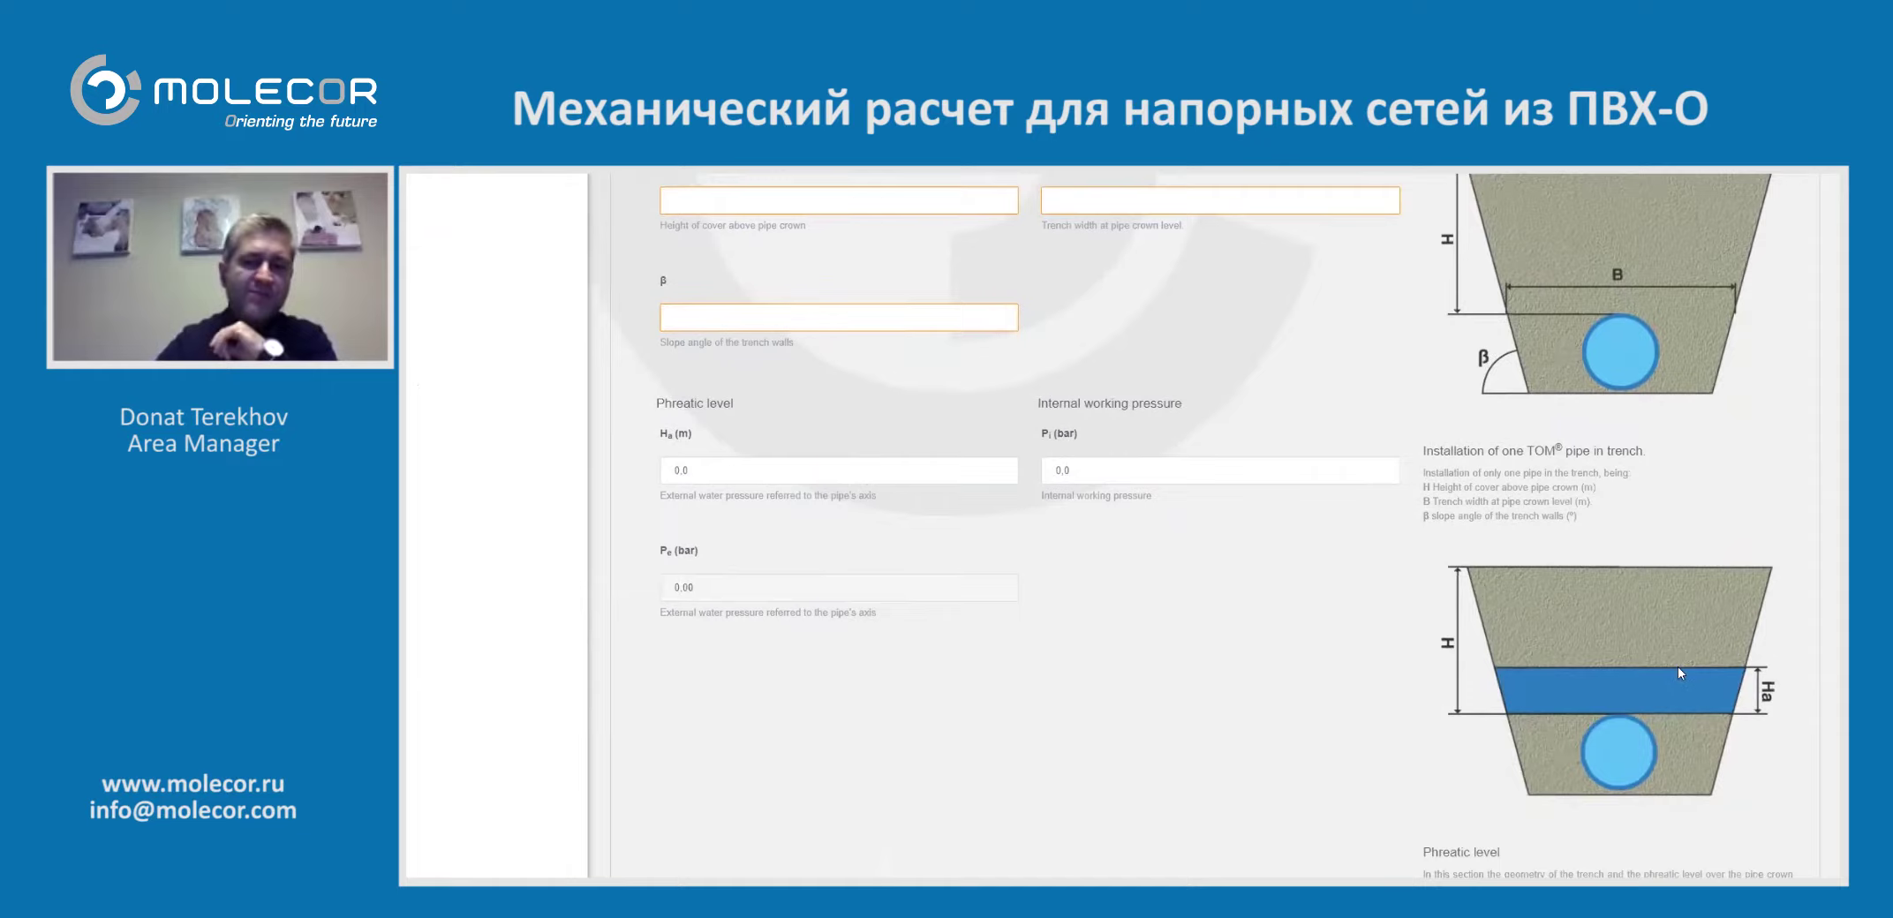
scroll(1678, 672, "up", 4)
scroll(1680, 672, "up", 2)
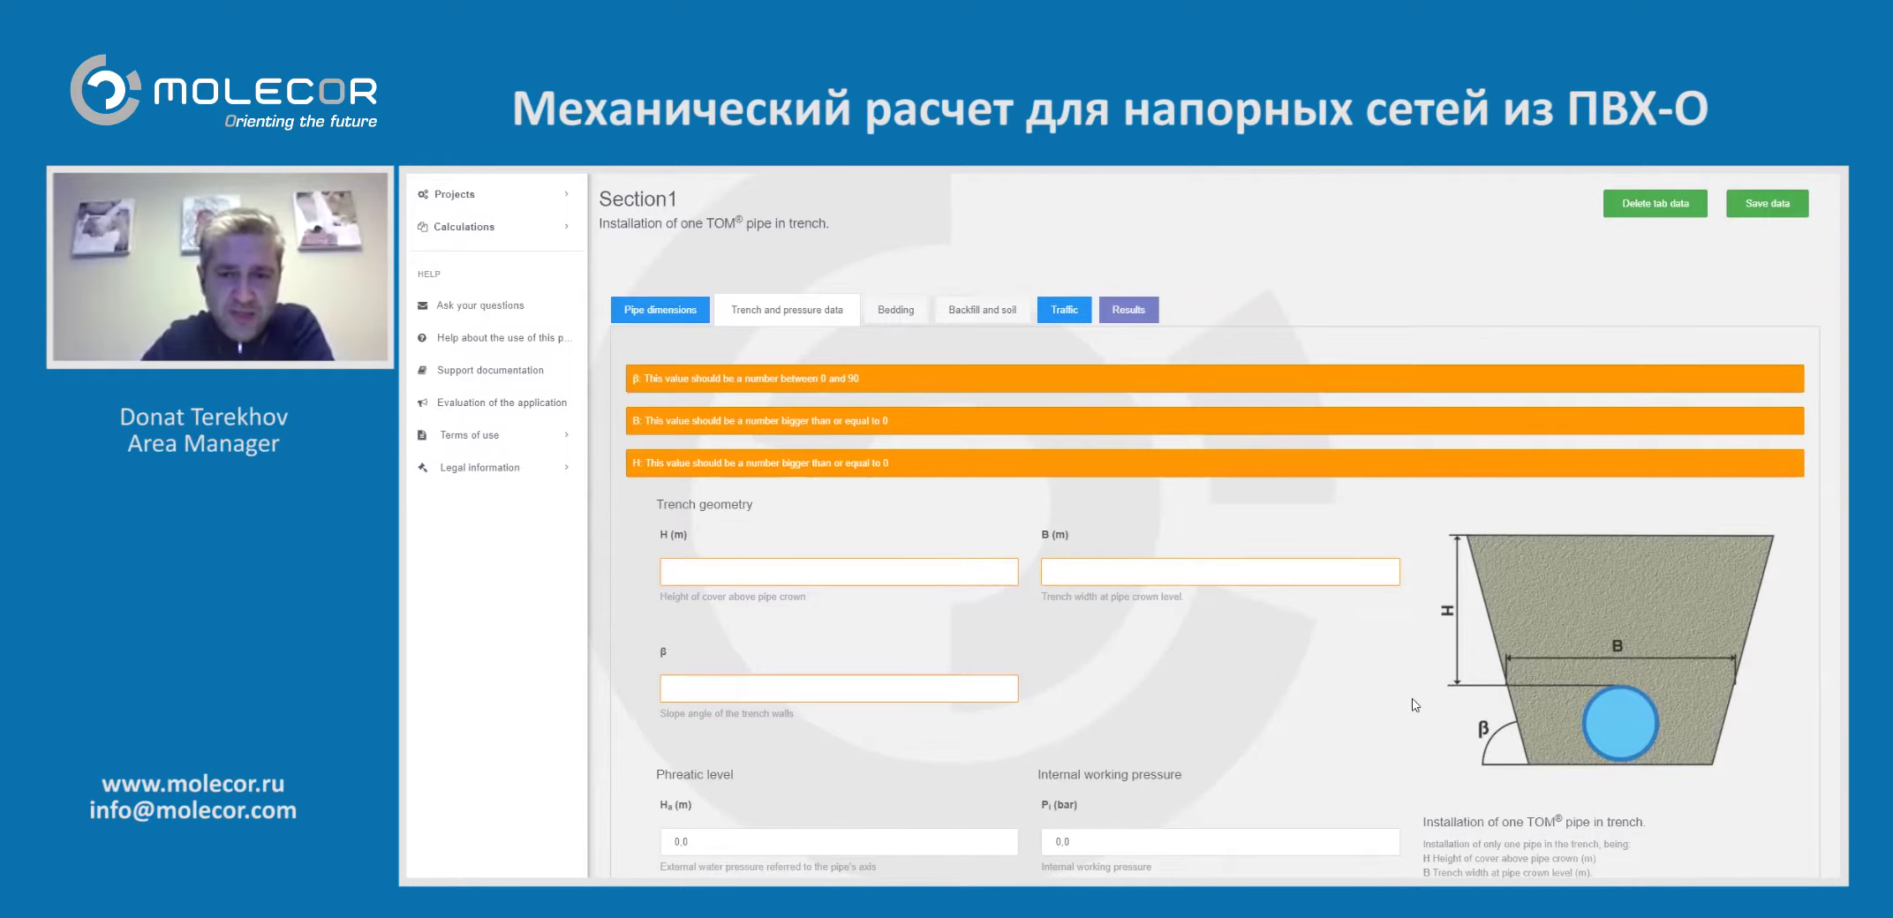
scroll(1196, 695, "down", 3)
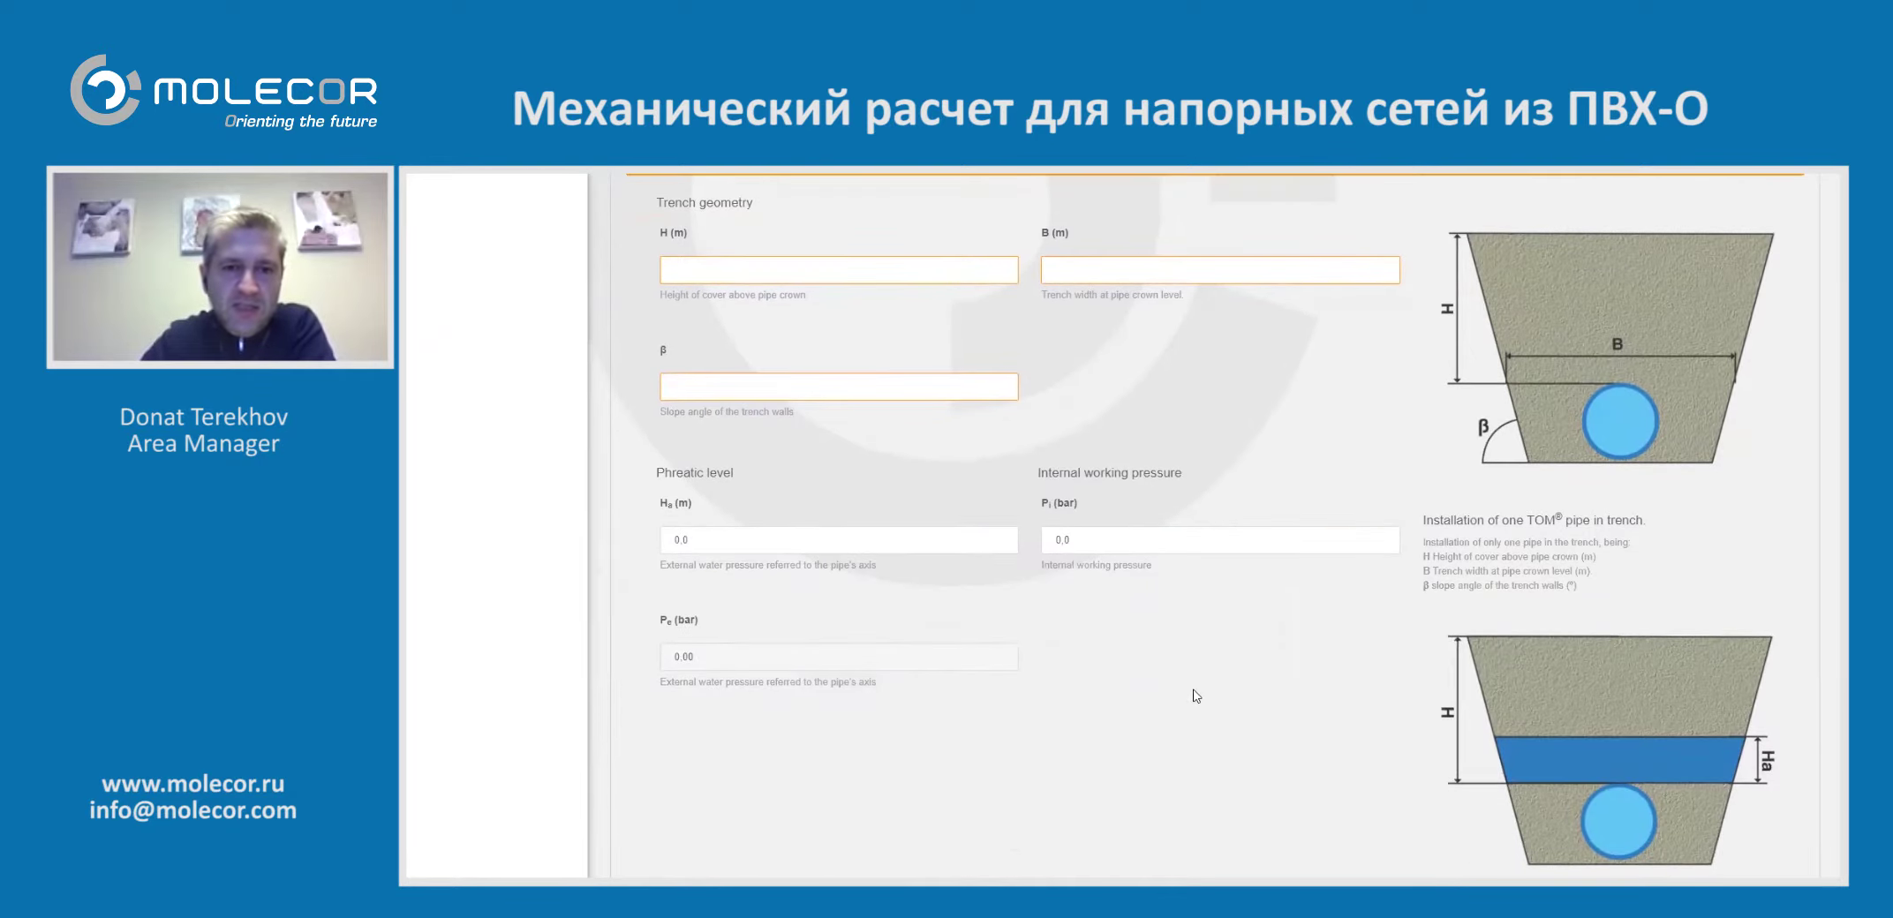
scroll(1275, 732, "down", 1)
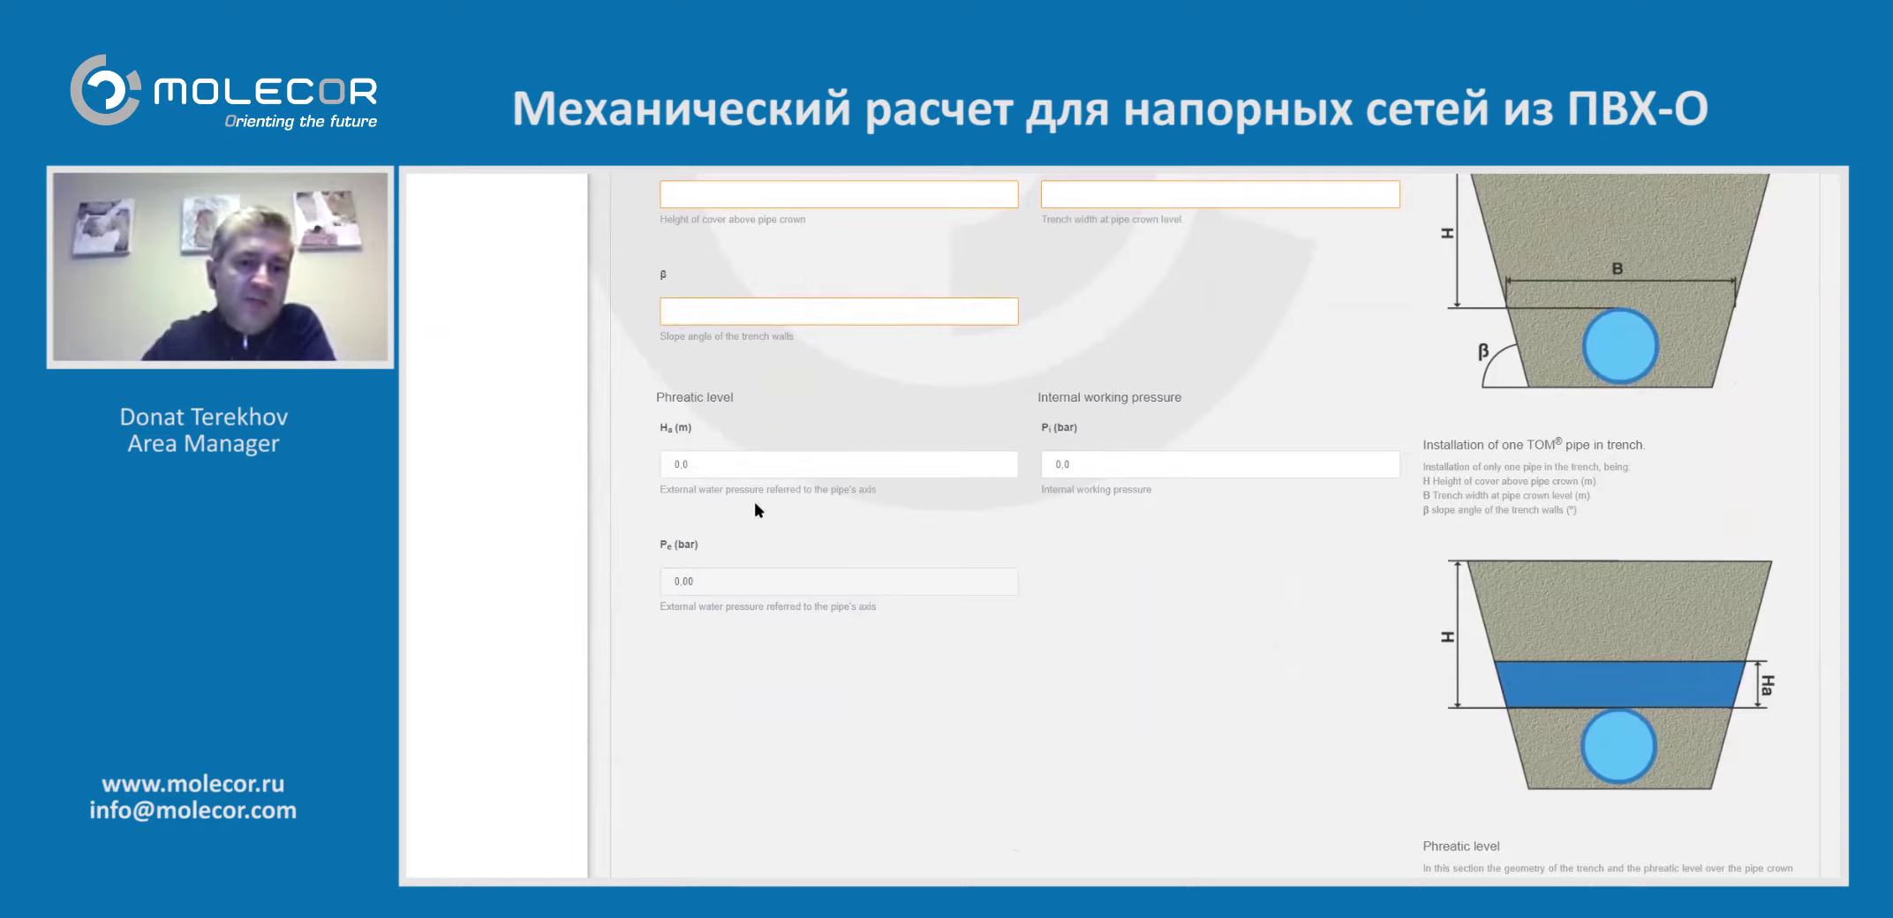
left_click(705, 583)
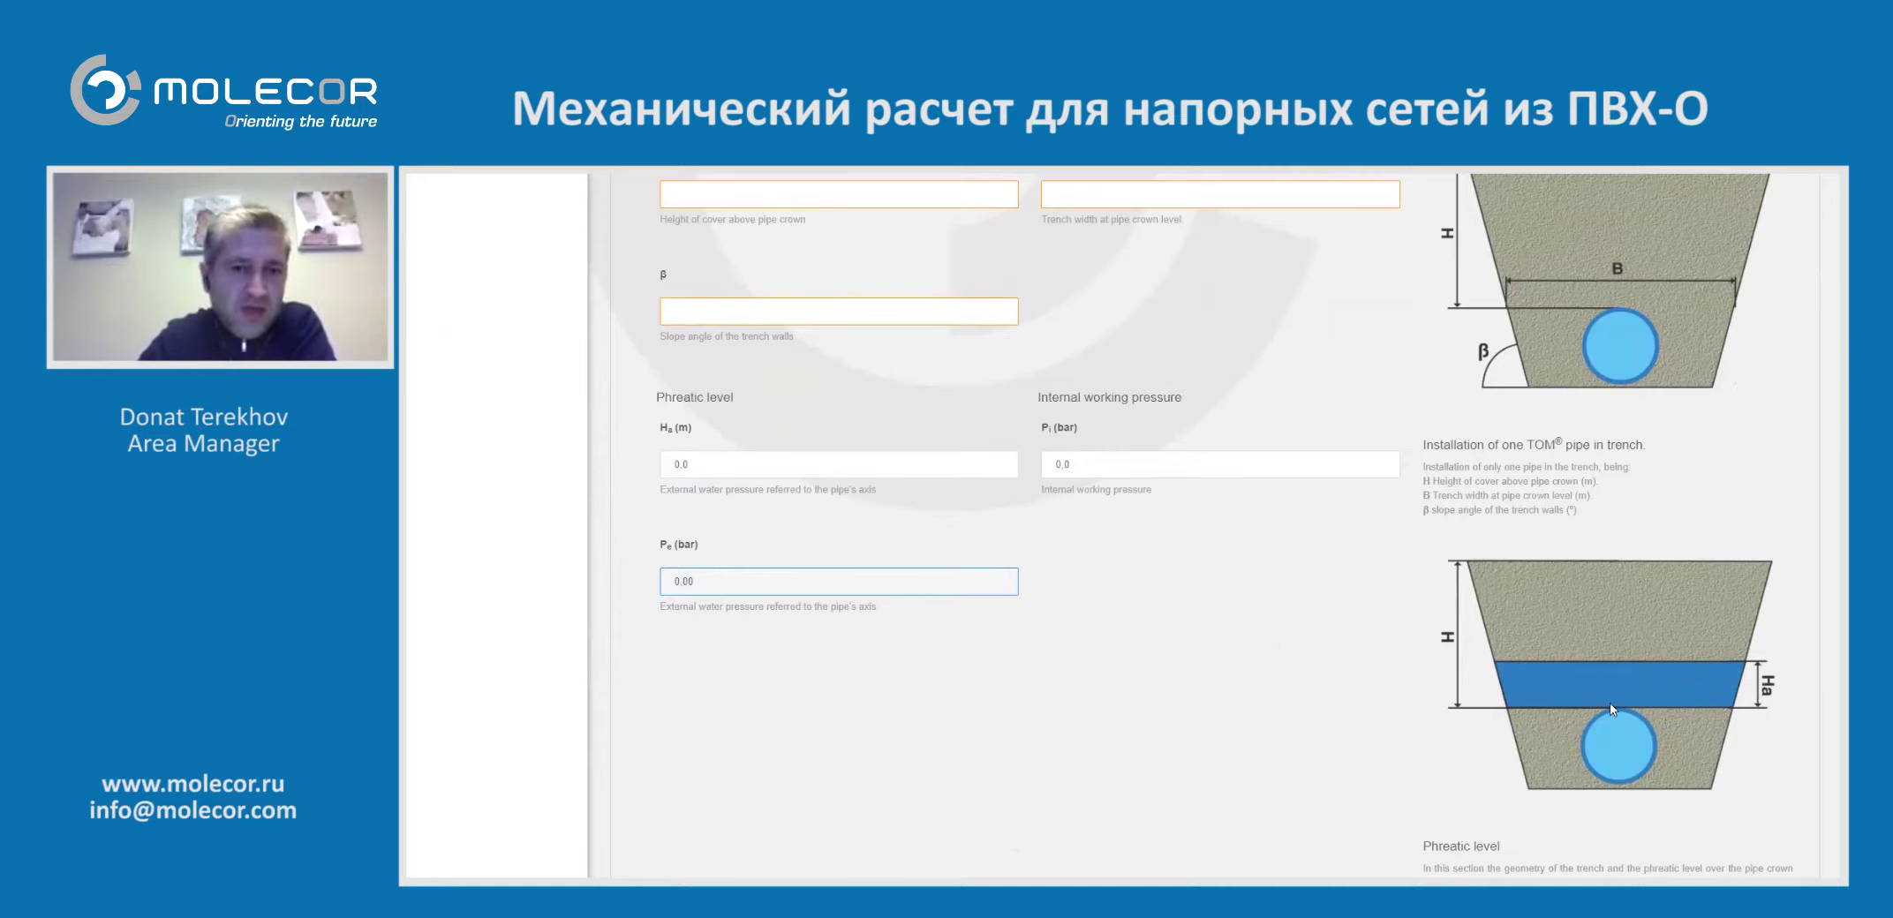
scroll(1256, 715, "up", 2)
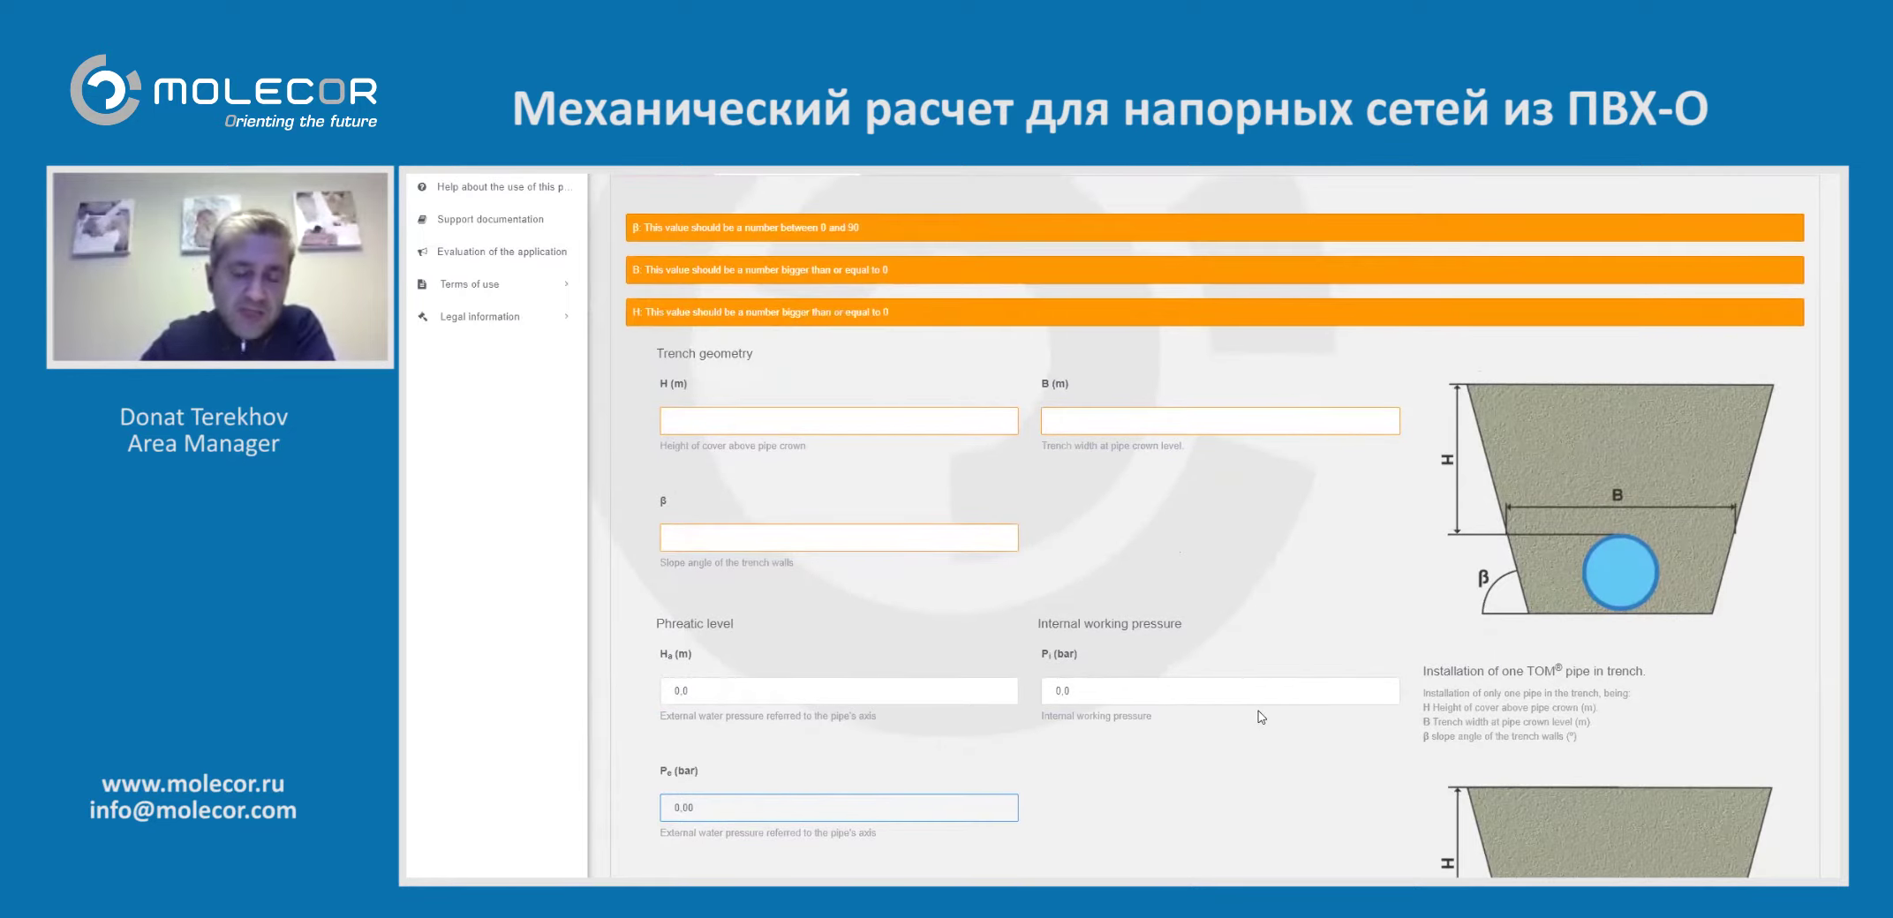
scroll(1260, 716, "down", 3)
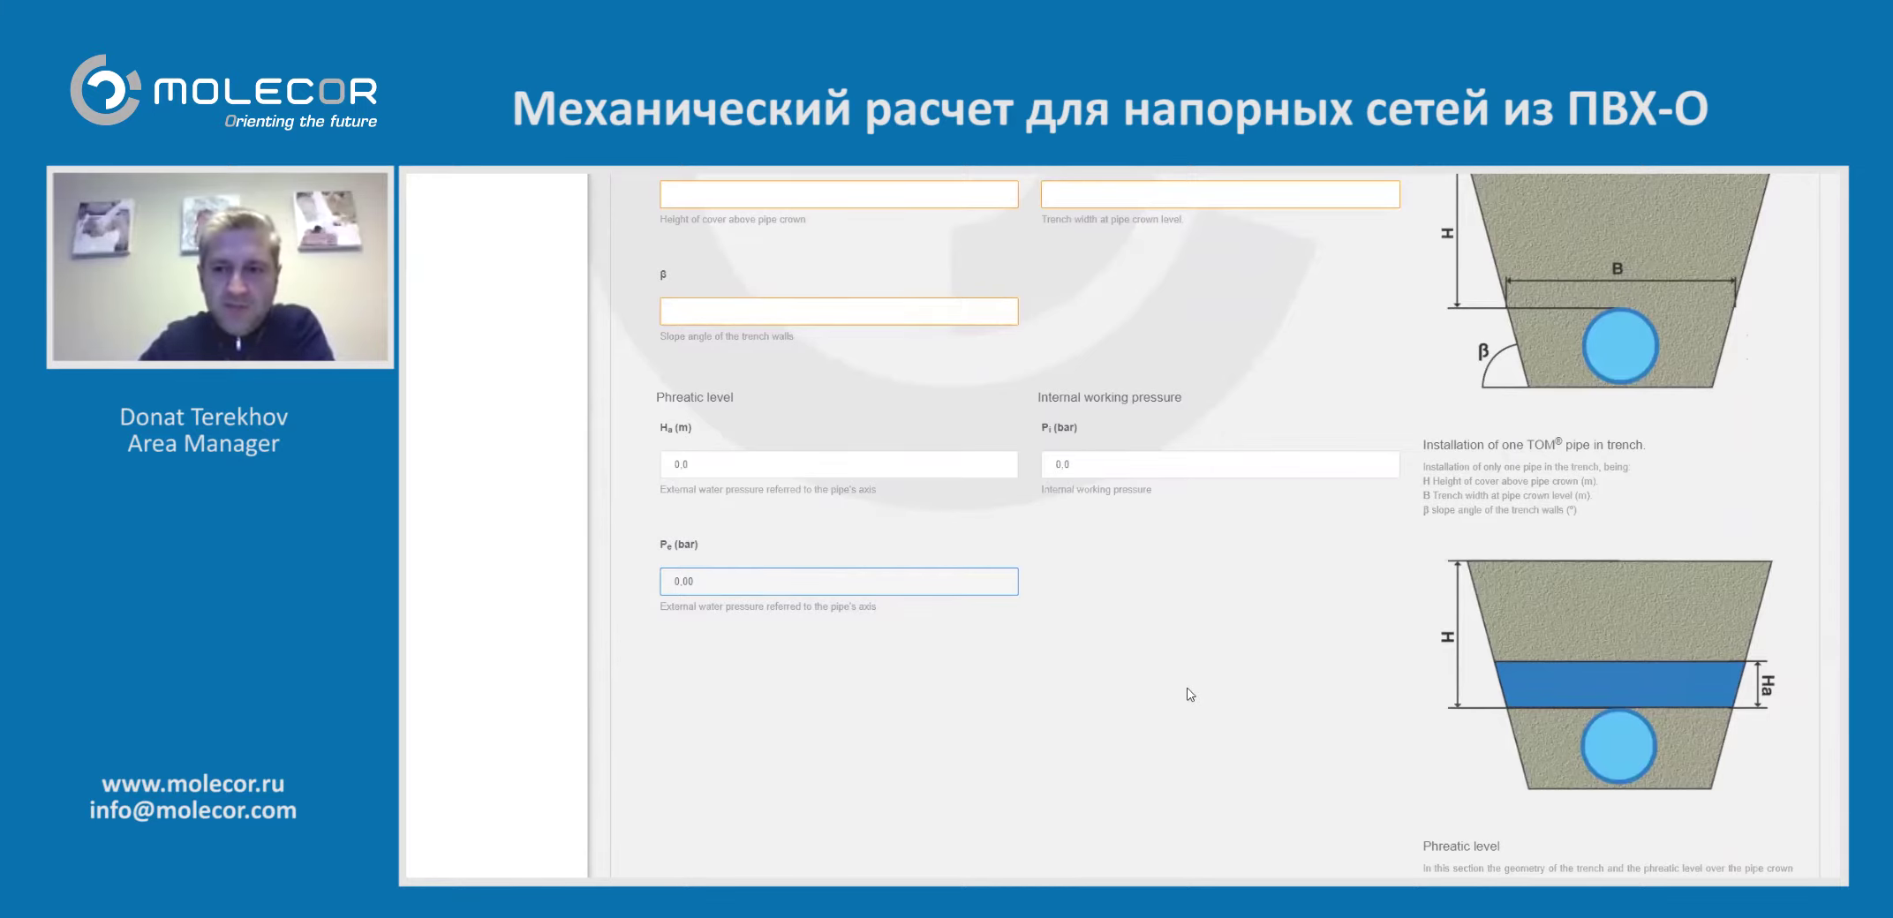
scroll(1189, 695, "up", 1)
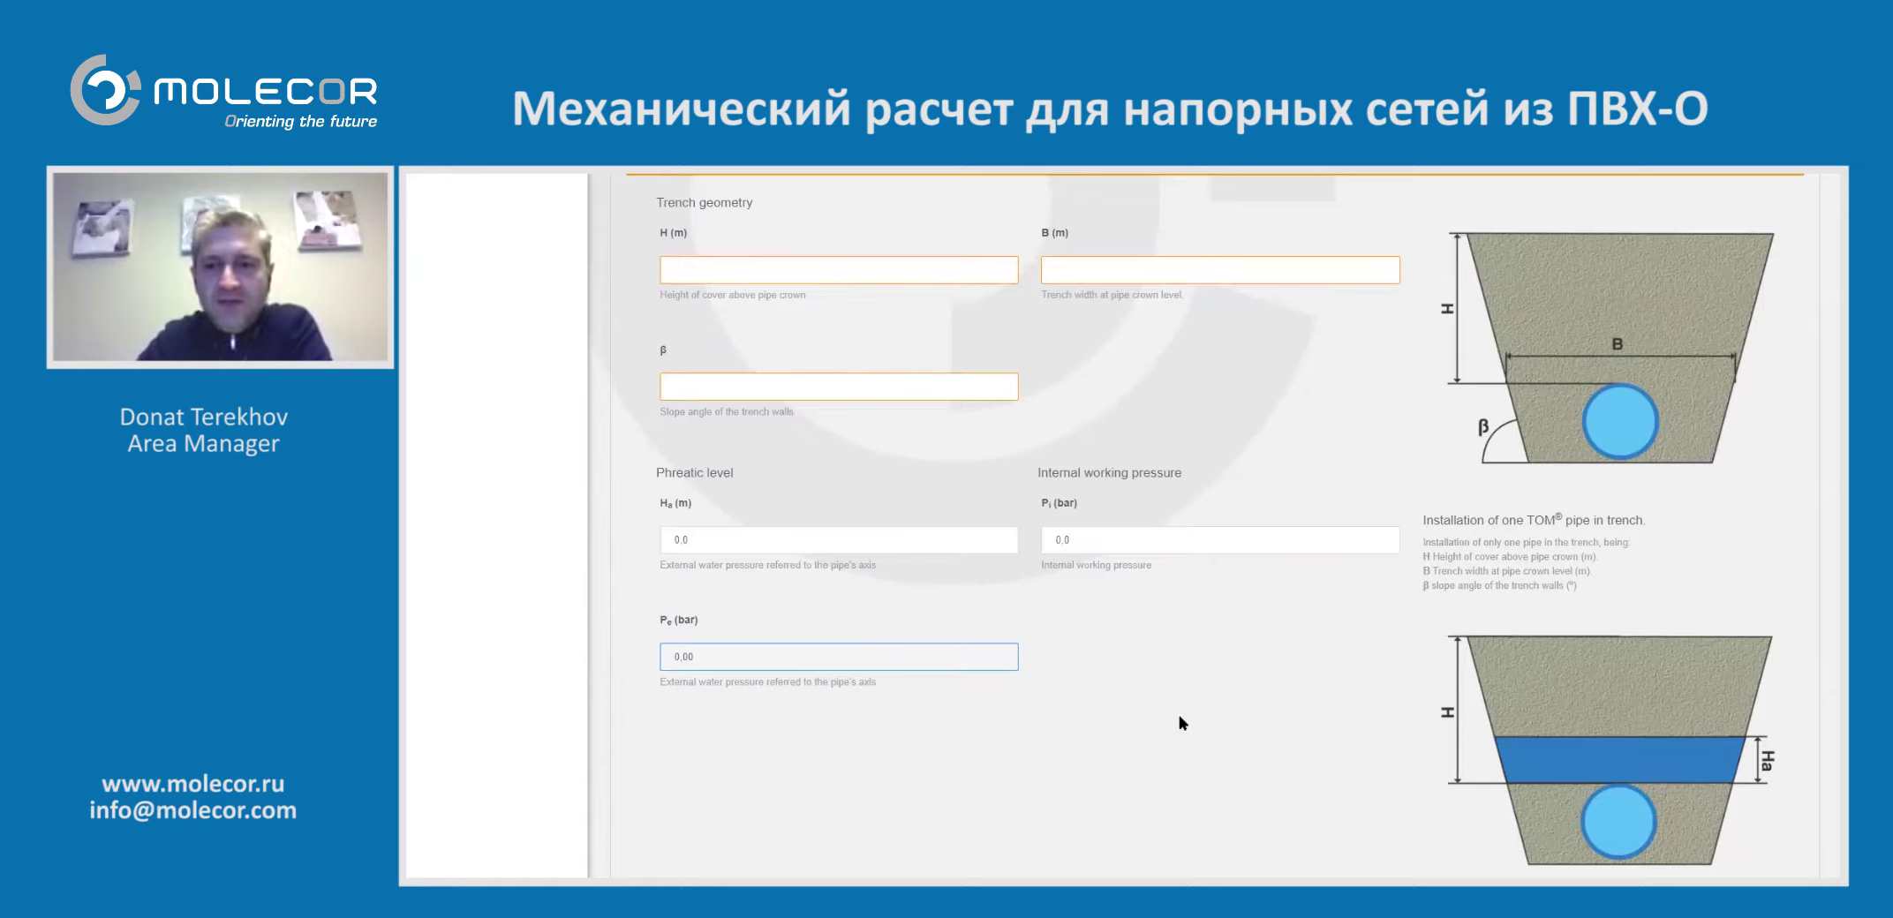
scroll(1183, 722, "up", 4)
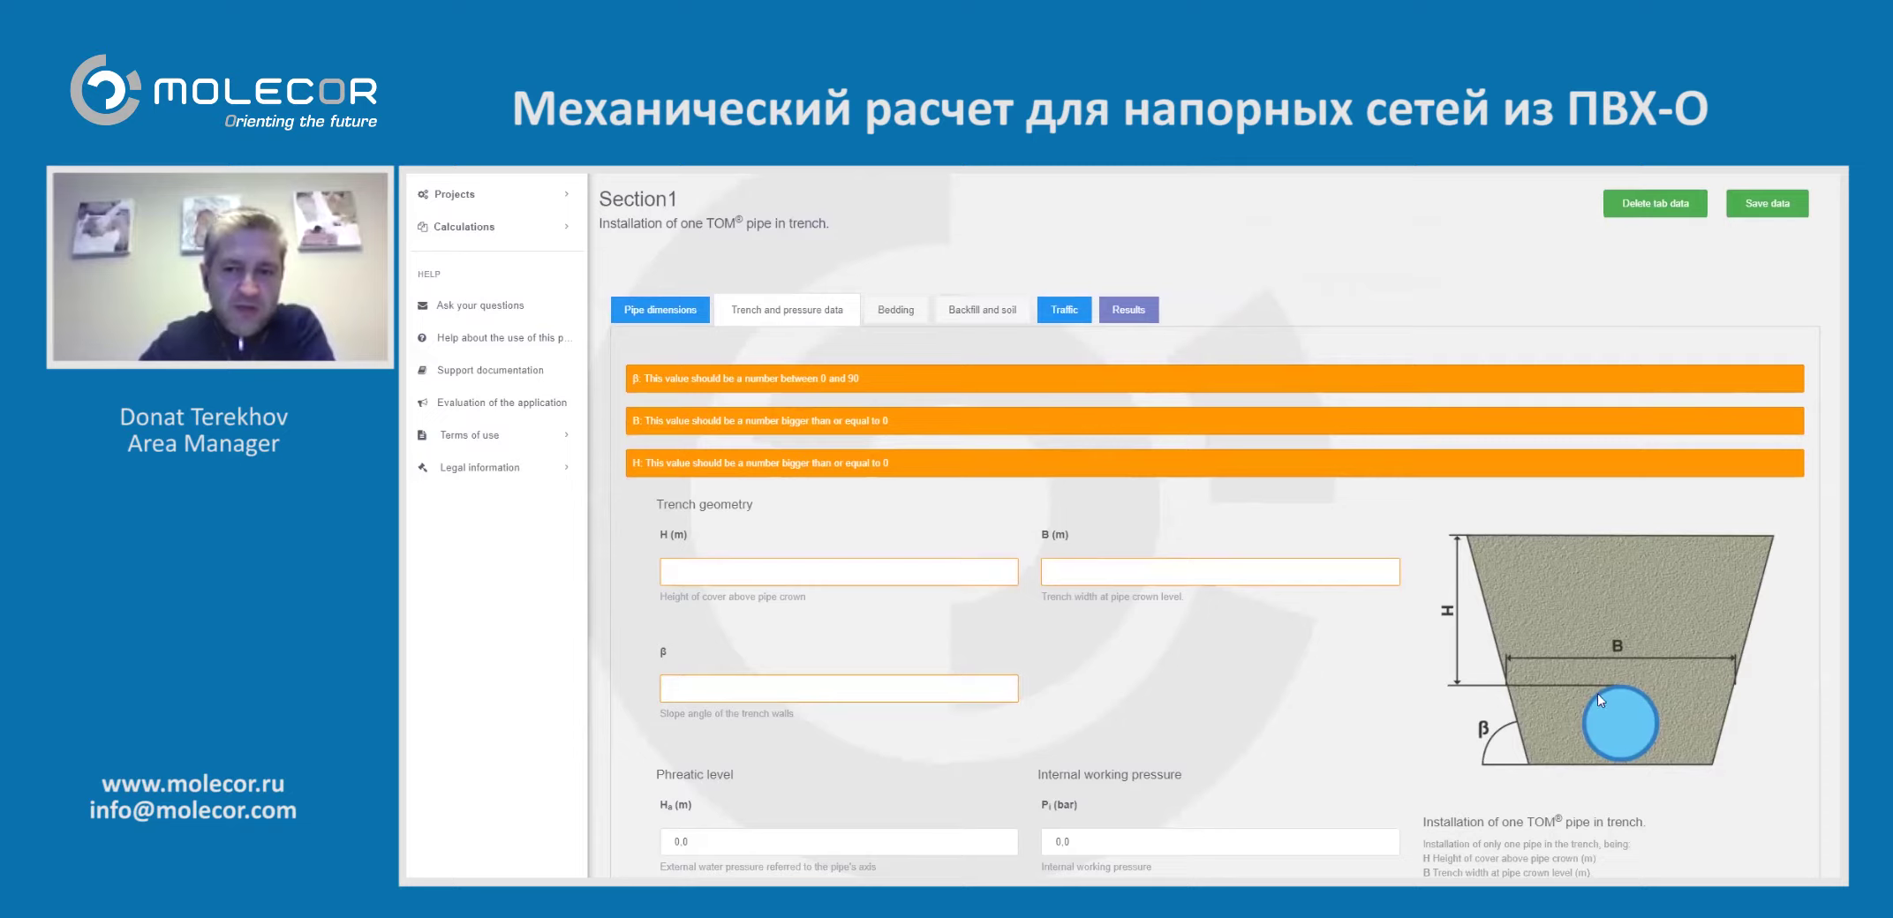
Set the trench geometry to a cover height H of 1.2 m, width B of 1 m and wall slope angle β of 65°
left_click(735, 577)
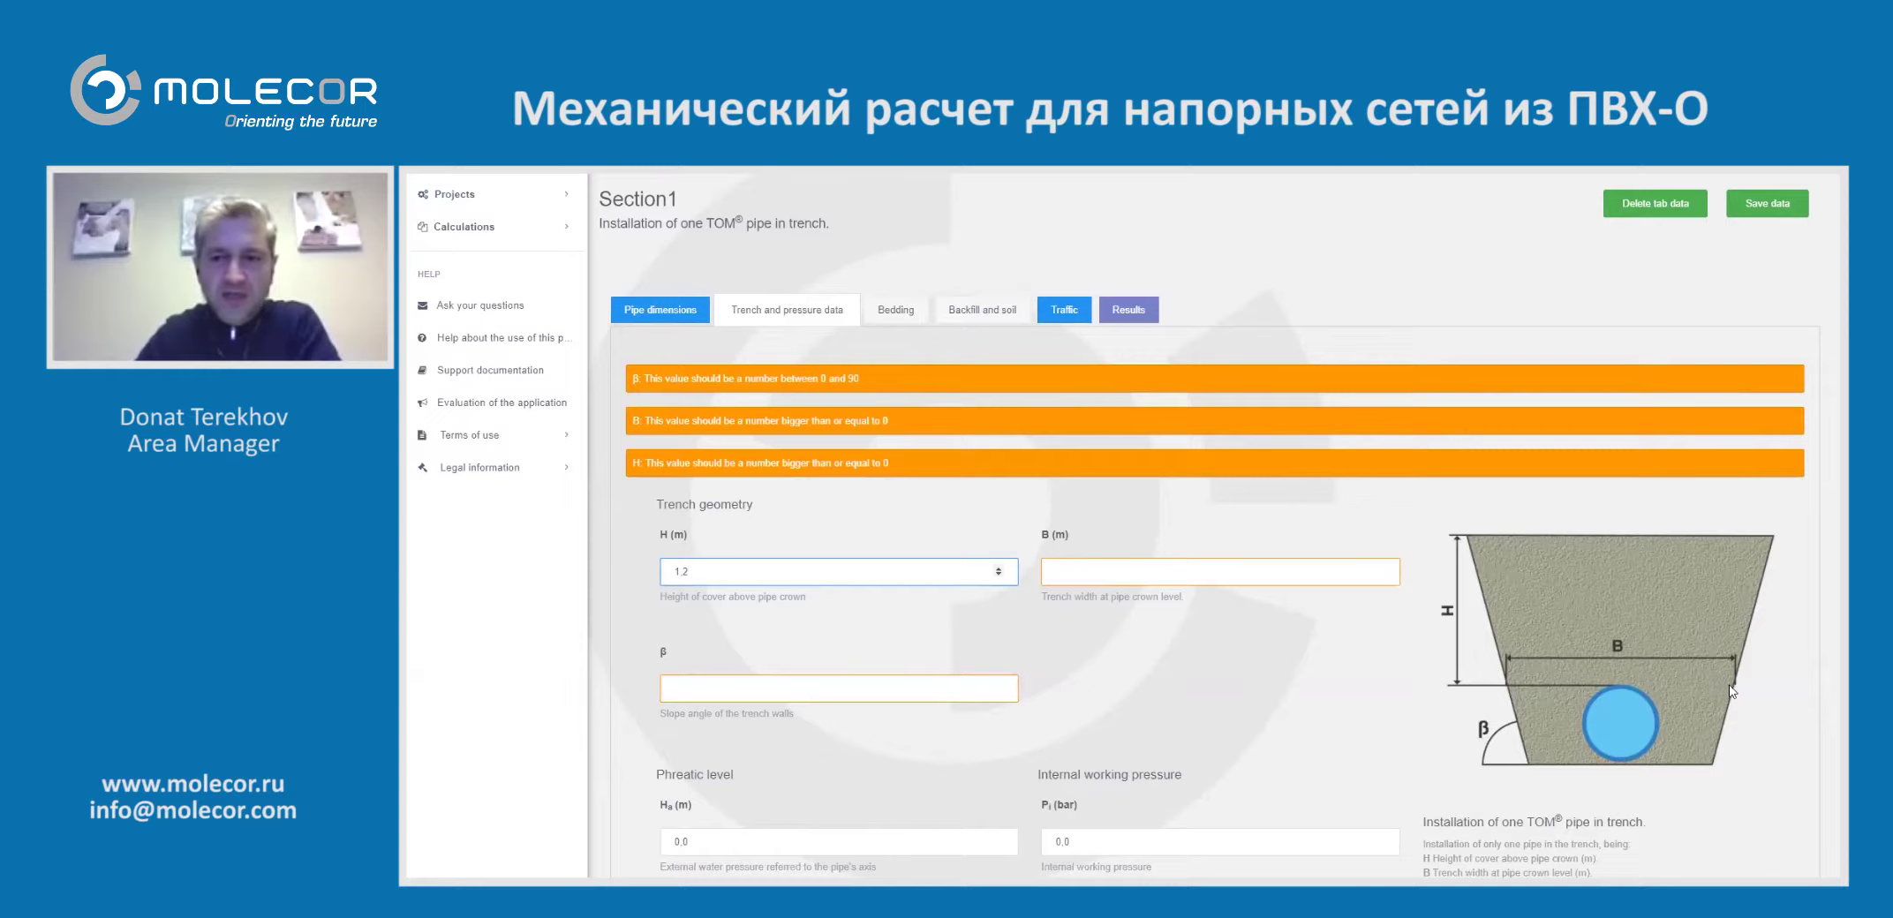
left_click(1086, 571)
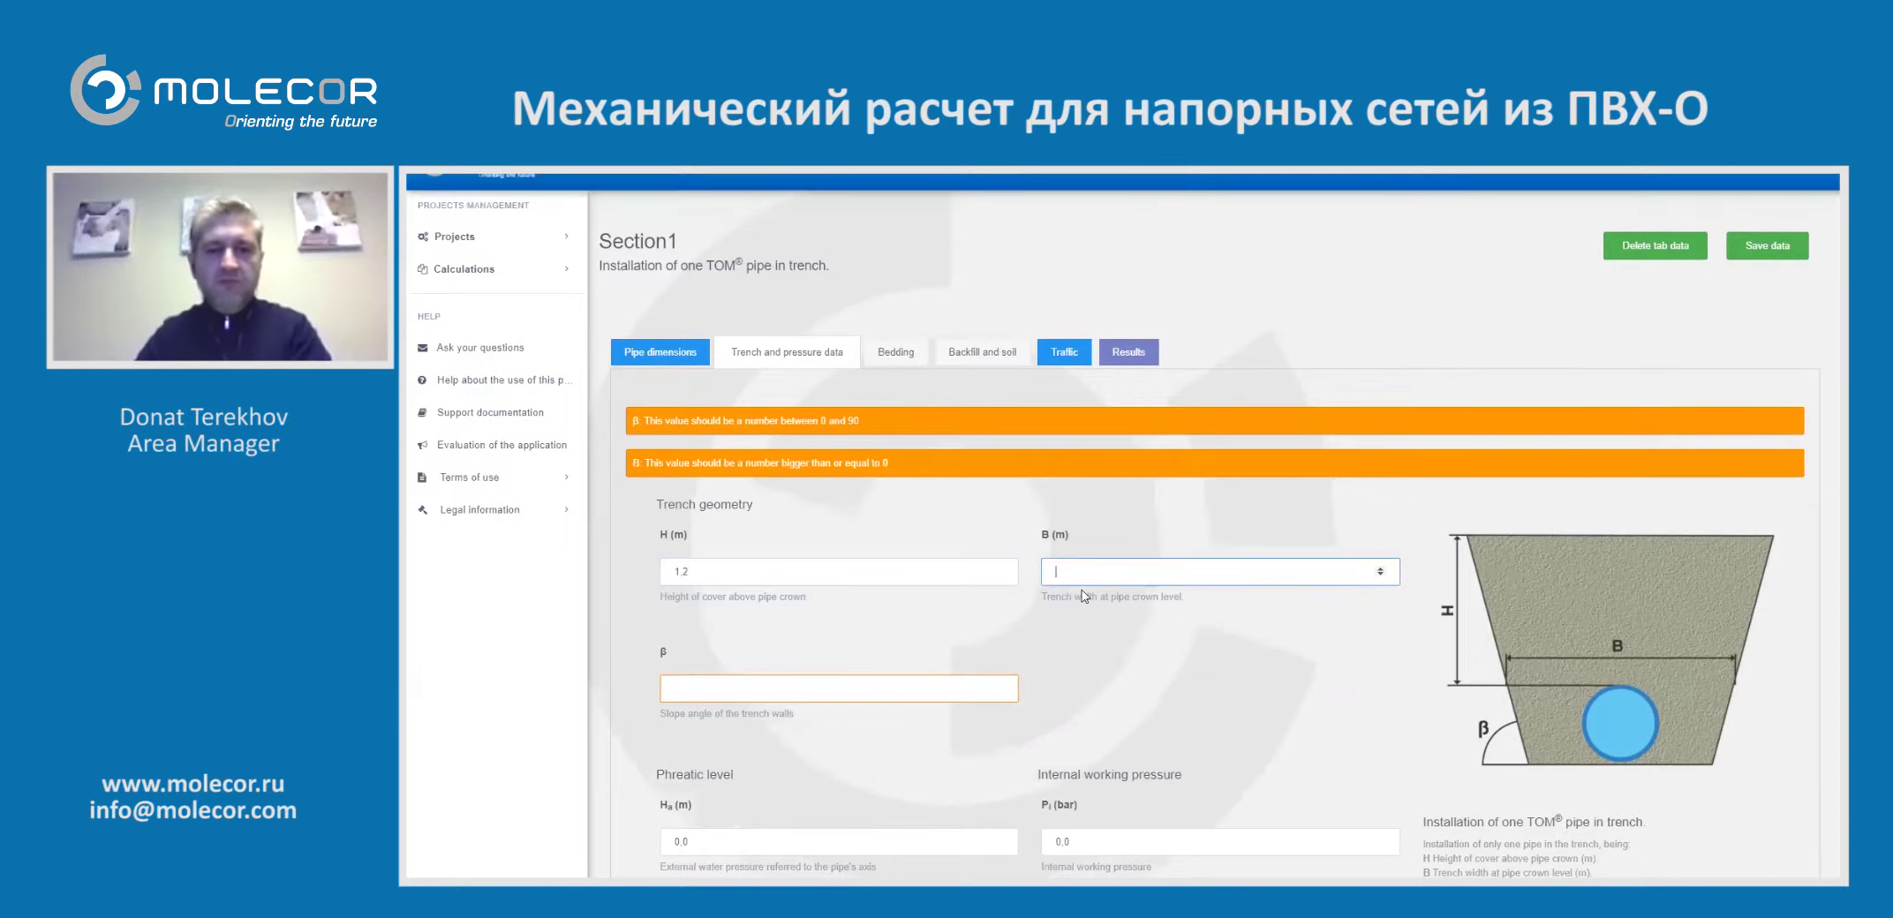
type("1")
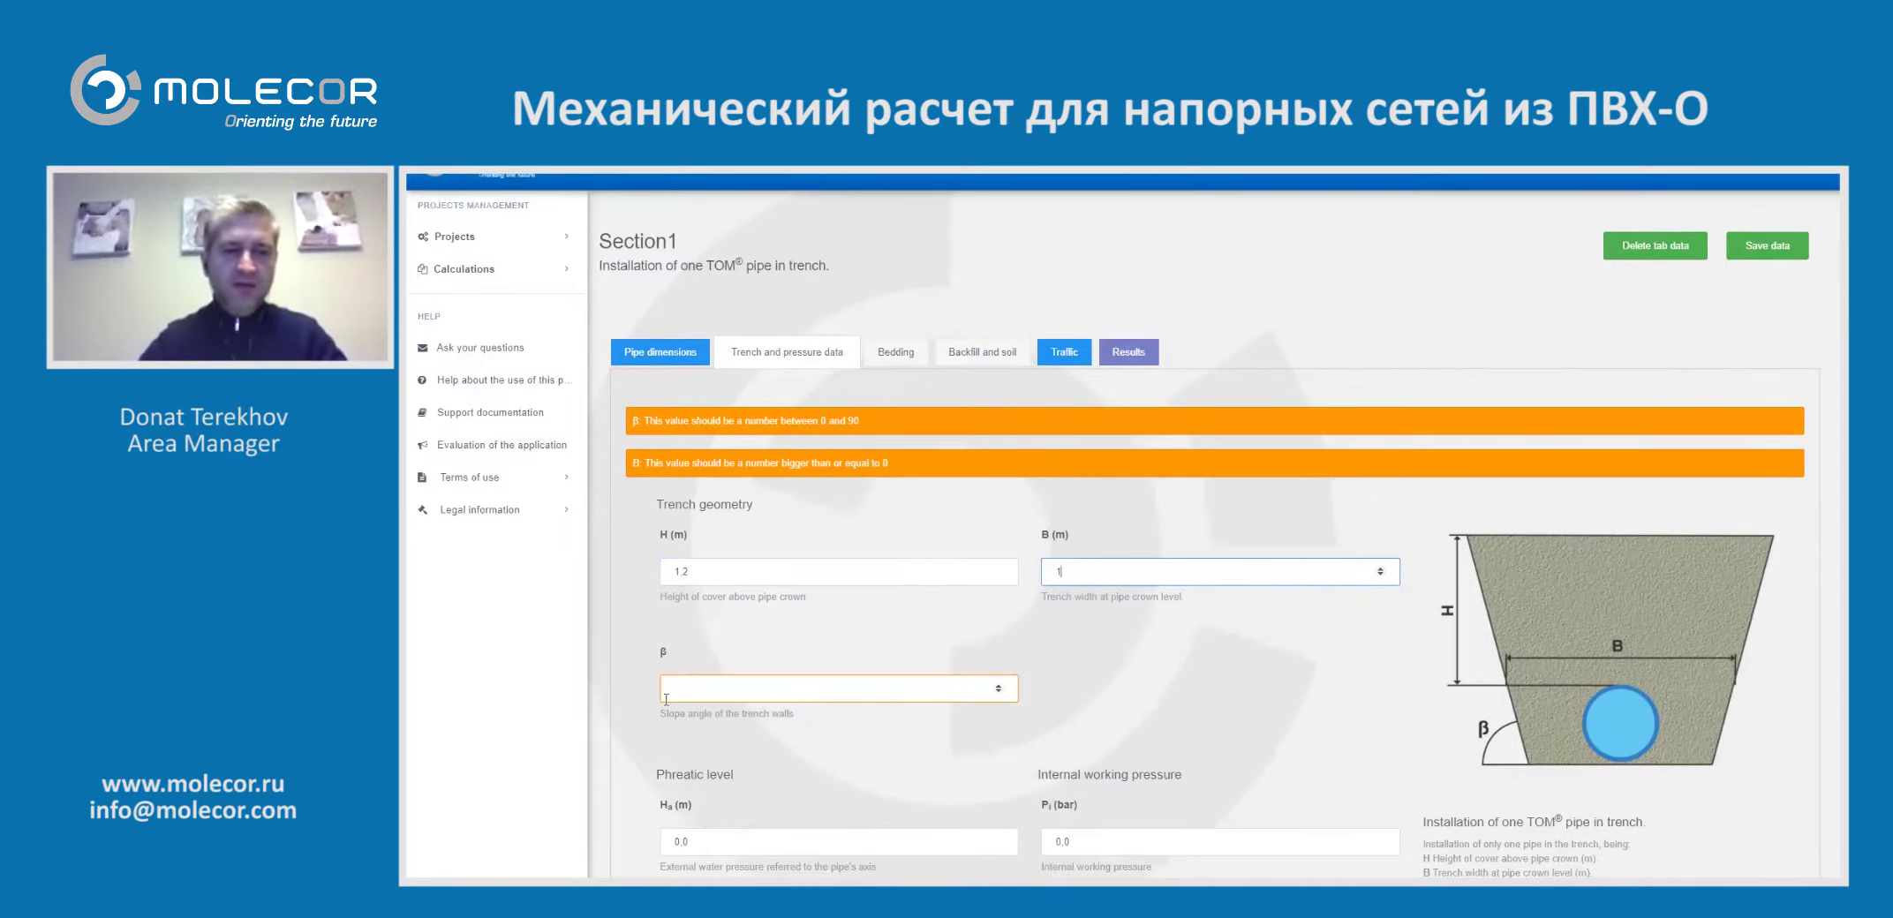
left_click(707, 690)
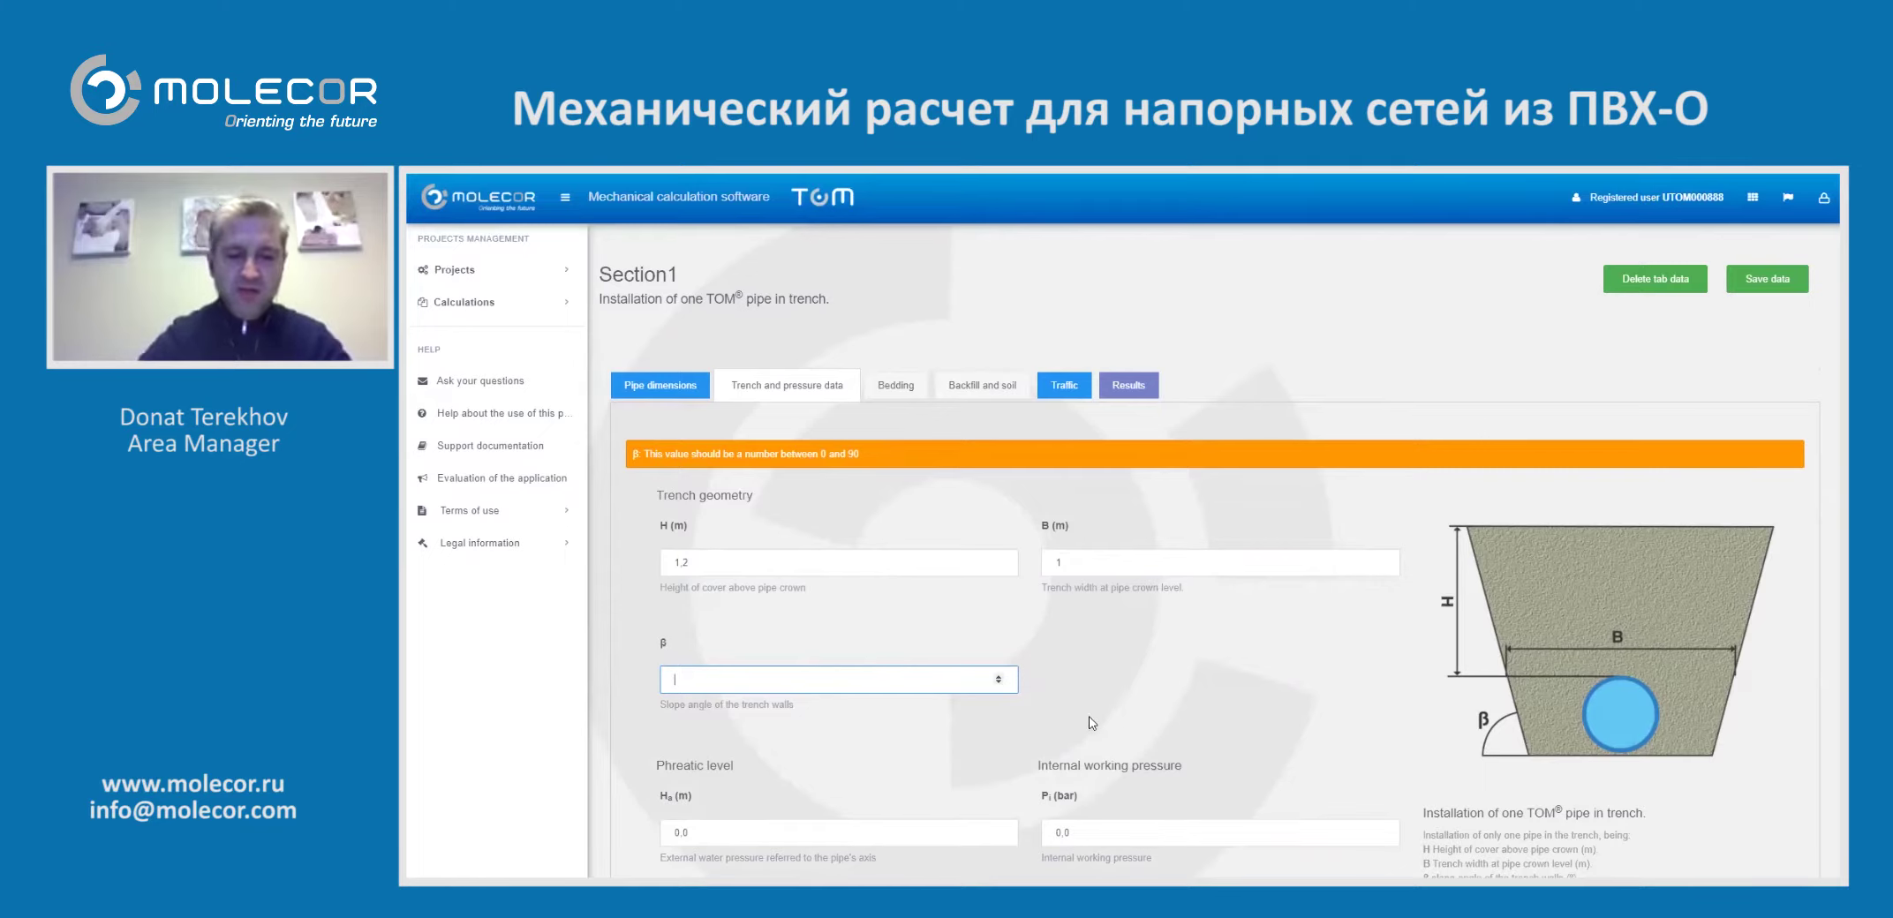
type("5")
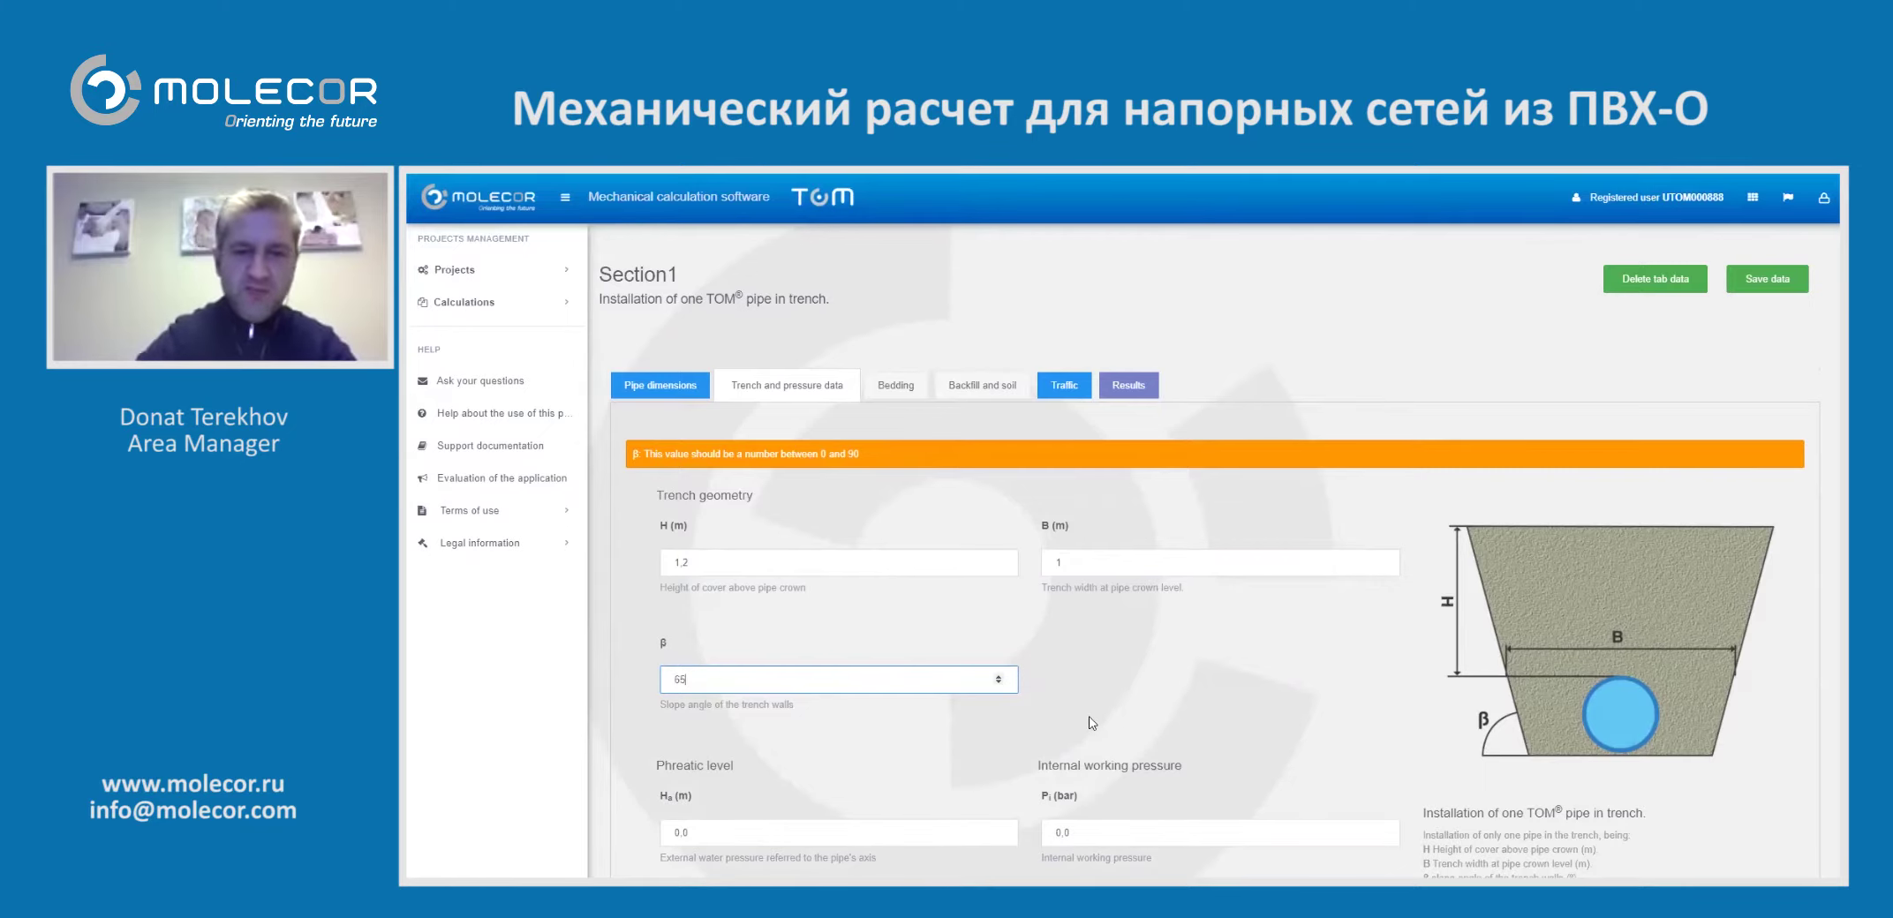
left_click(1188, 688)
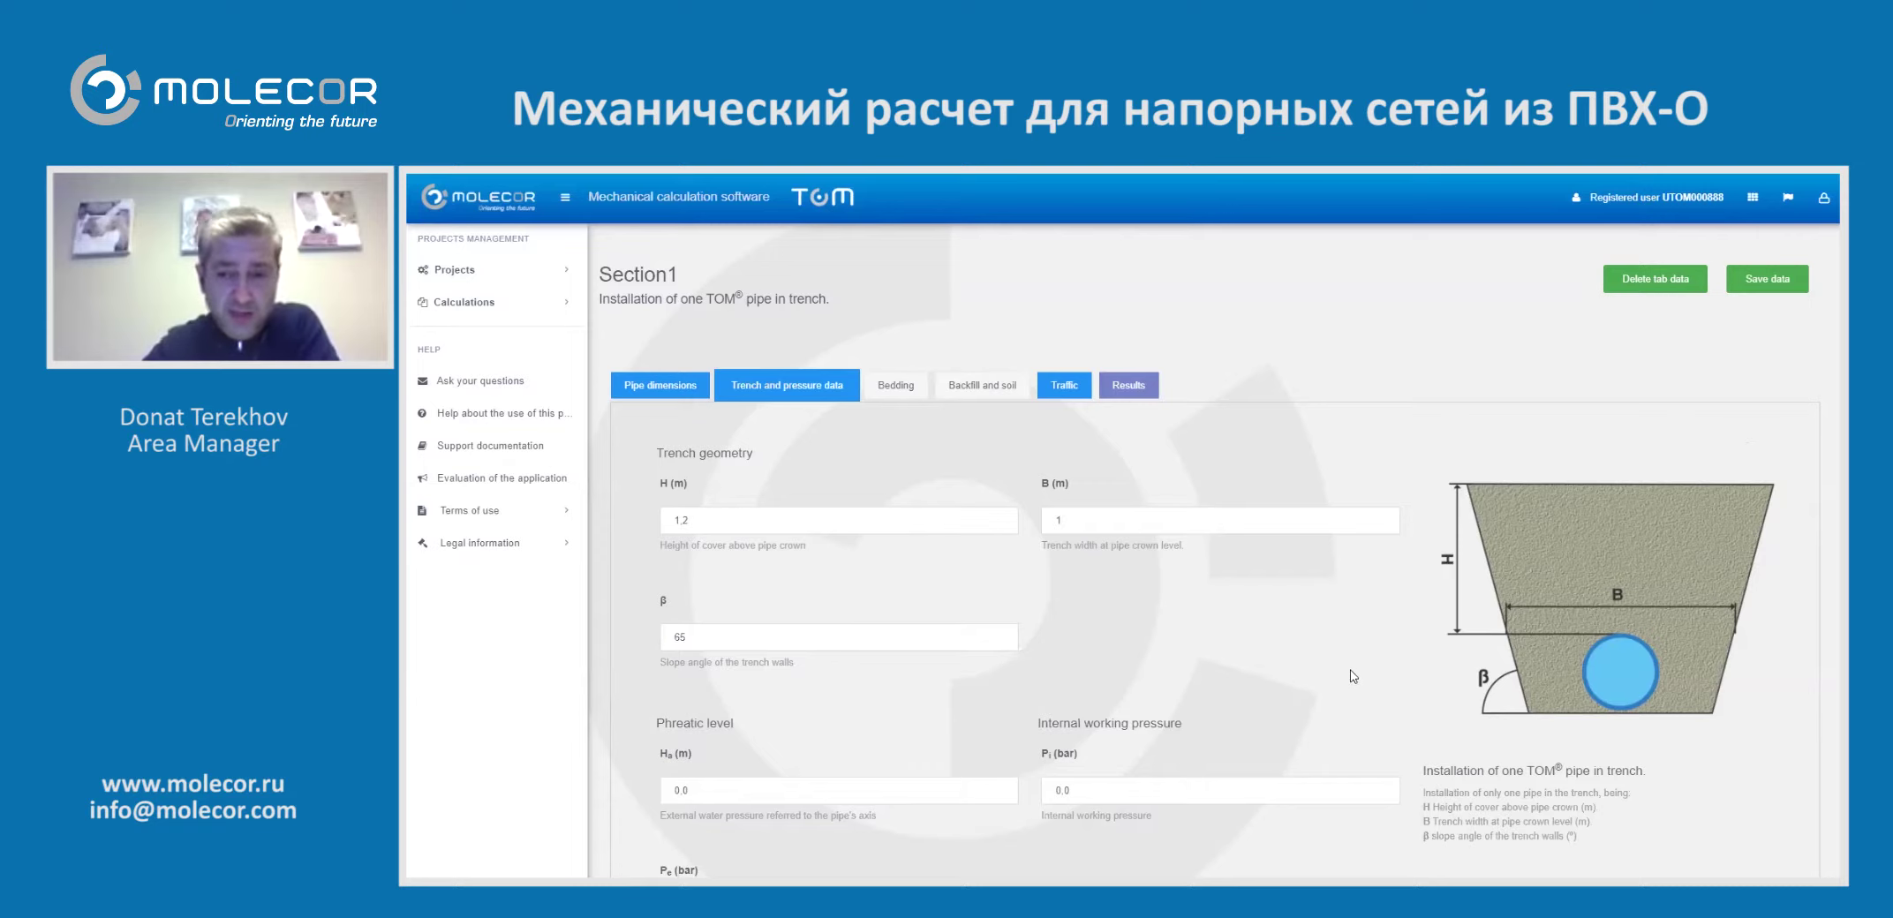
Set the internal working pressure Pi to 7.5 bar
scroll(1353, 676, "down", 3)
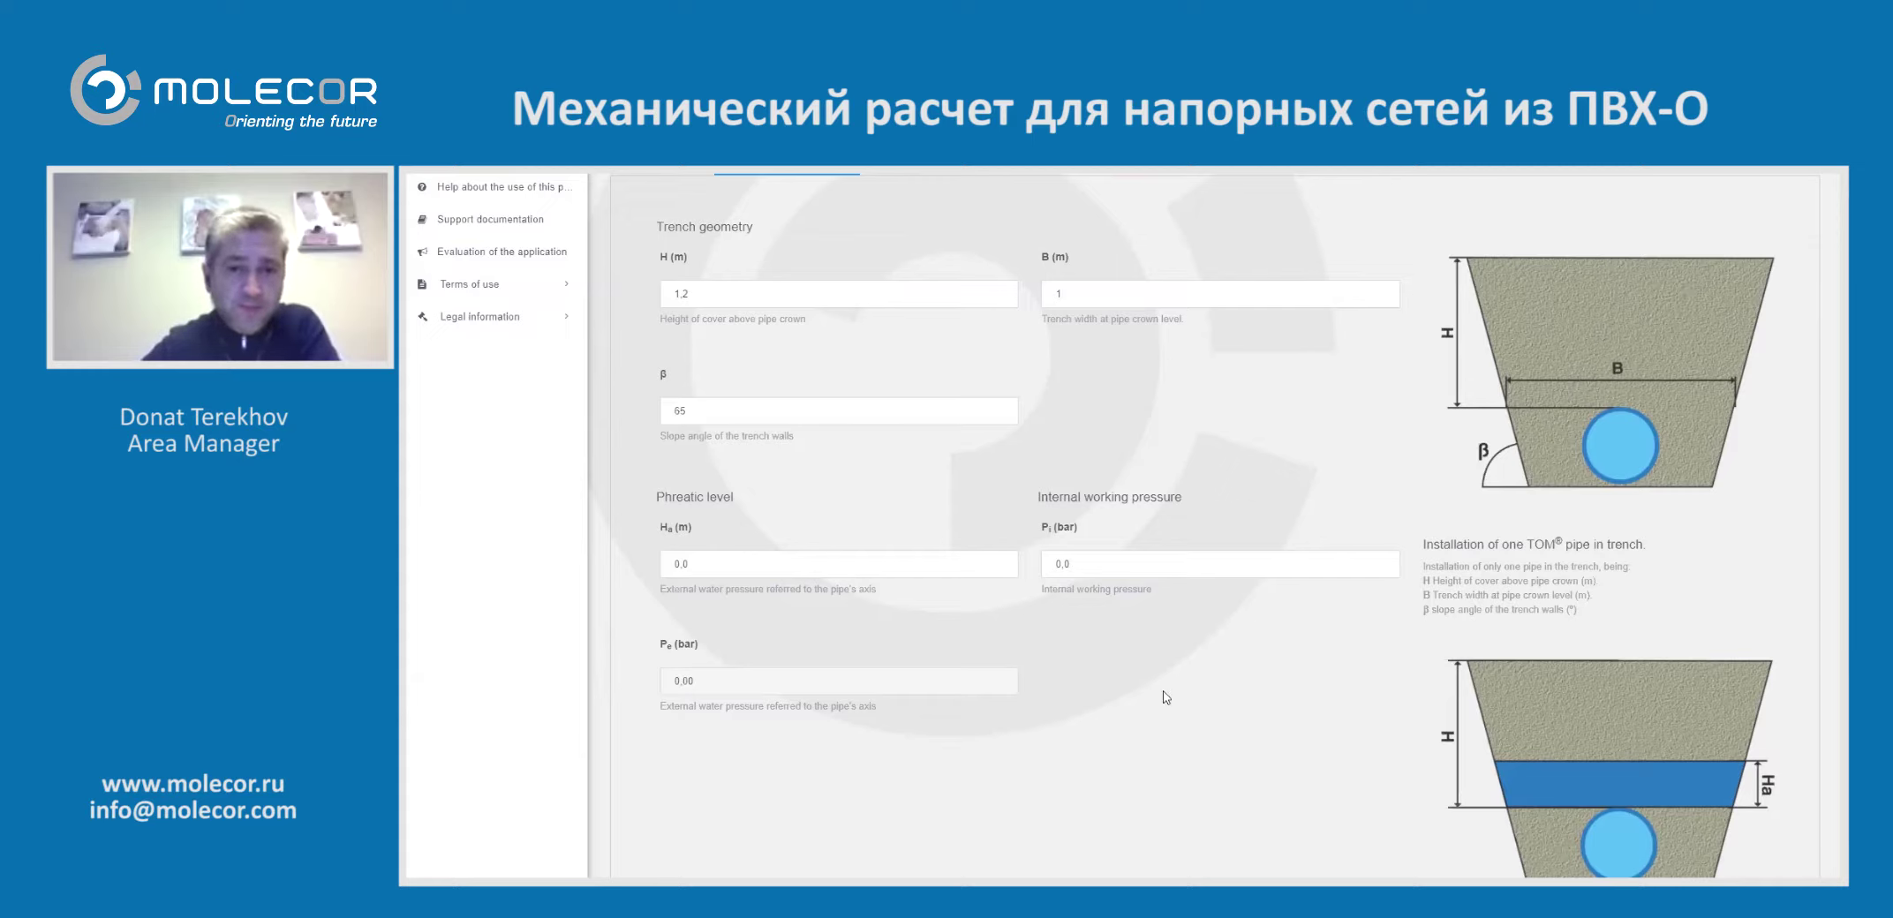
left_click(1137, 565)
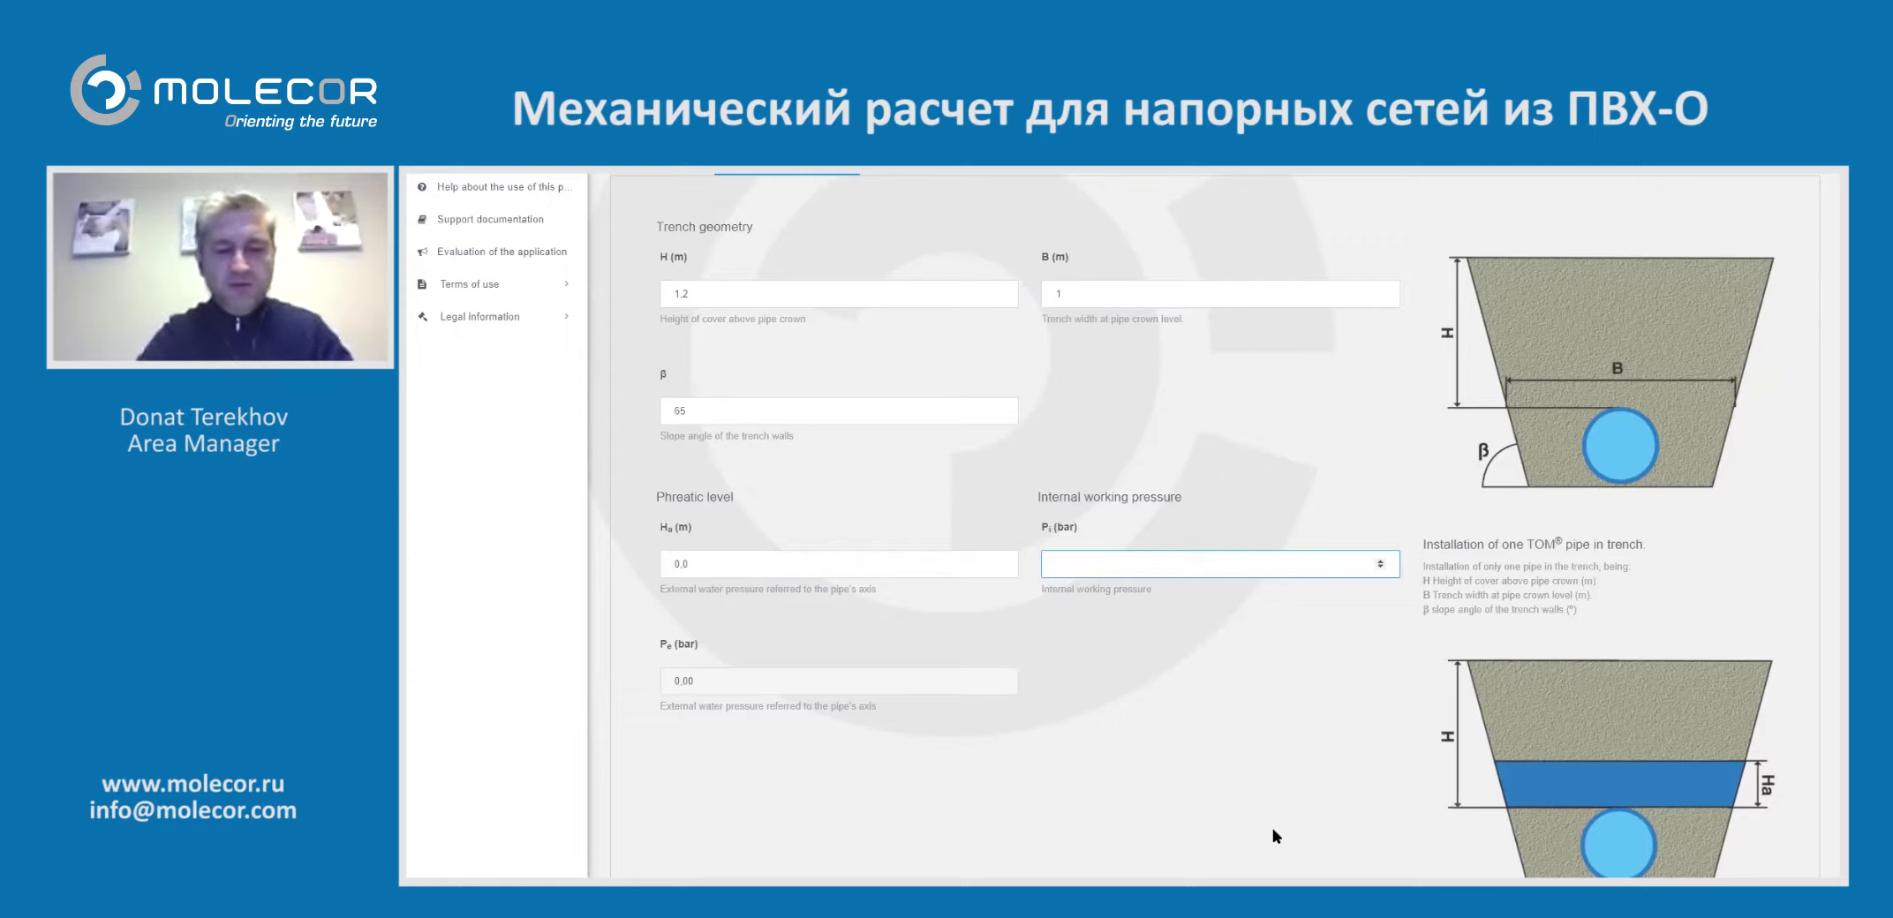
type("7.5")
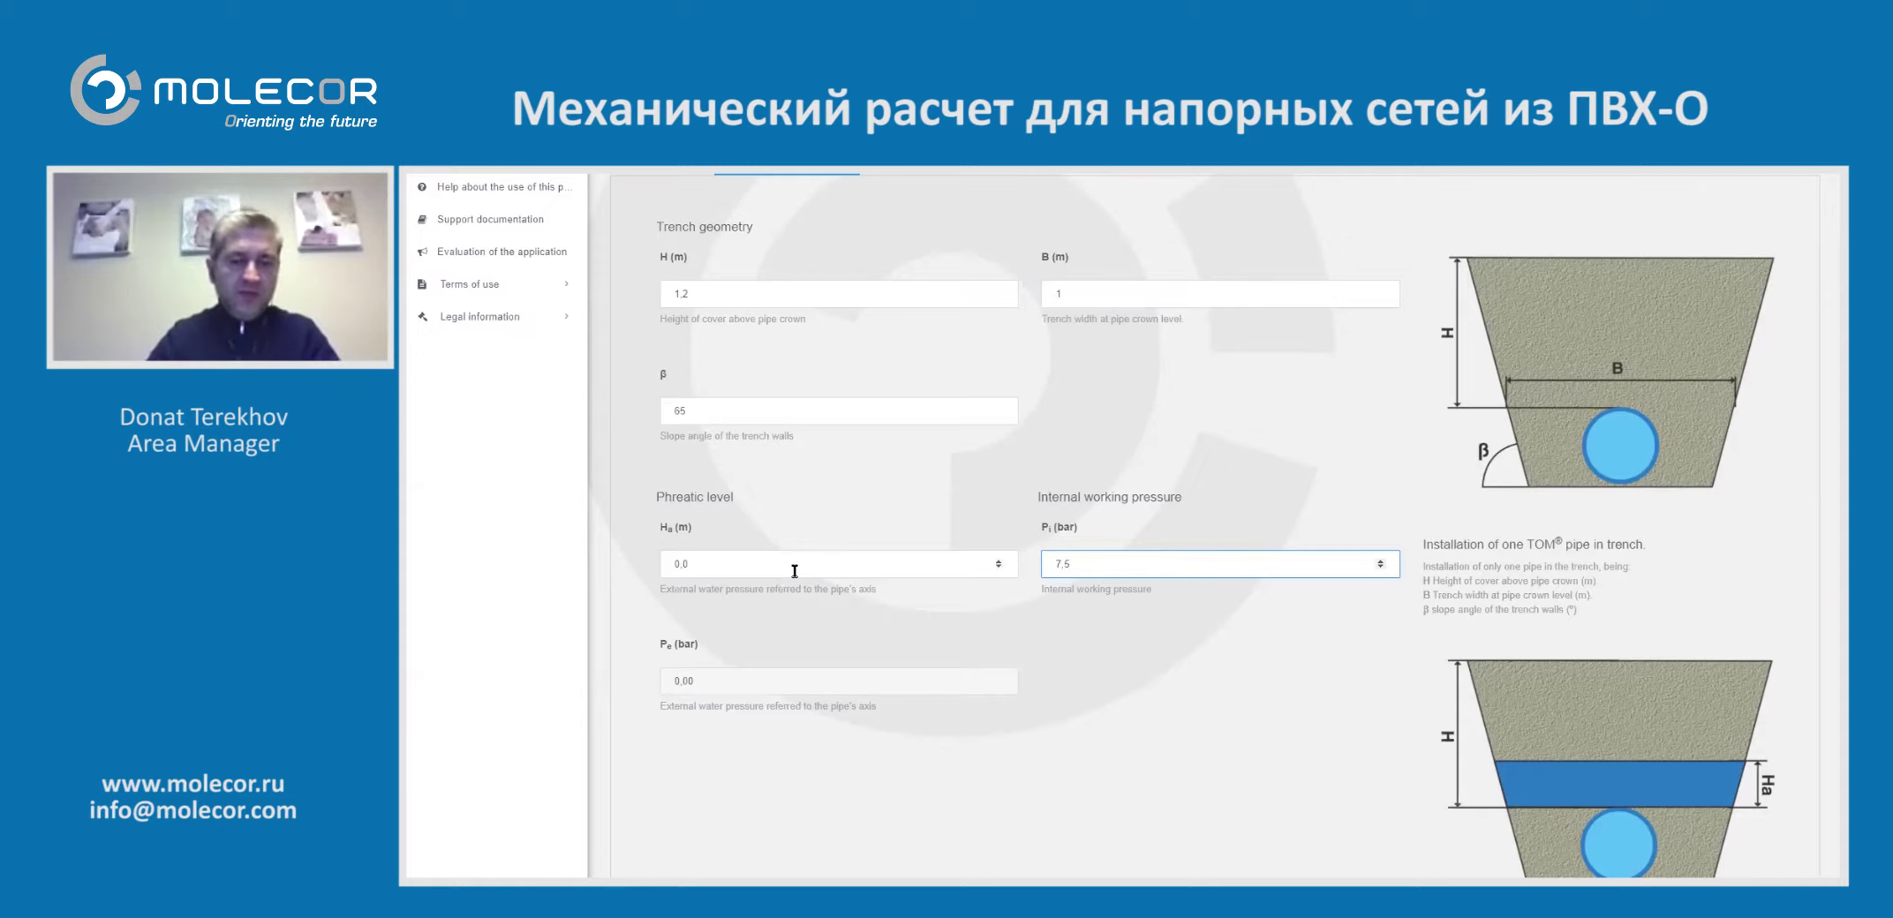
Review the phreatic level, external water pressure and working pressure entries, and save the trench and pressure data
scroll(1041, 684, "down", 2)
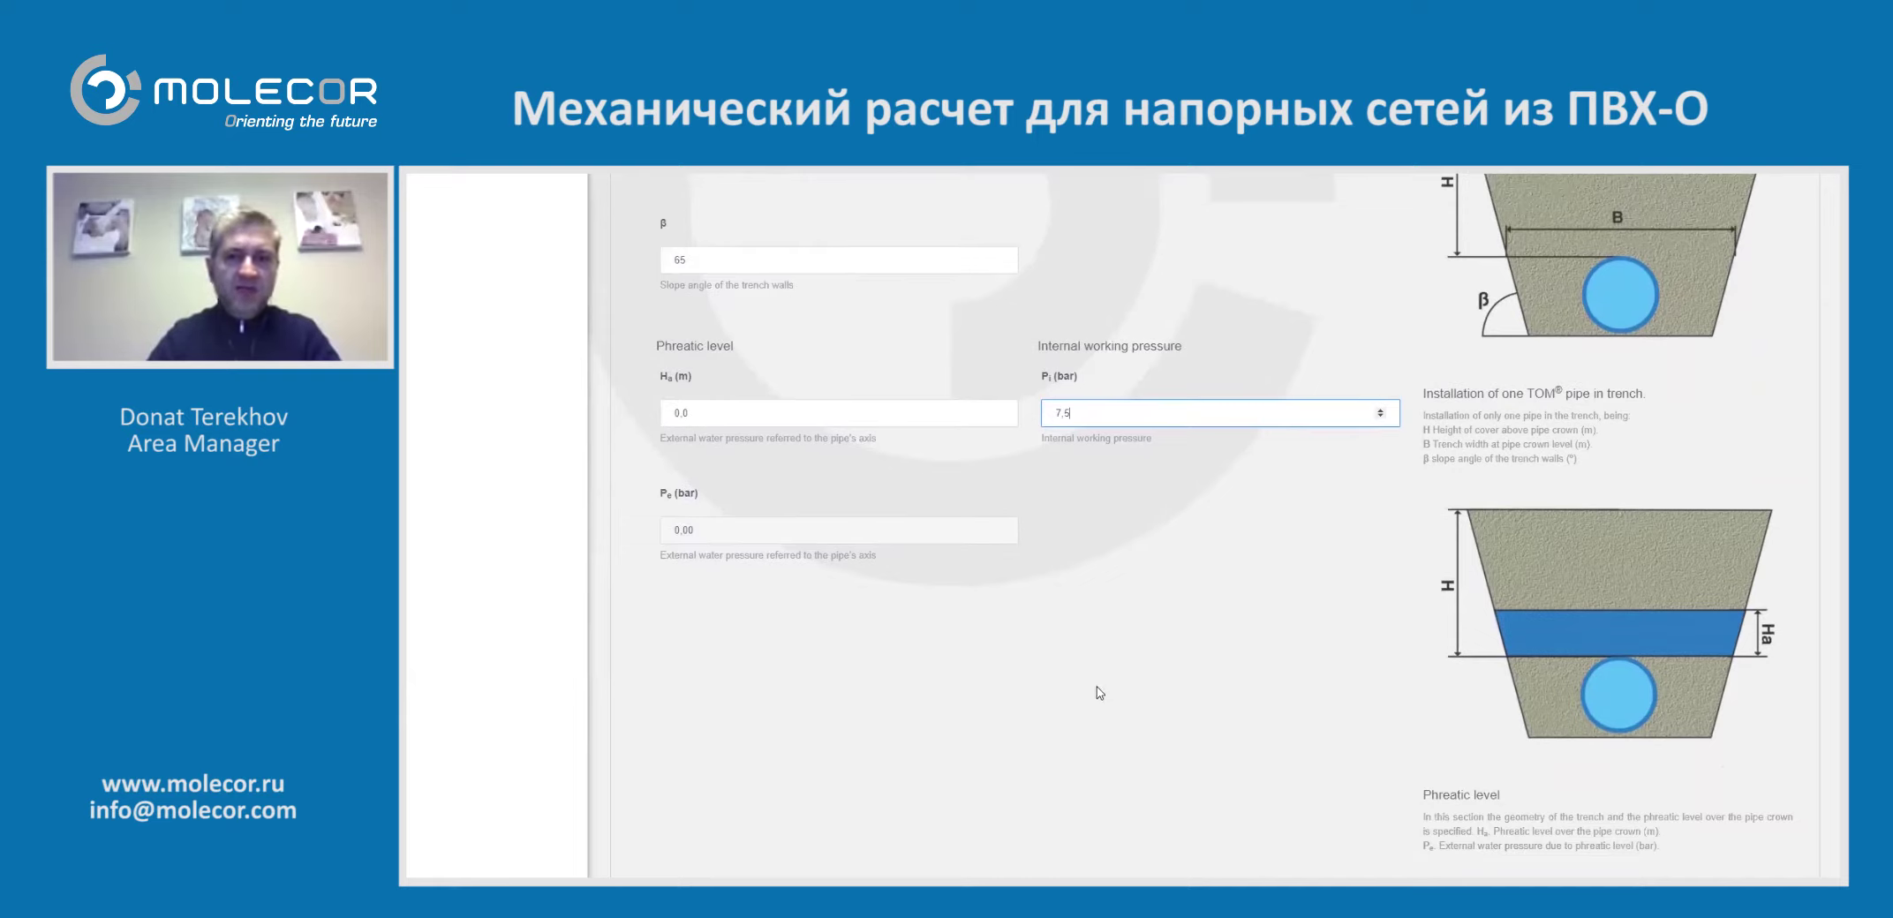
scroll(1099, 693, "up", 2)
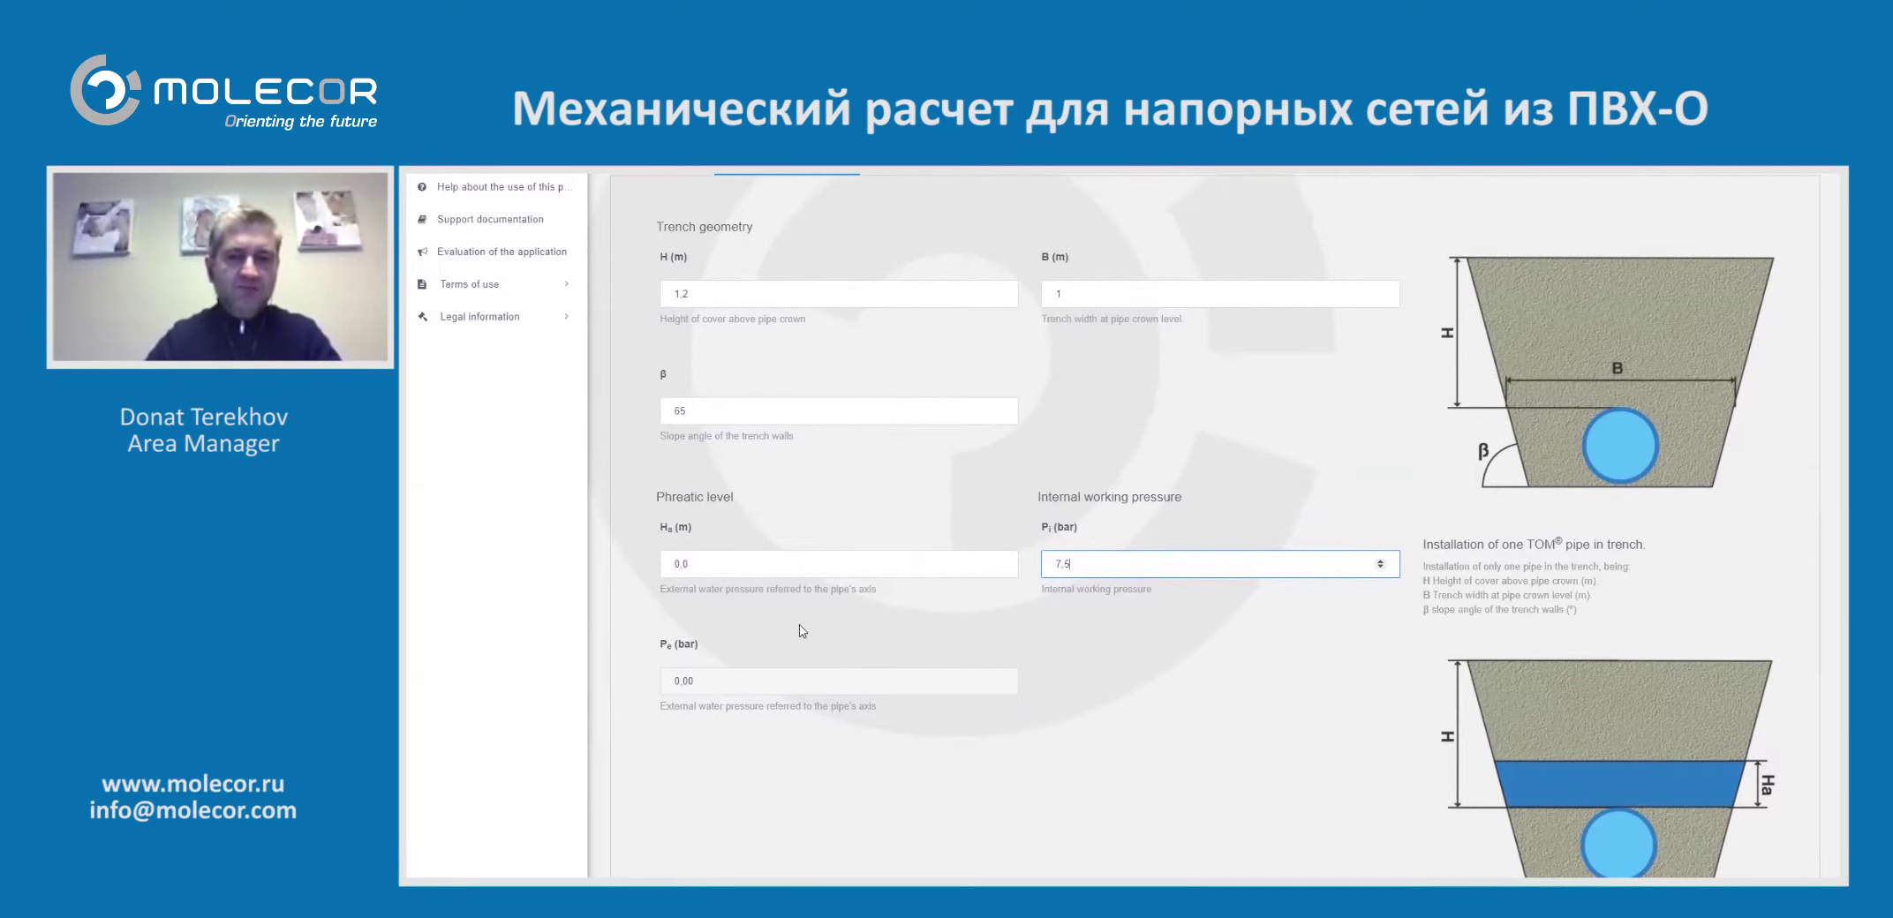
scroll(1015, 618, "down", 3)
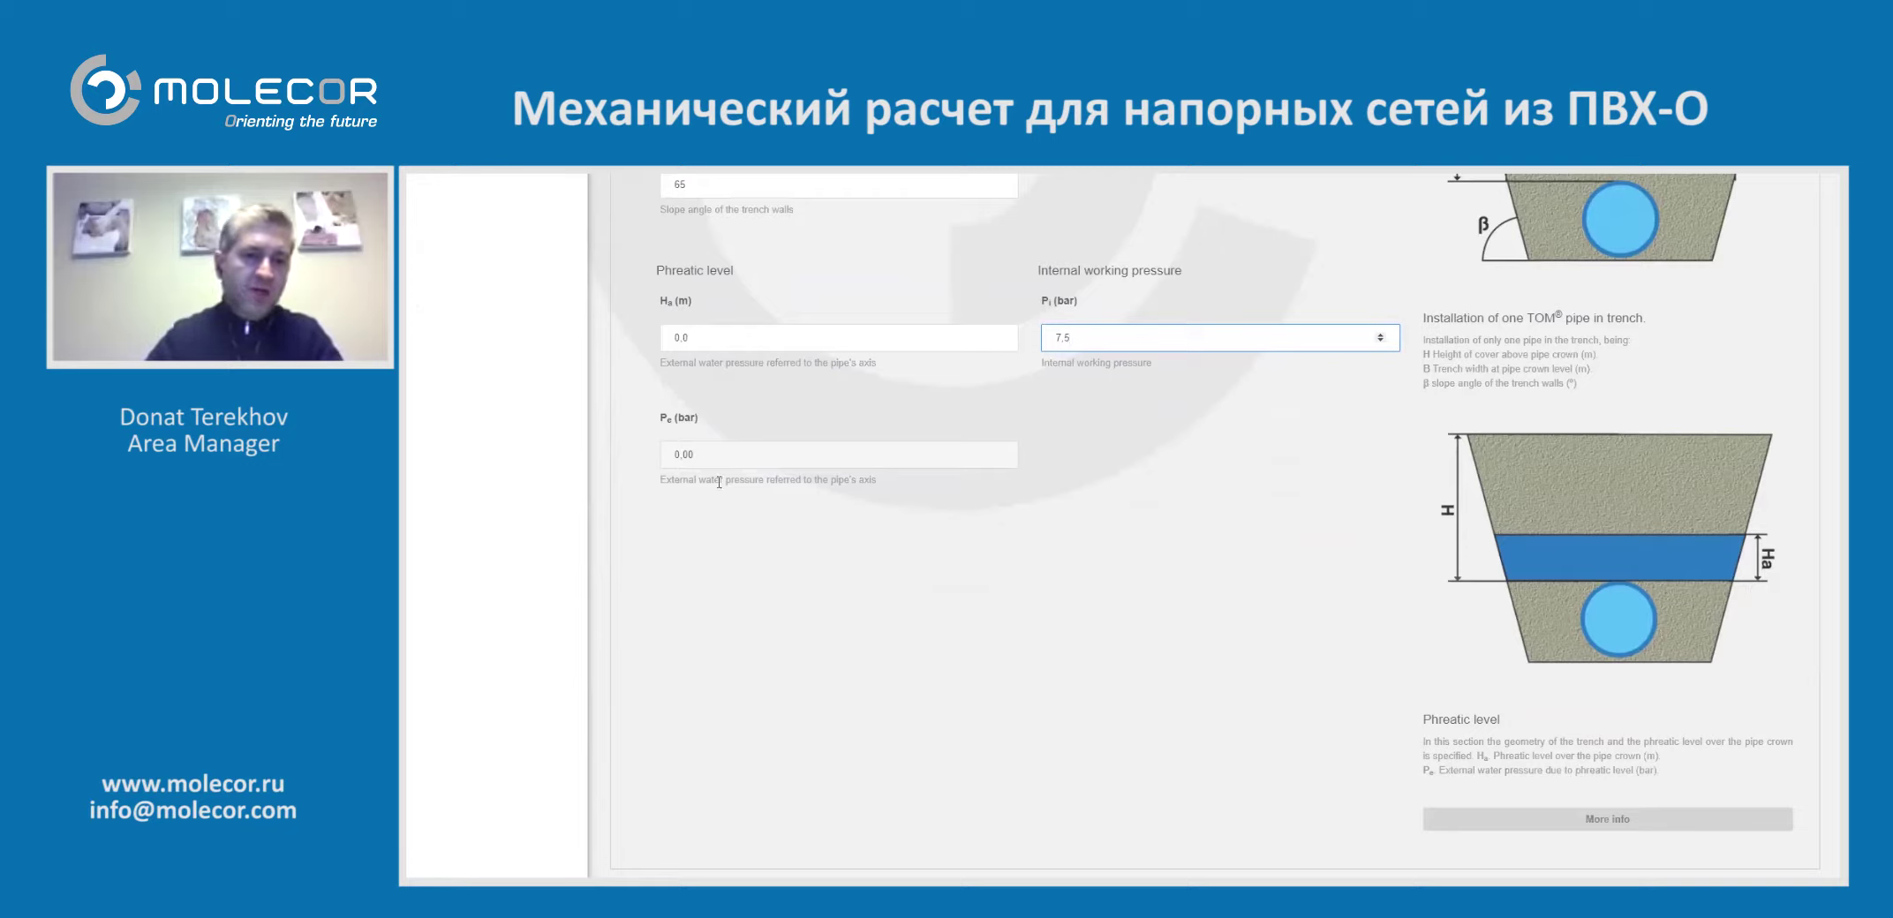
left_click(731, 455)
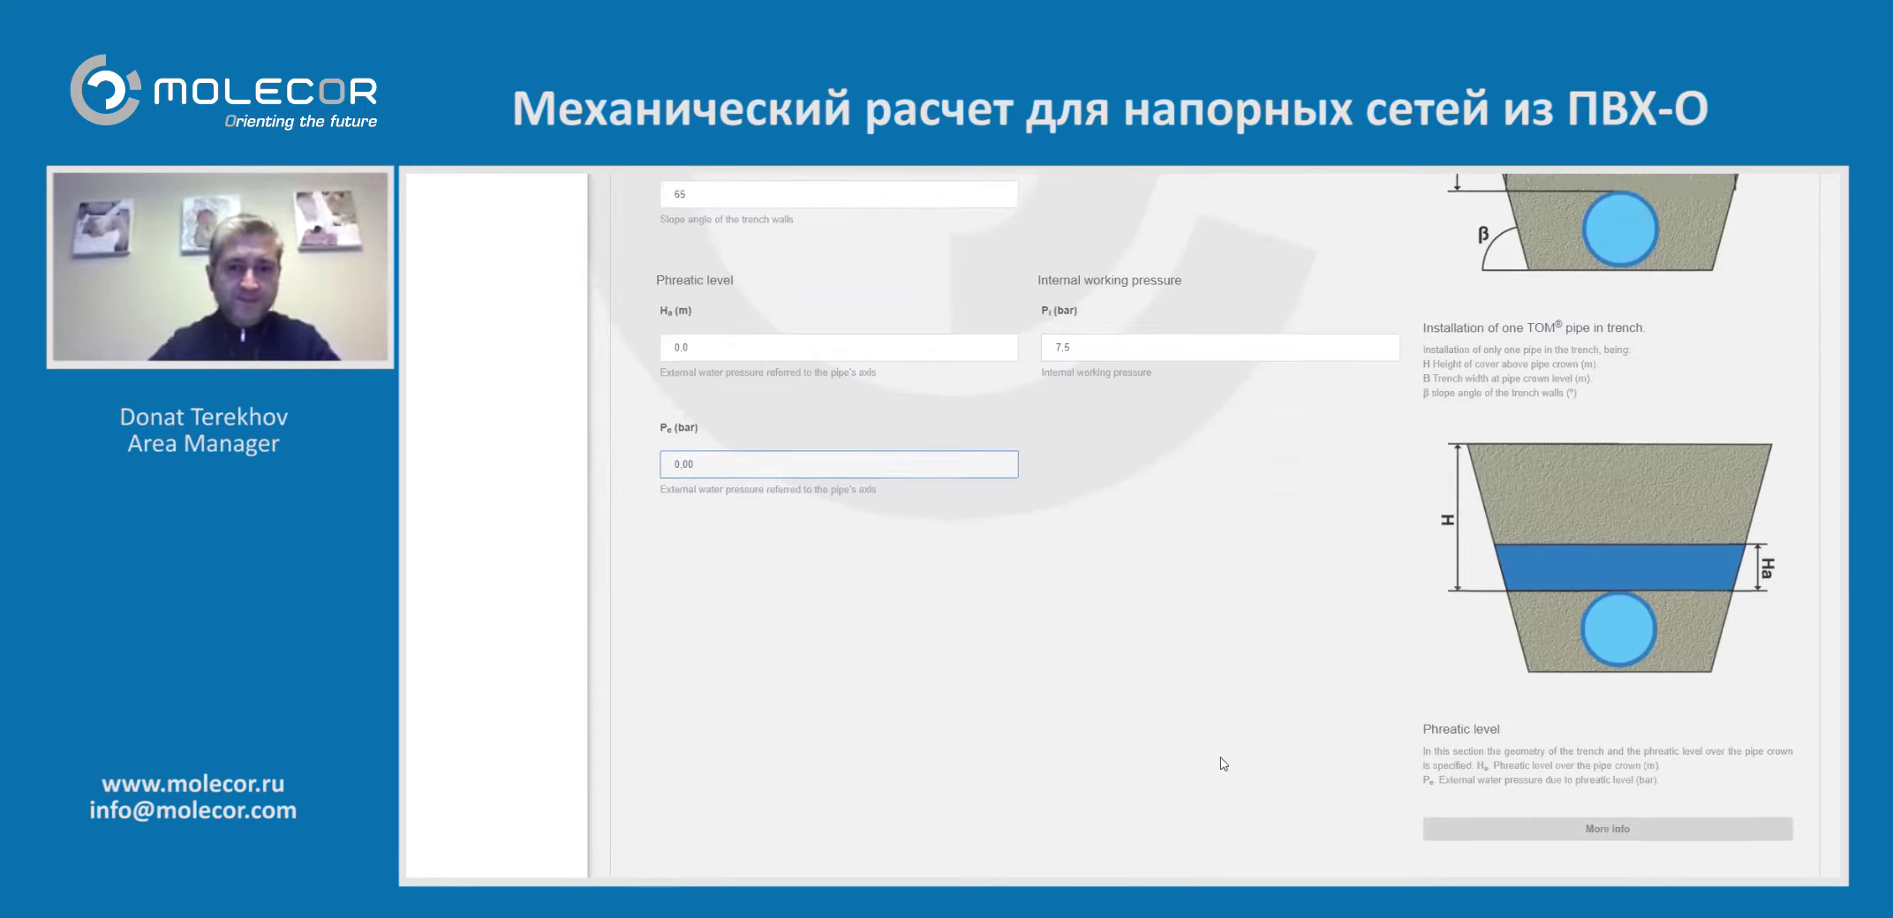
scroll(1220, 759, "up", 5)
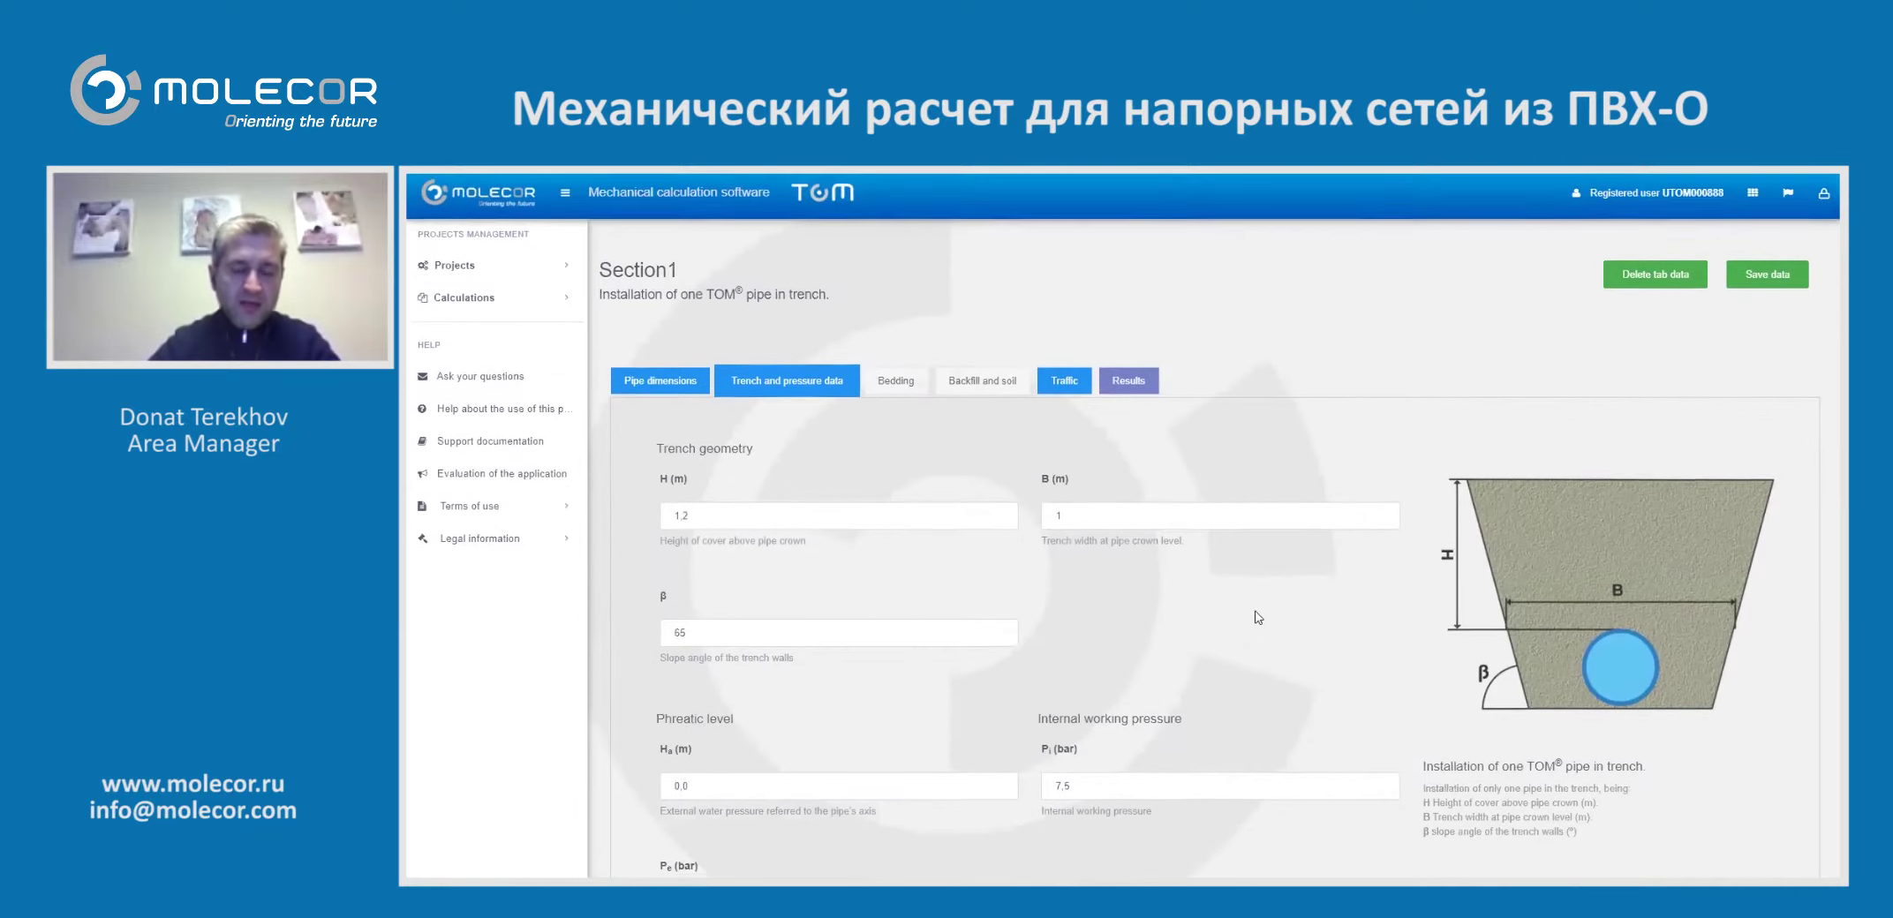
scroll(1251, 621, "down", 1)
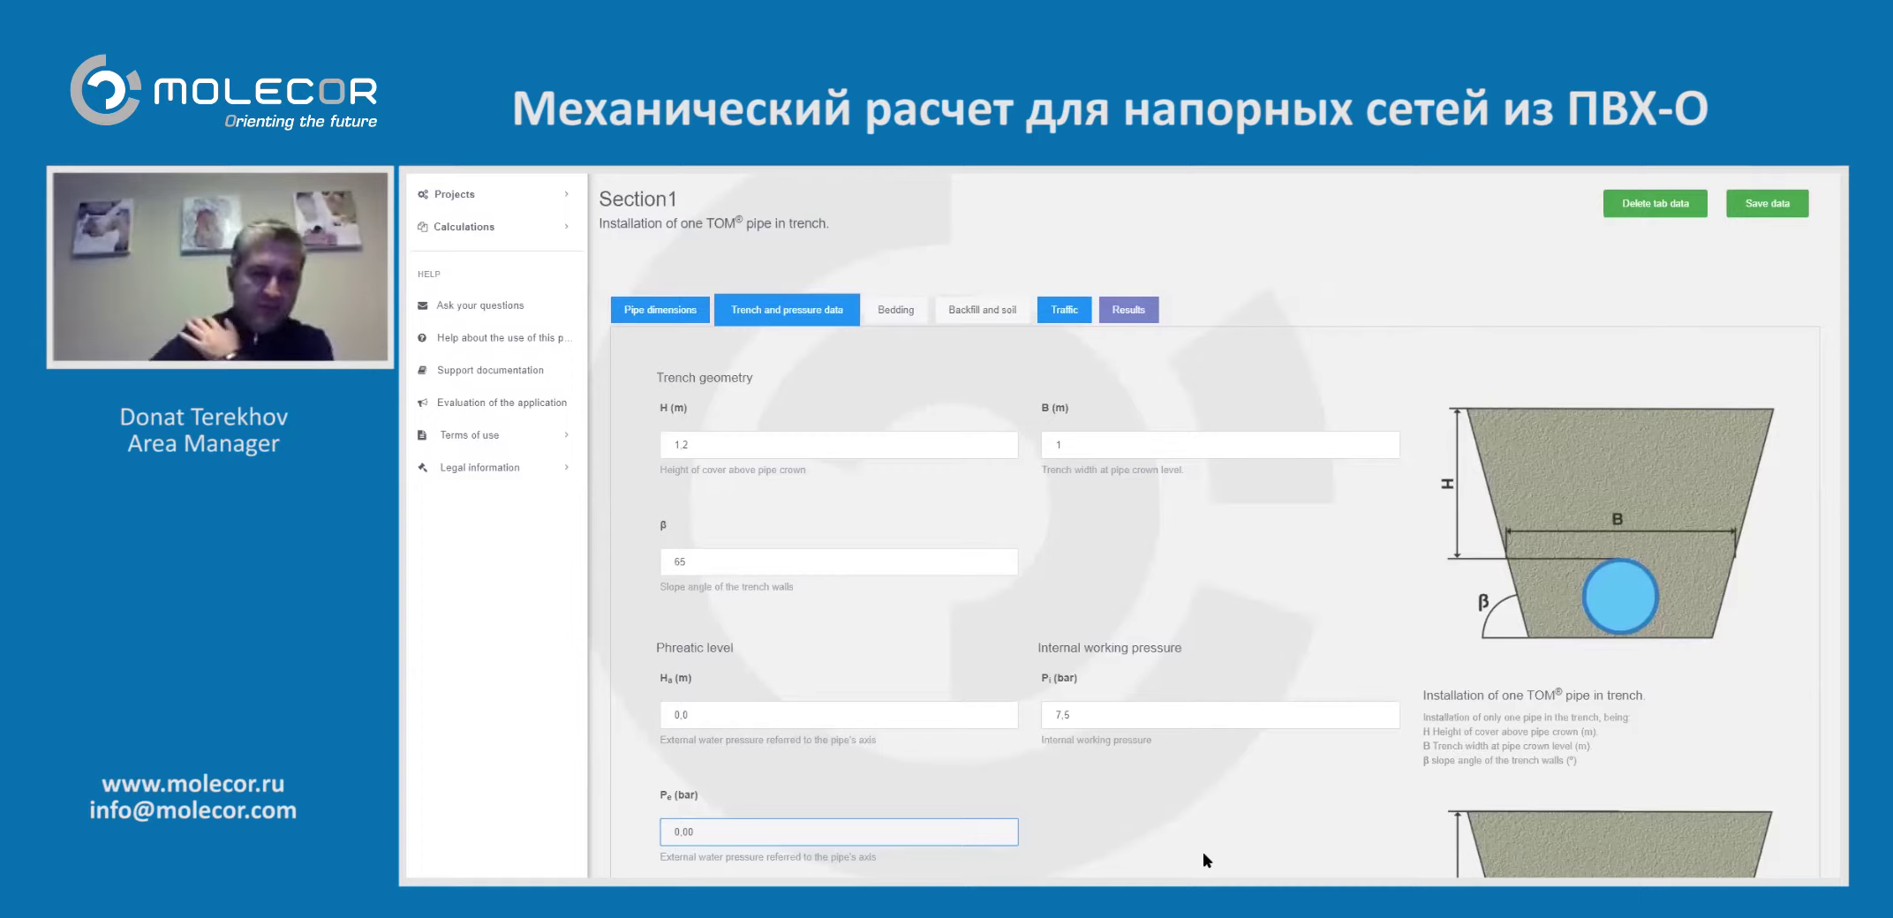
left_click(1124, 710)
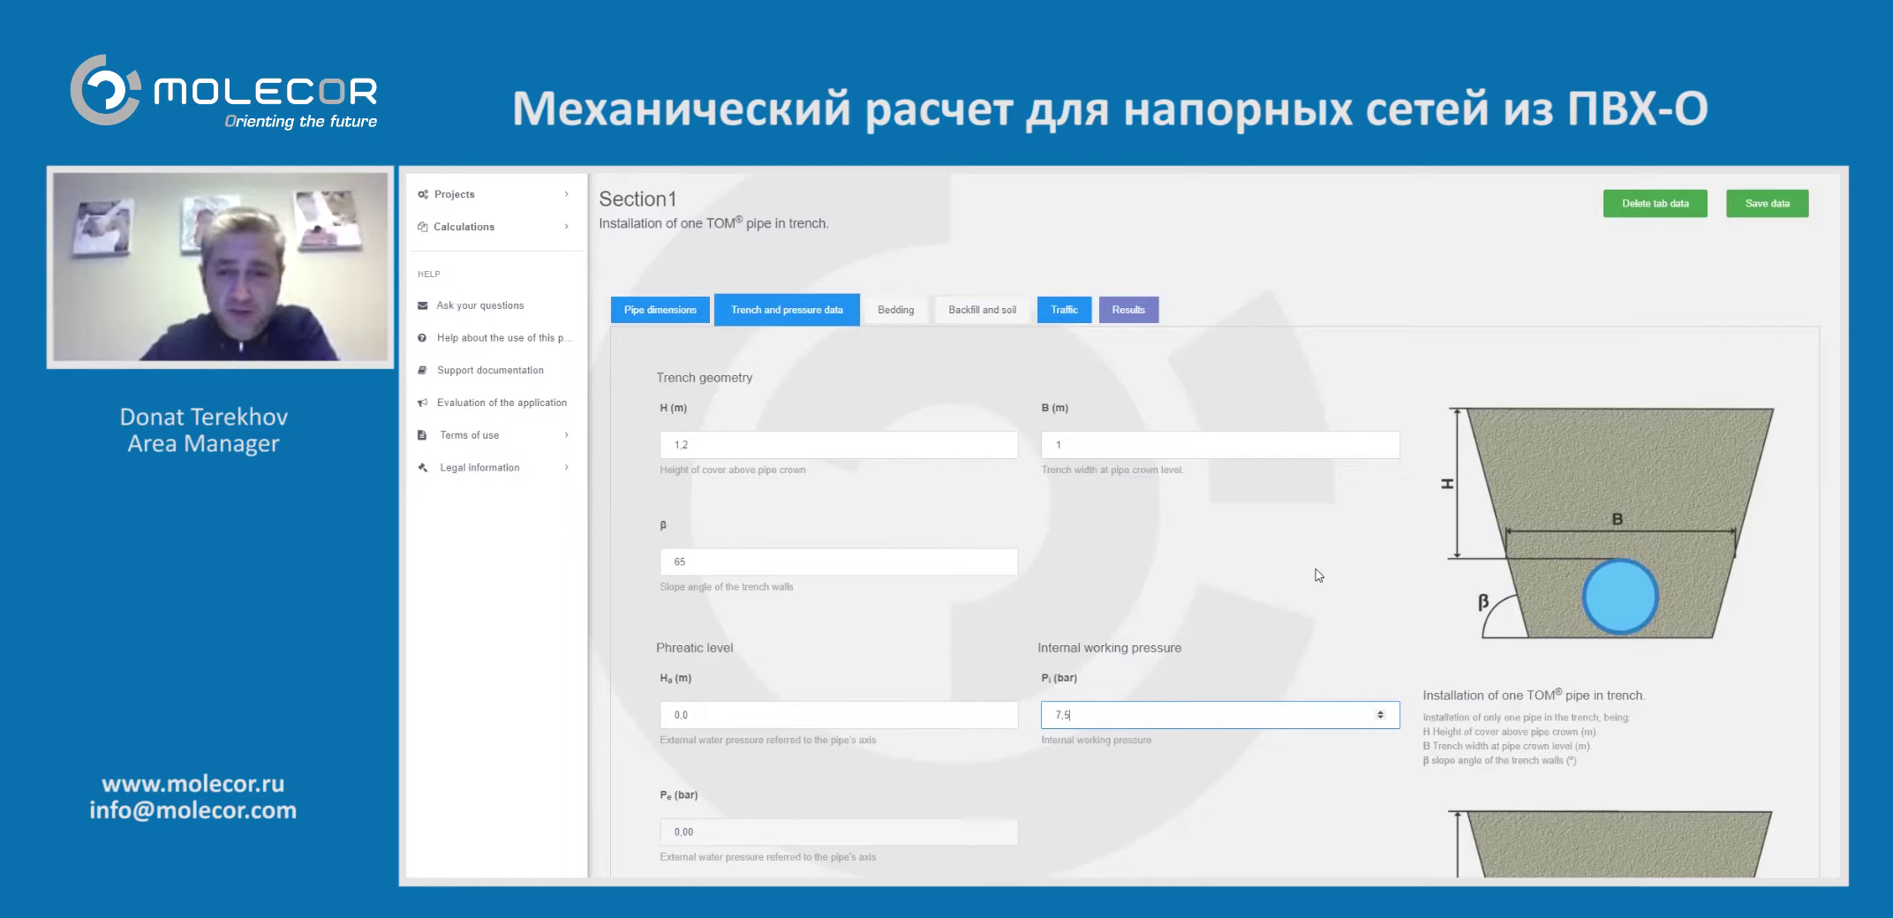
scroll(1317, 575, "down", 3)
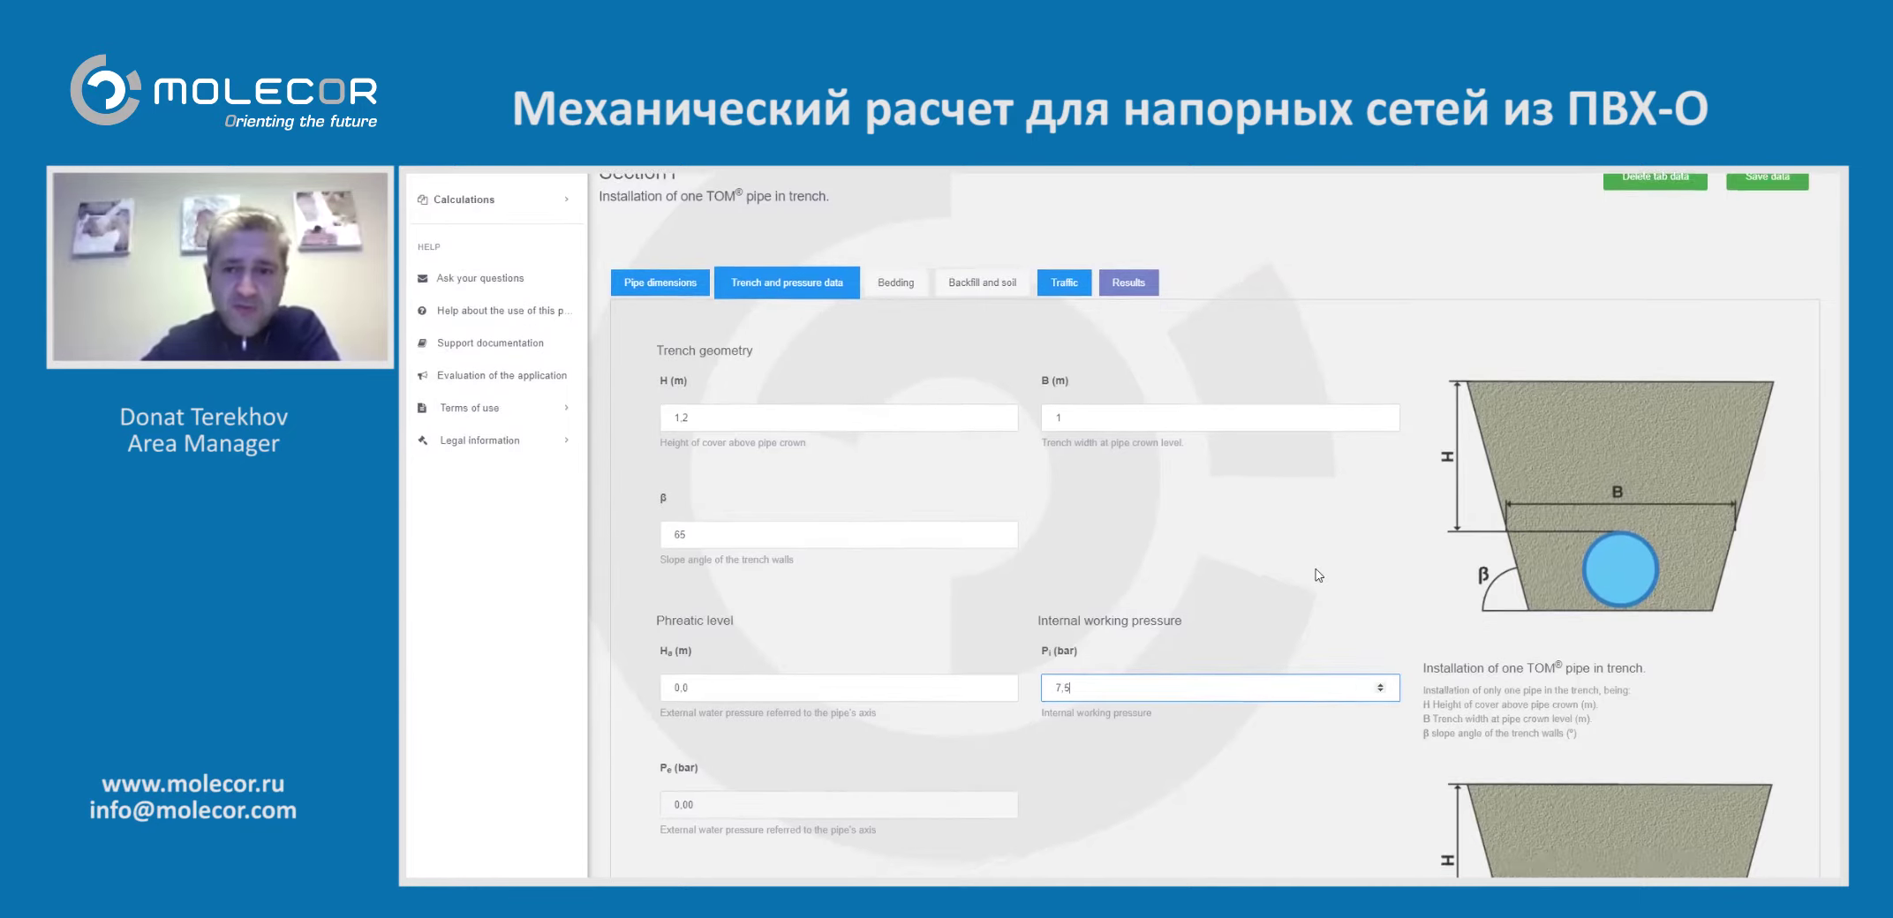
scroll(1291, 634, "up", 4)
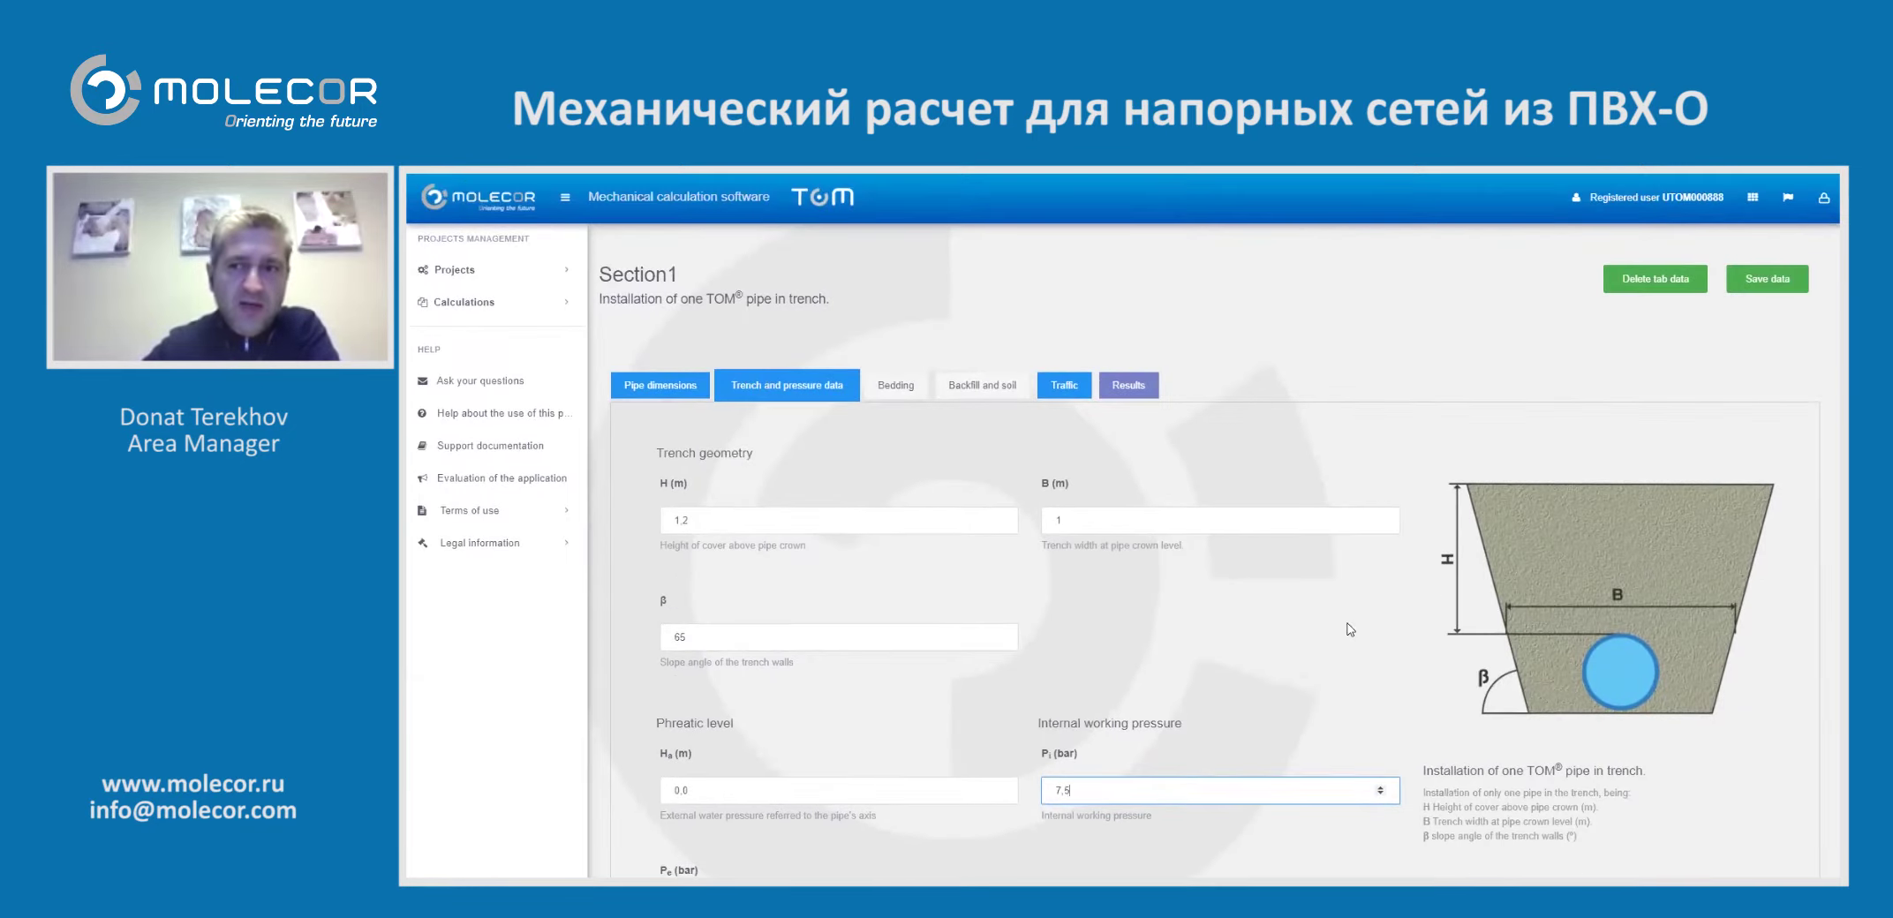
left_click(1772, 280)
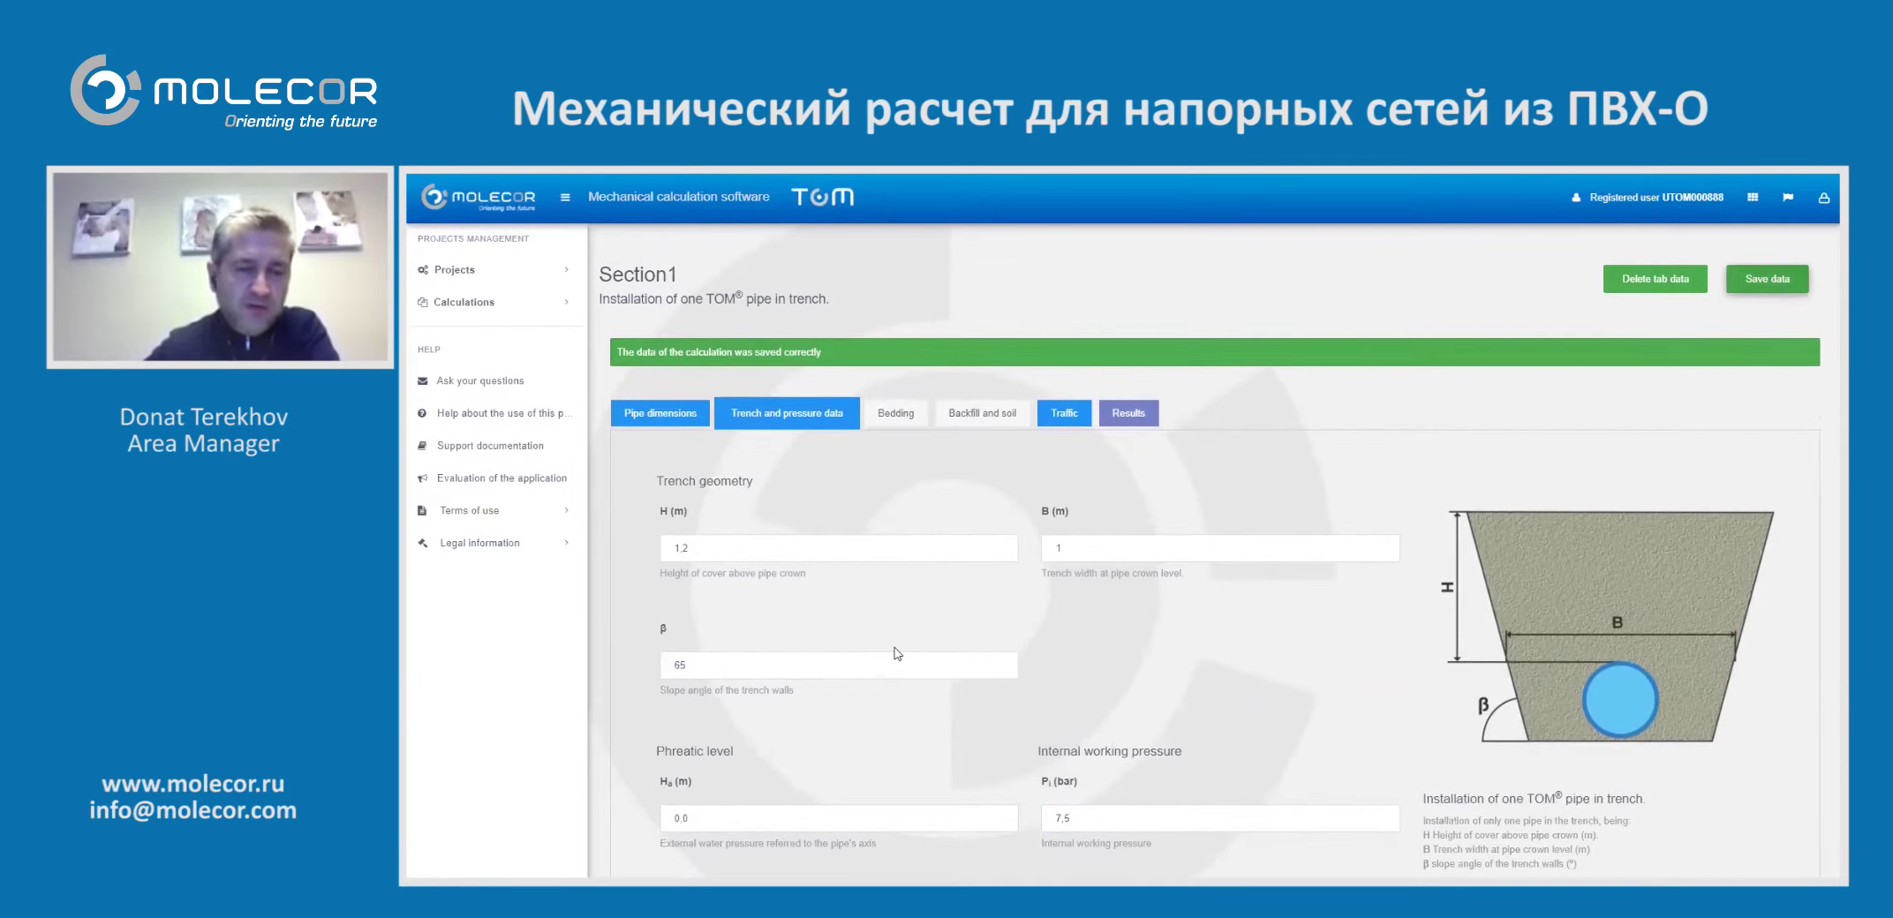
Set the bedding angle 2α to 90 and save the bedding data
left_click(905, 417)
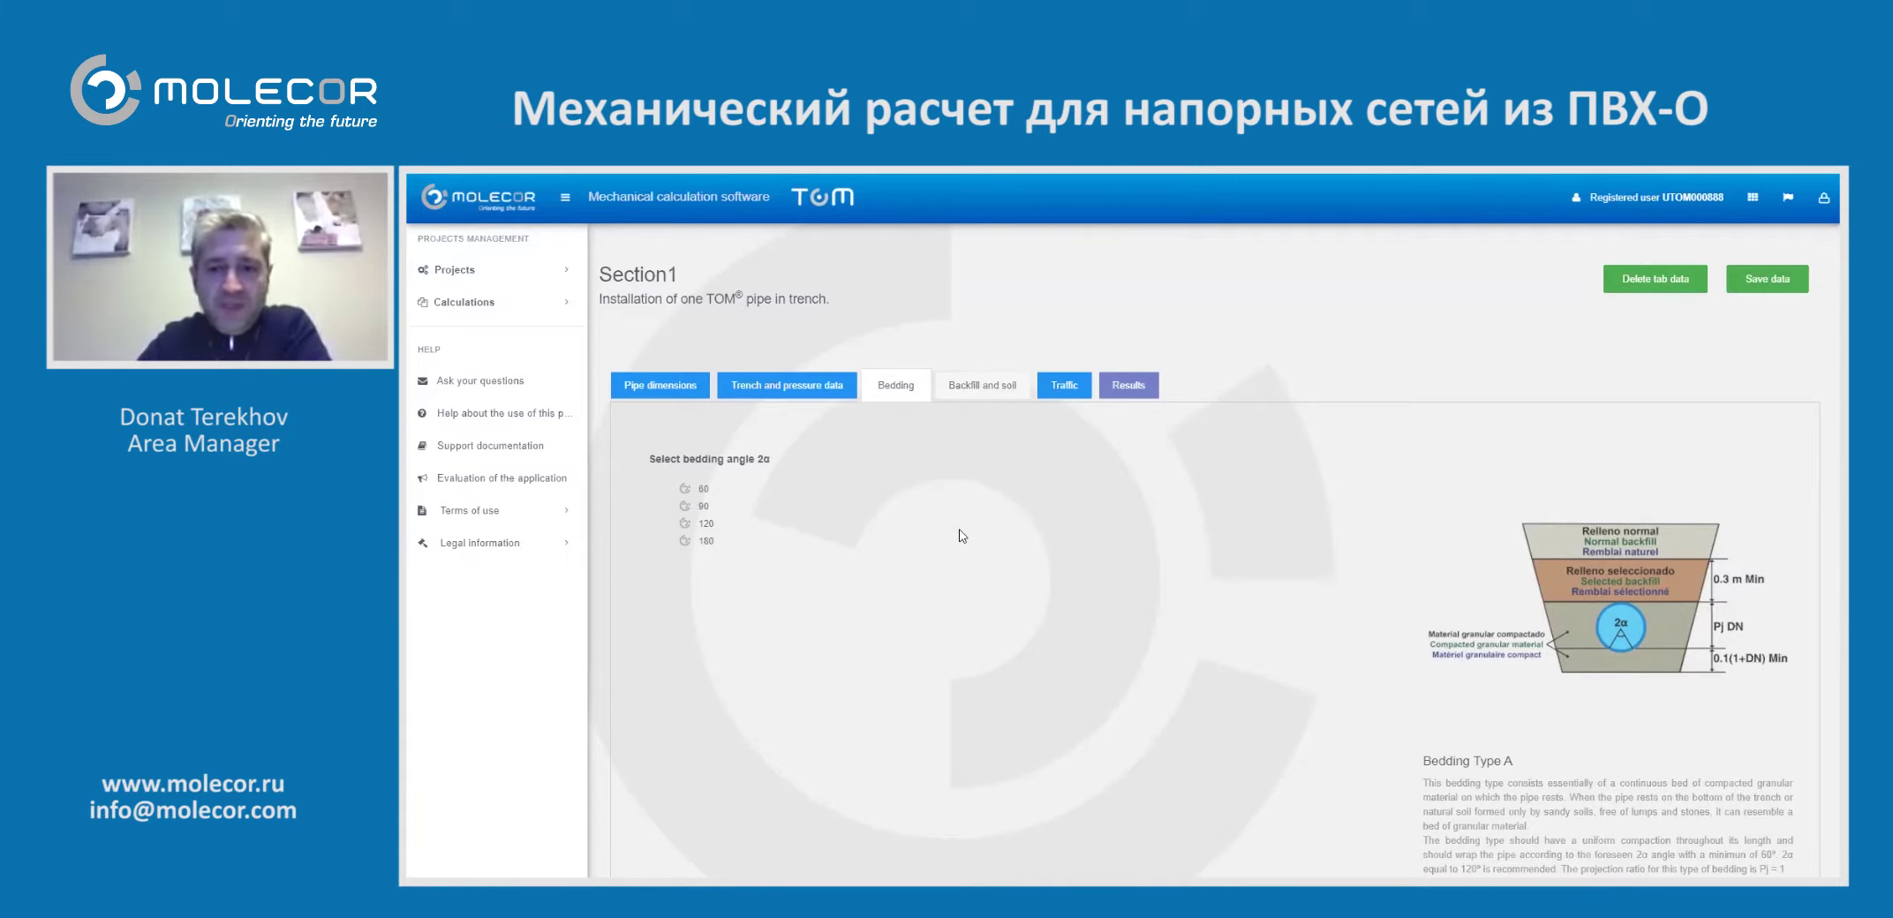
scroll(962, 536, "down", 1)
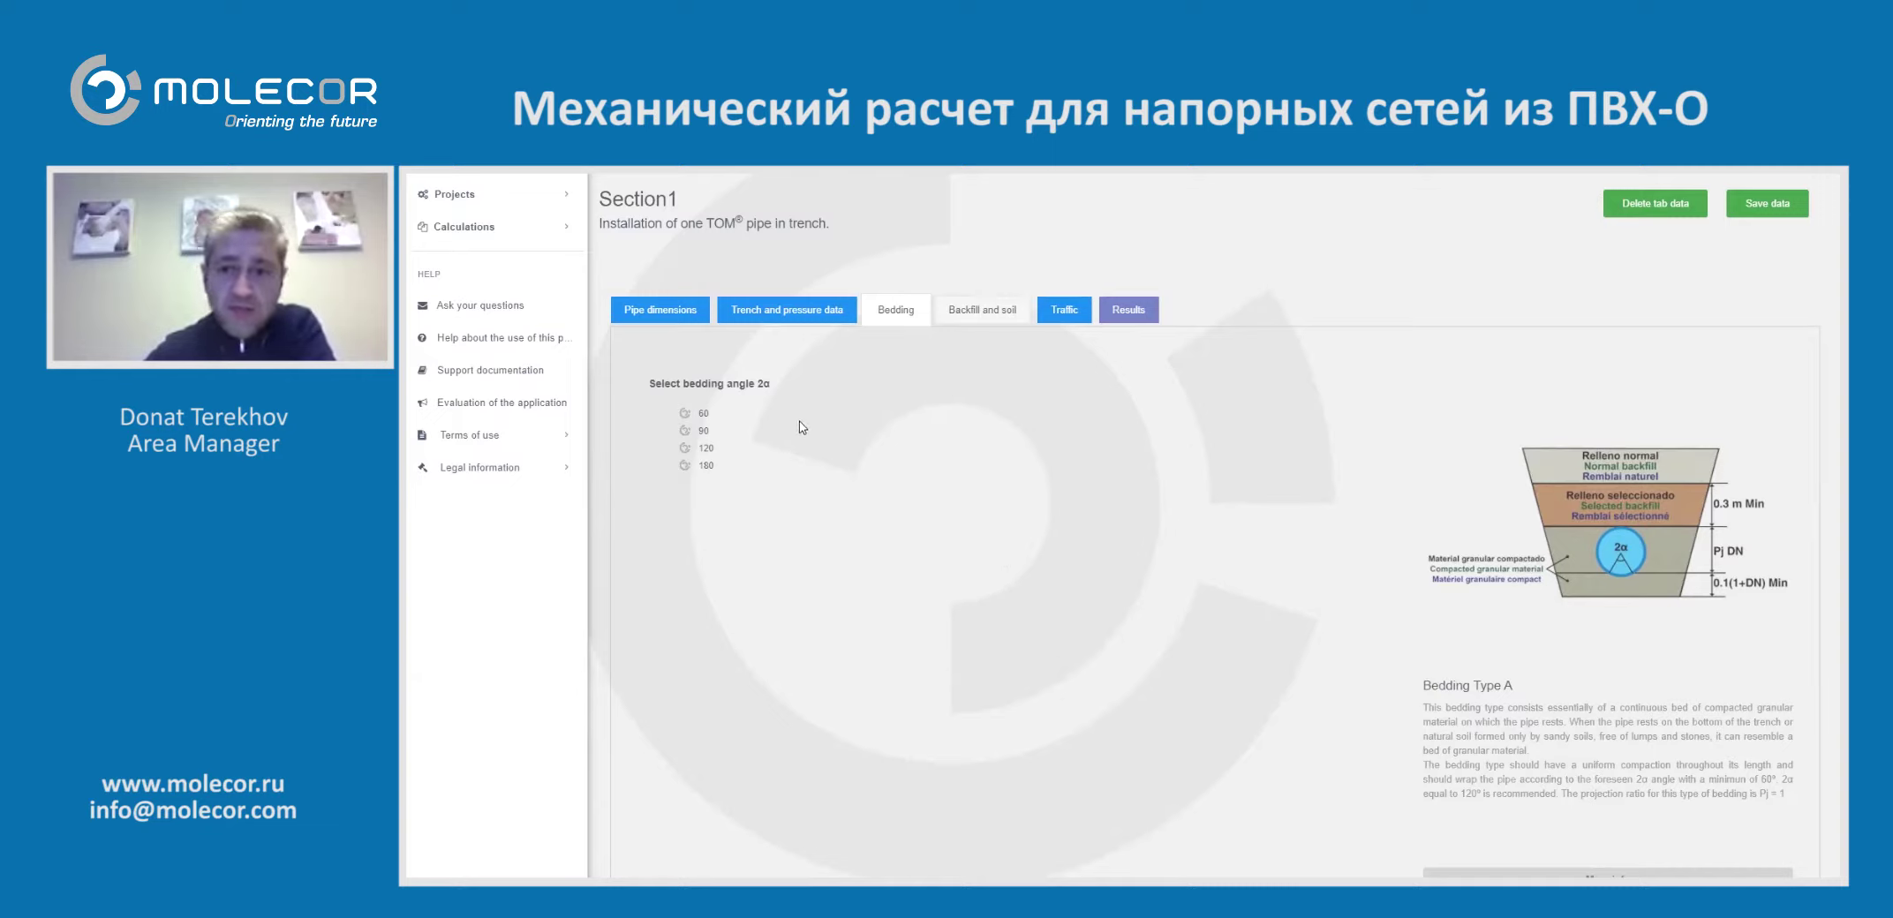
left_click(684, 431)
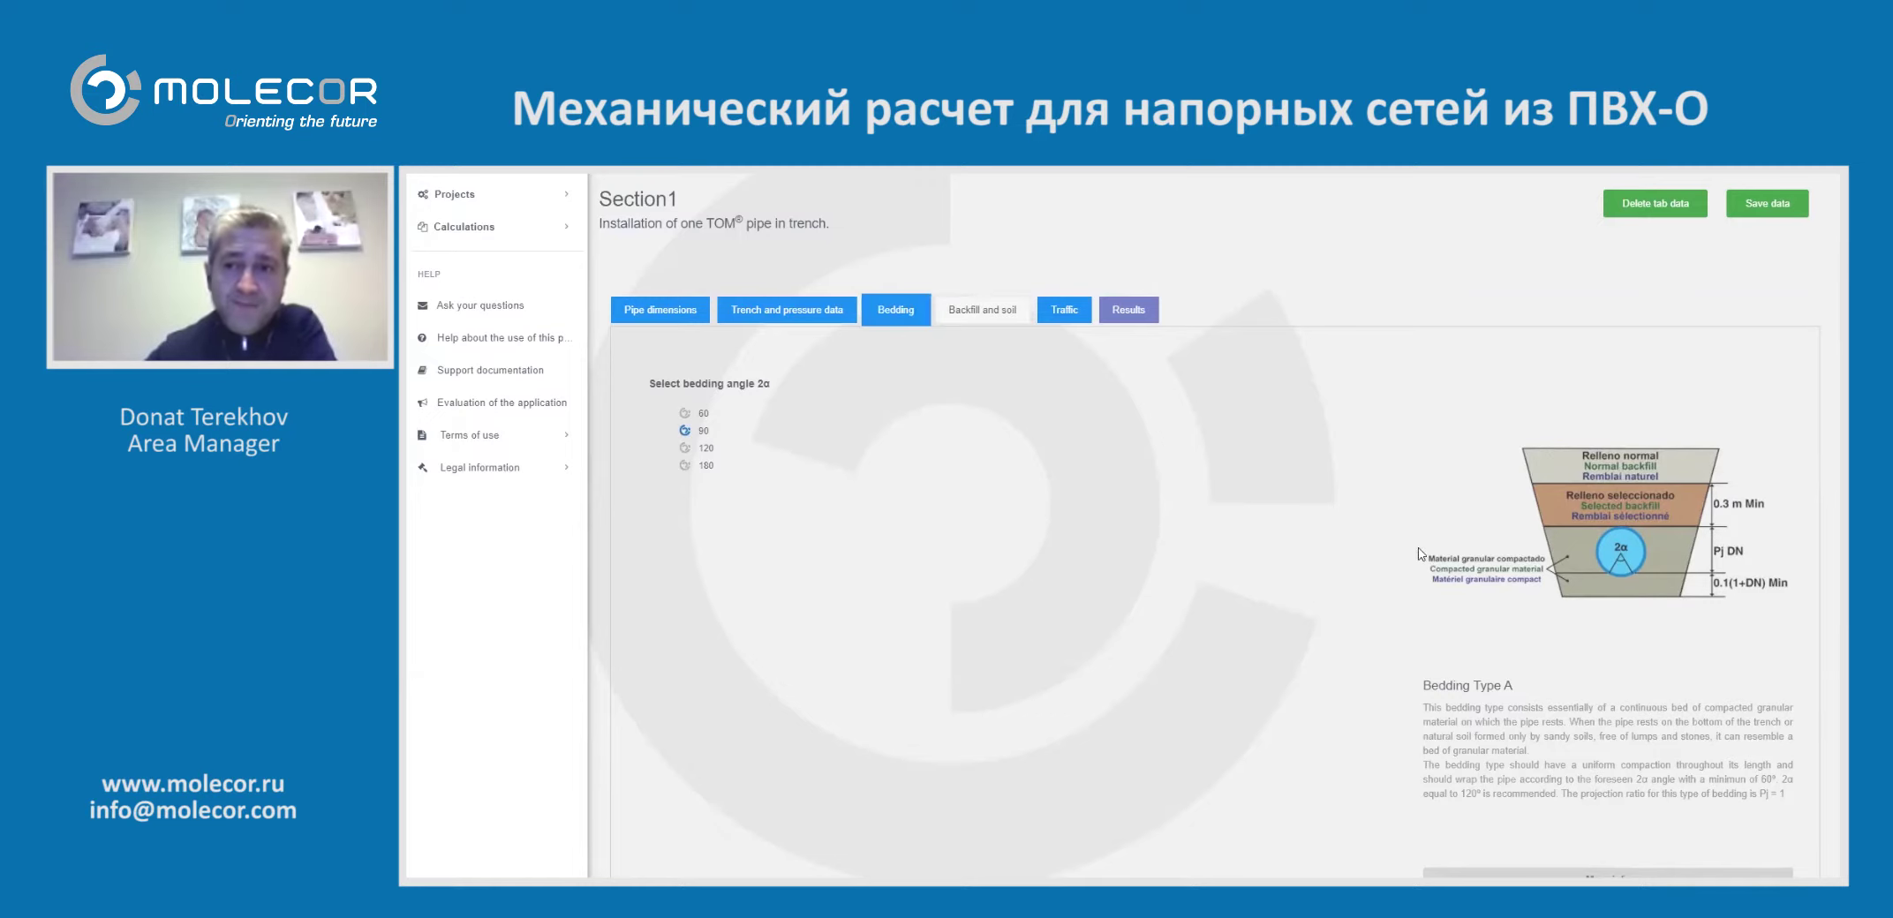
scroll(1743, 258, "up", 1)
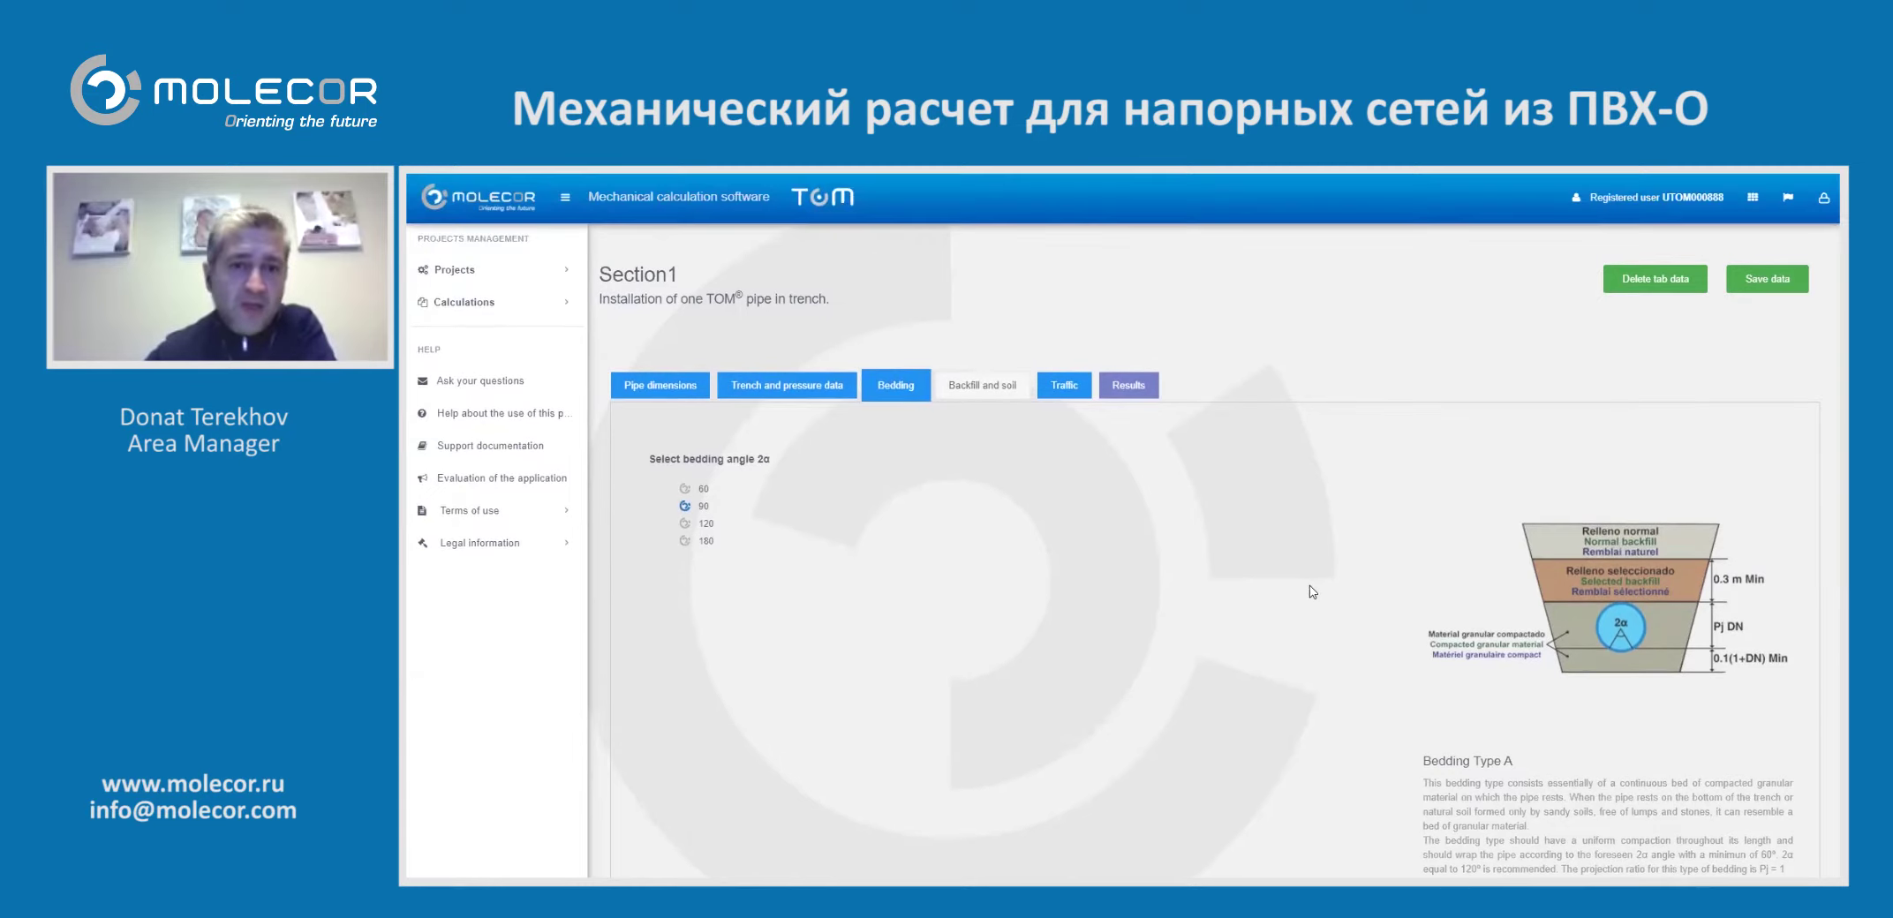
left_click(1783, 289)
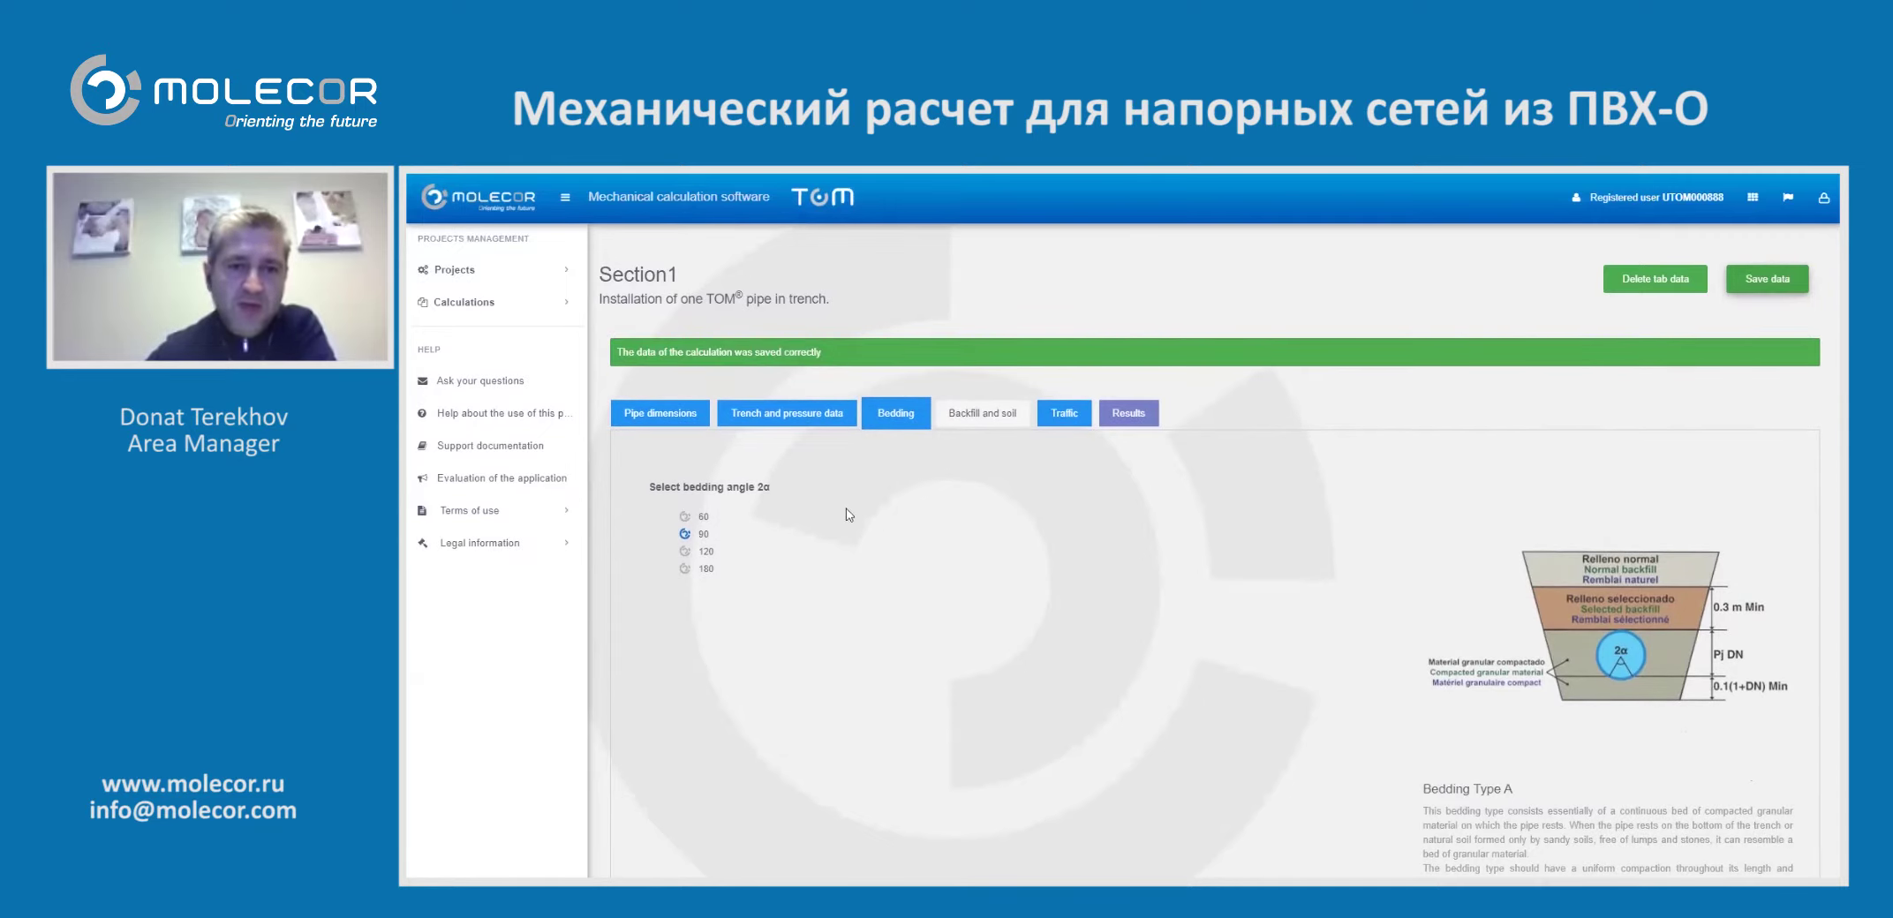
Open the backfill and soil data and examine the modulus of resilience table, backfill type options and soil unit weight
left_click(967, 422)
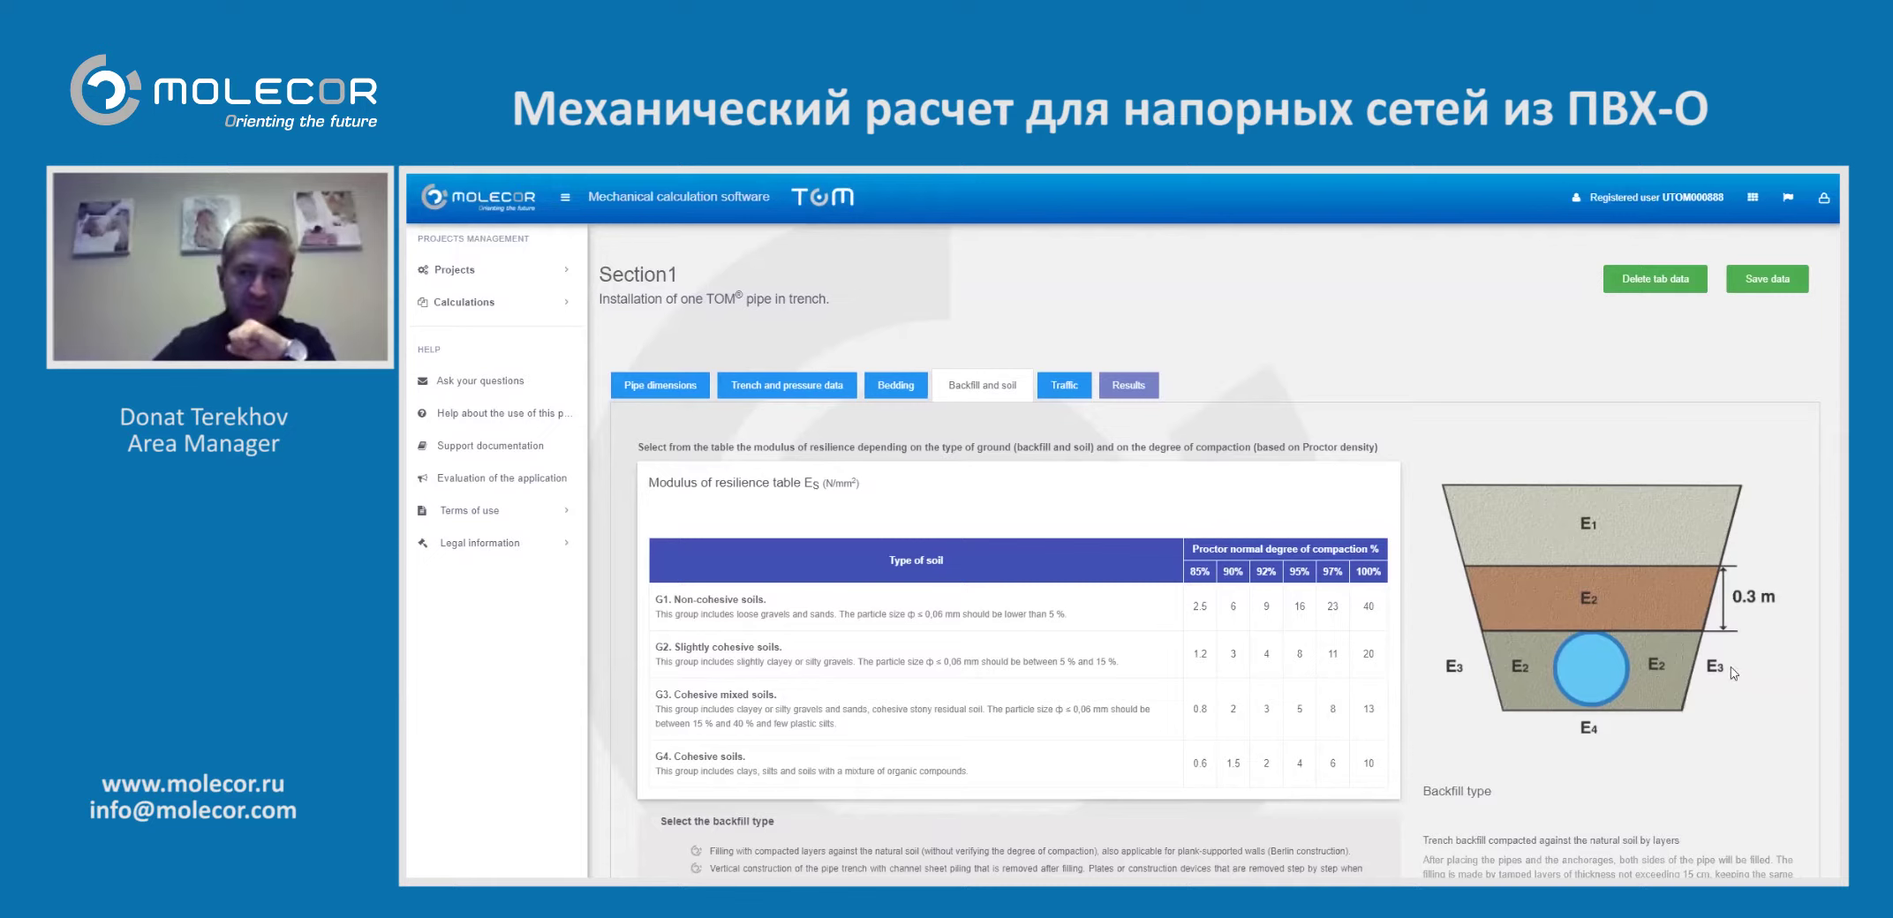
scroll(1485, 747, "down", 3)
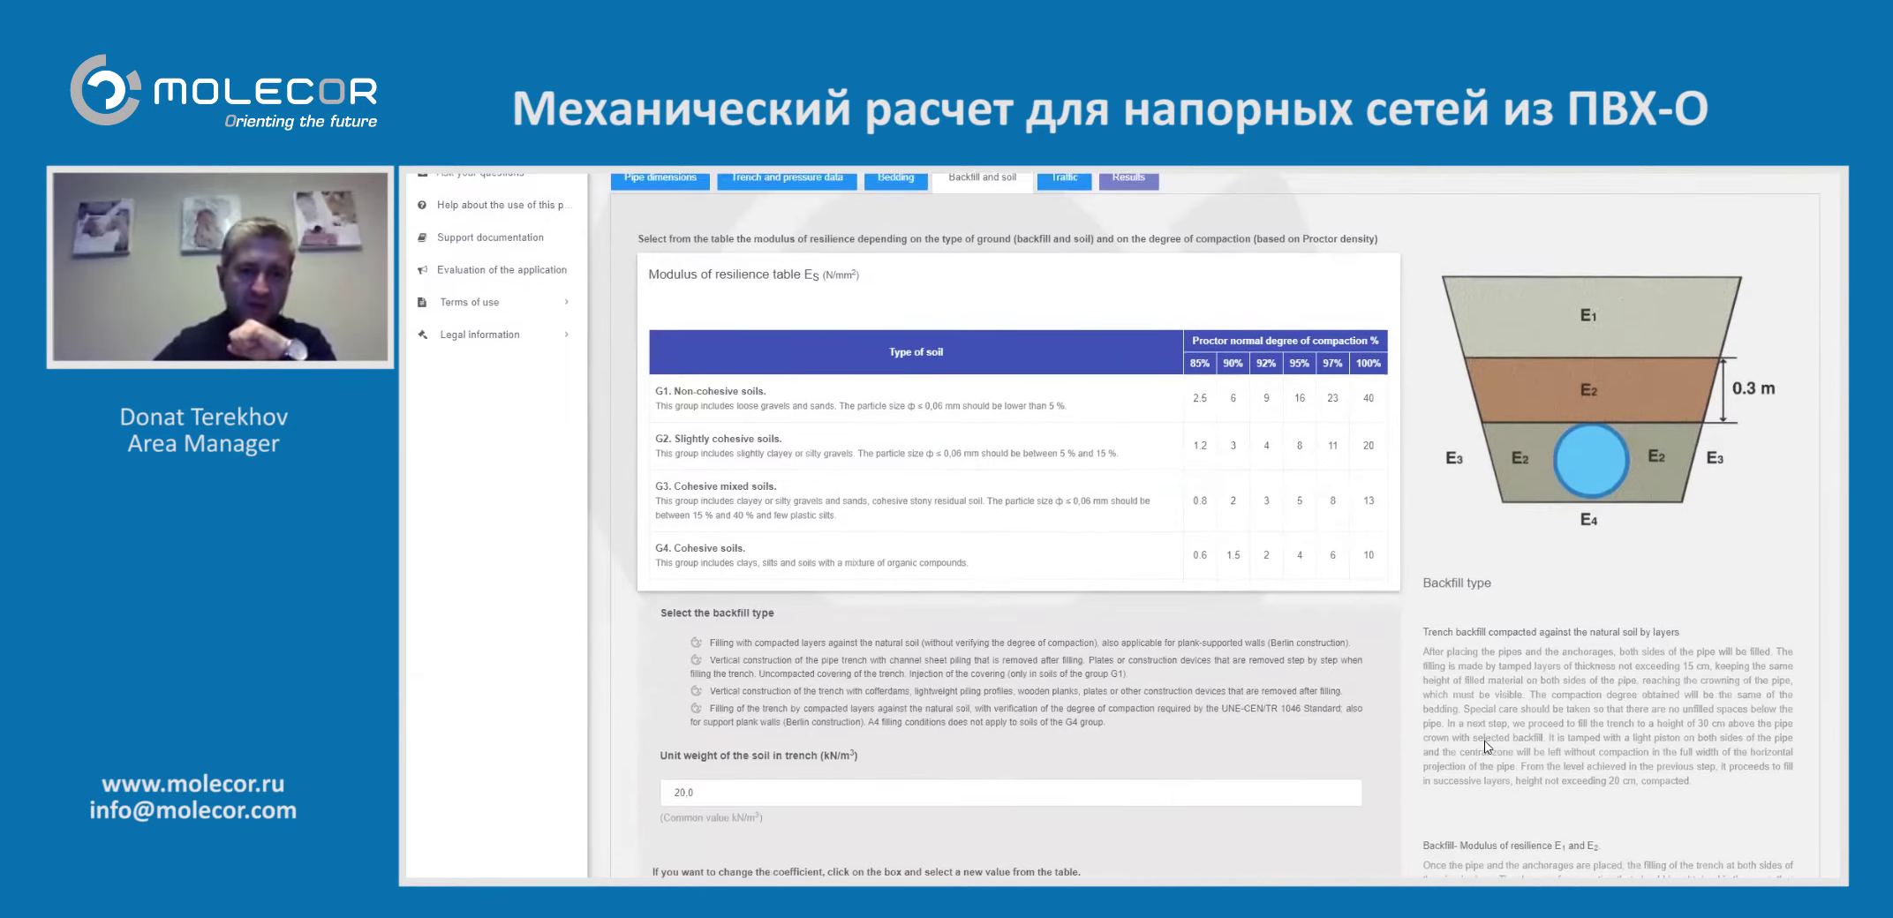
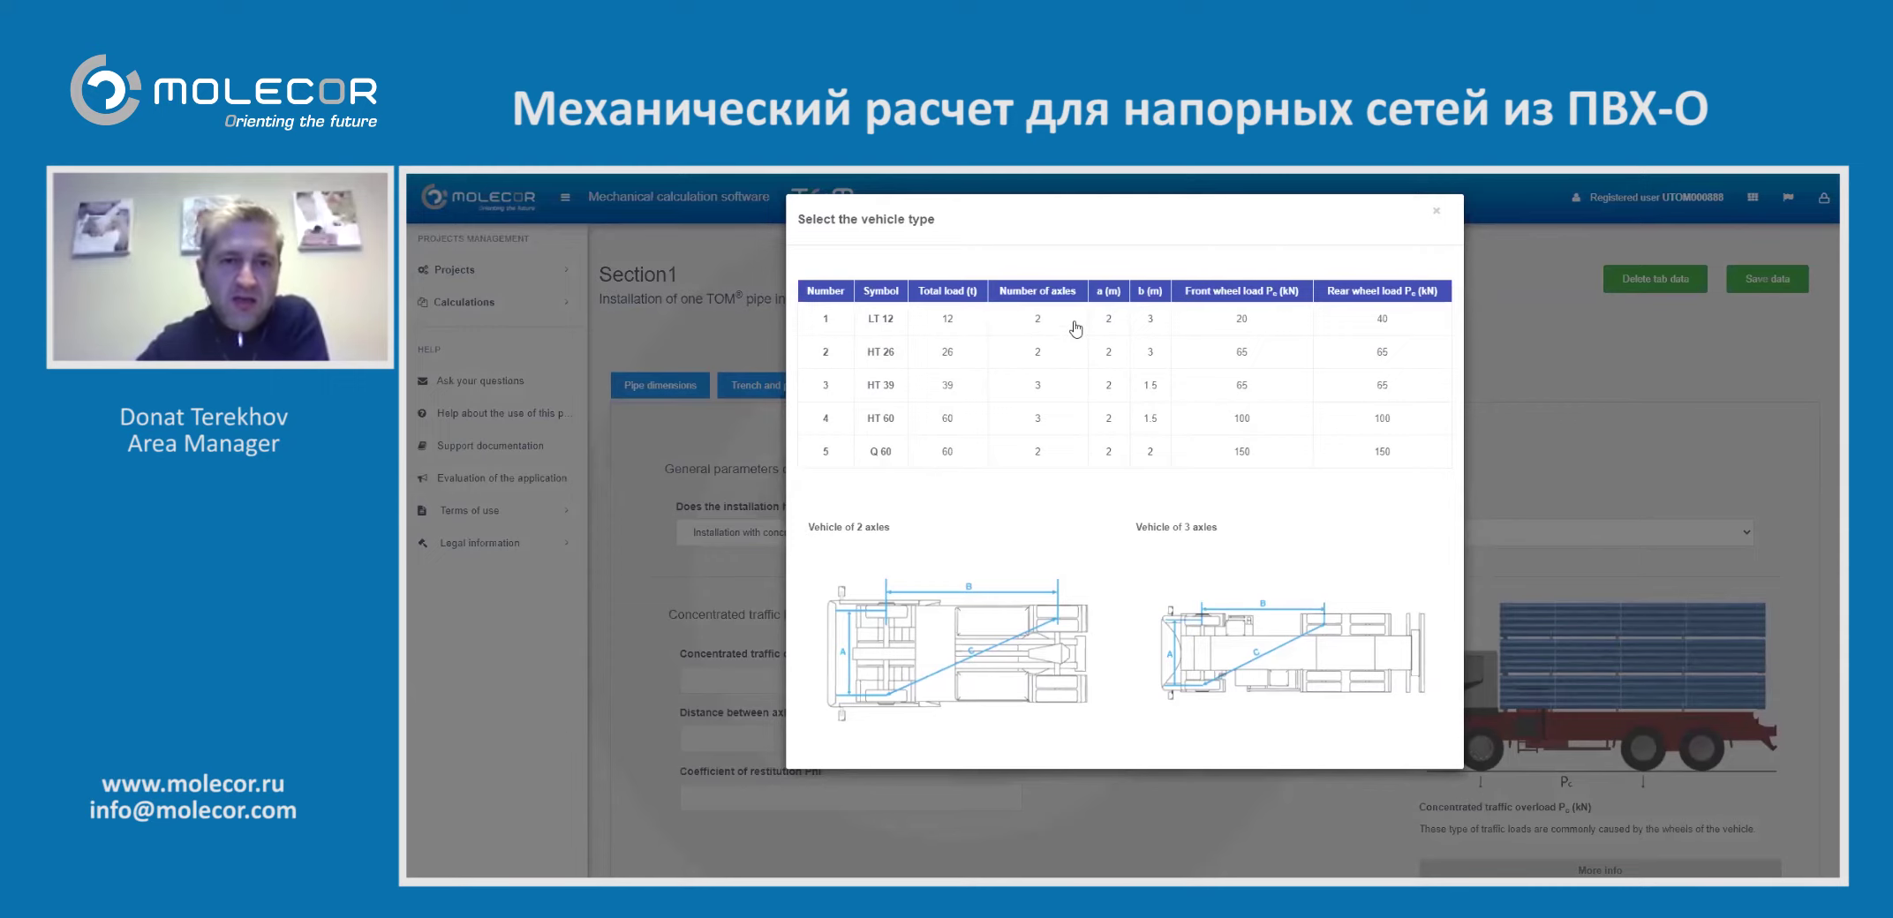
Choose the LT 12 vehicle for the concentrated traffic loads, review the vehicle type table and save the traffic data
left_click(923, 325)
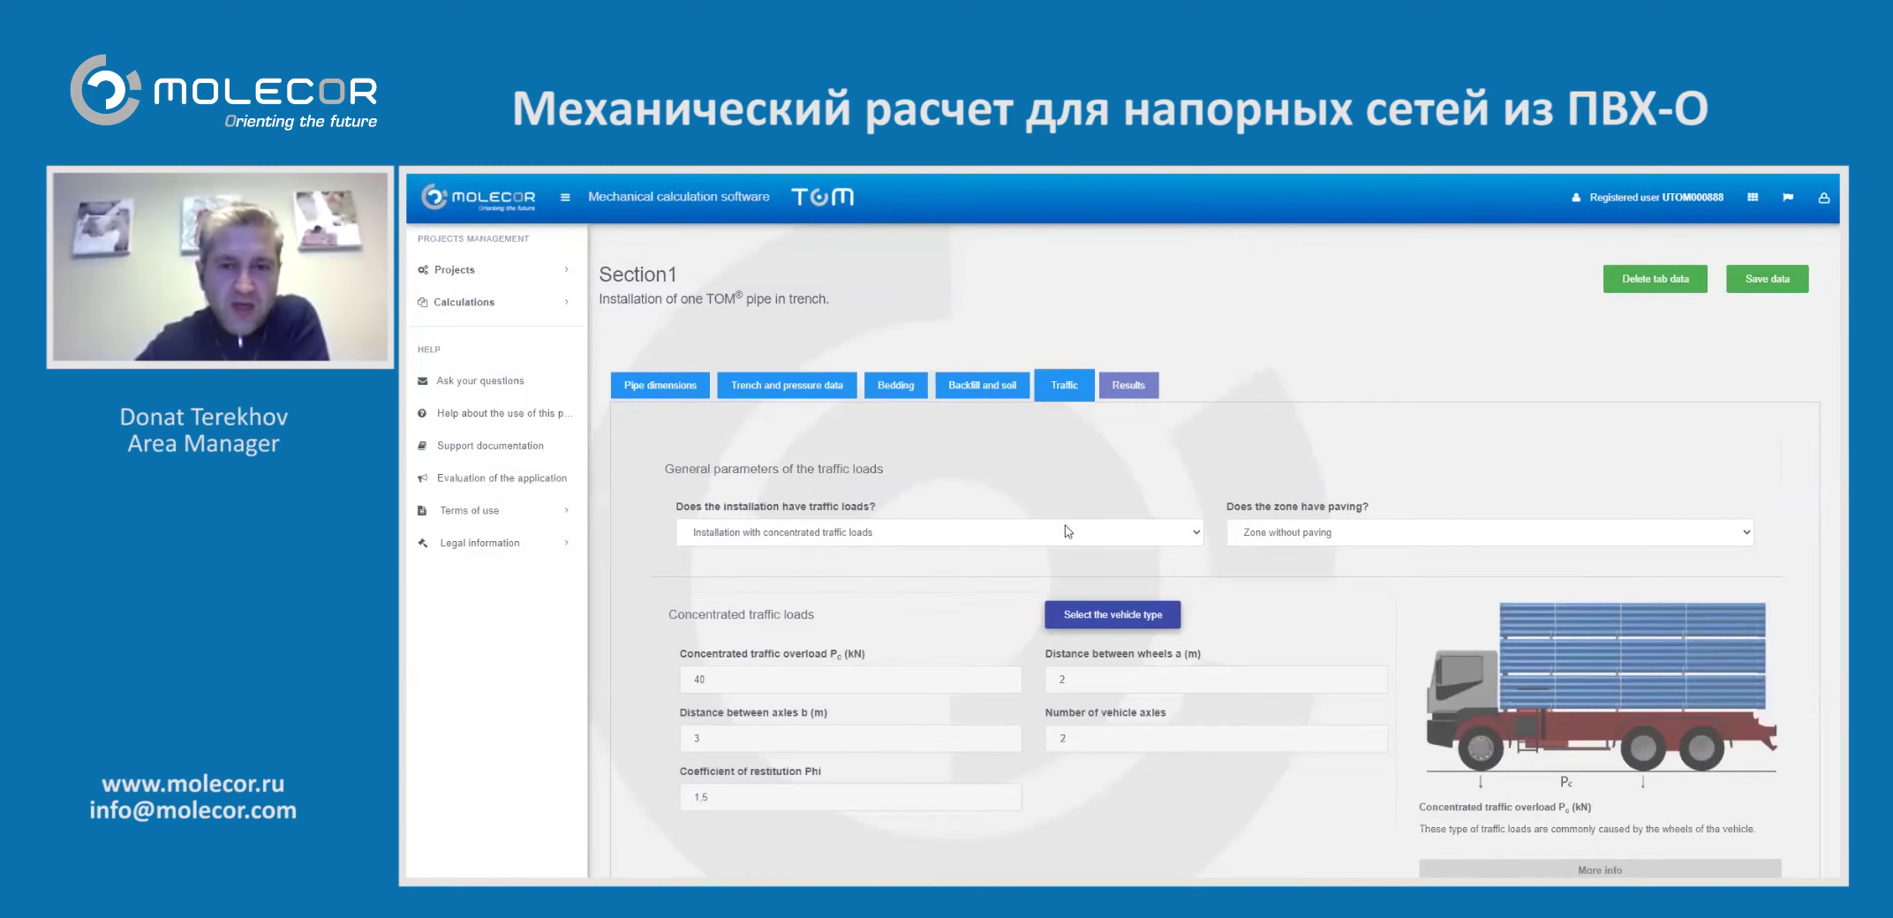
left_click(1137, 616)
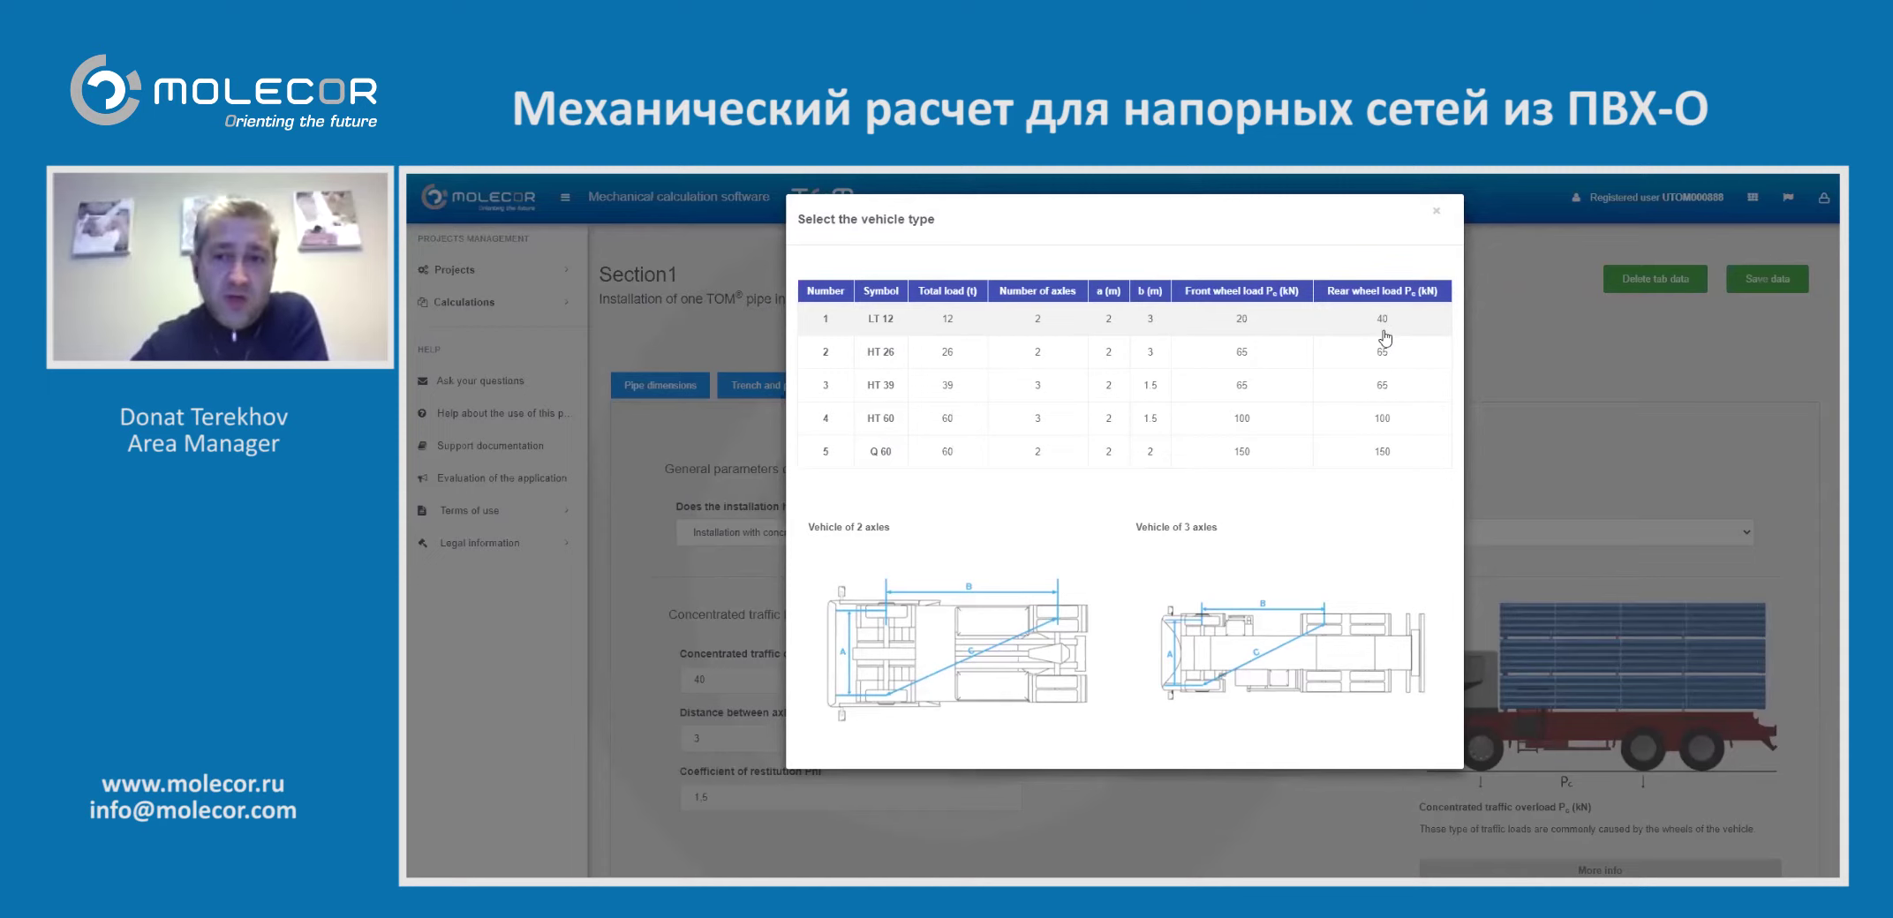
left_click(1436, 213)
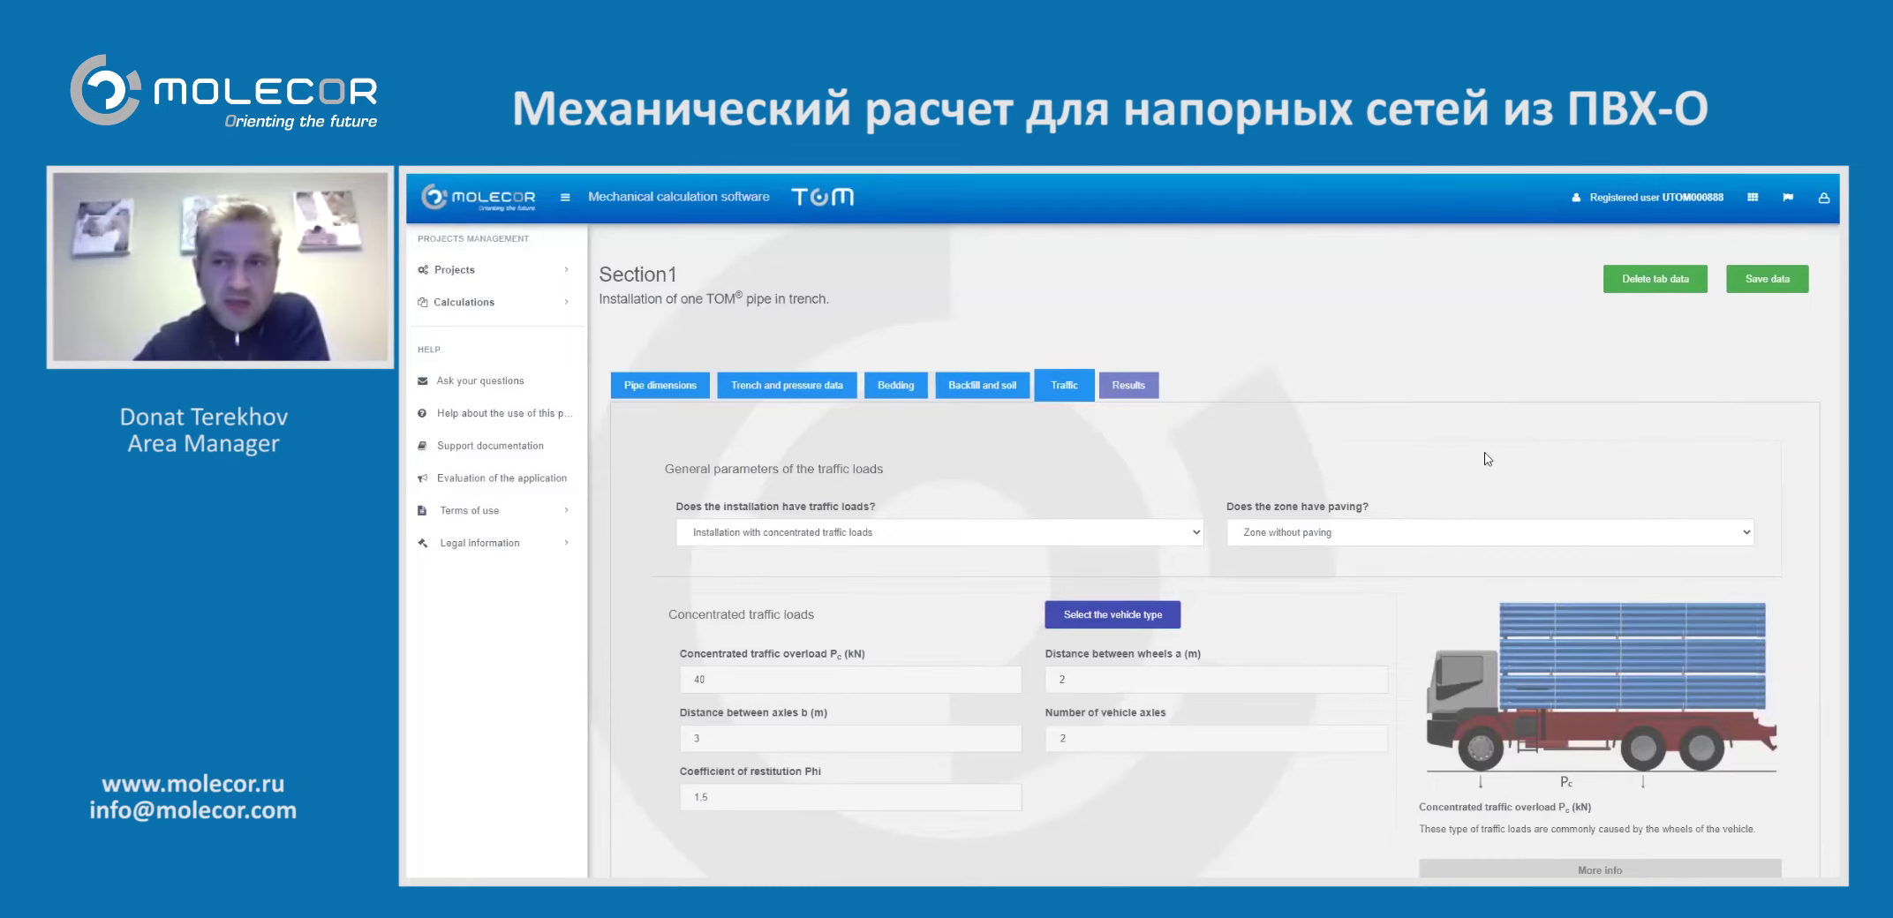
left_click(1783, 281)
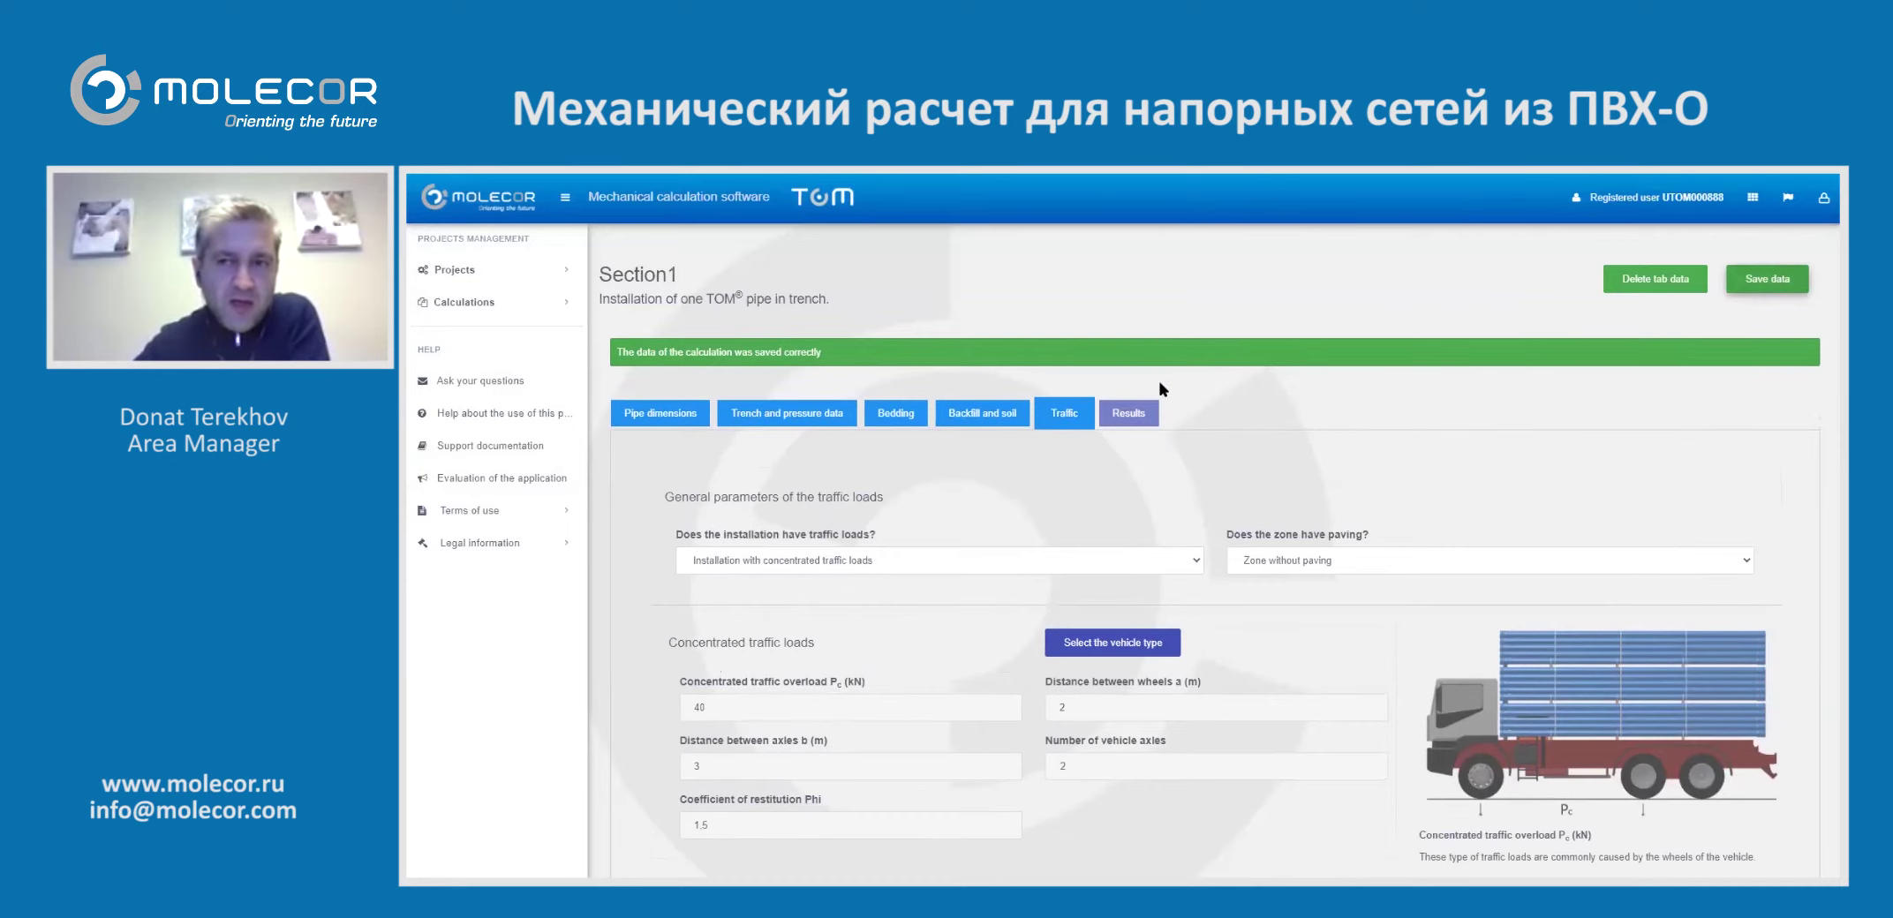
Calculate the installation and check its validity status in the results report
left_click(1137, 414)
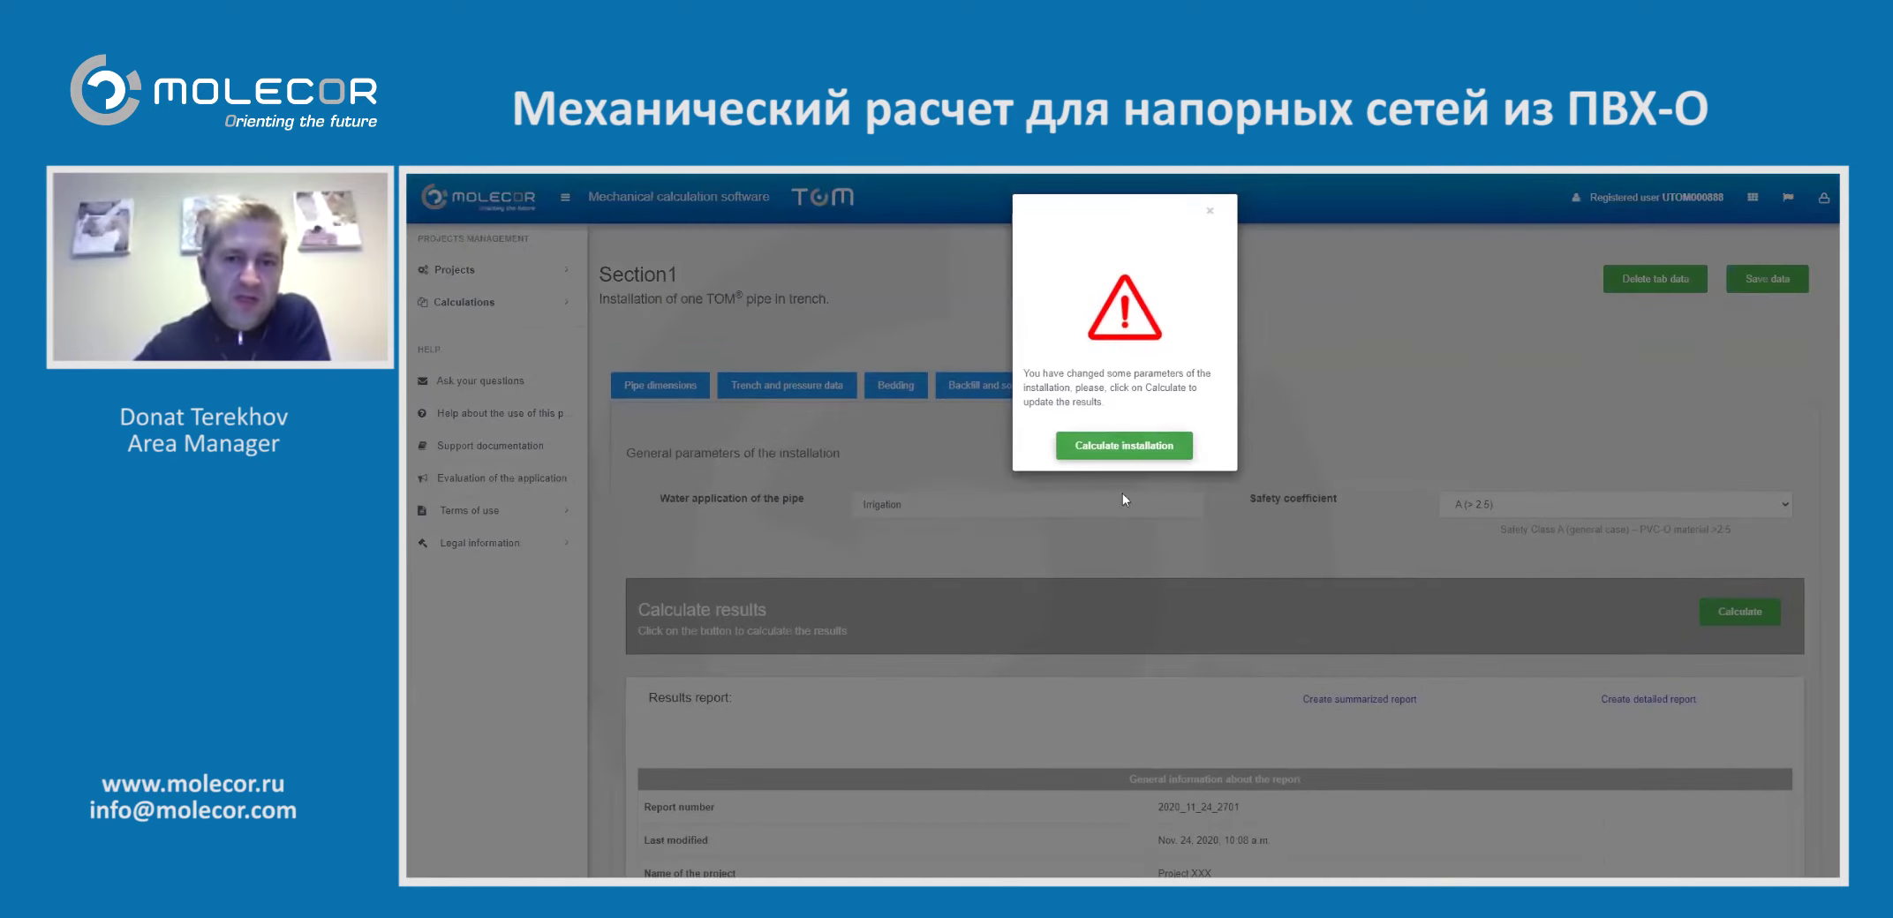
left_click(1124, 446)
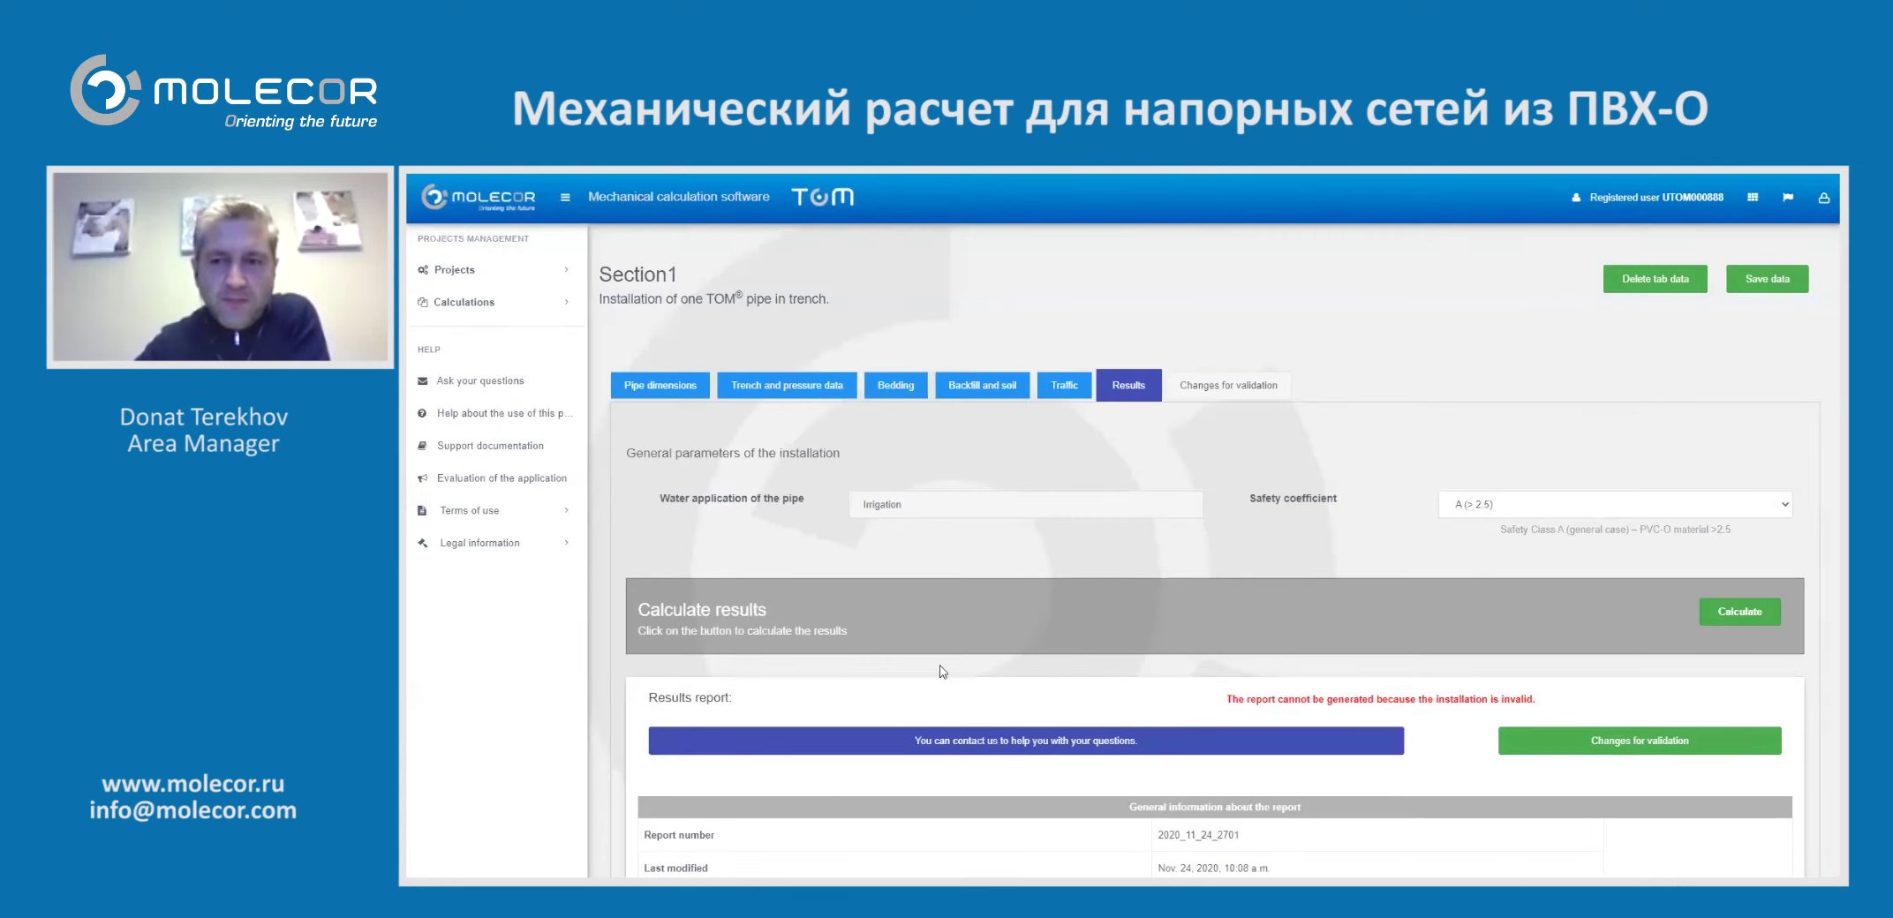
scroll(974, 647, "down", 2)
scroll(974, 647, "down", 1)
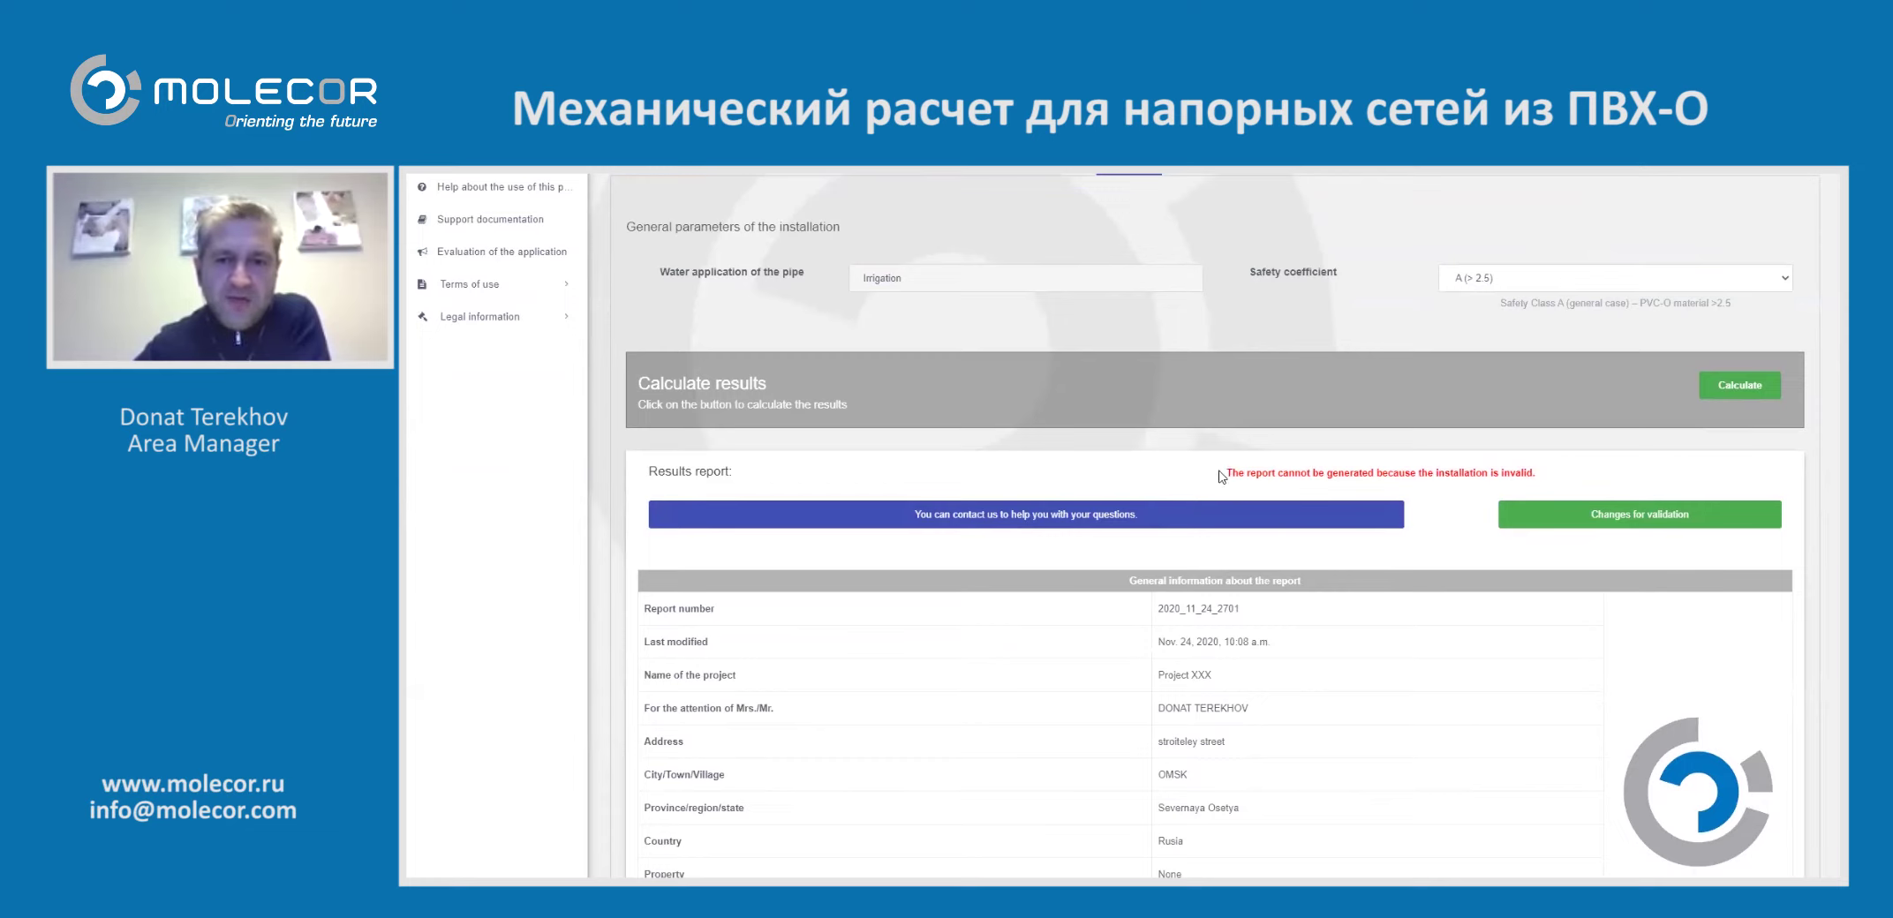
left_click_drag(1226, 473, 1537, 486)
left_click(1544, 482)
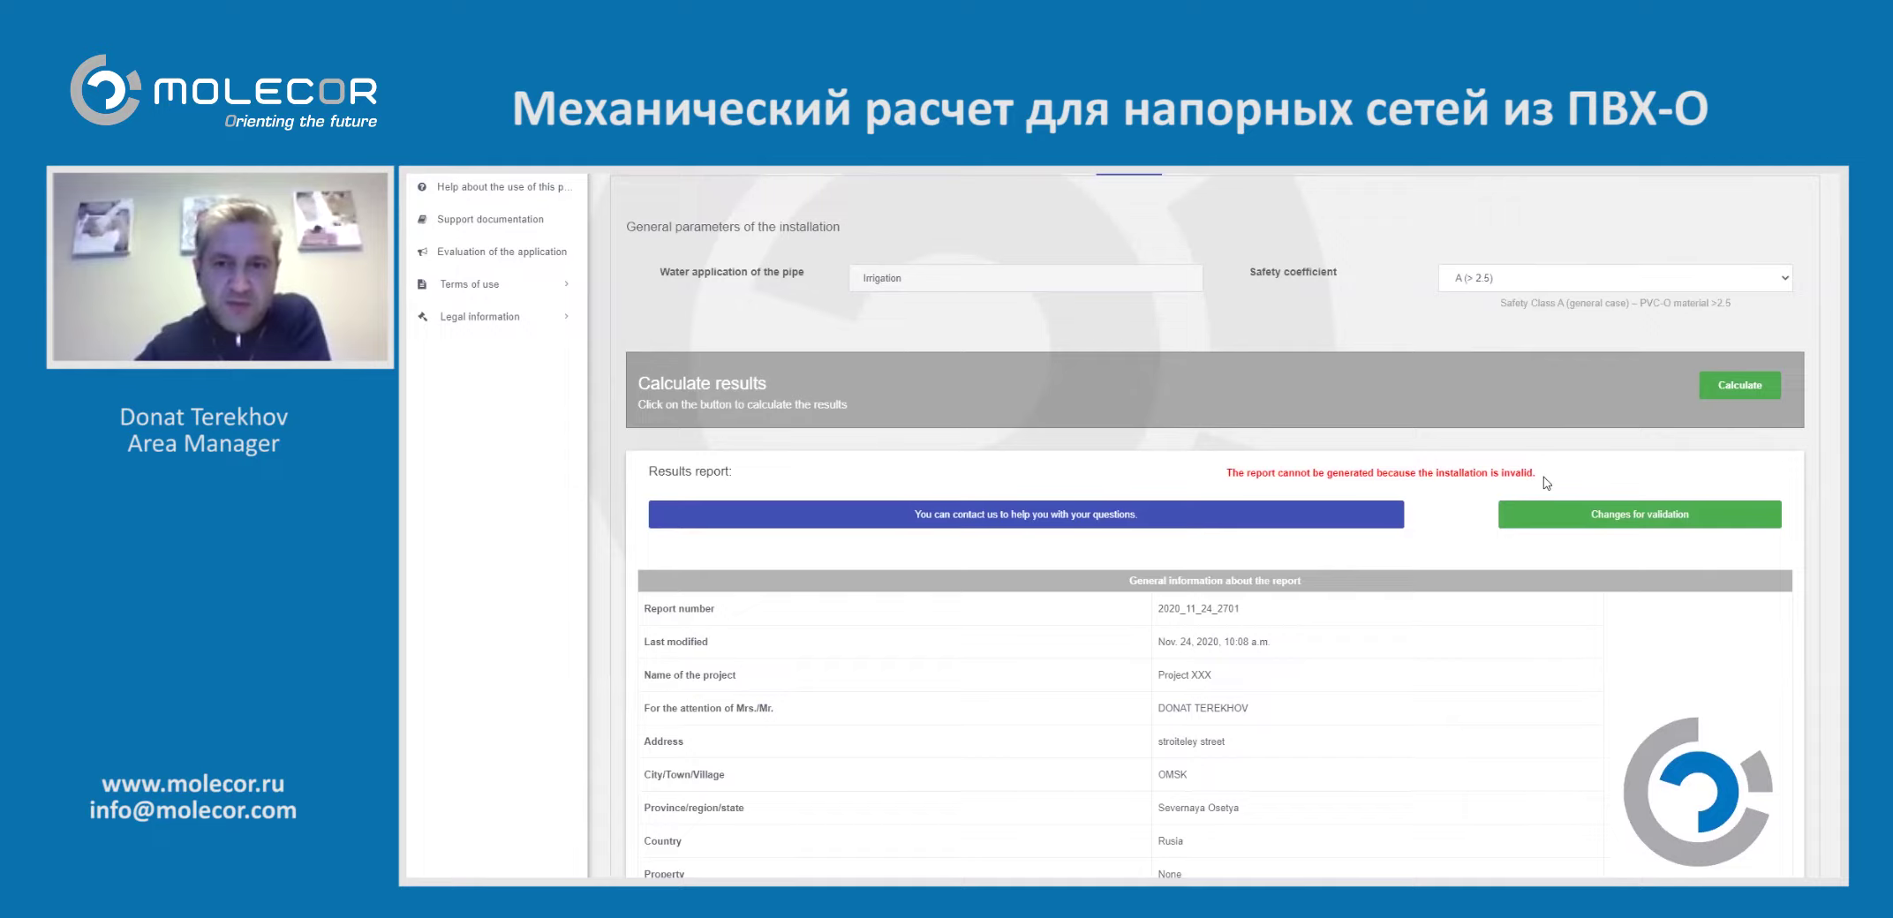
scroll(1546, 483, "down", 10)
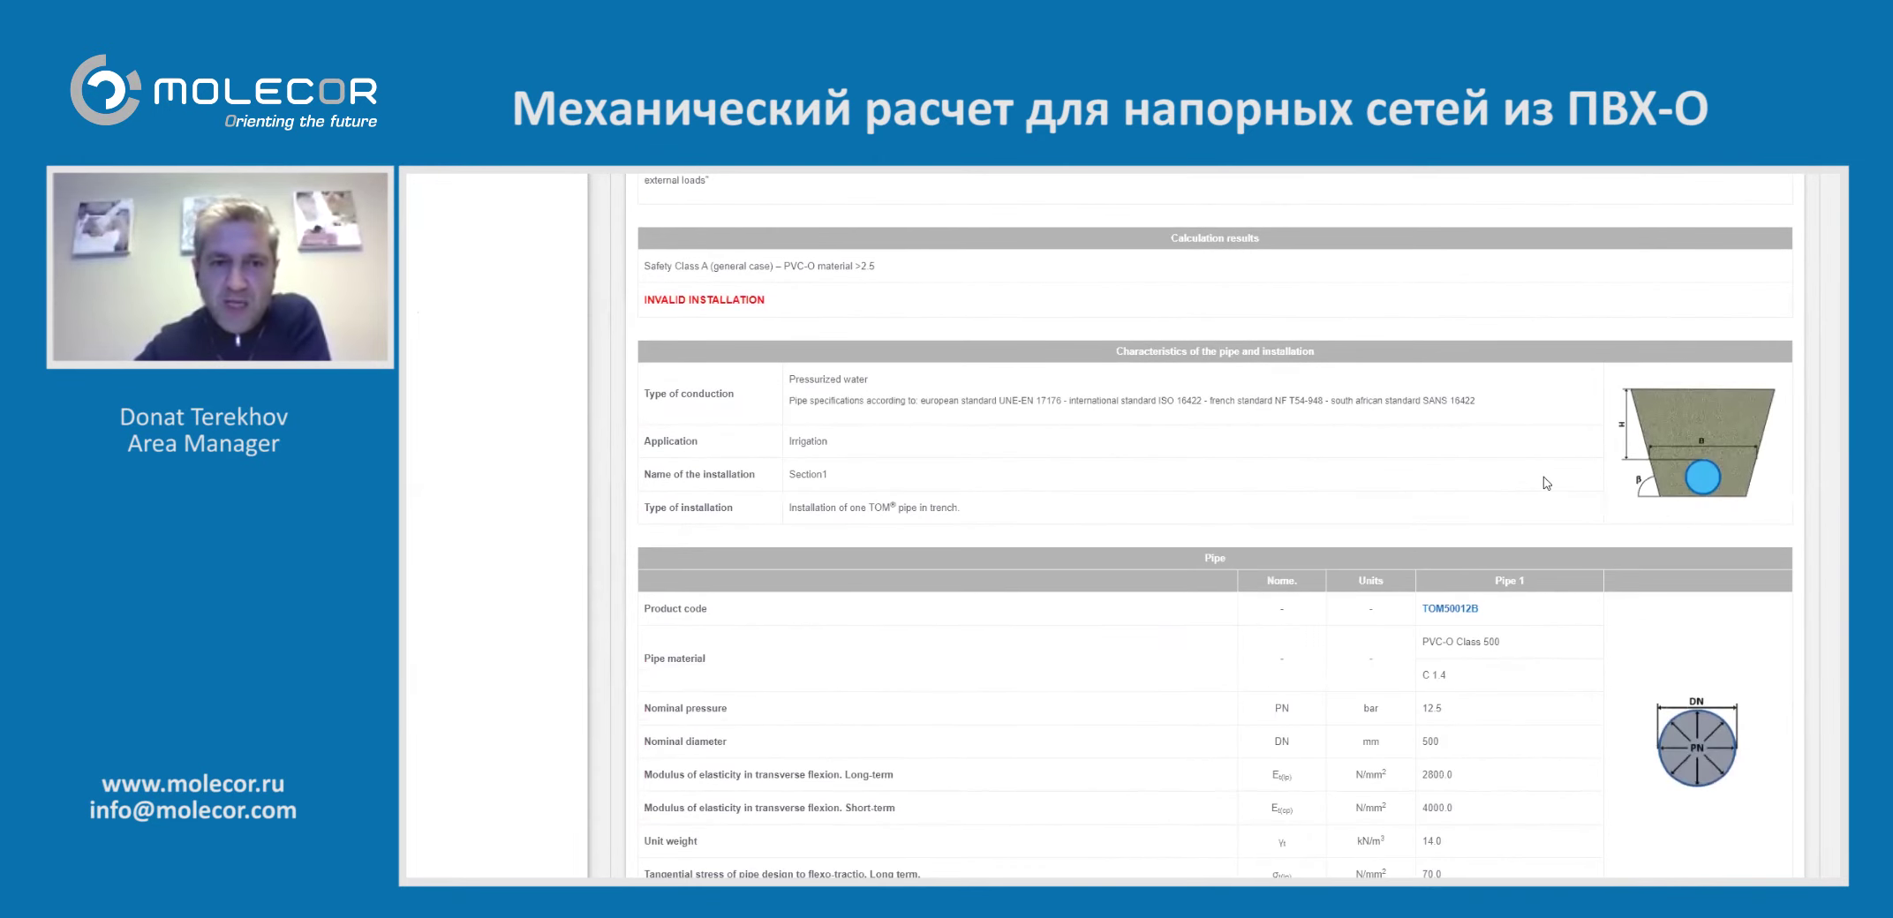
left_click_drag(647, 300, 768, 302)
left_click(847, 314)
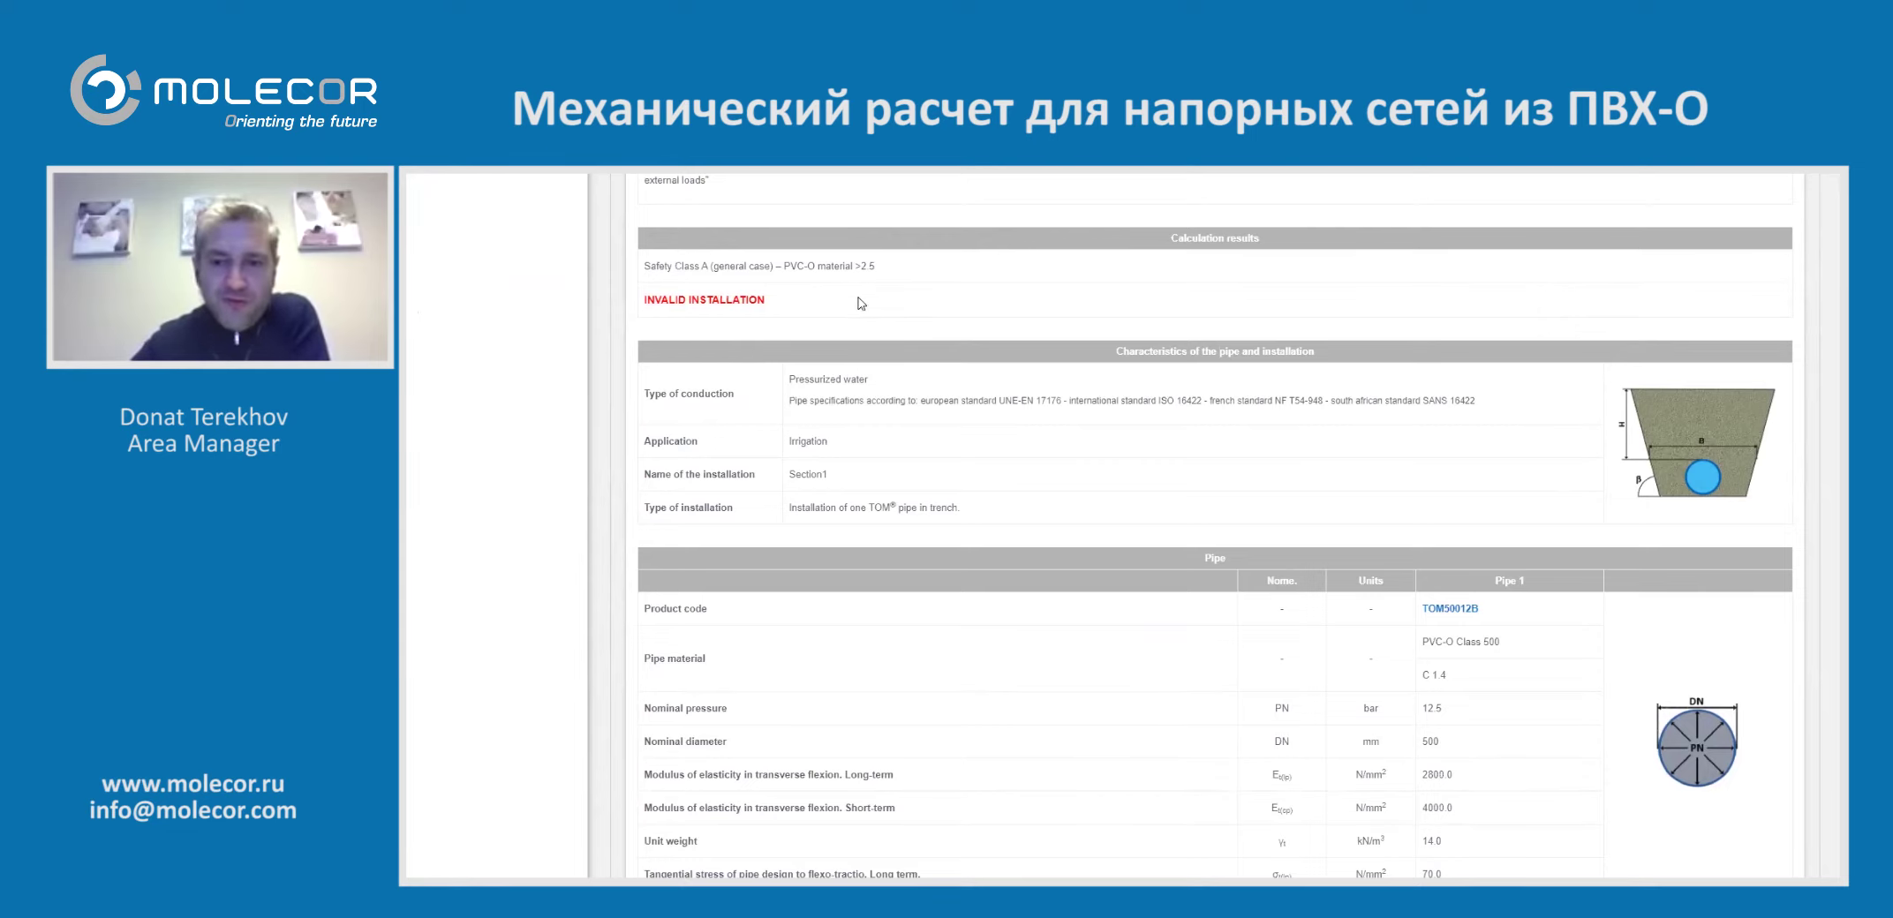
Examine the report's pipe, trench, soil and traffic data, and the short-term and long-term deformations, stresses and safety coefficients
scroll(856, 316, "down", 5)
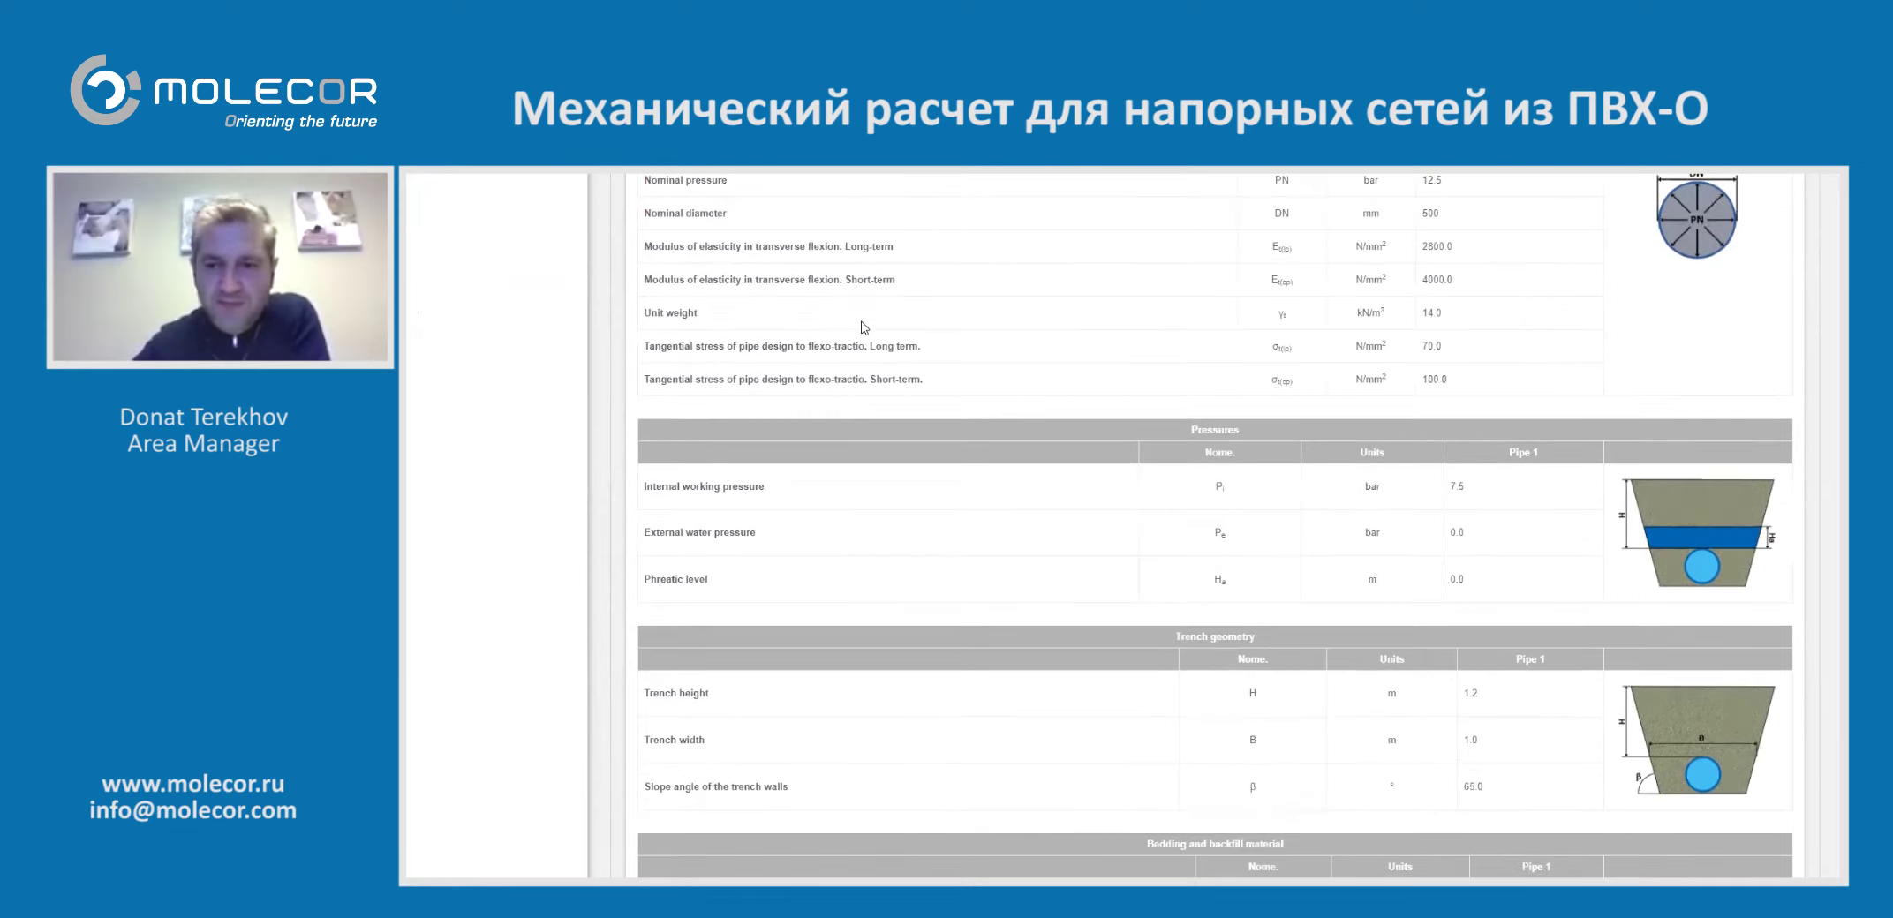
scroll(863, 326, "down", 10)
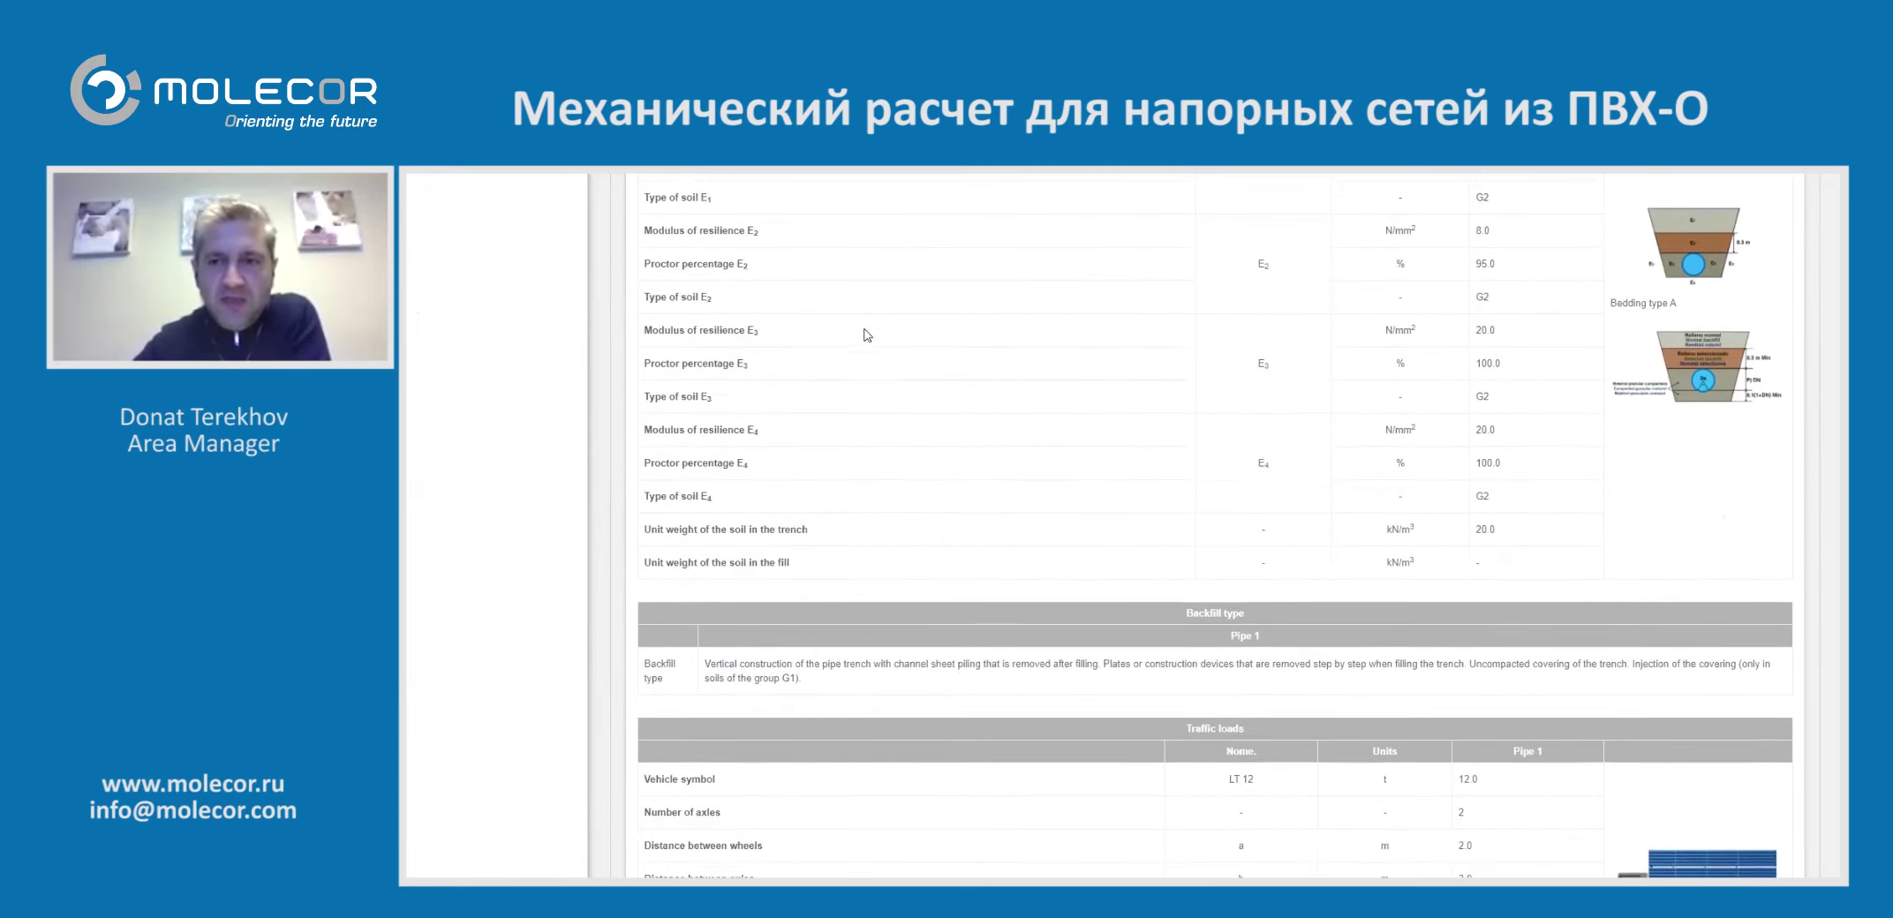
scroll(865, 335, "down", 12)
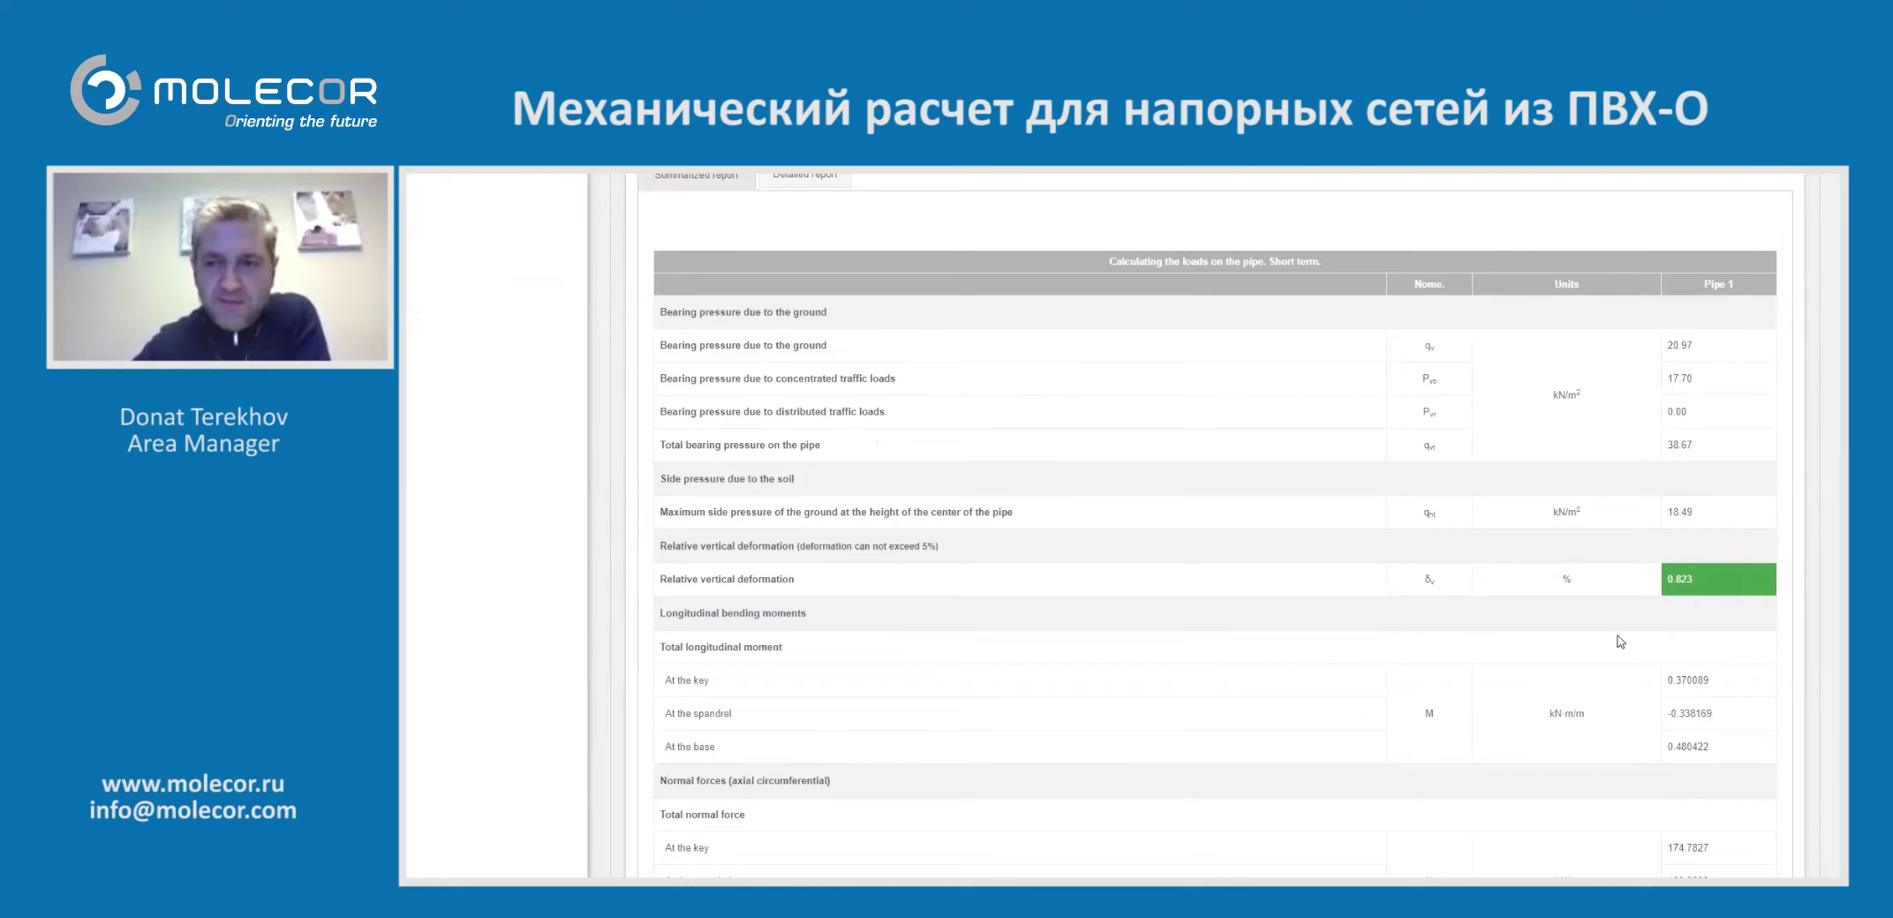
scroll(1620, 641, "down", 2)
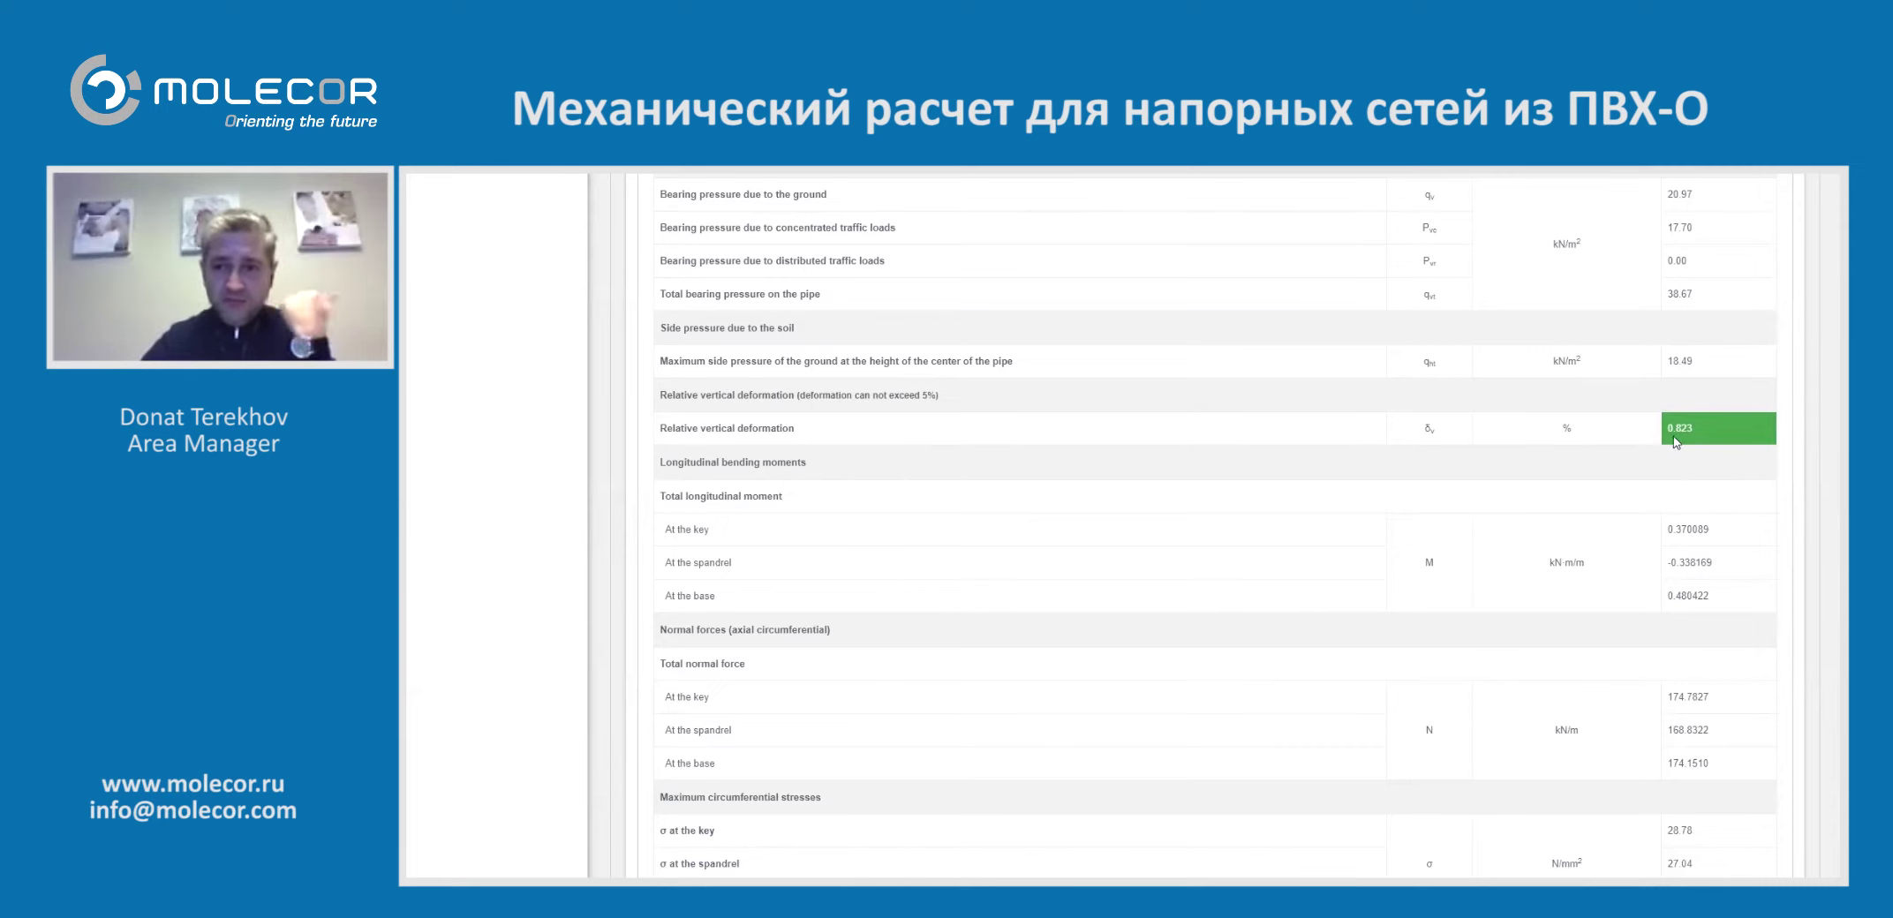
scroll(1683, 448, "down", 6)
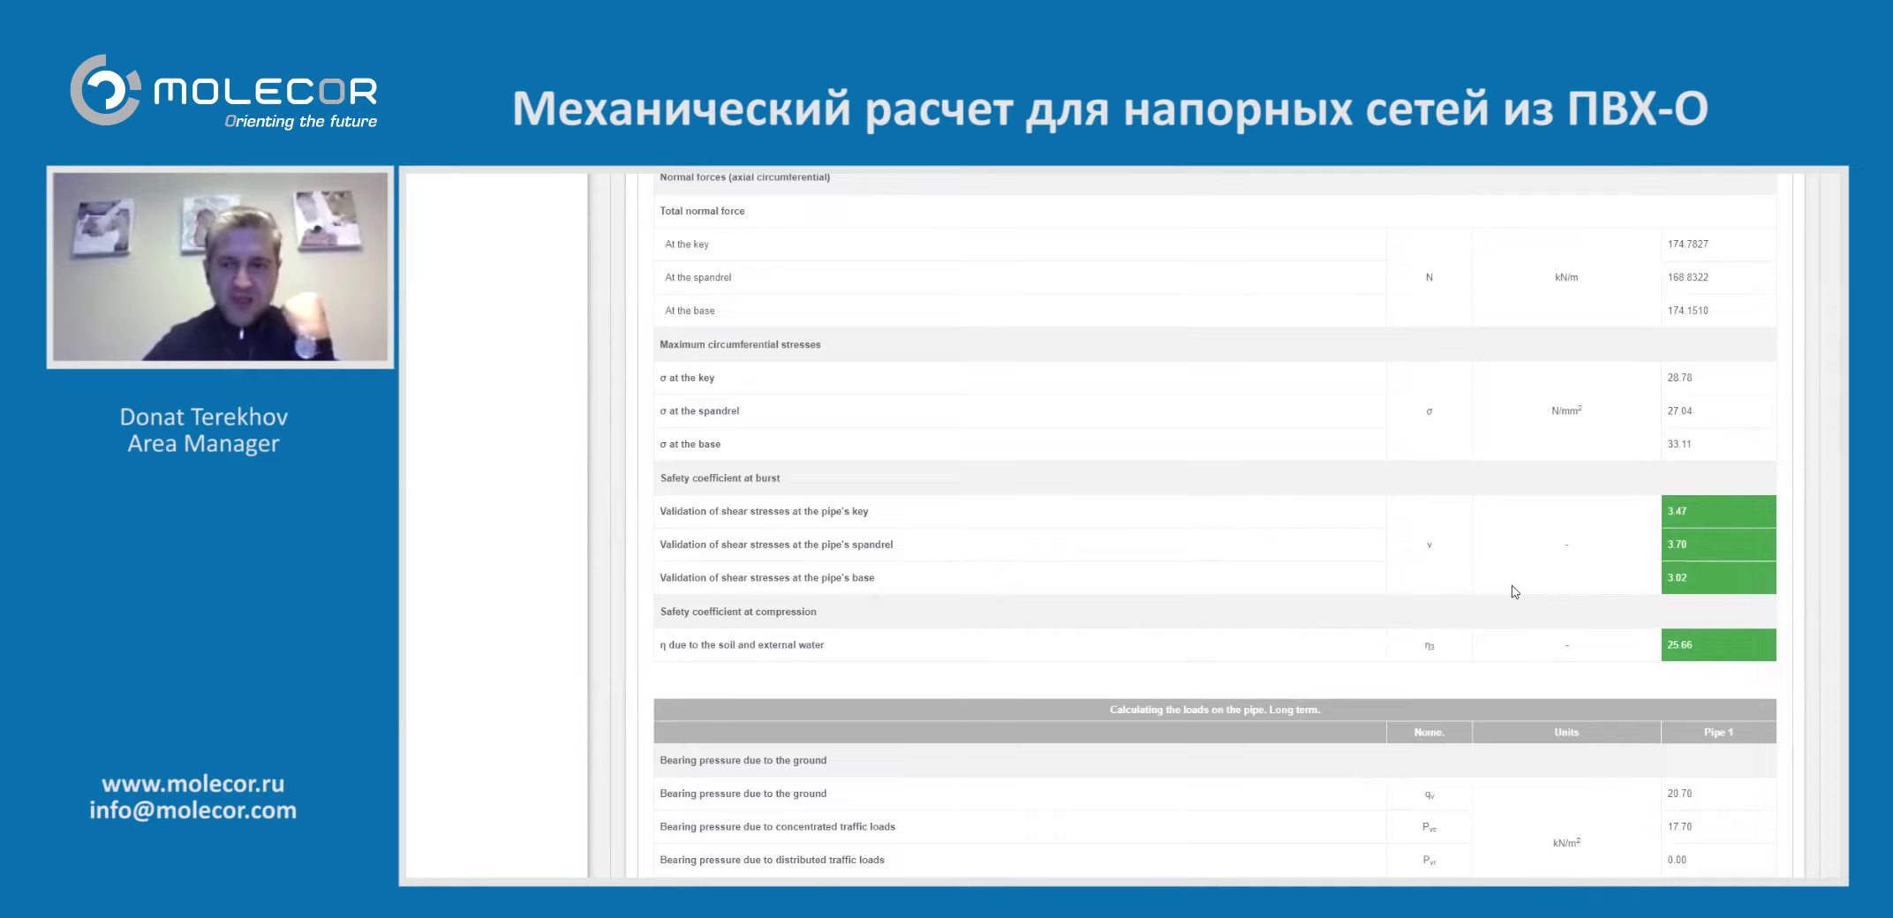
scroll(1515, 591, "down", 5)
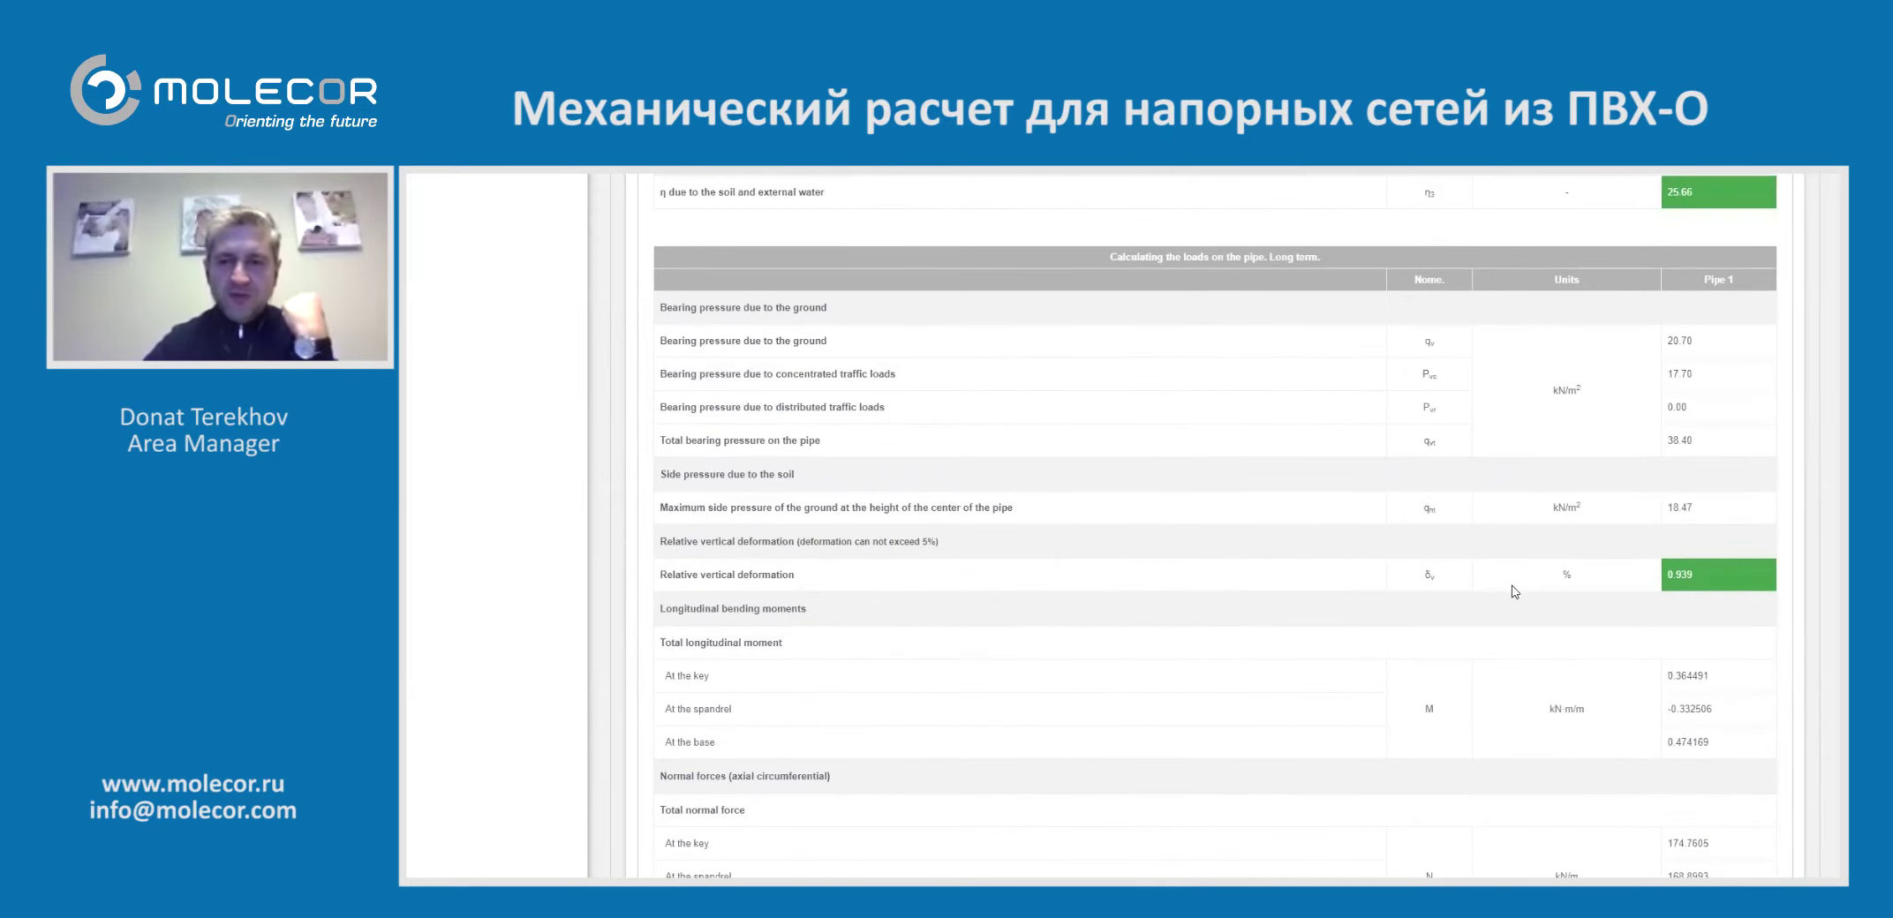
scroll(1515, 591, "down", 4)
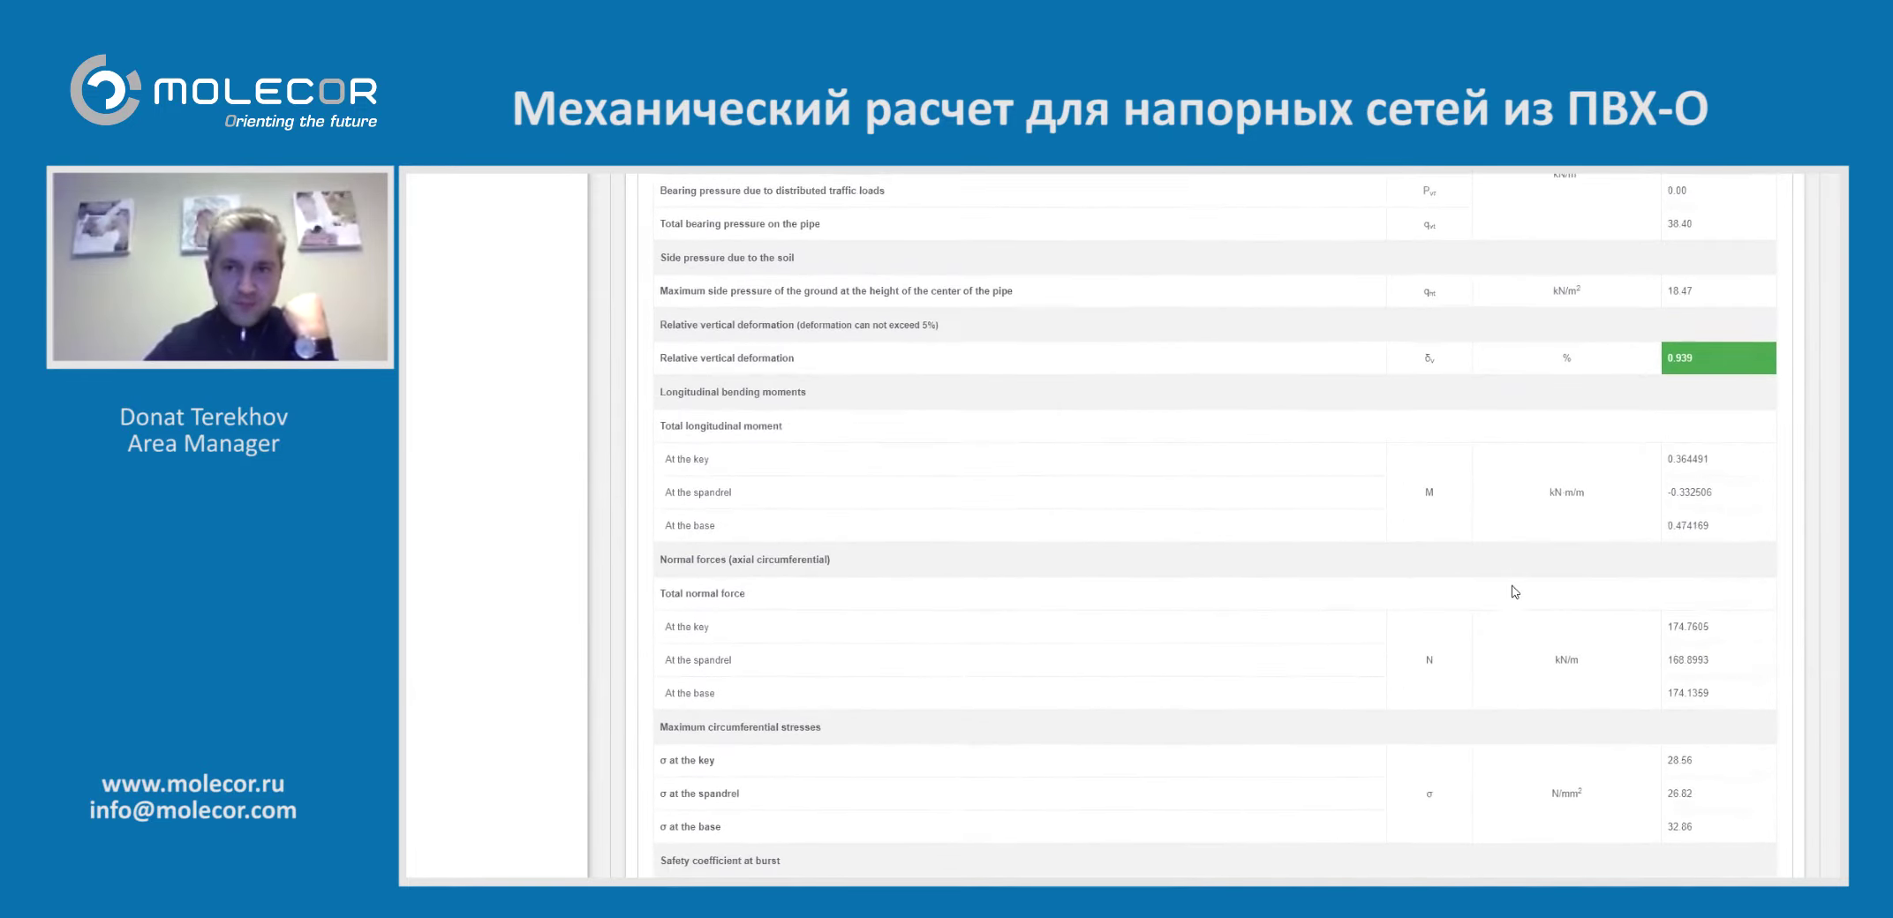
scroll(1515, 592, "down", 1)
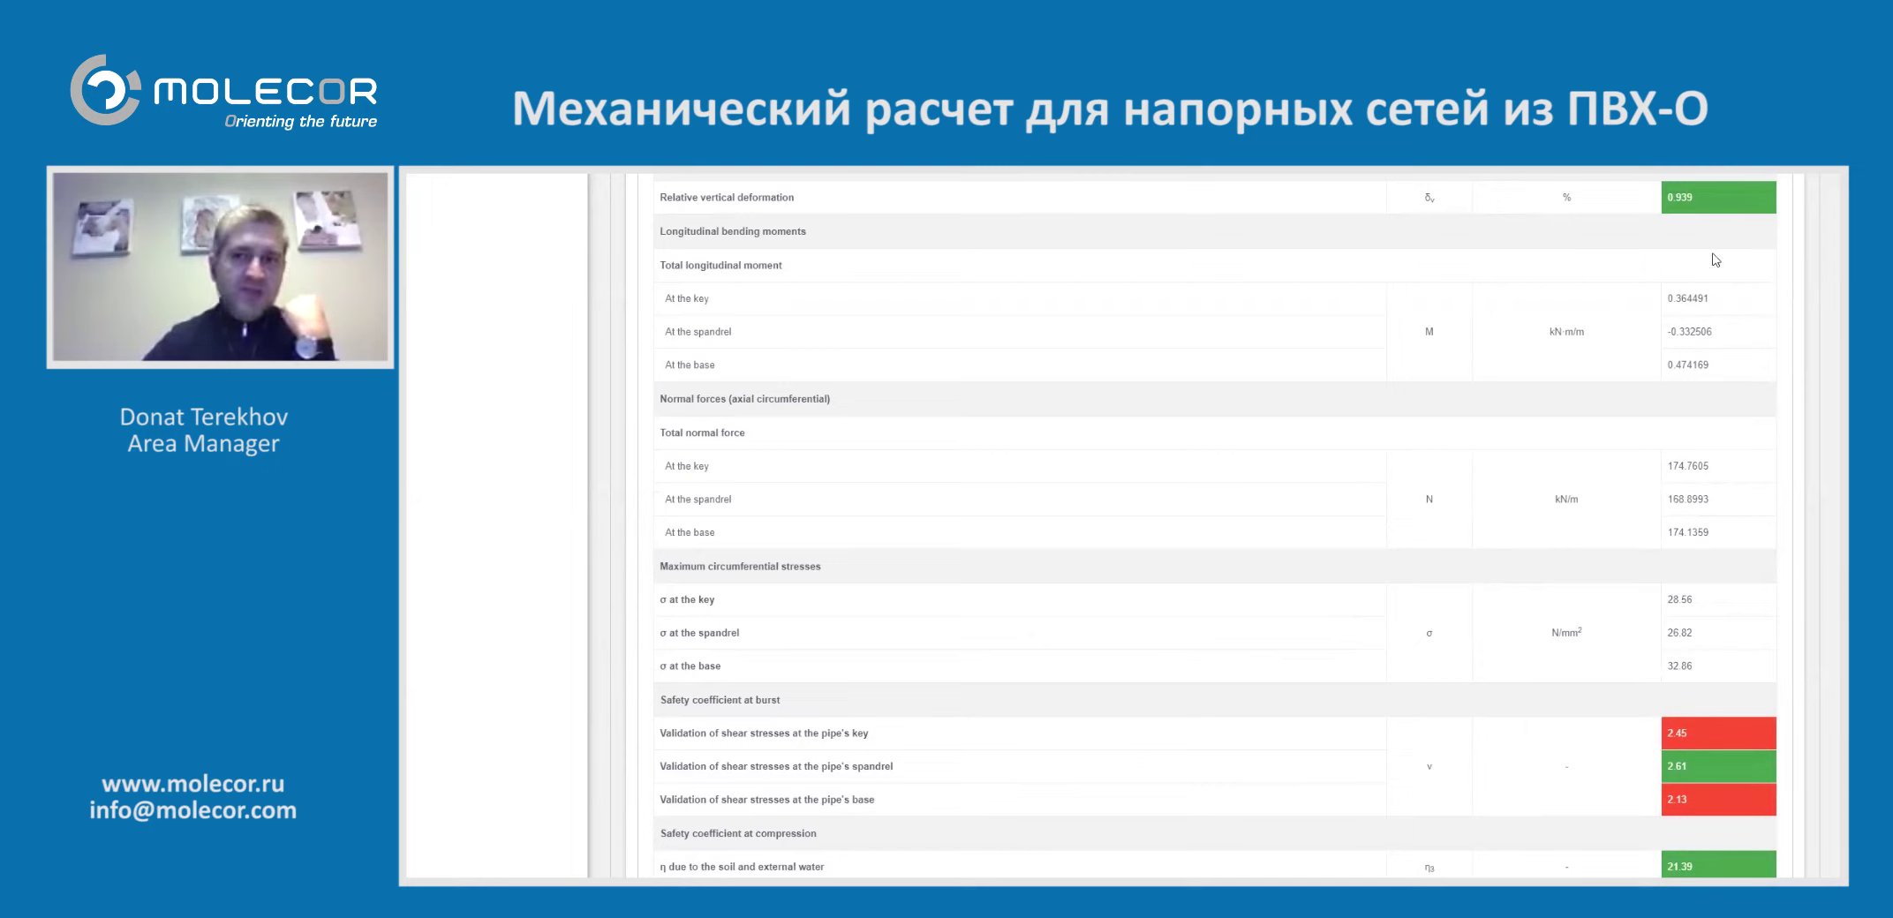
scroll(1628, 377, "down", 4)
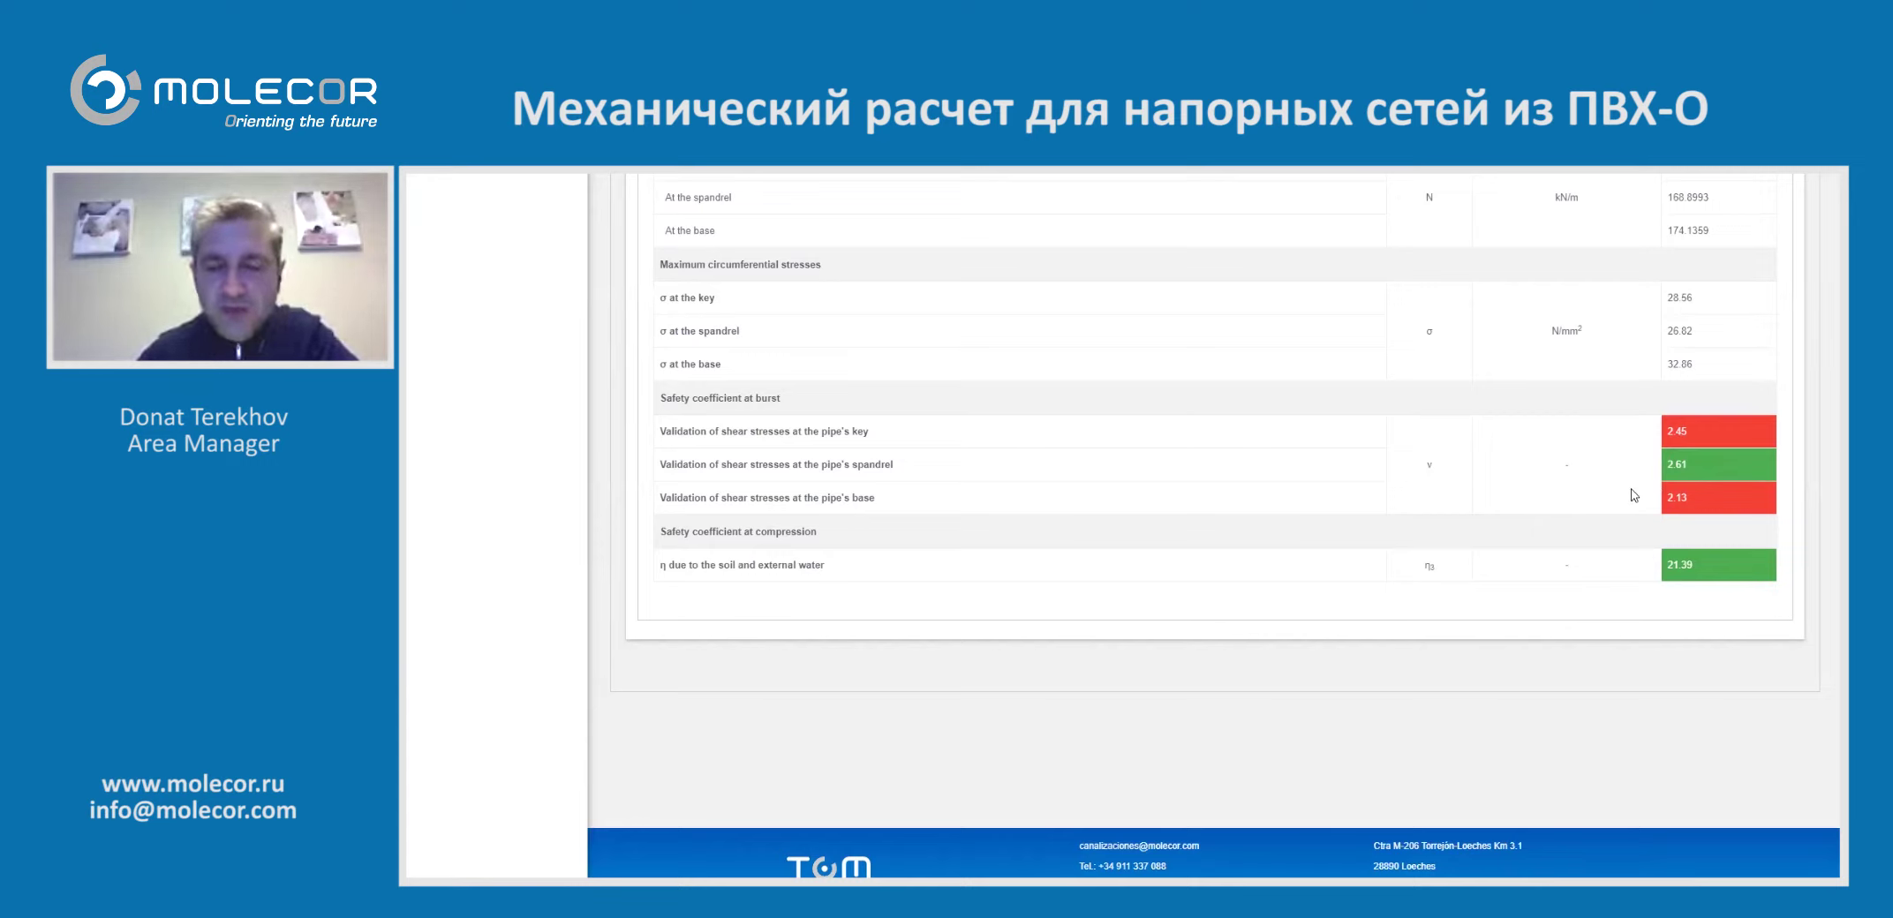
Open the changes for validation from the results report and calculate the recommended parameter changes for pipe one
scroll(1634, 496, "up", 10)
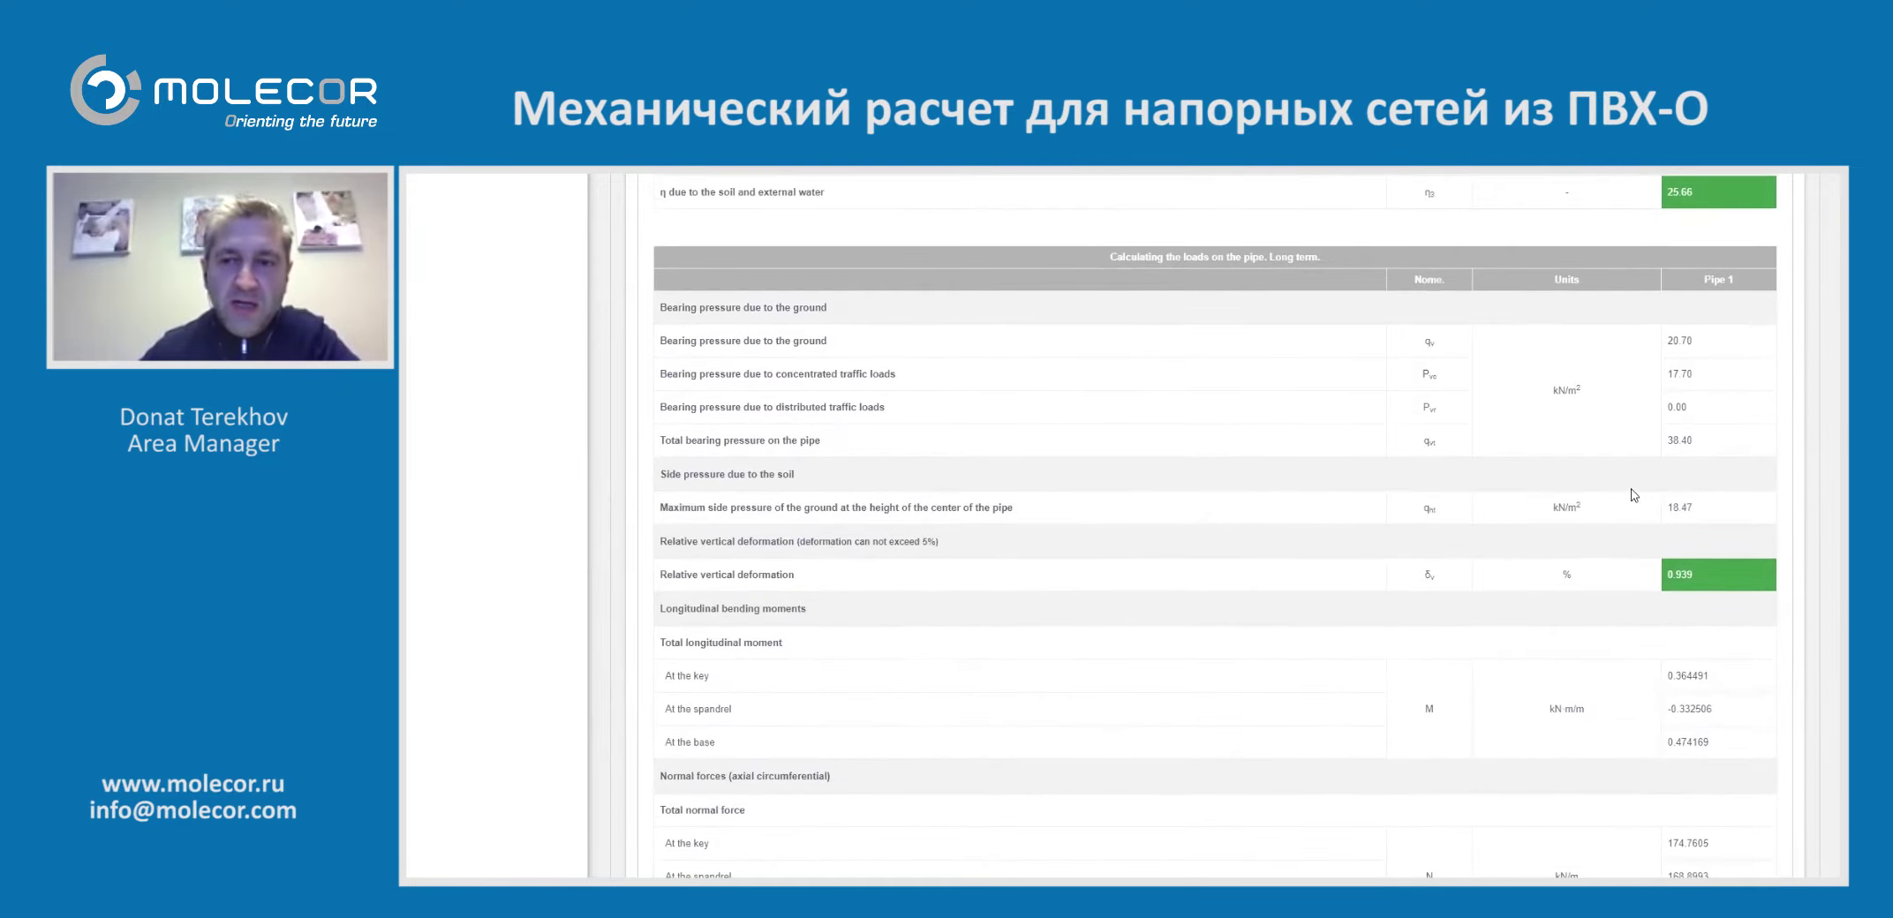
scroll(1634, 495, "down", 5)
scroll(1634, 495, "up", 15)
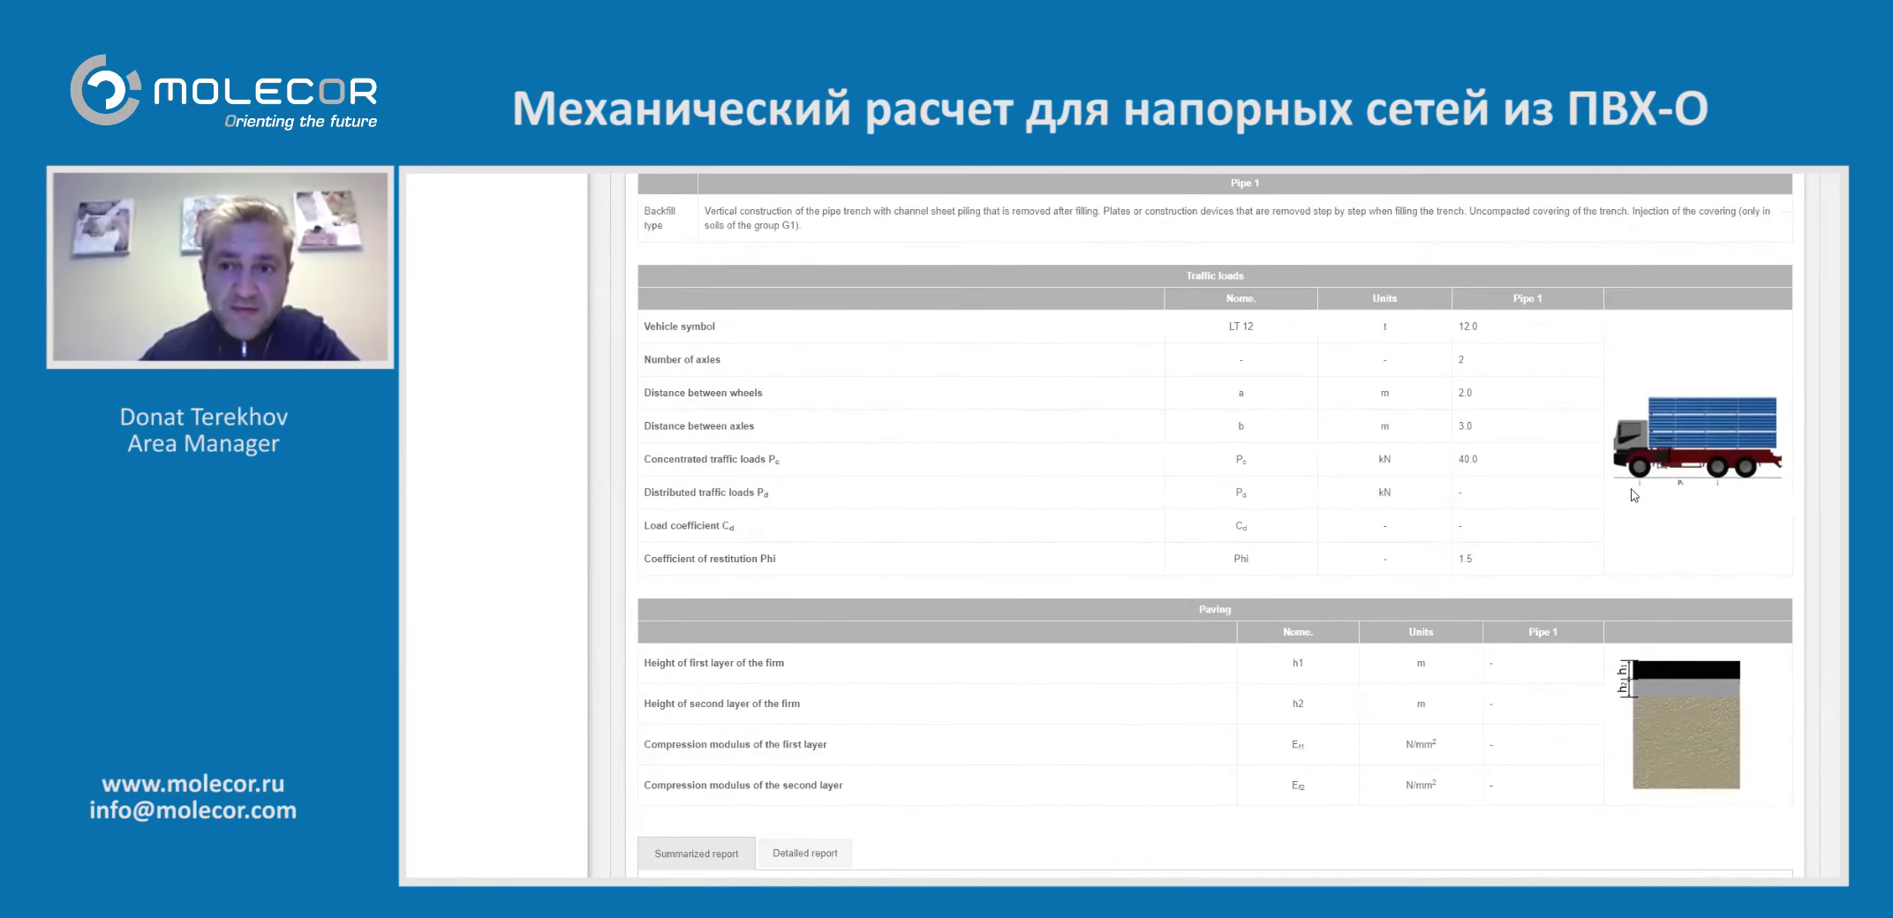
scroll(1634, 495, "up", 15)
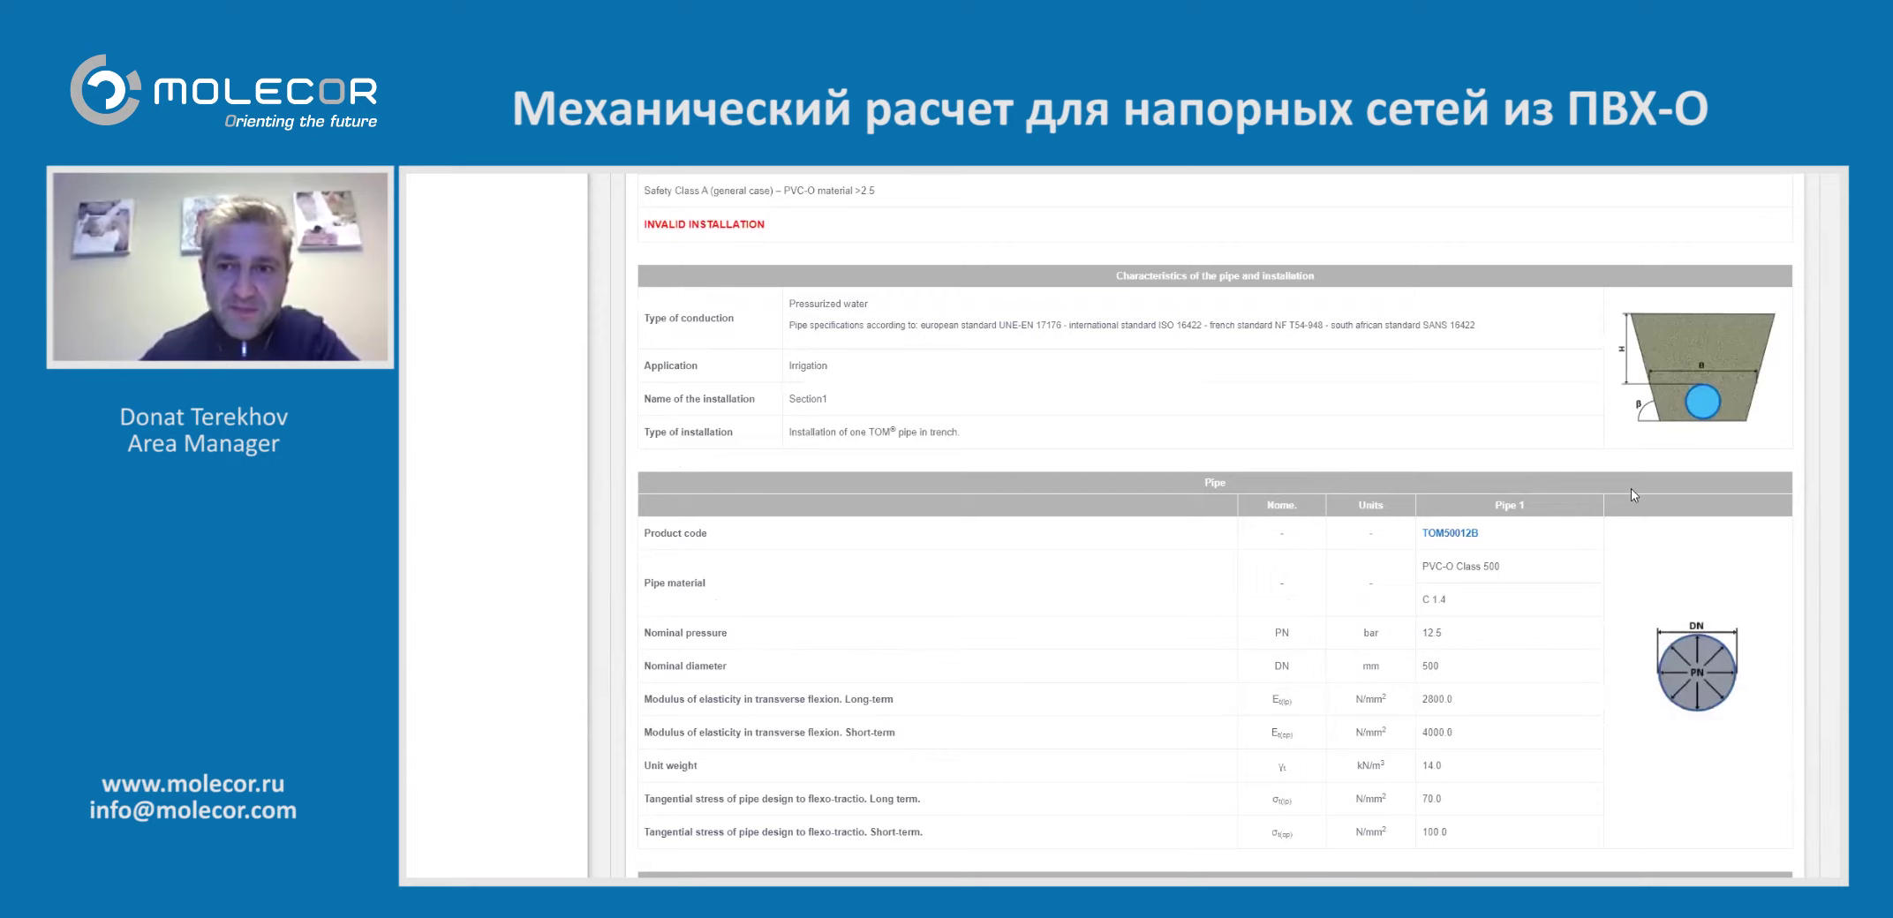
scroll(1632, 495, "up", 3)
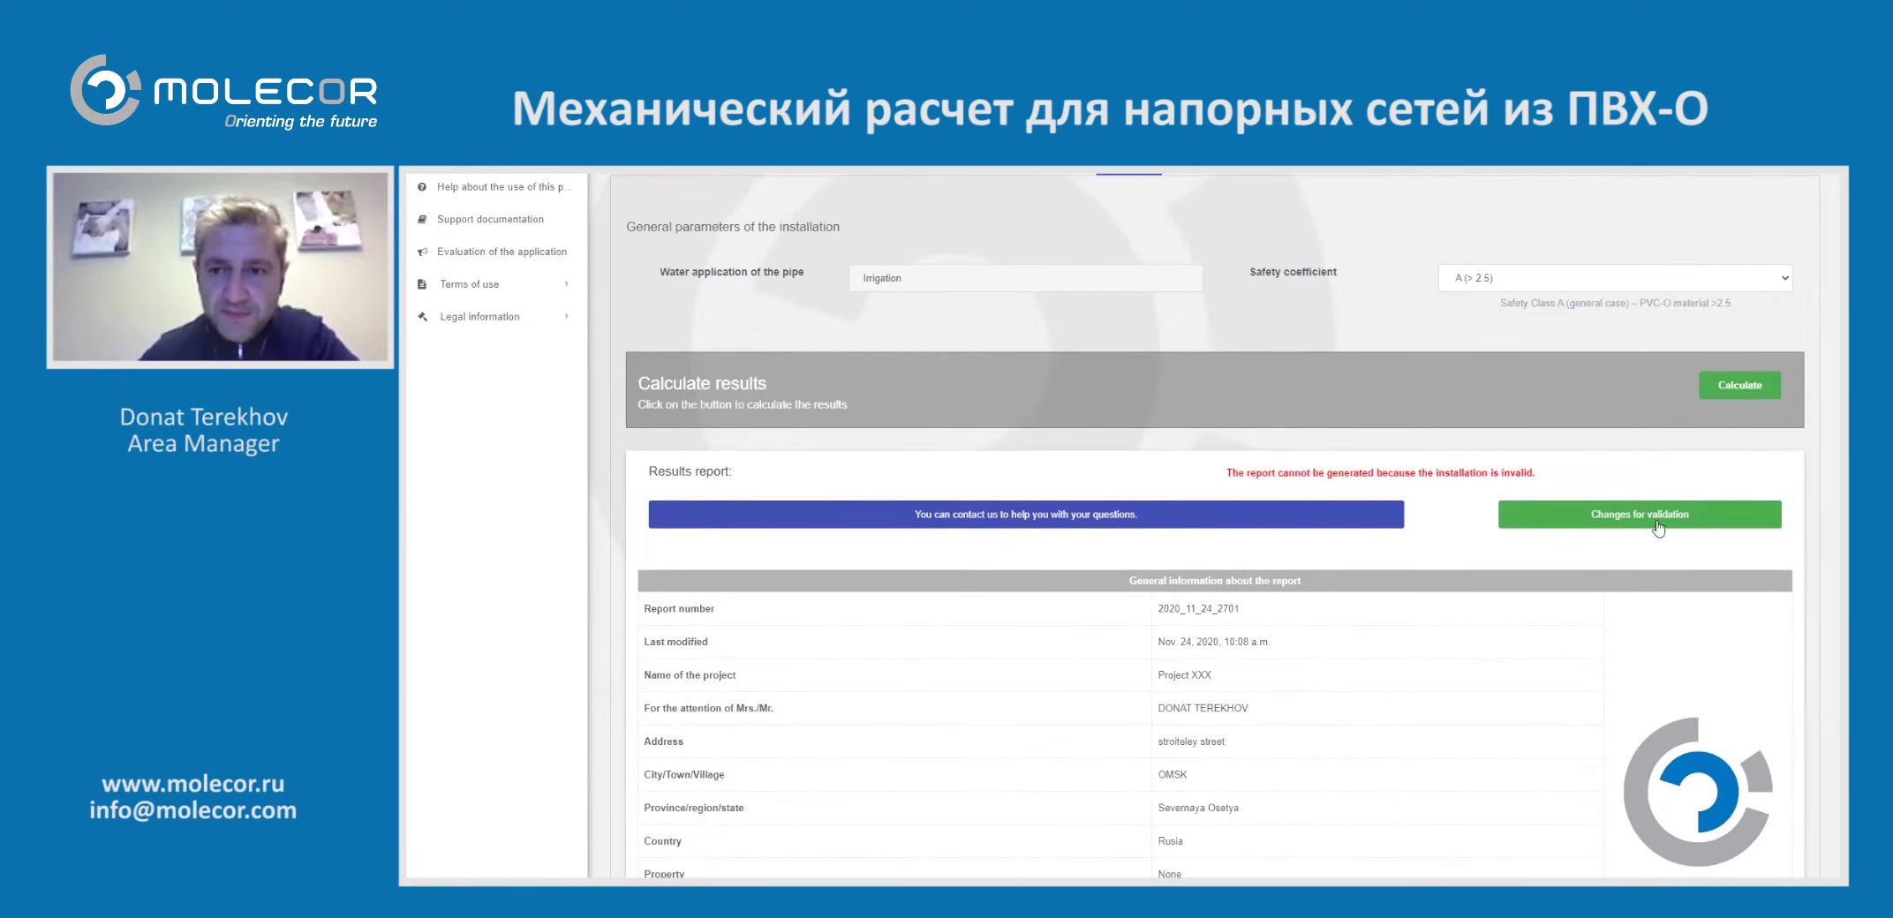
left_click(1605, 525)
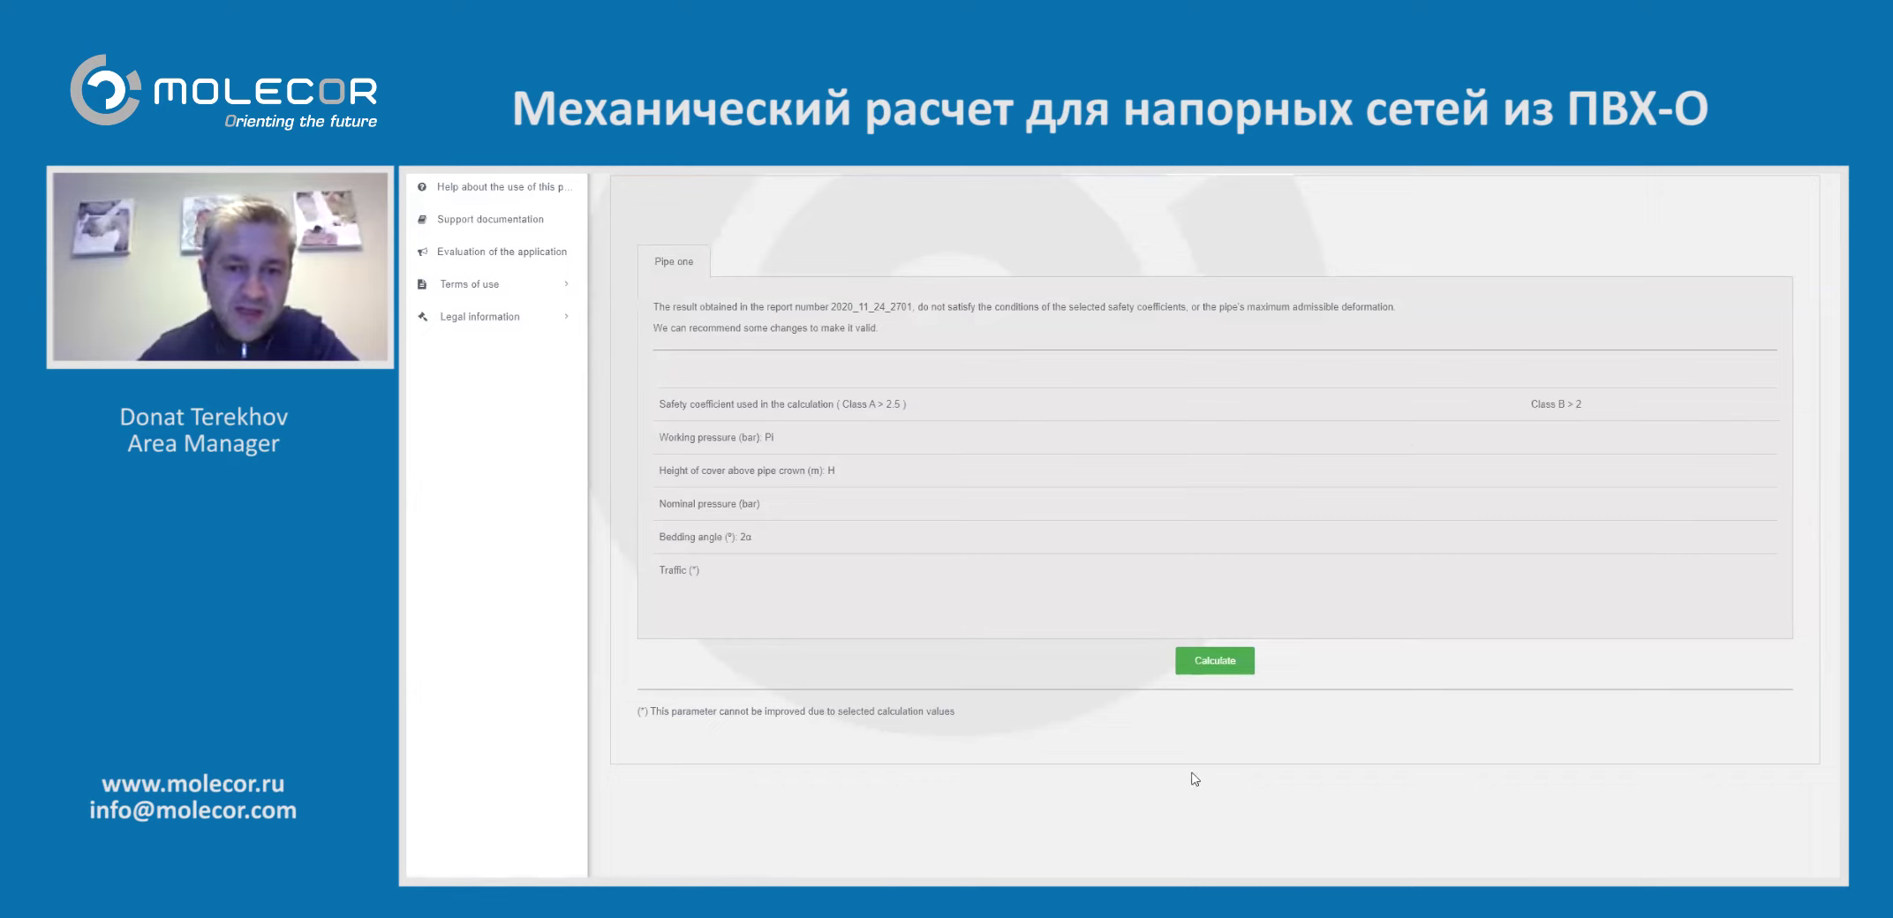
left_click(1214, 665)
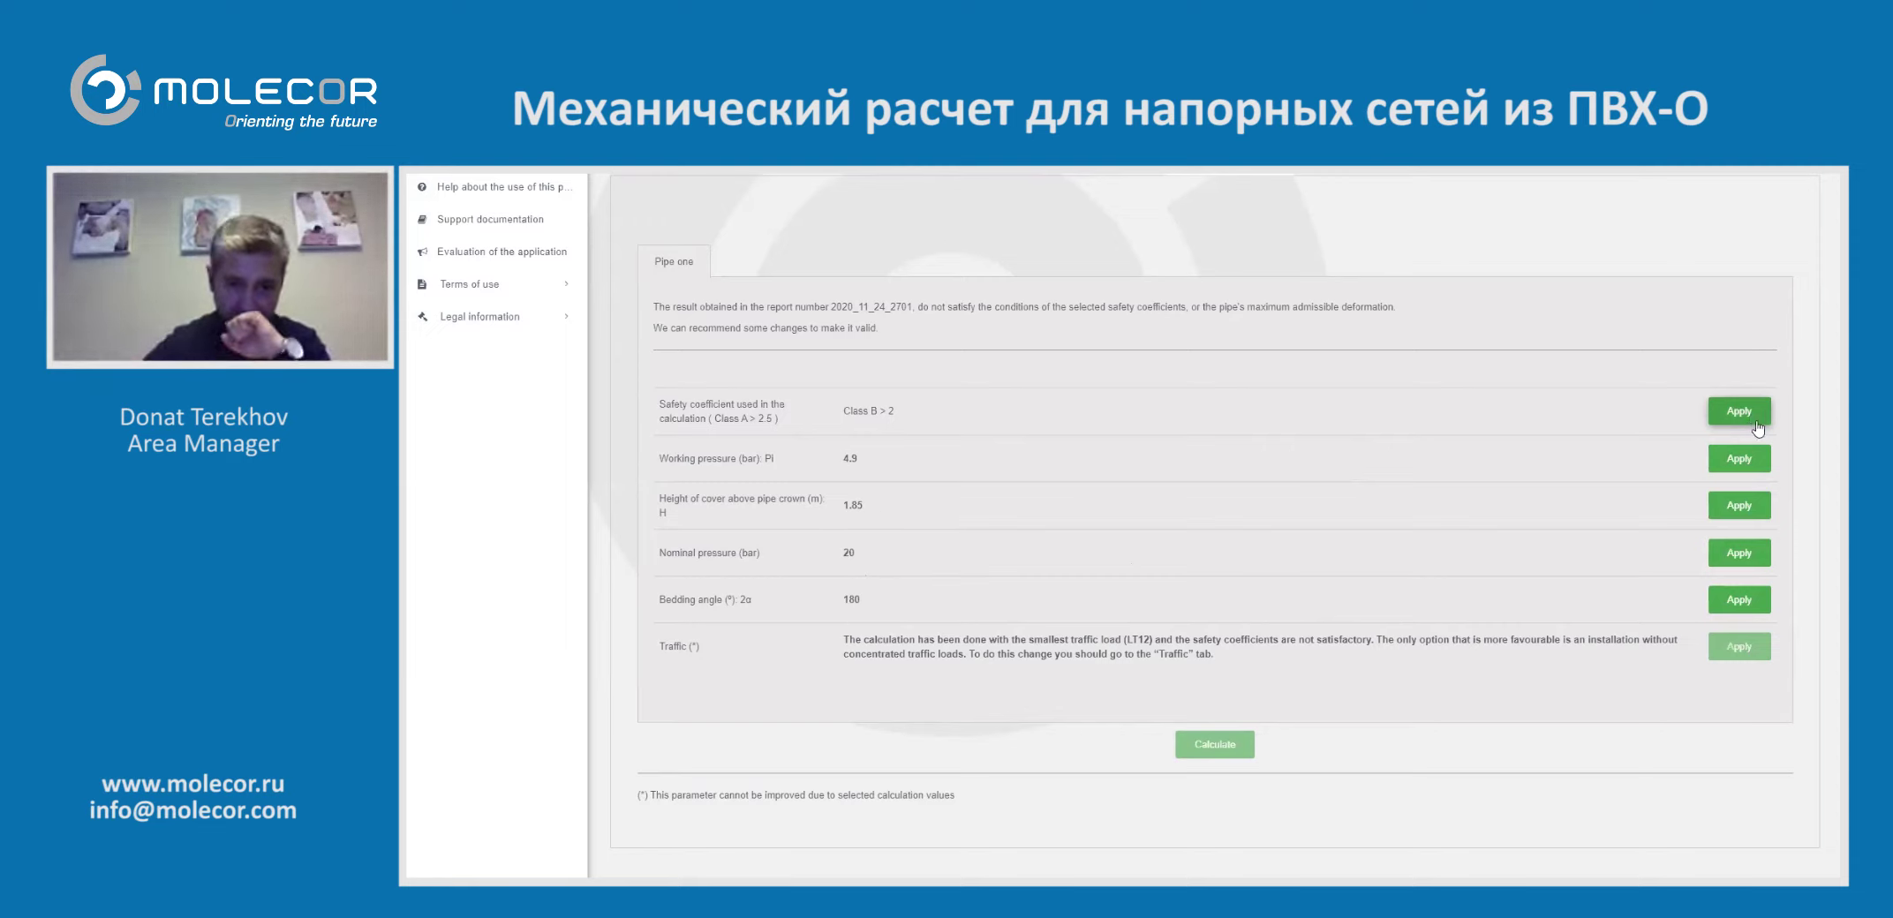
Return to the pipe dimensions, review the diameter and nominal pressure table, and save the data
scroll(1607, 622, "up", 1)
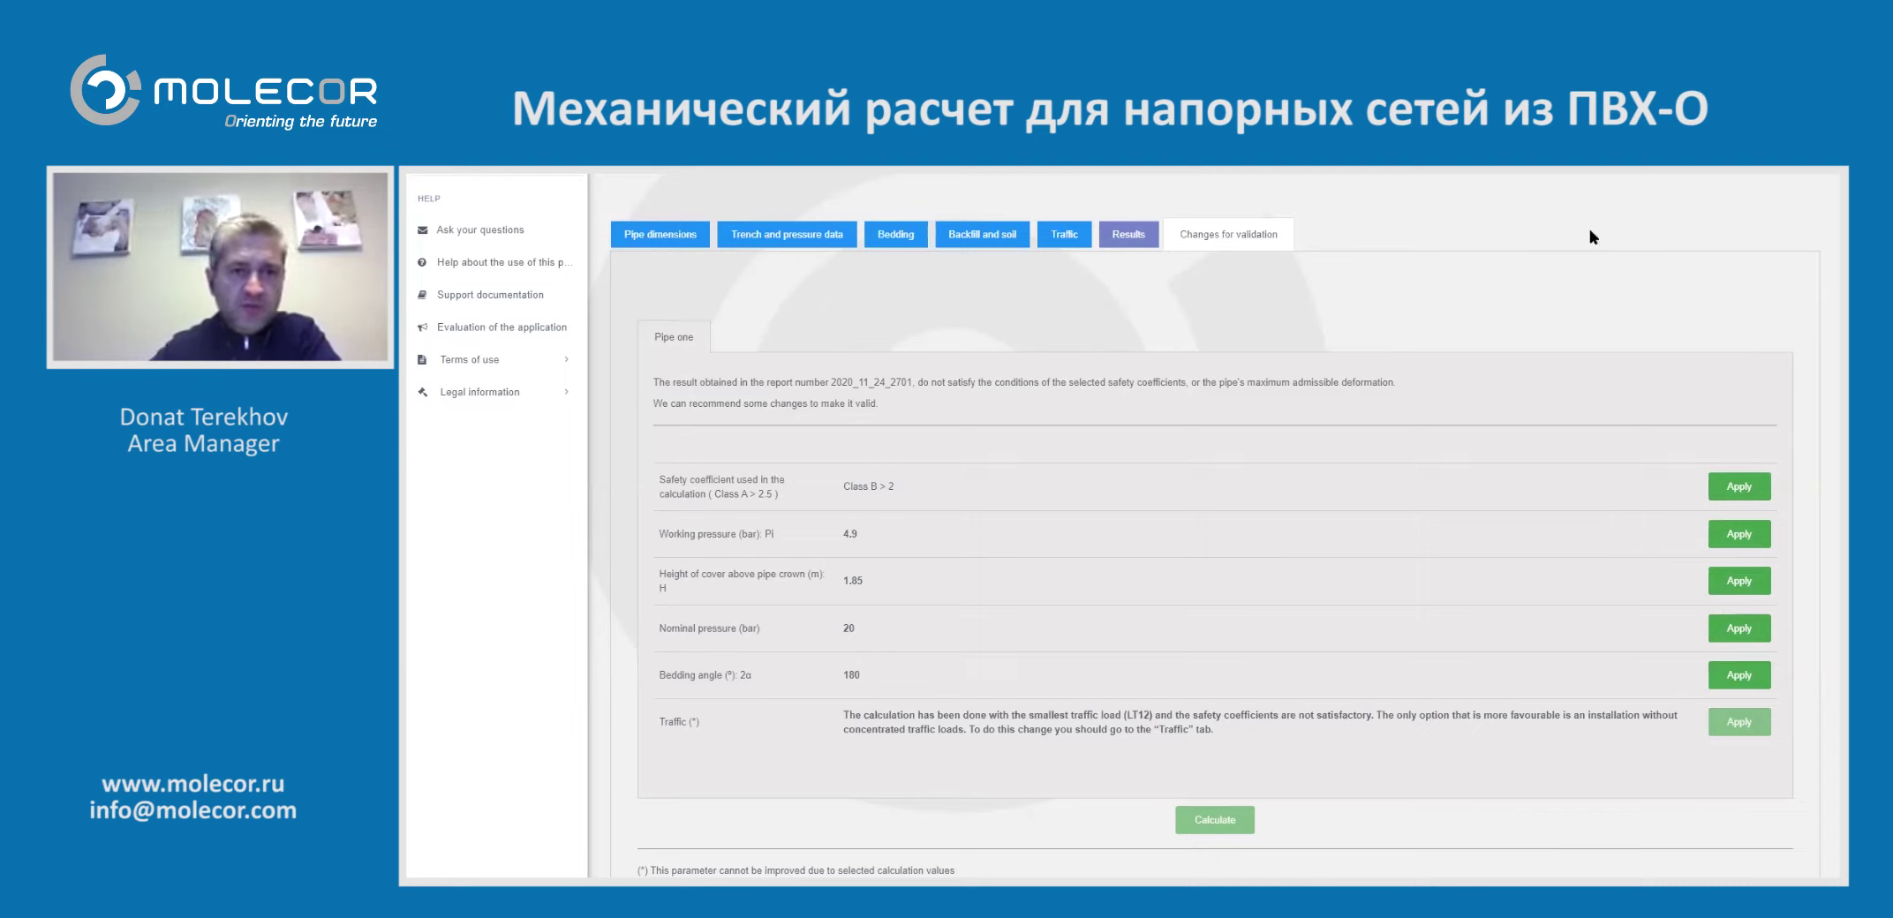
left_click(660, 233)
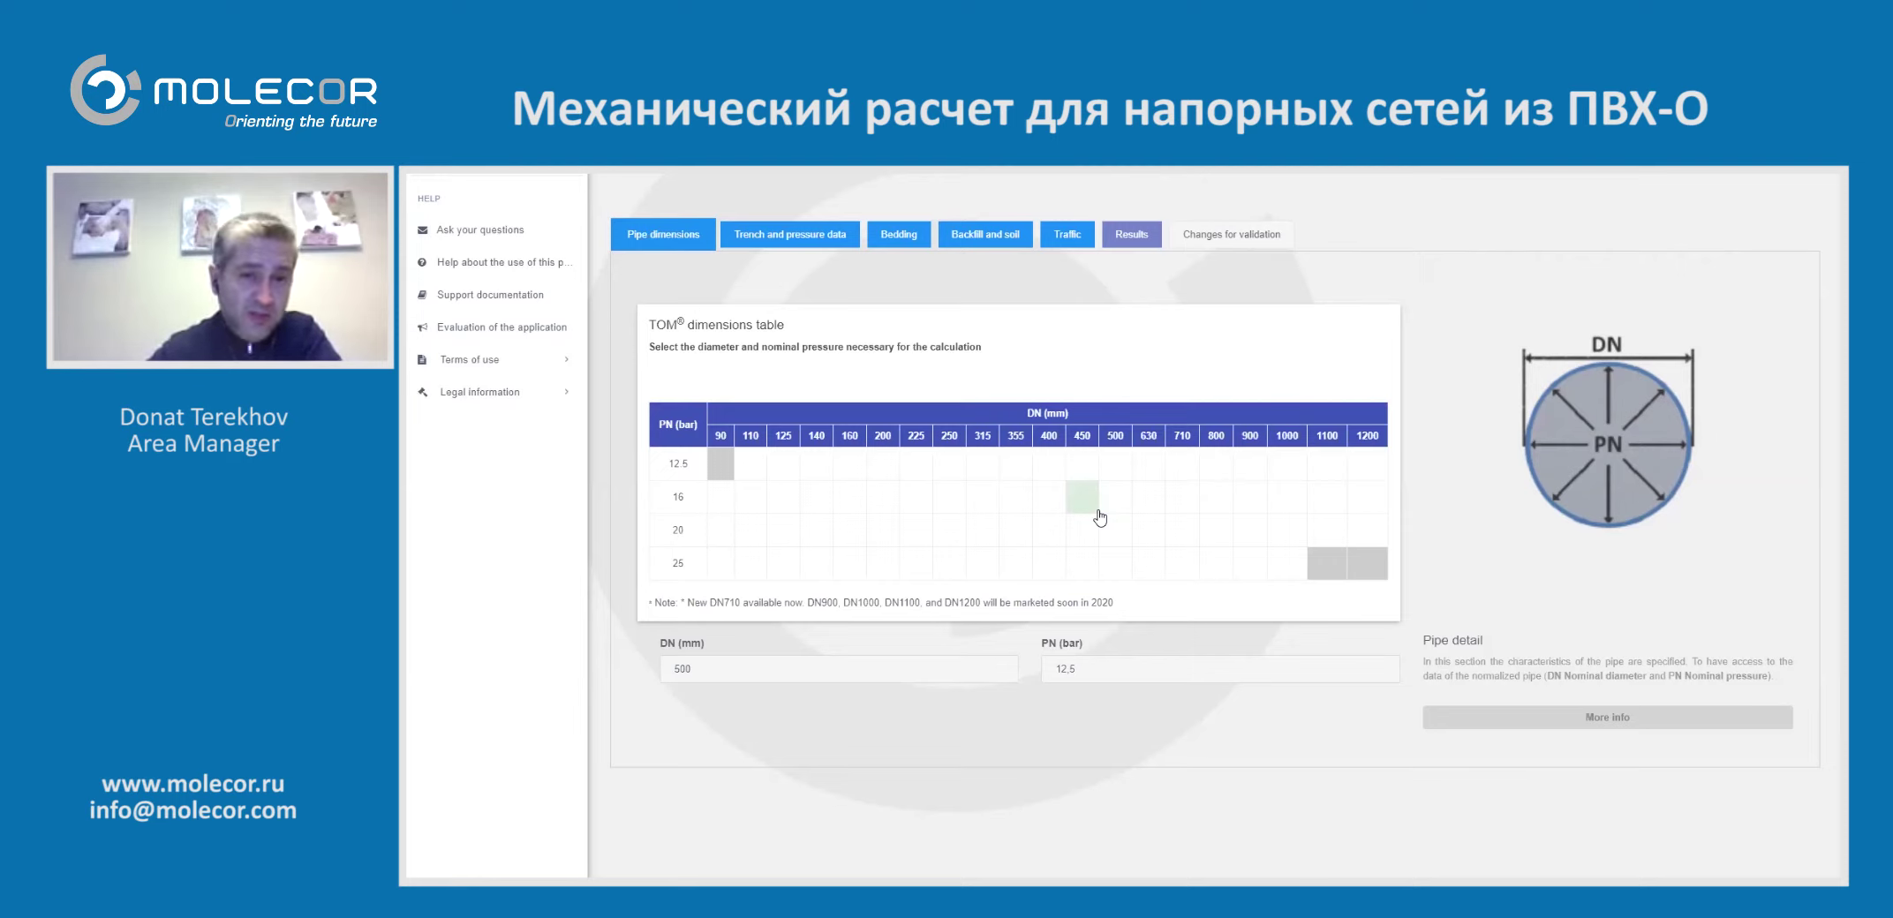
left_click(774, 238)
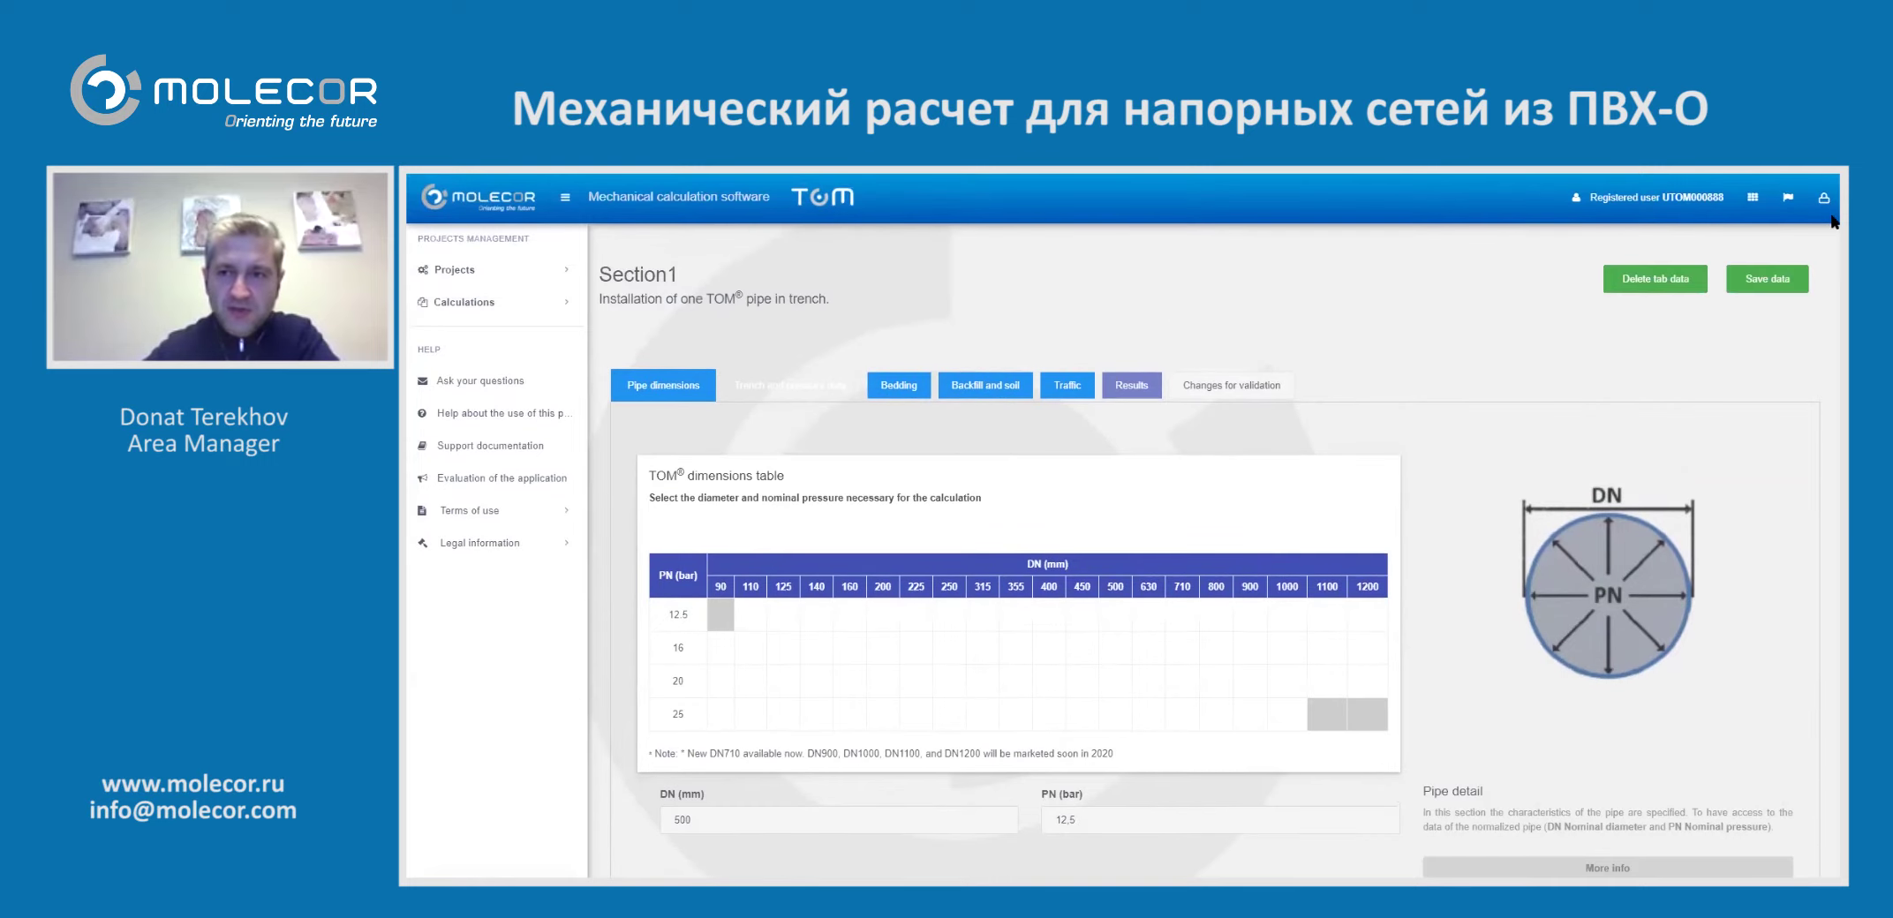
left_click(1767, 279)
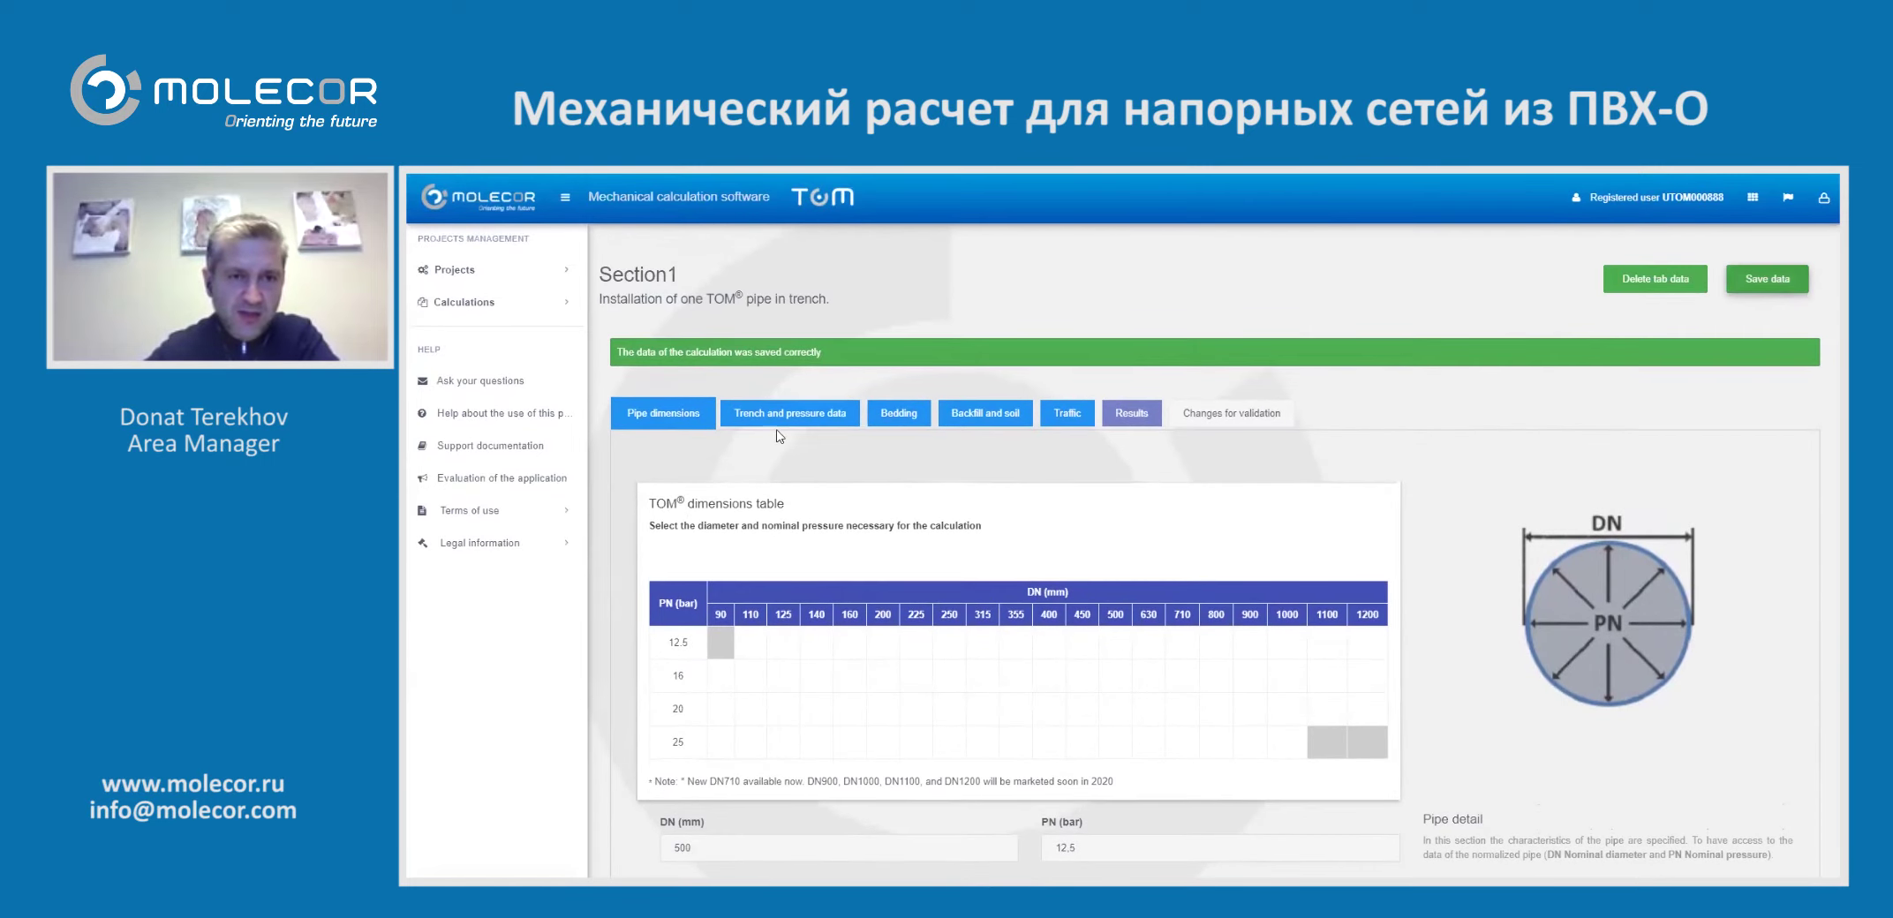
Set the trench's height of cover above the pipe crown H to 1.4 m and save the trench data
left_click(793, 418)
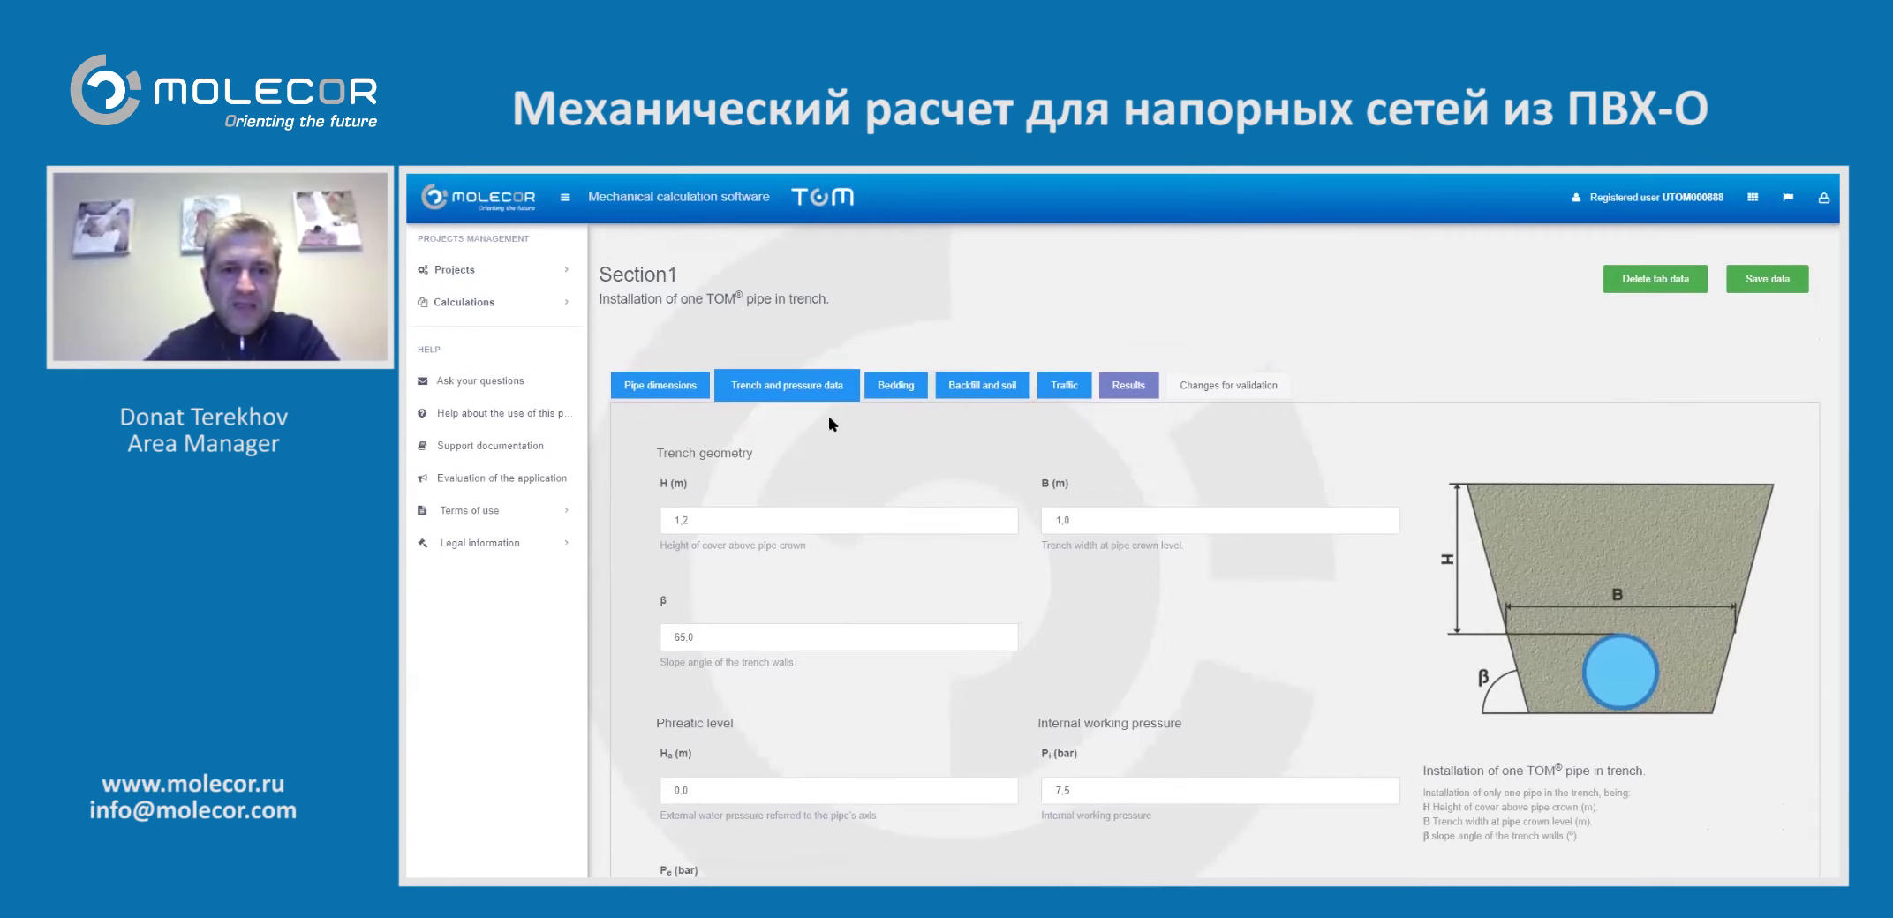
scroll(828, 416, "down", 1)
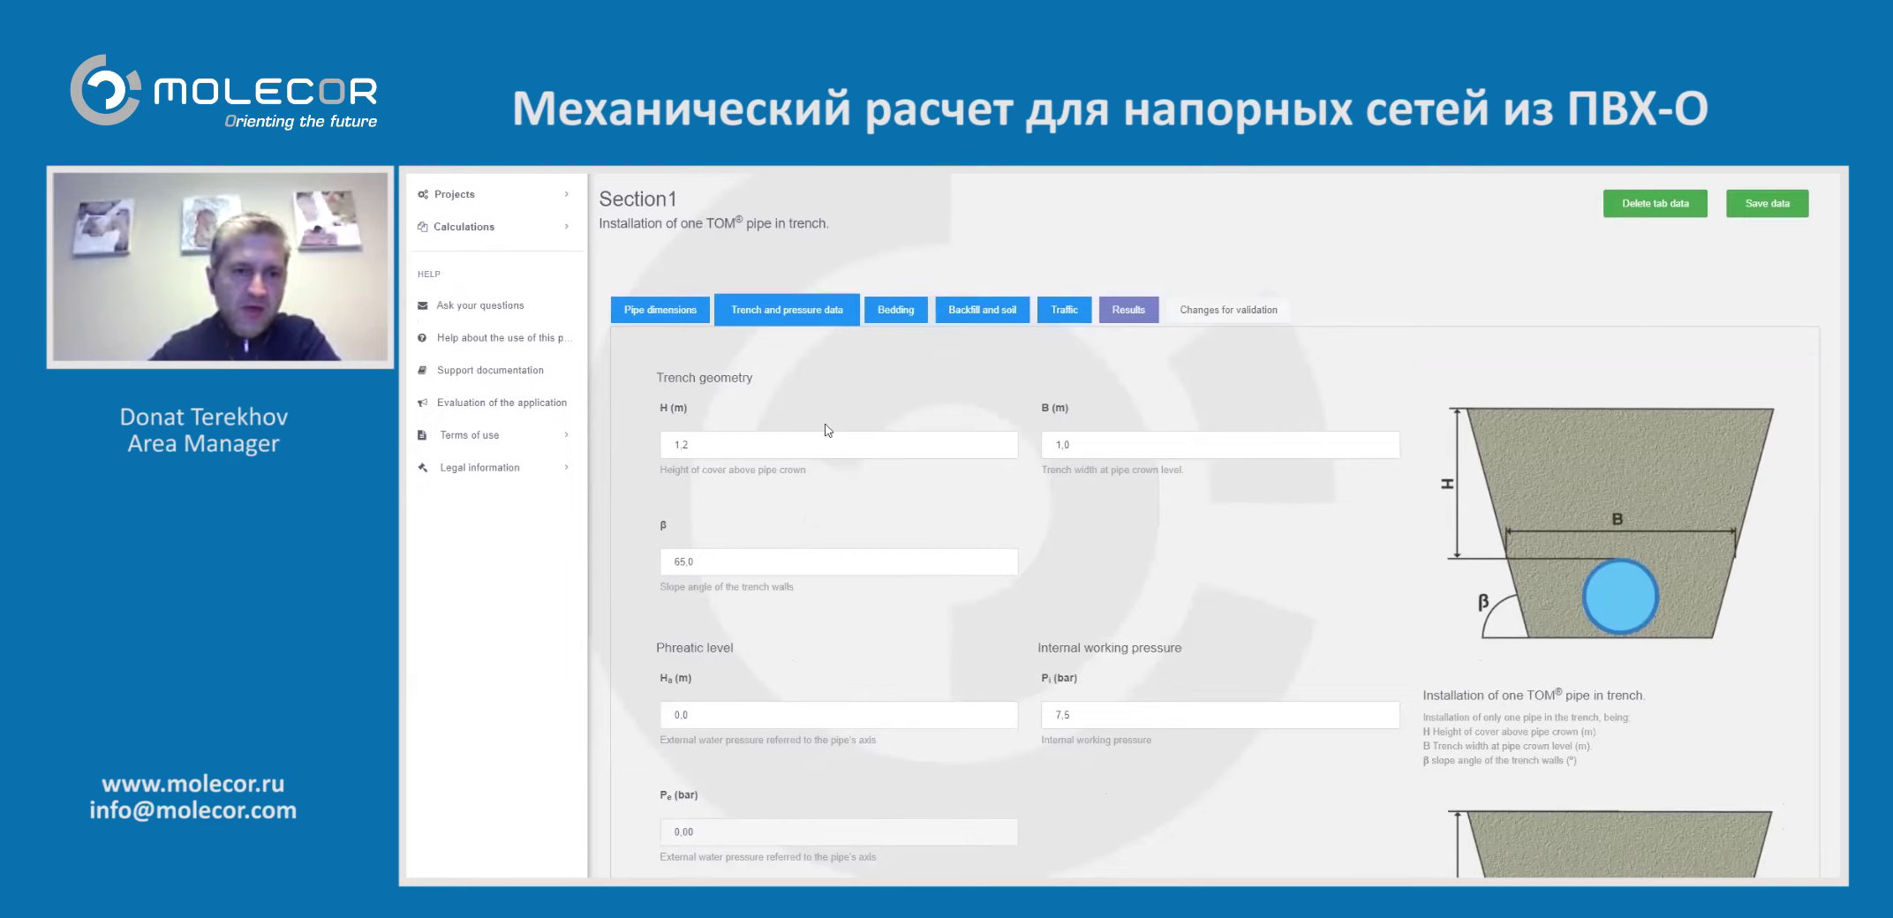
left_click(702, 444)
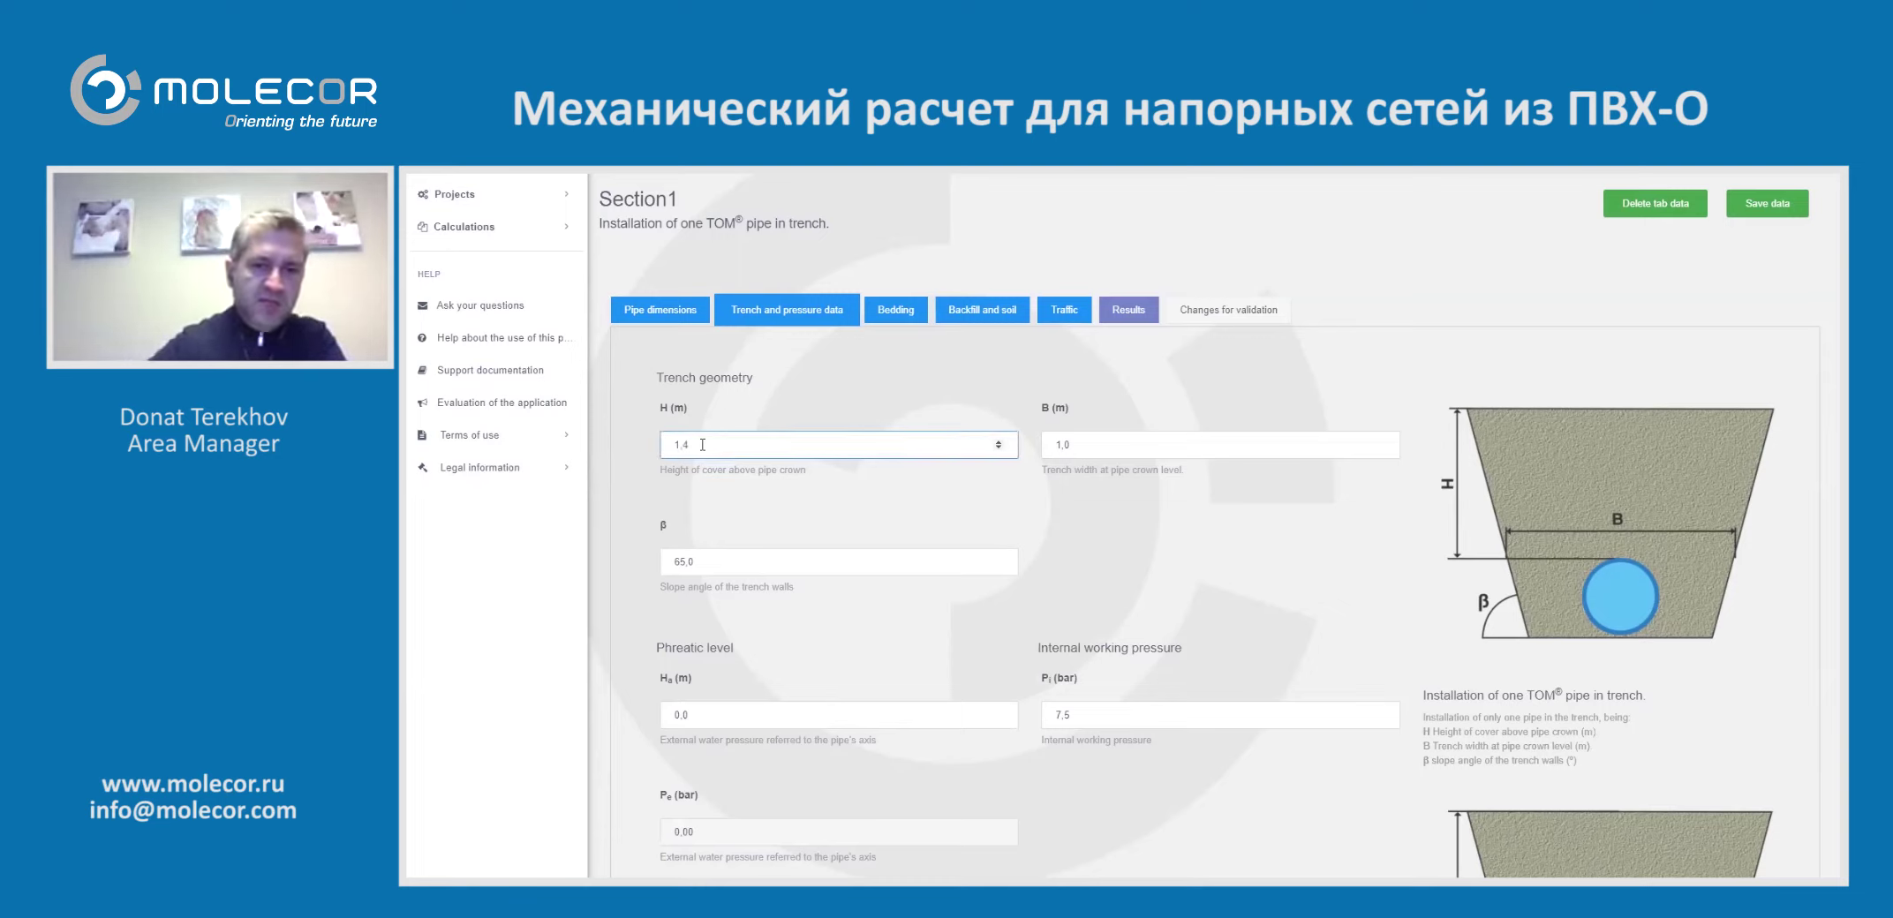
scroll(1248, 578, "down", 3)
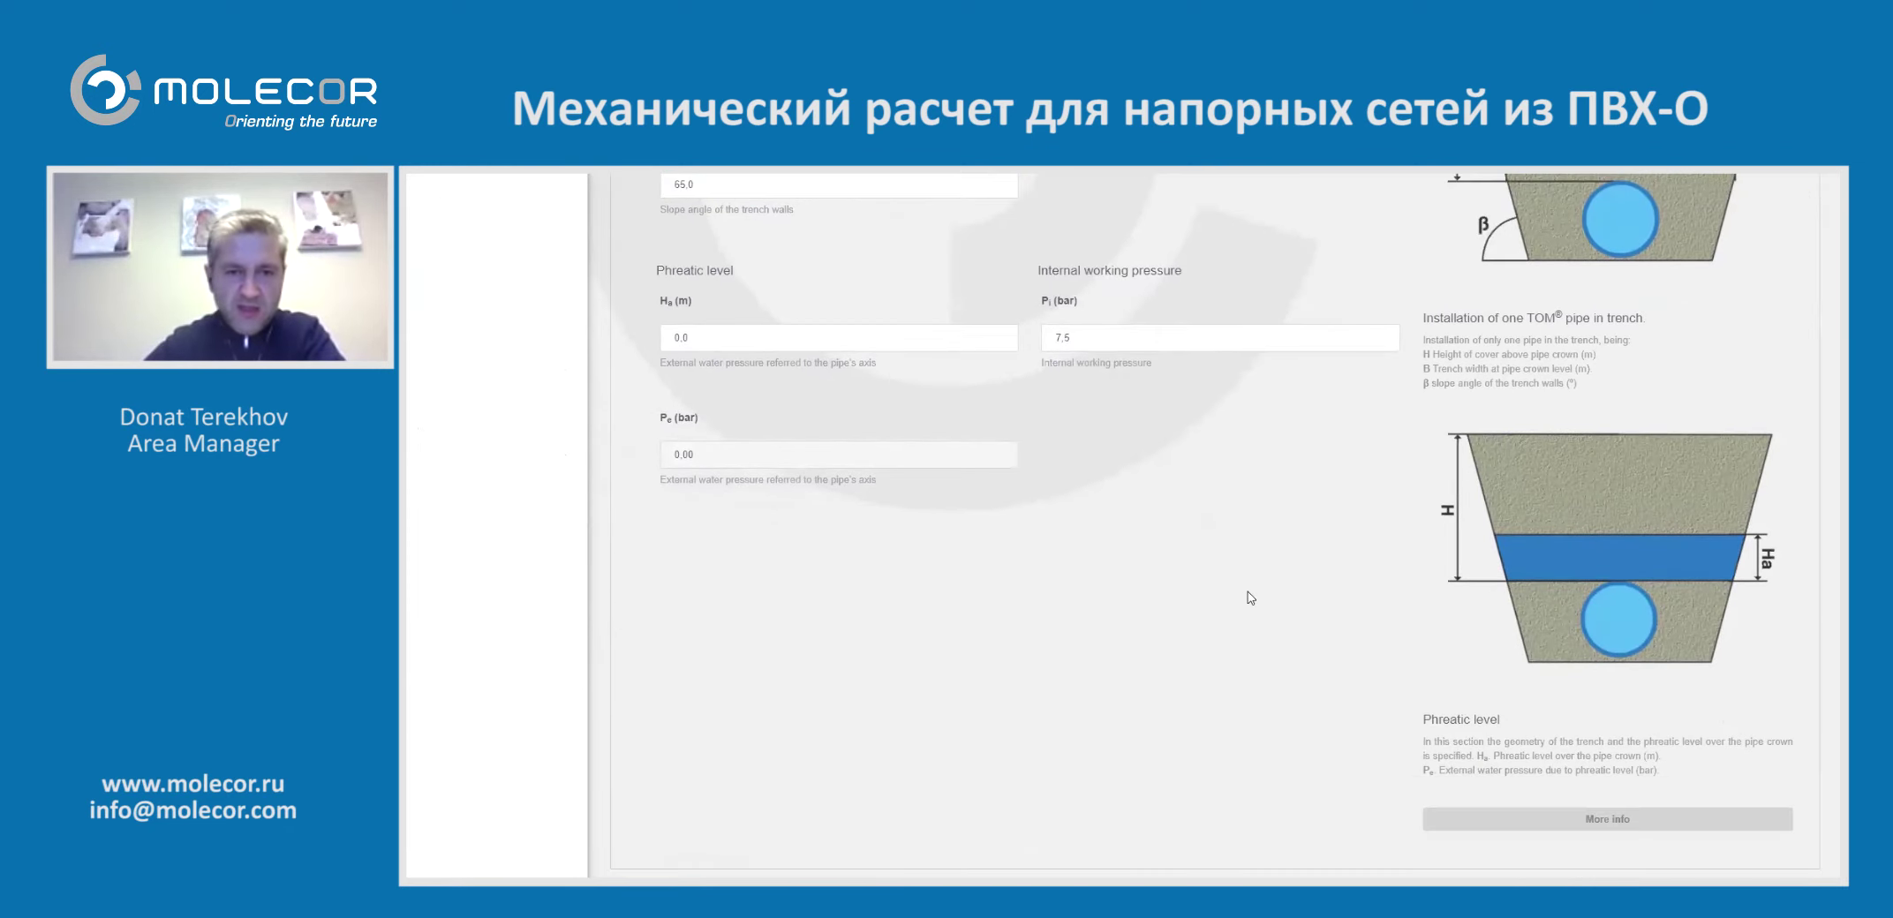
scroll(1251, 598, "up", 5)
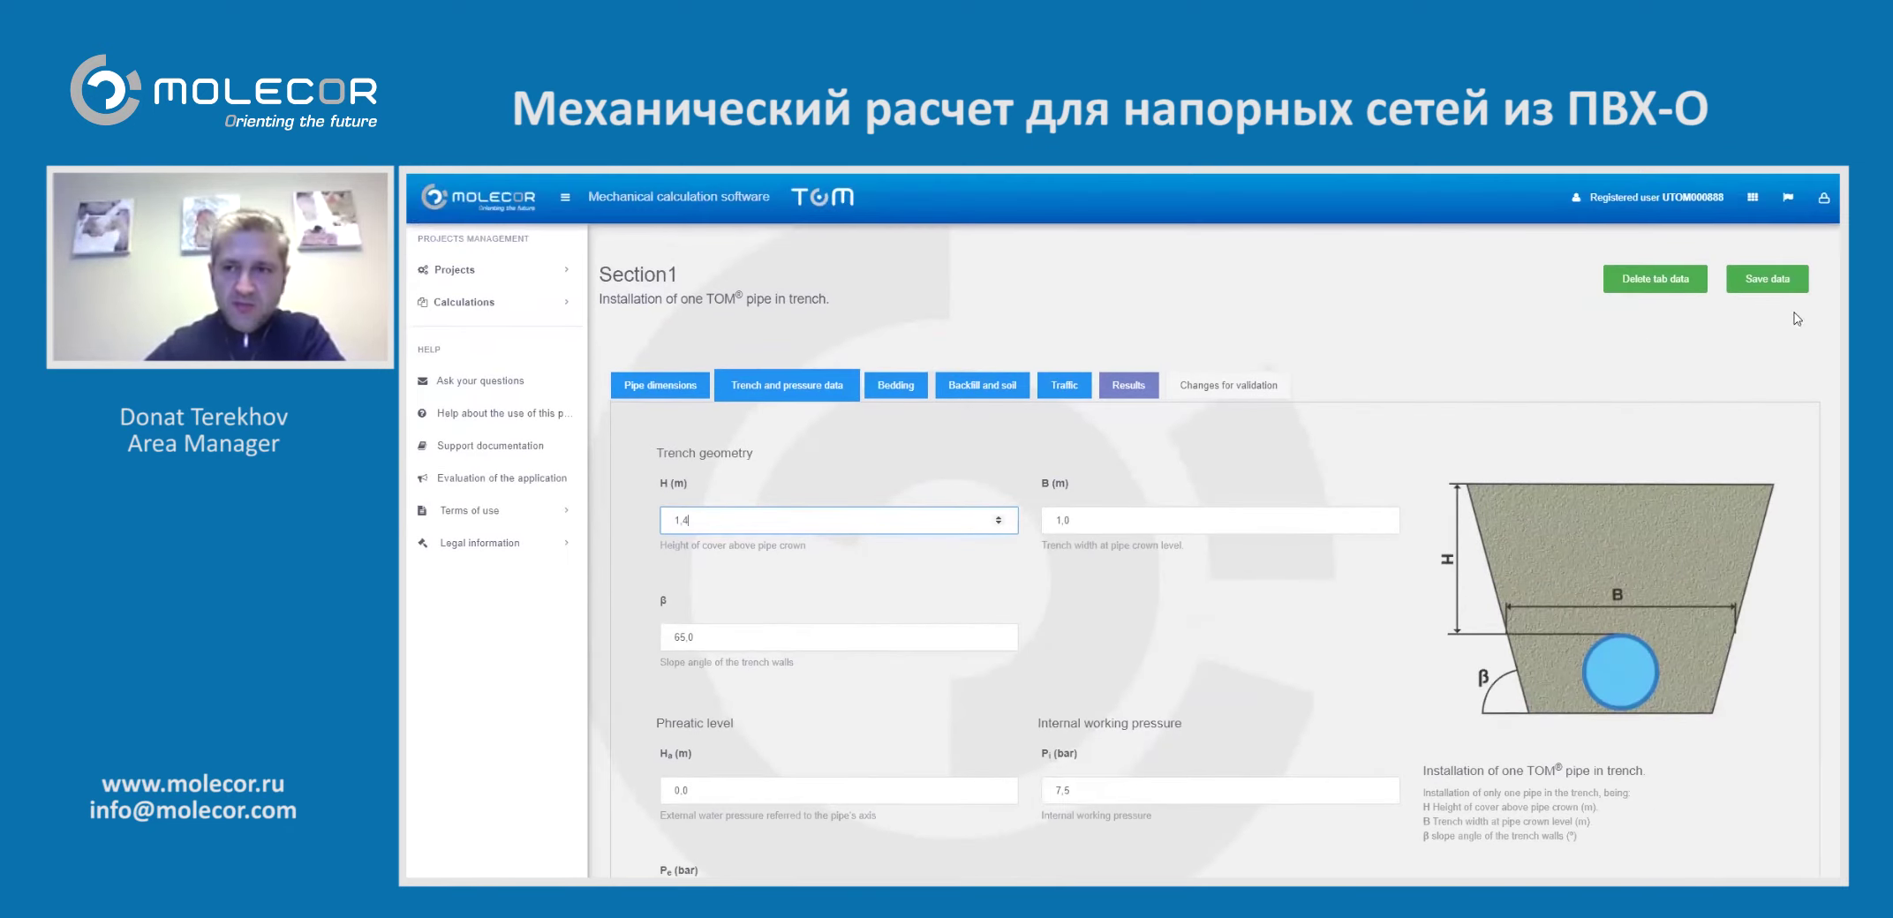
left_click(1782, 284)
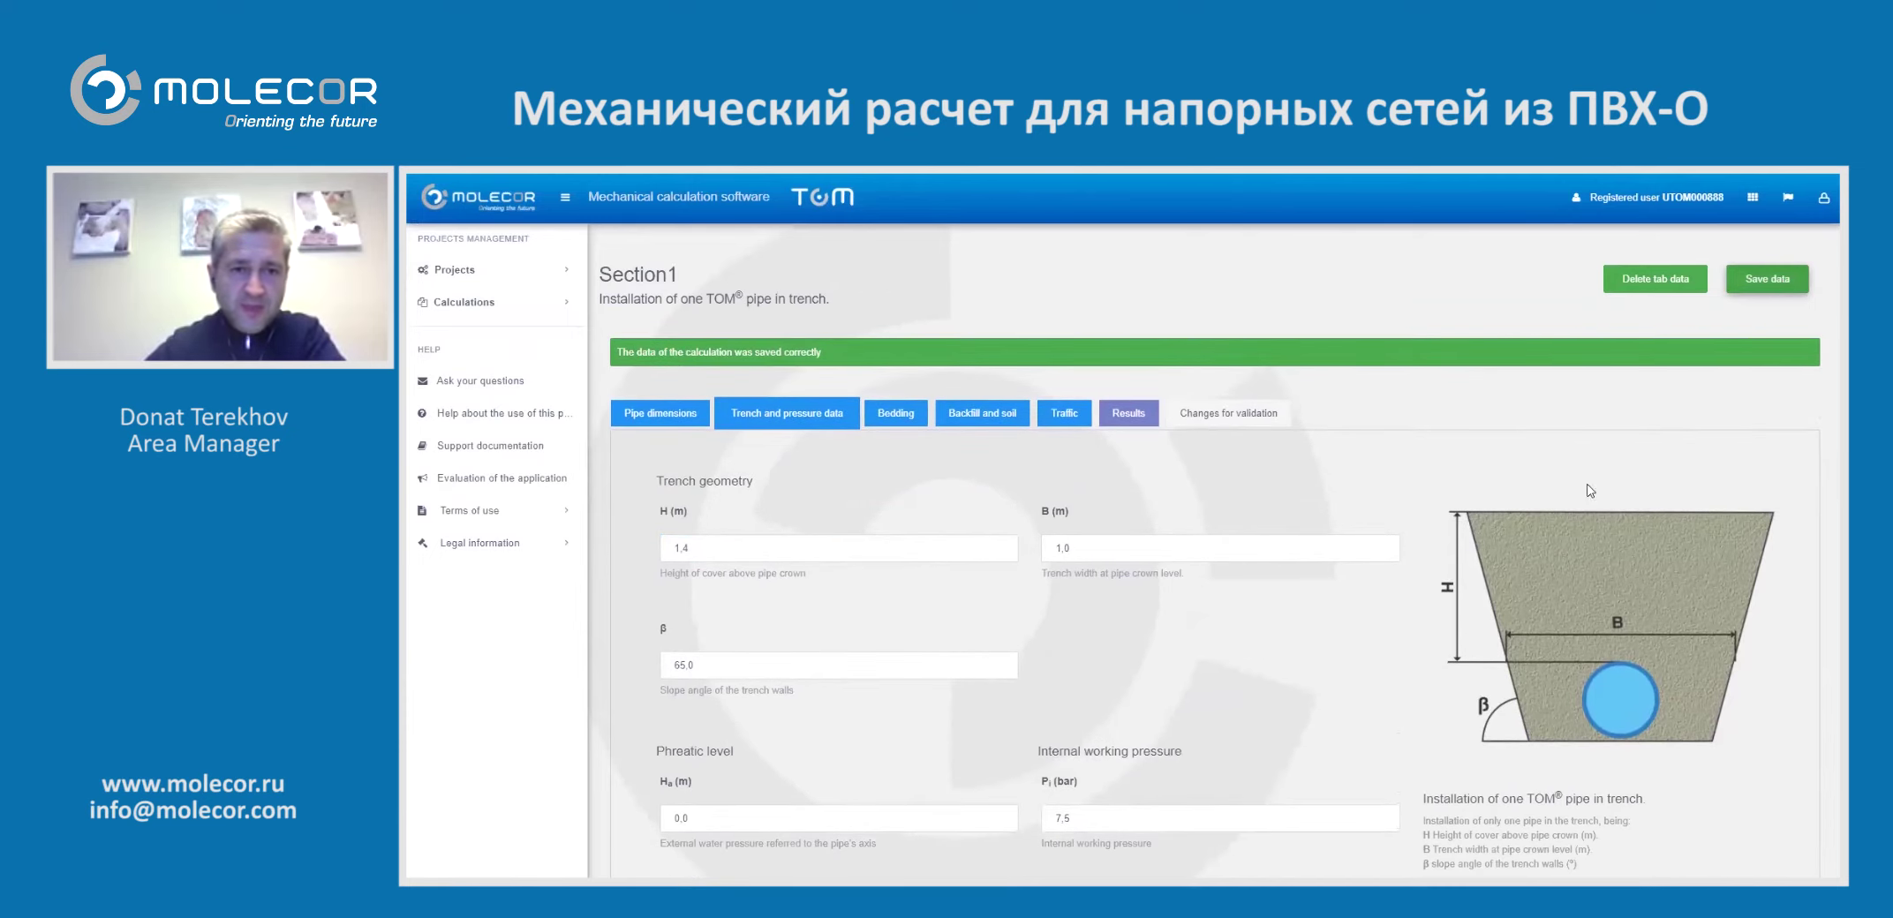
Recalculate the installation with the changed cover height and check its validity status in the results report
left_click(1127, 414)
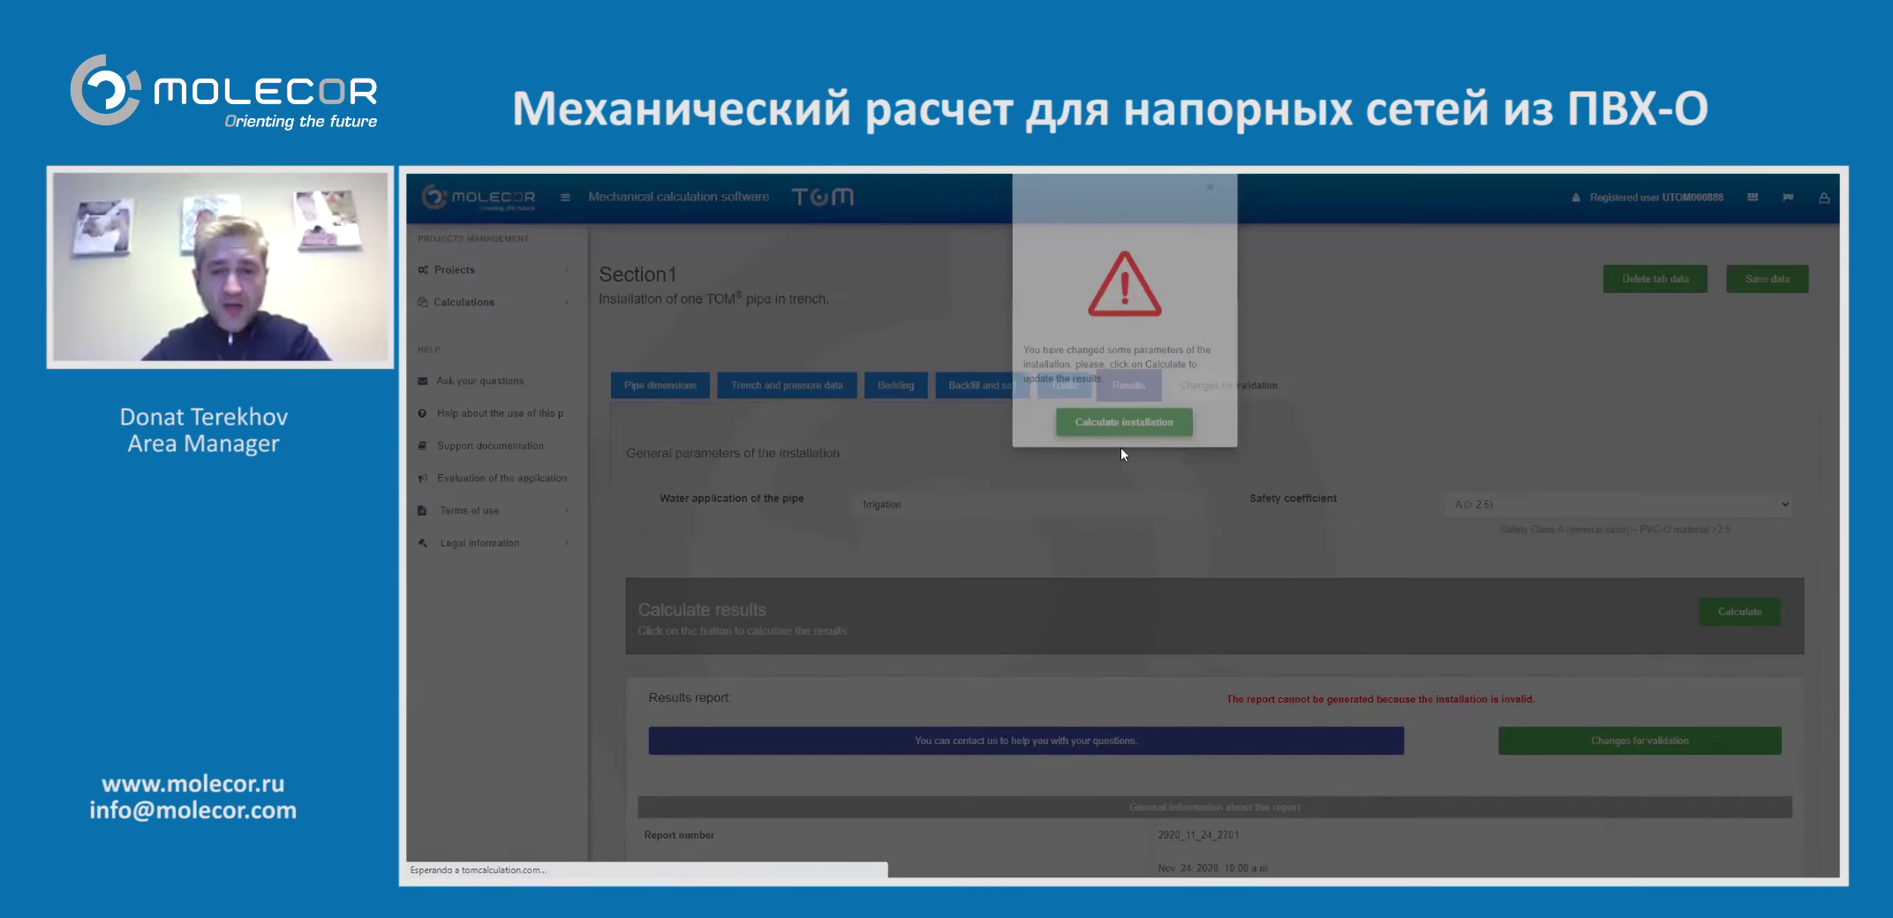
left_click(1122, 448)
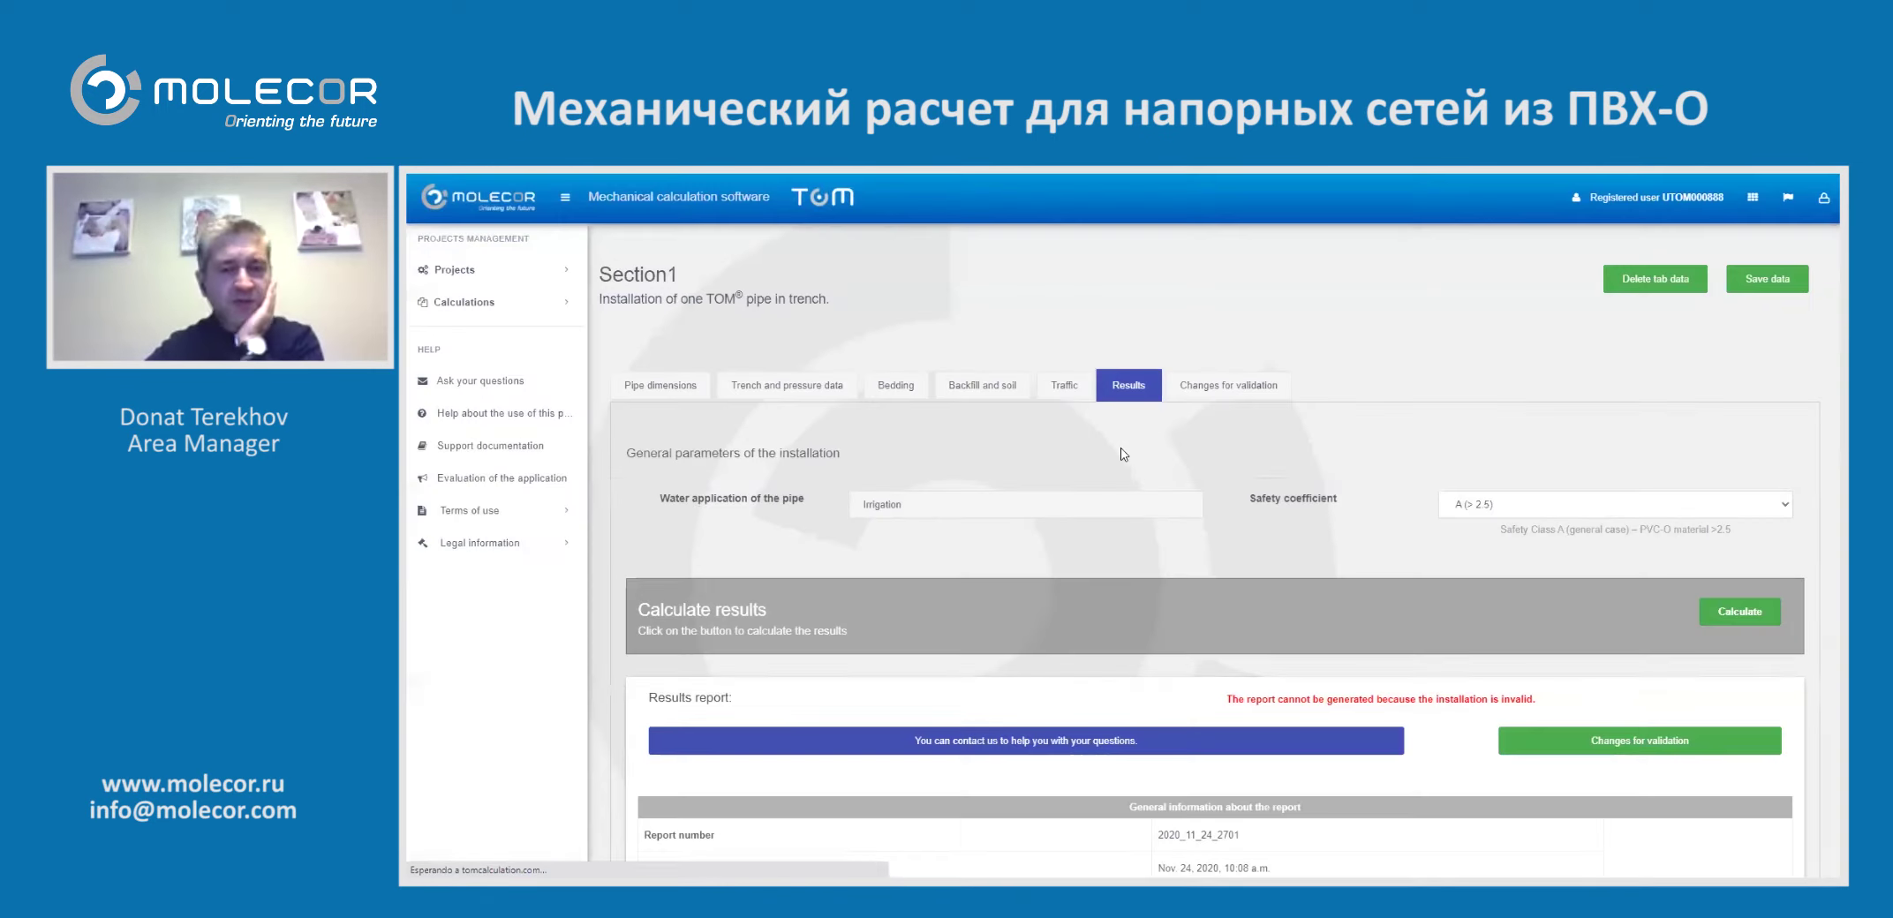
scroll(1227, 494, "down", 3)
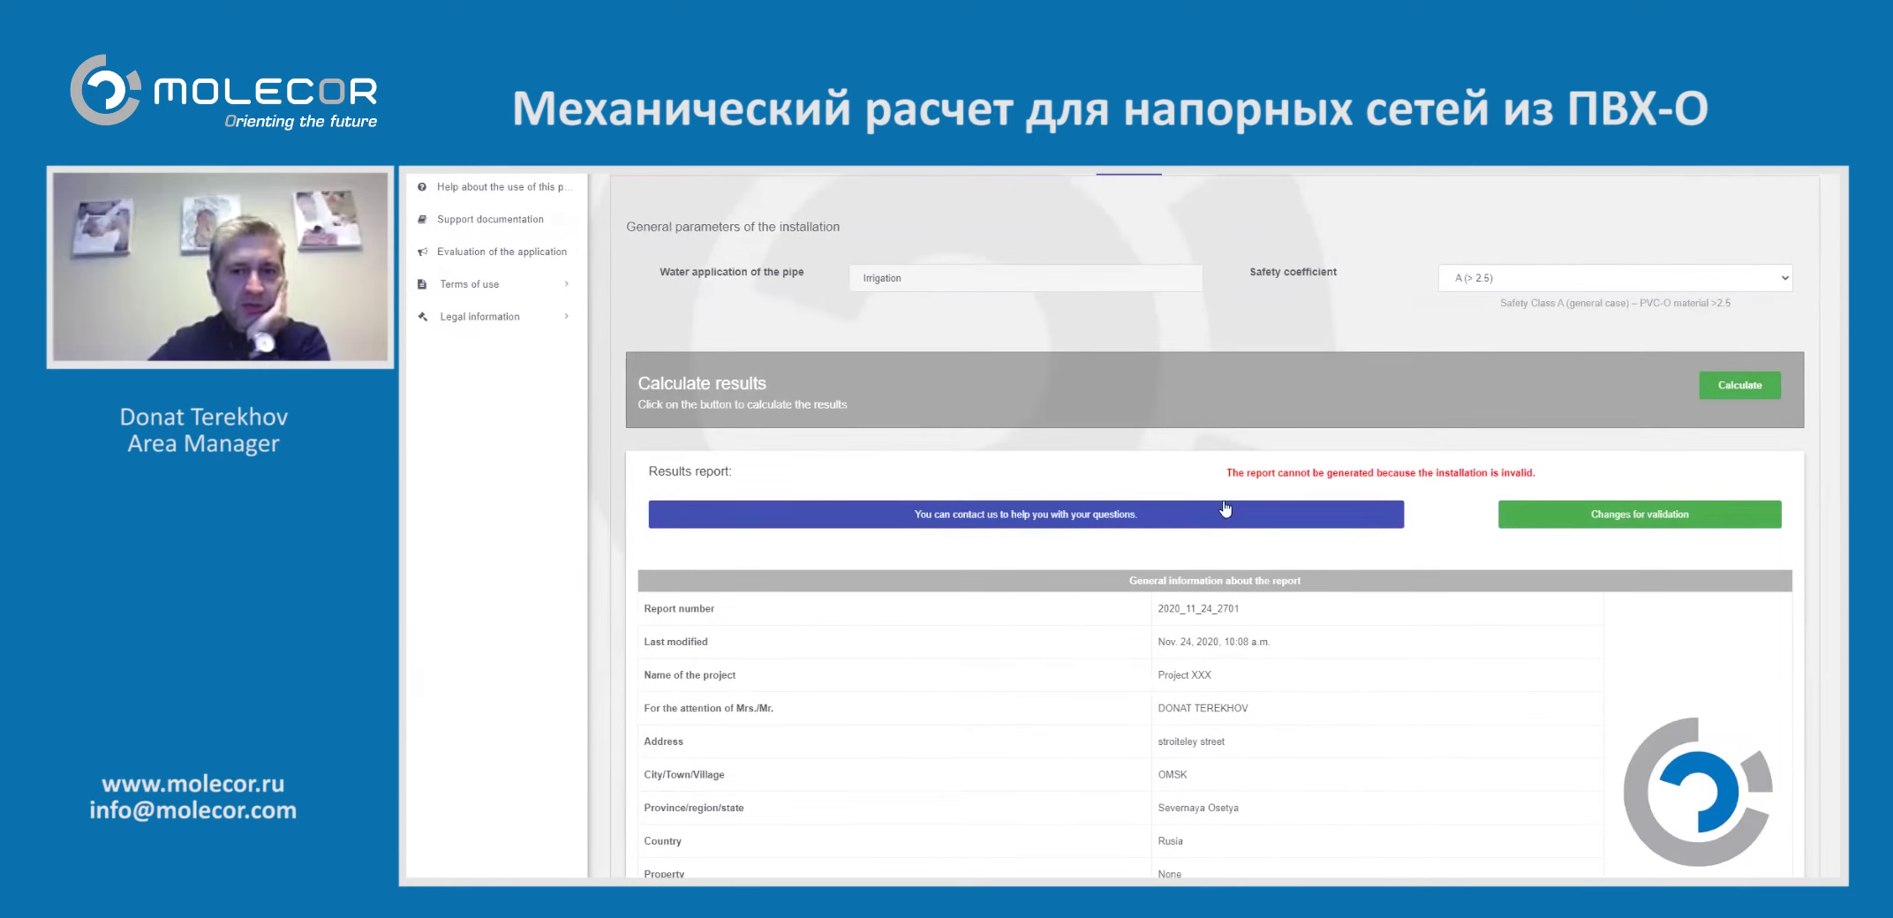
left_click_drag(1231, 475, 1558, 440)
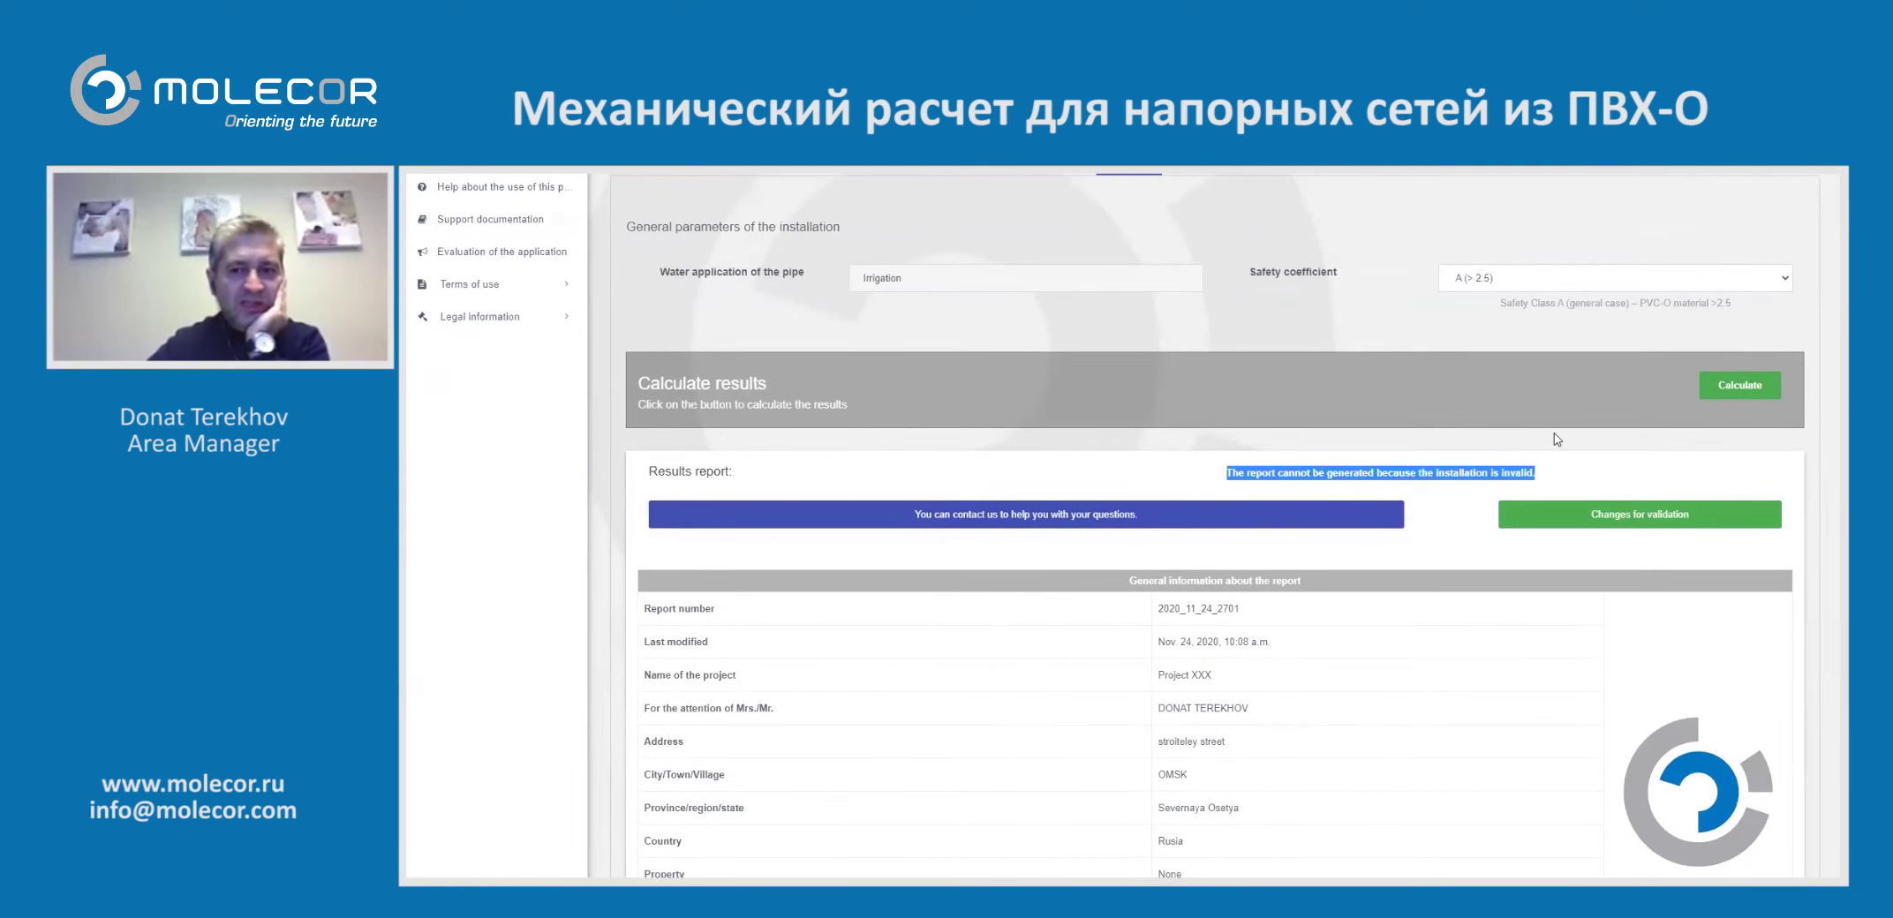
left_click(1516, 620)
scroll(1516, 620, "down", 1)
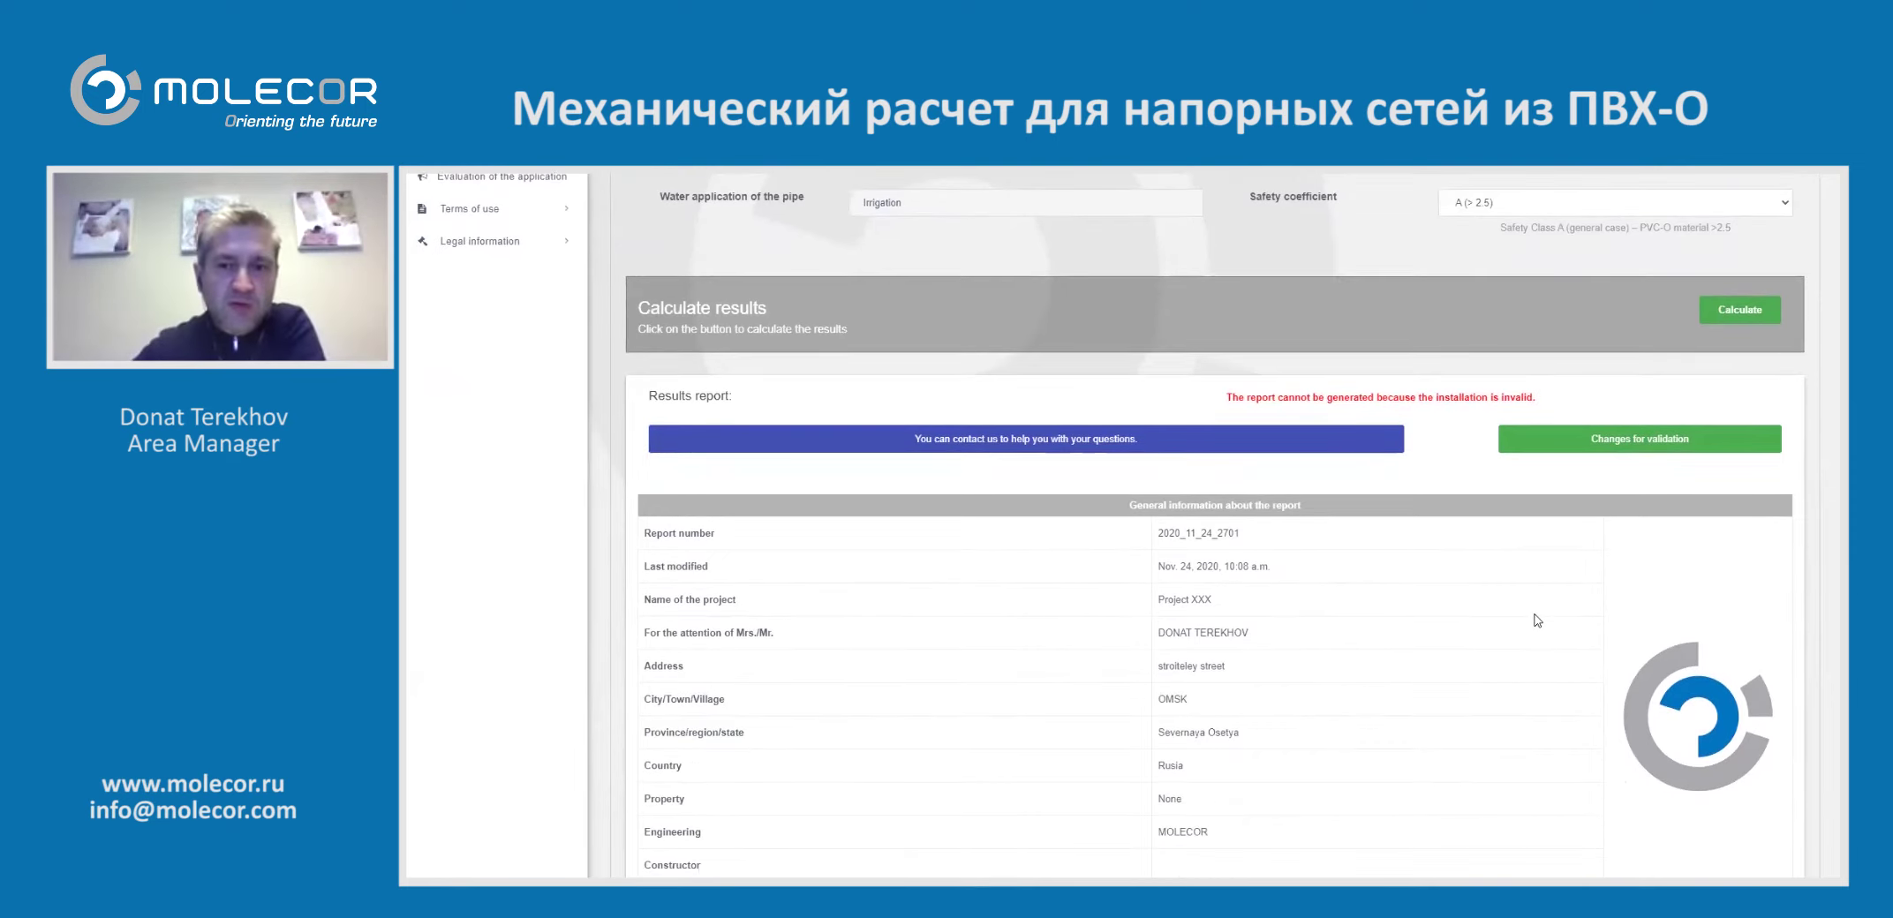
Examine the report's traffic loads and the short-term and long-term deformations, stresses and safety coefficients at burst and compression
scroll(1537, 620, "down", 12)
scroll(1526, 627, "down", 20)
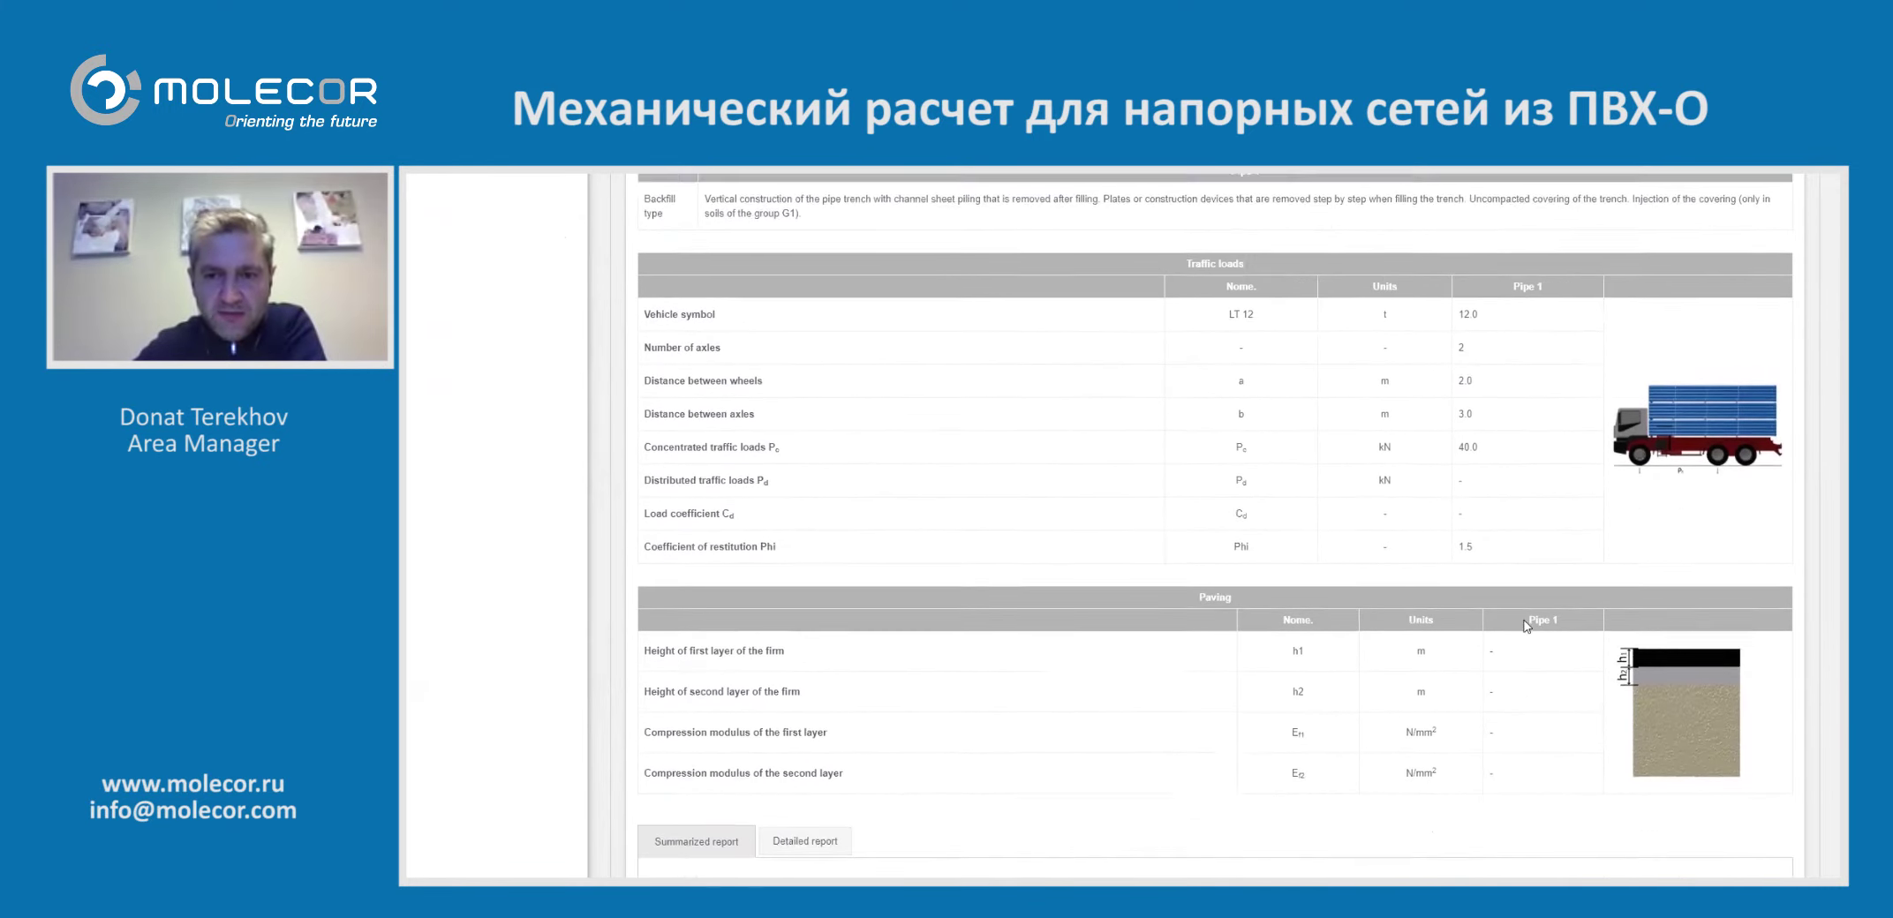
scroll(1526, 628, "down", 9)
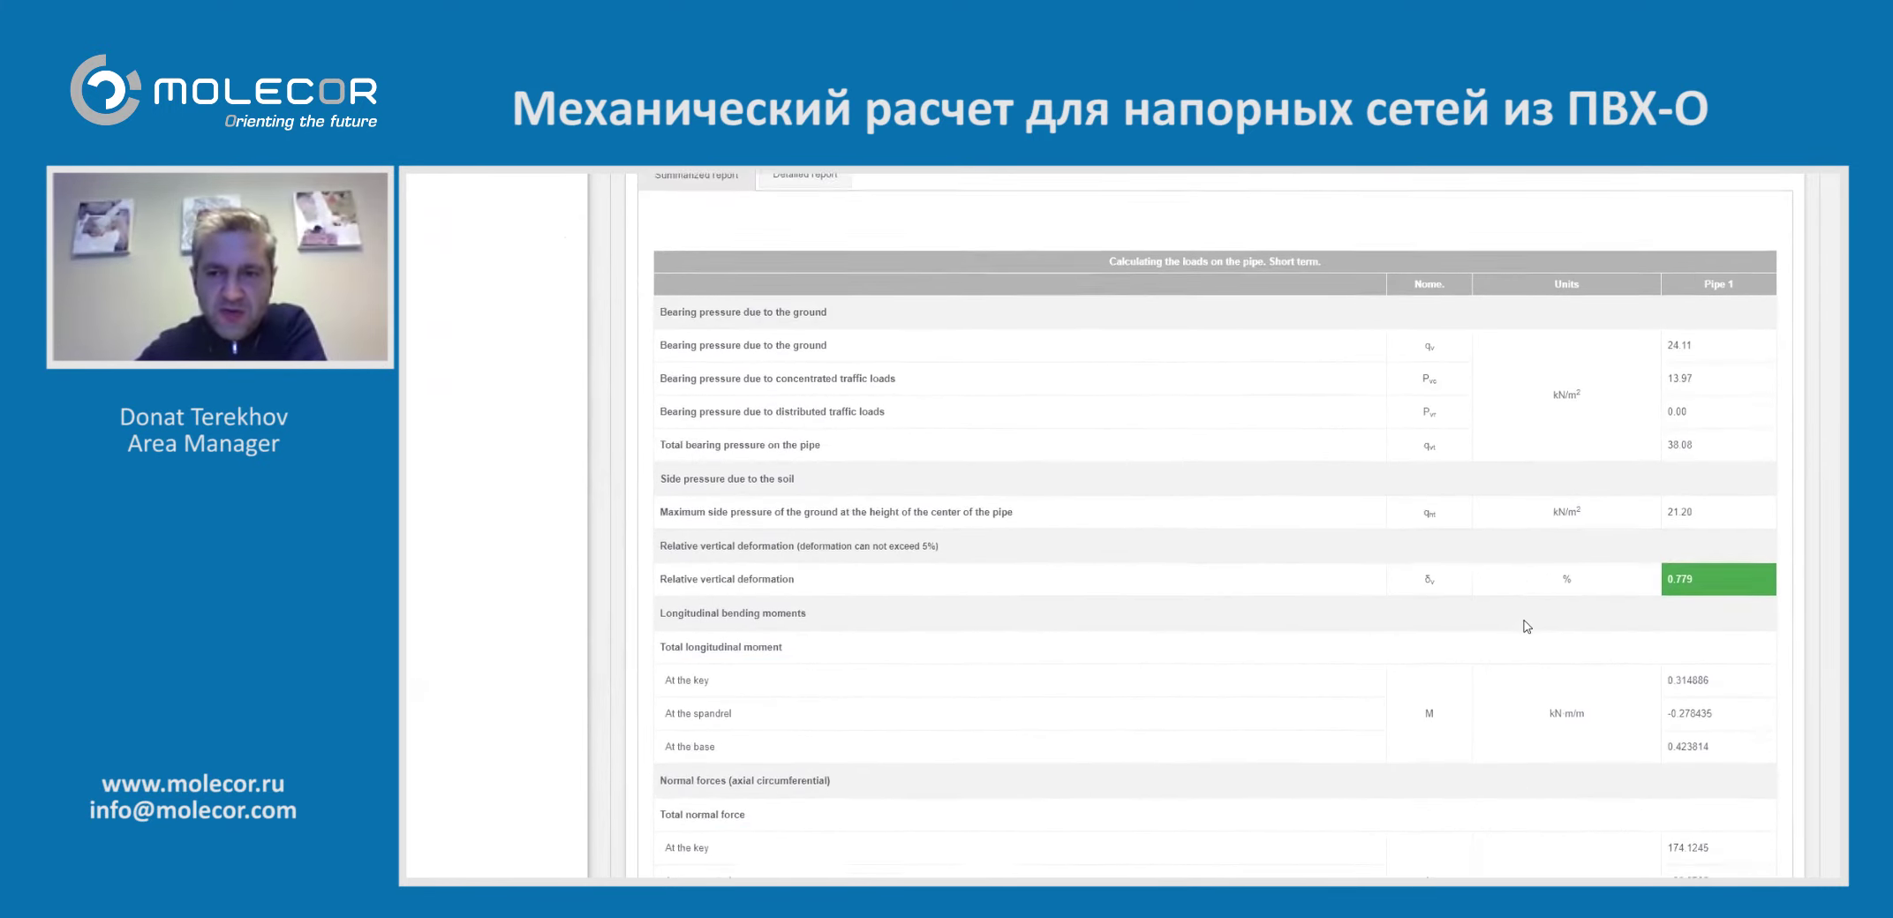
scroll(1526, 628, "down", 2)
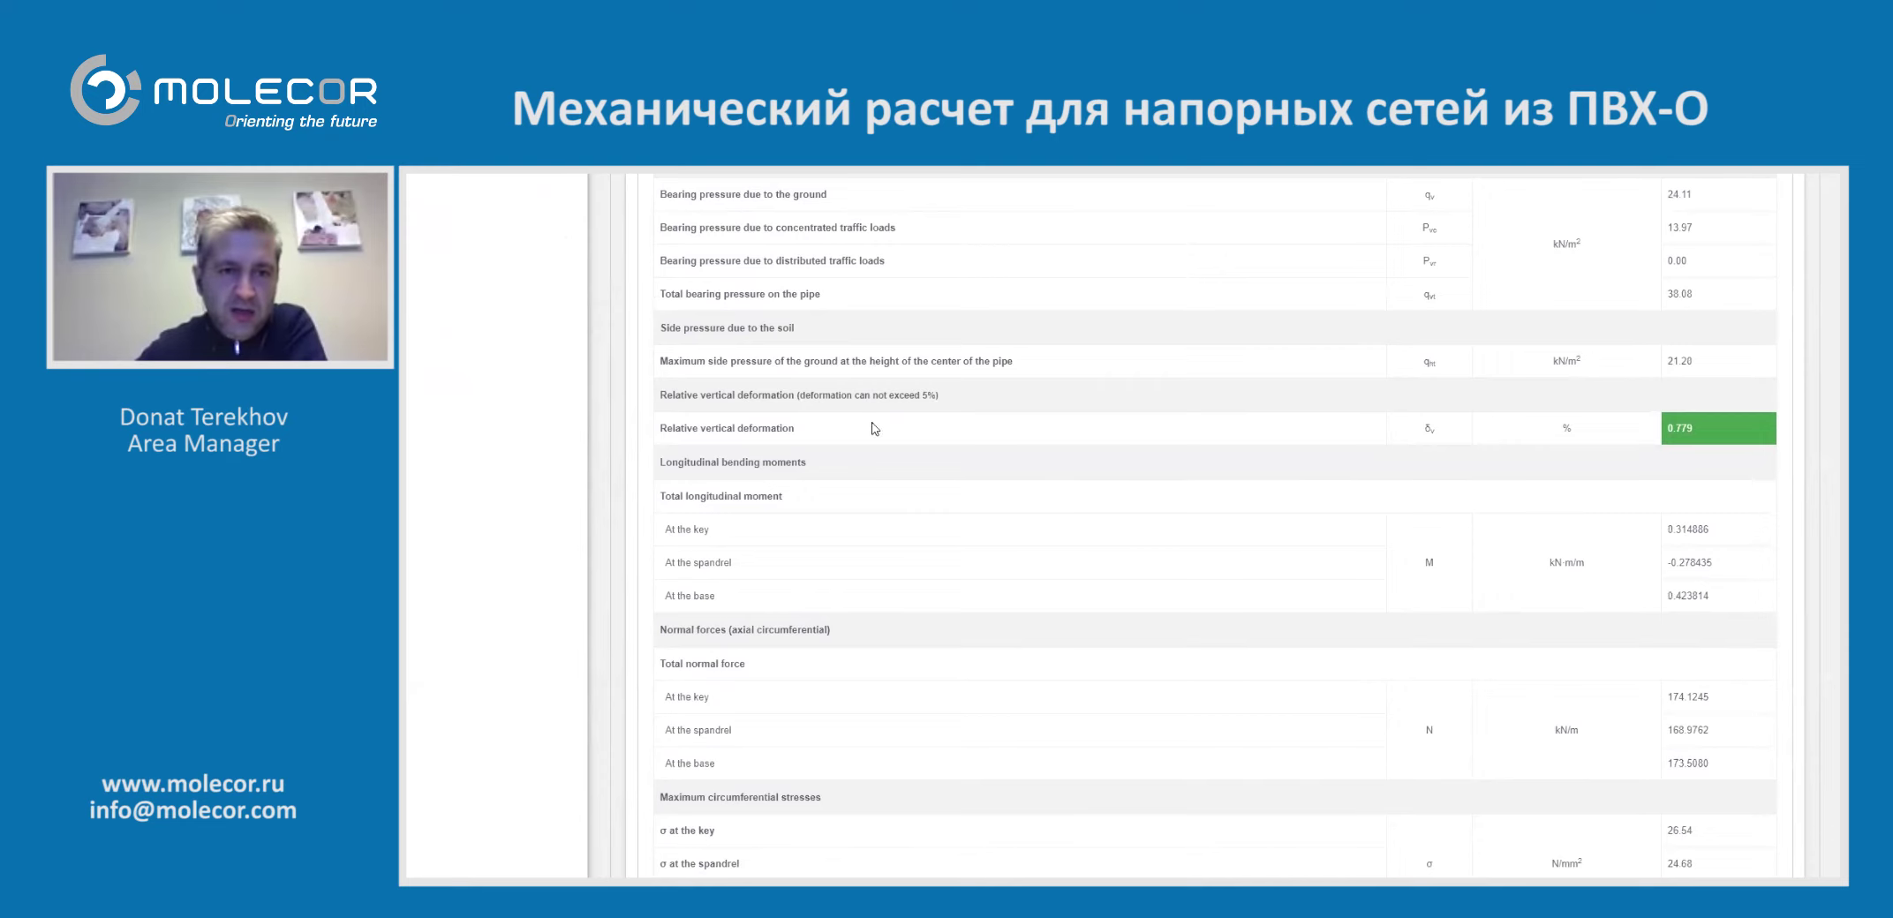
scroll(1655, 434, "down", 5)
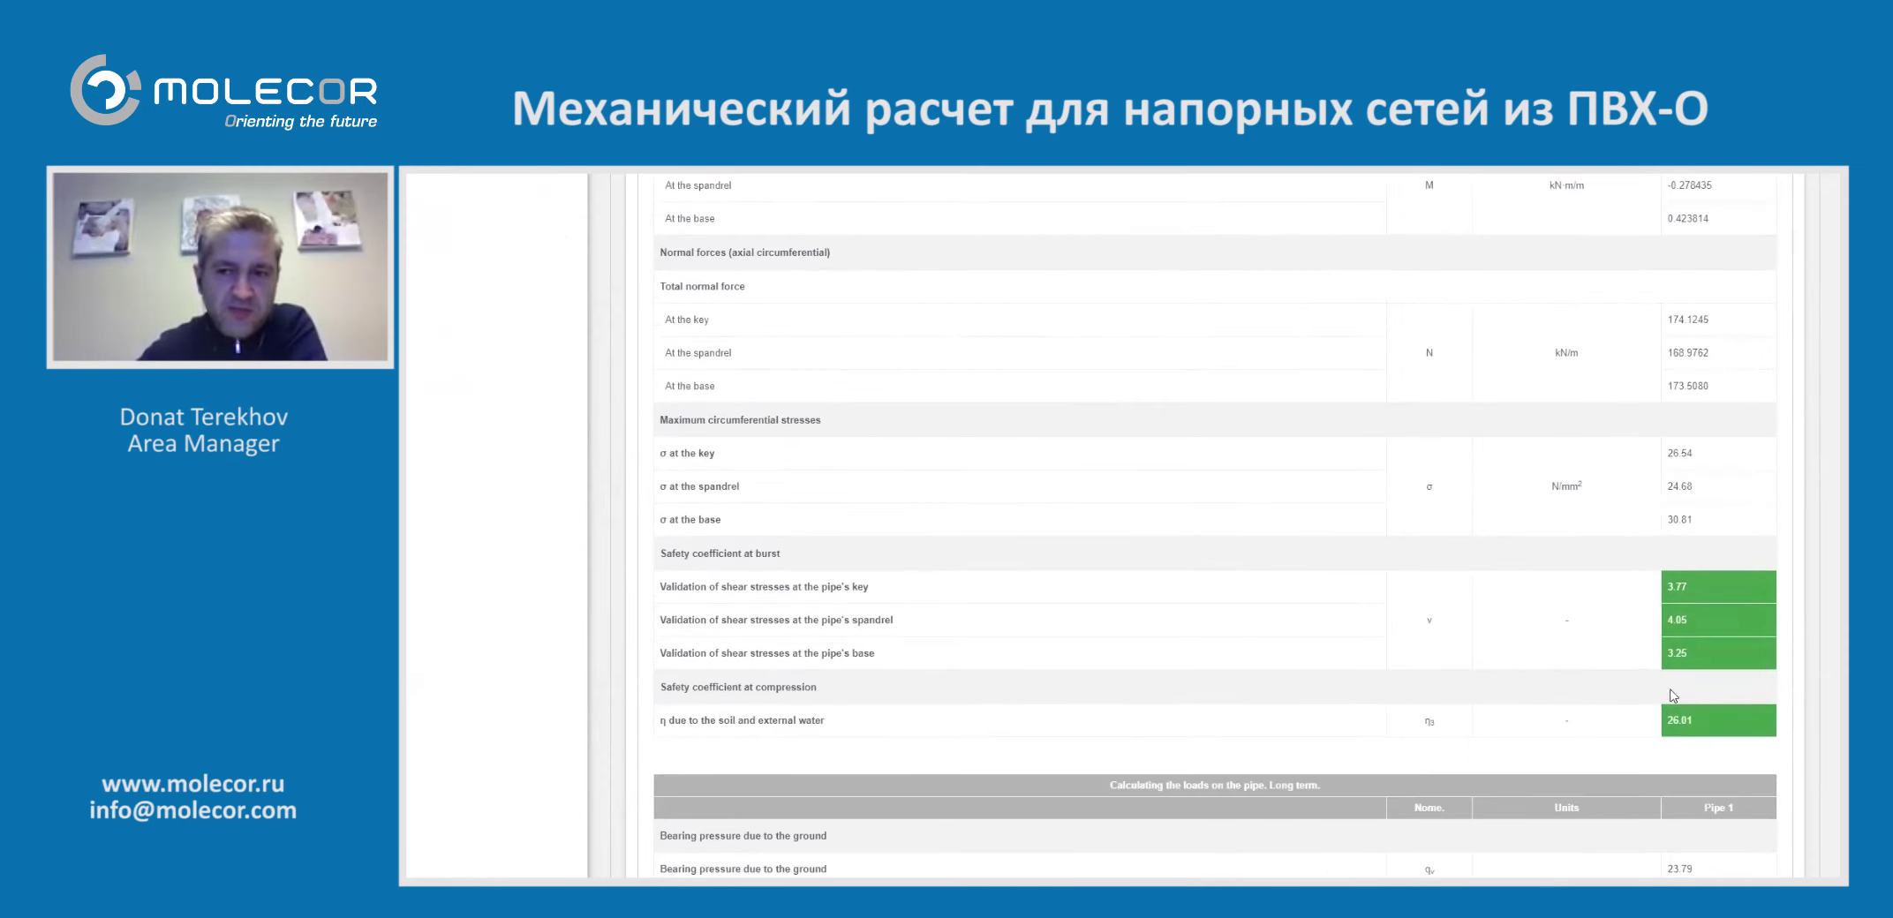
scroll(1408, 675, "down", 2)
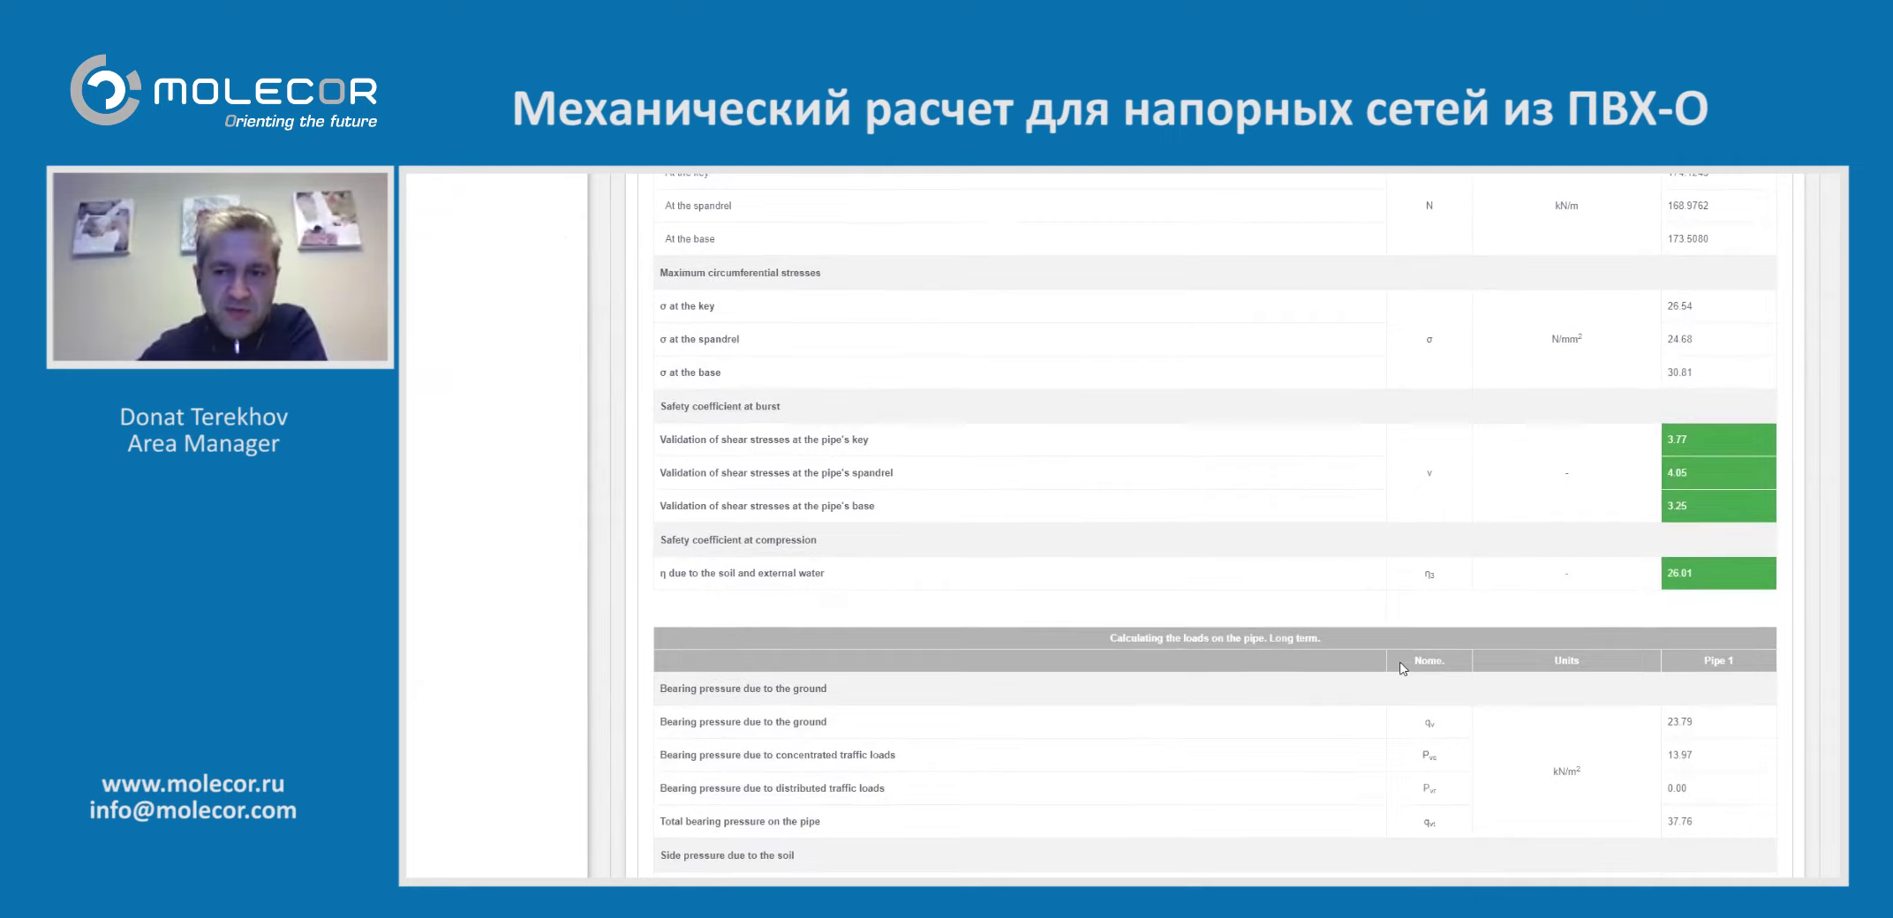
scroll(1403, 668, "down", 14)
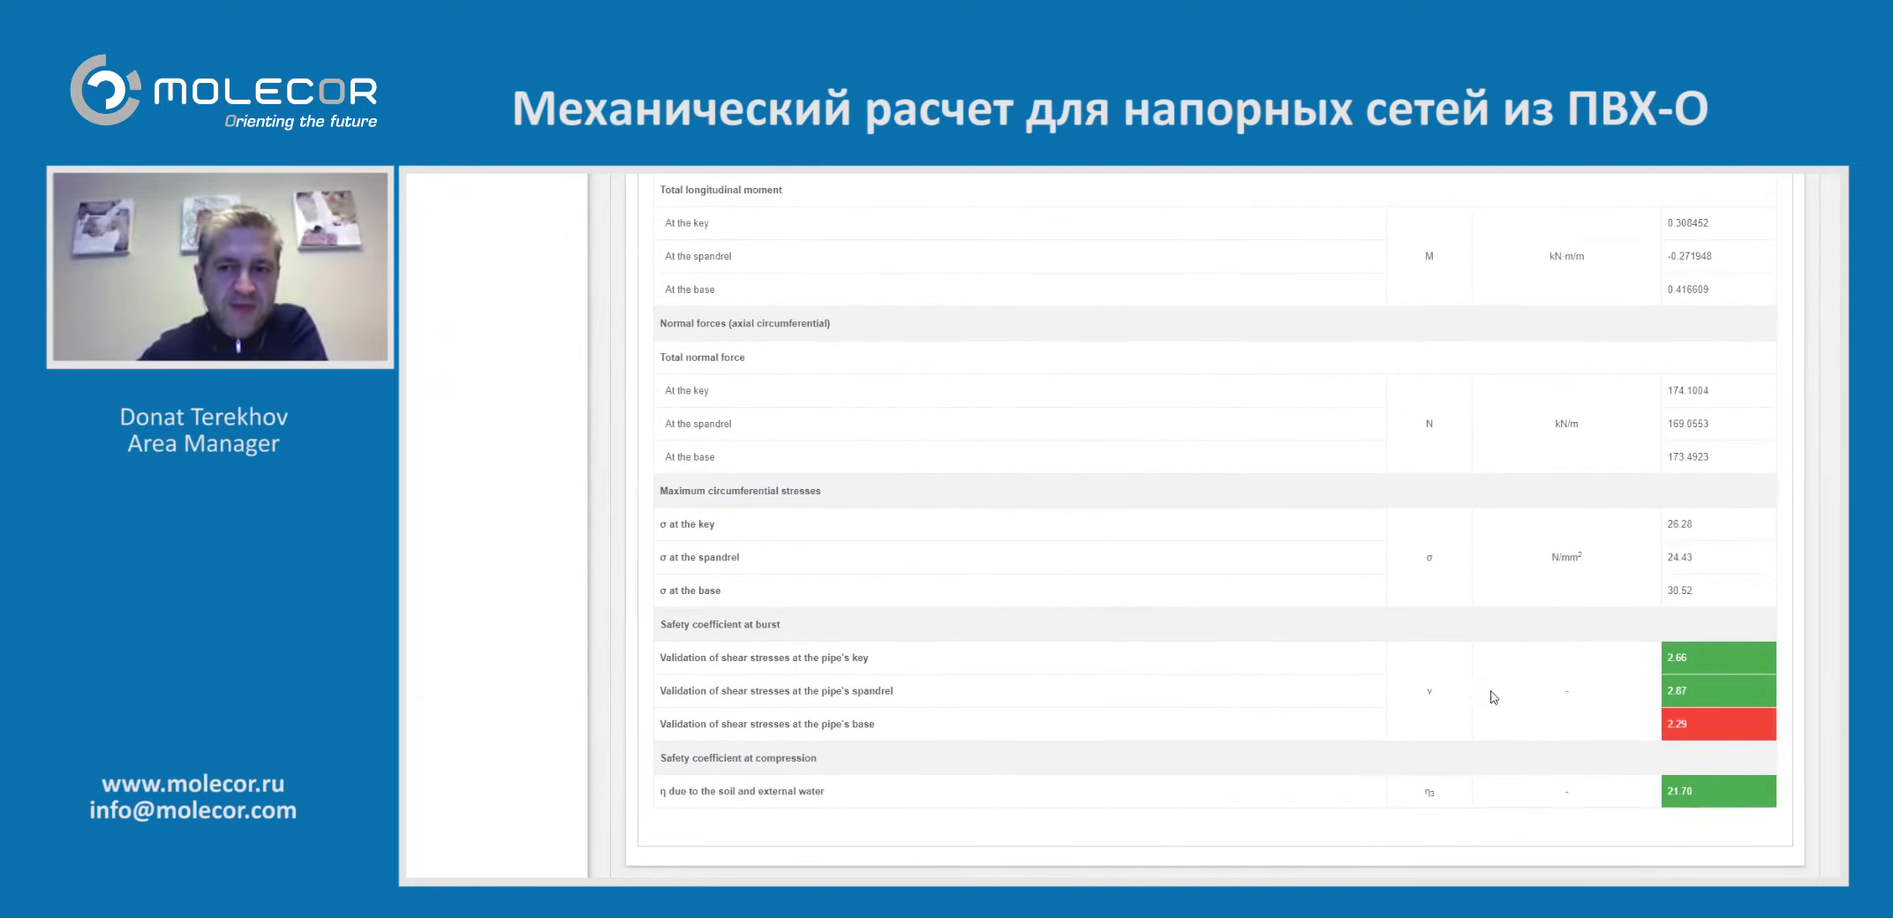
double_click(1671, 658)
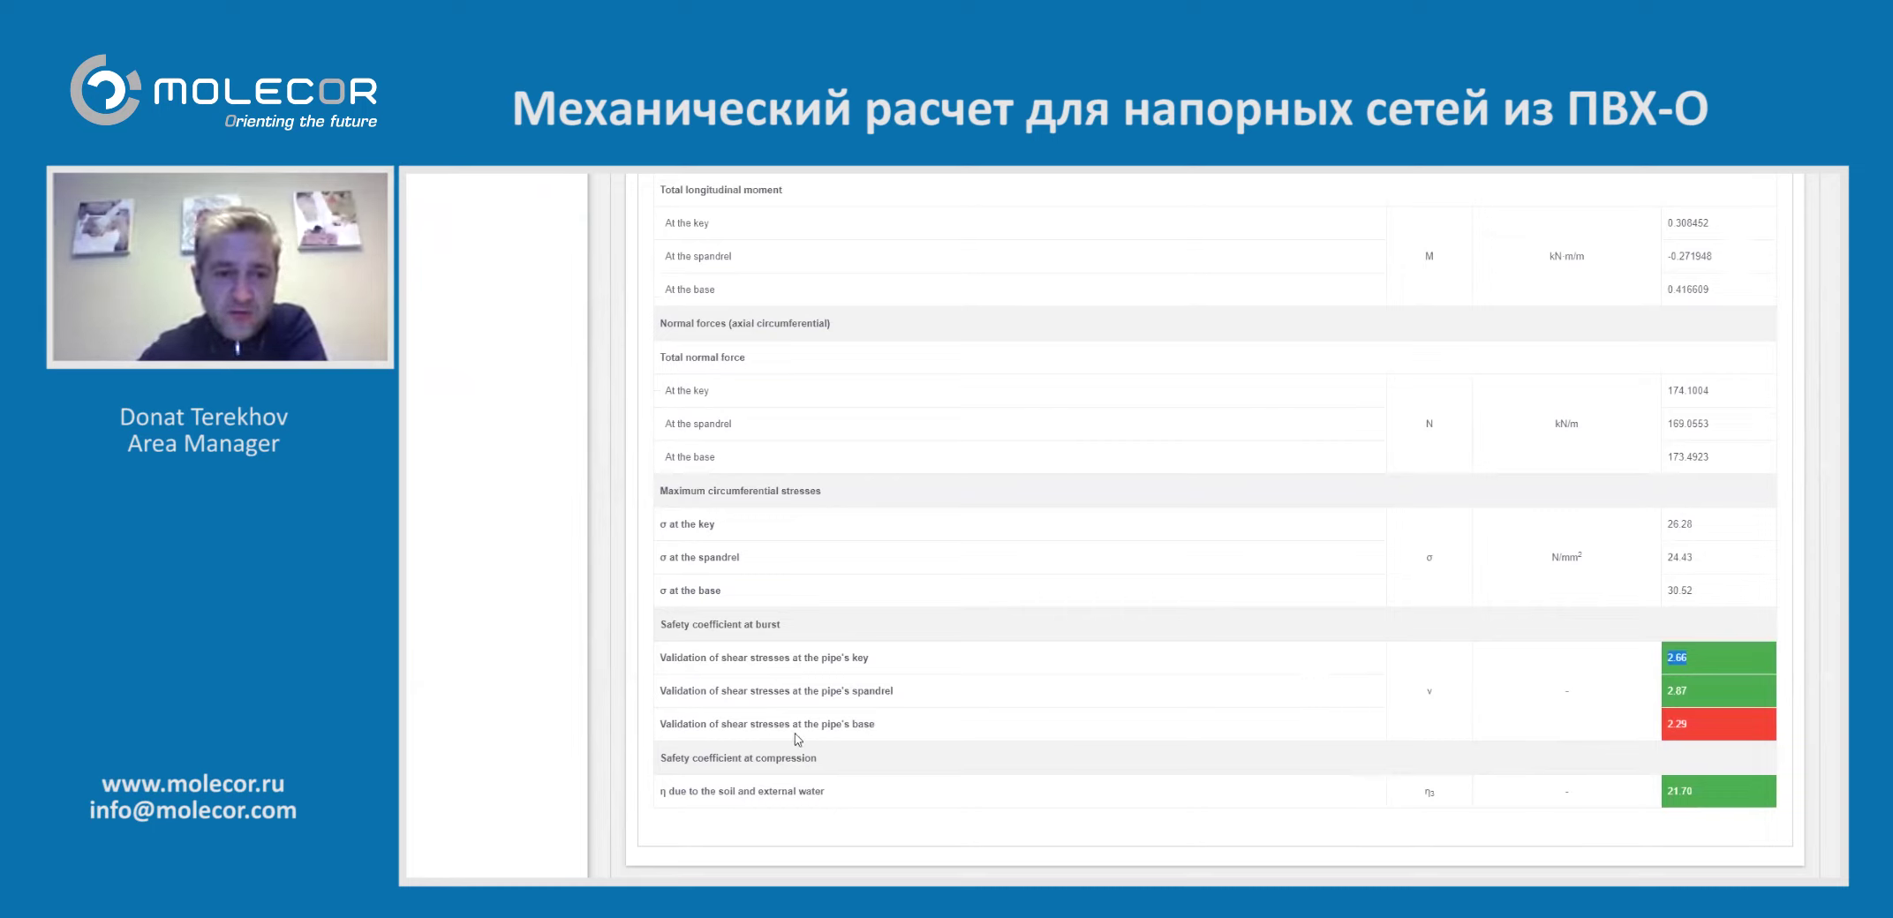
left_click(1685, 734)
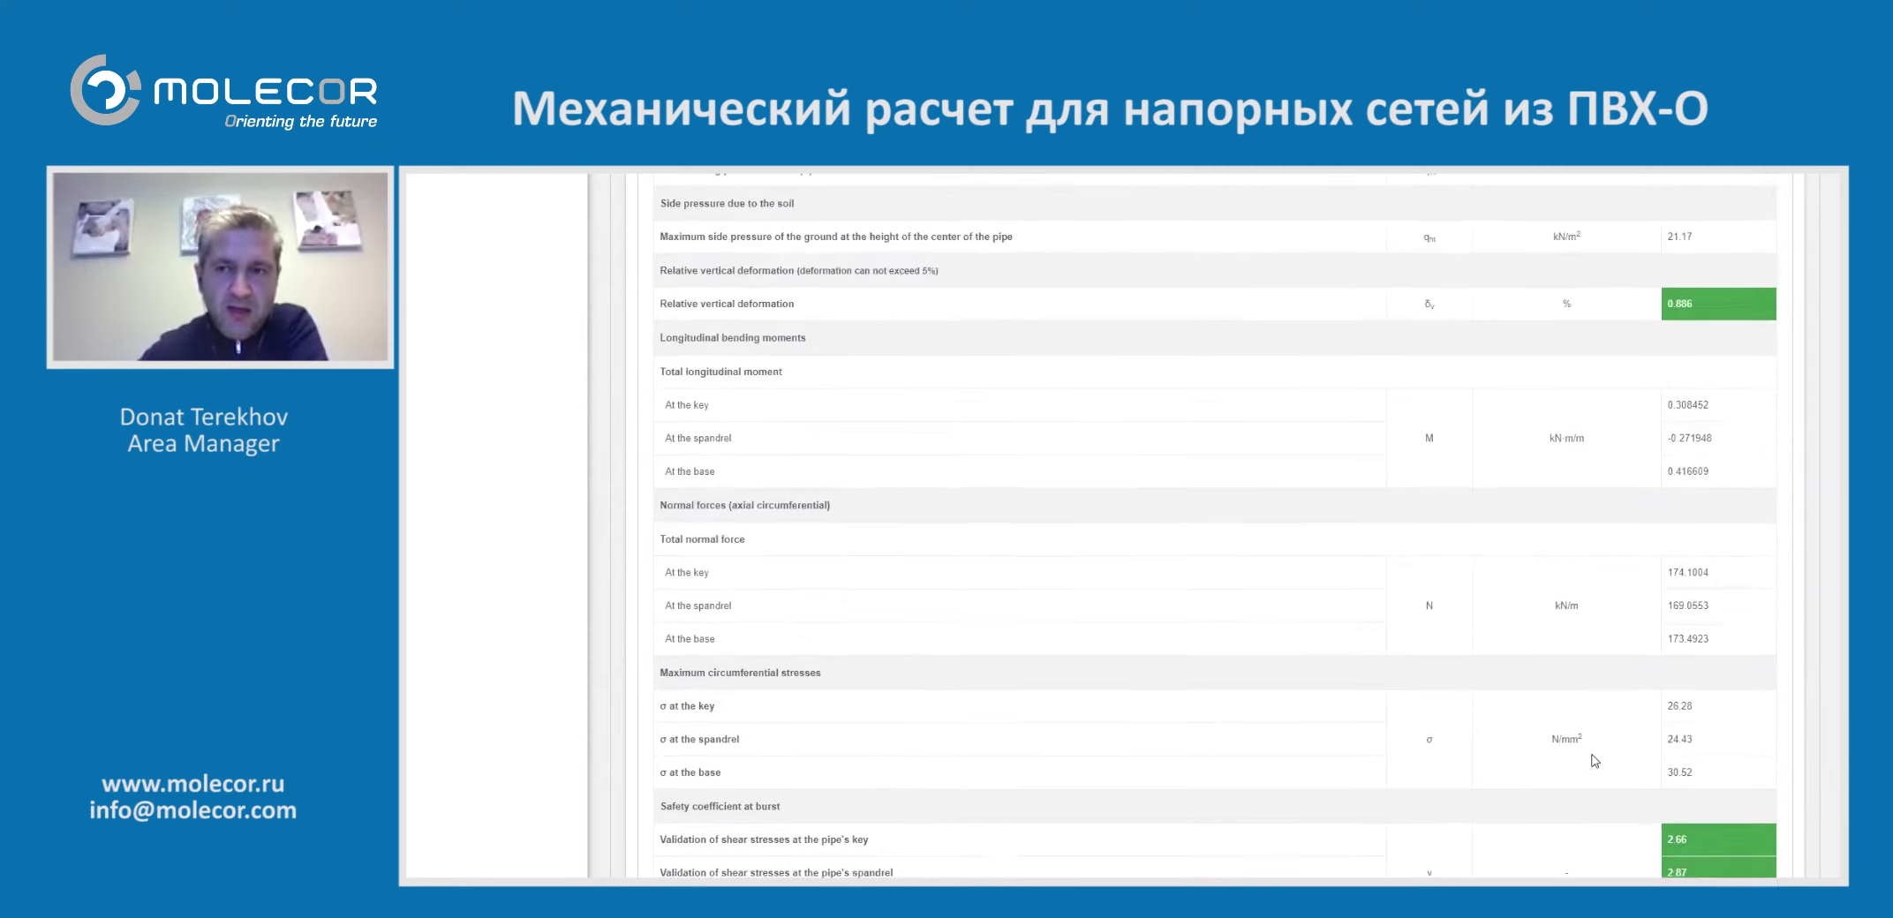
scroll(1595, 761, "up", 2)
scroll(1595, 761, "down", 3)
scroll(1594, 761, "up", 15)
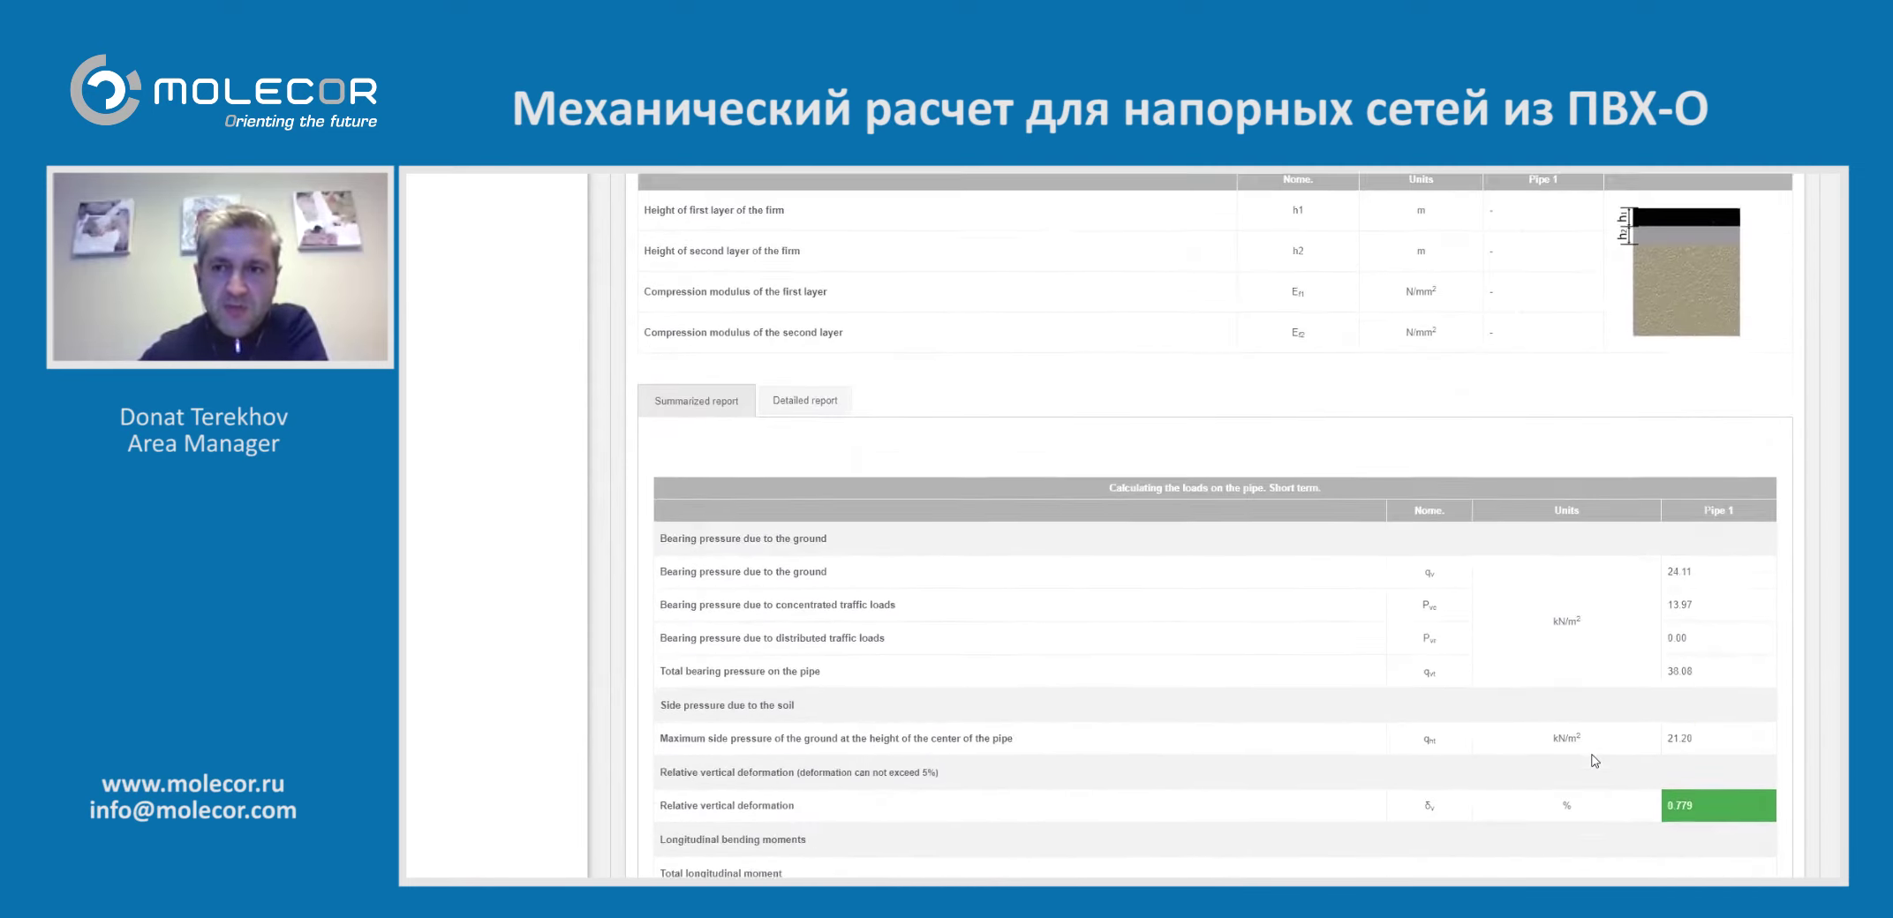
scroll(1594, 761, "up", 15)
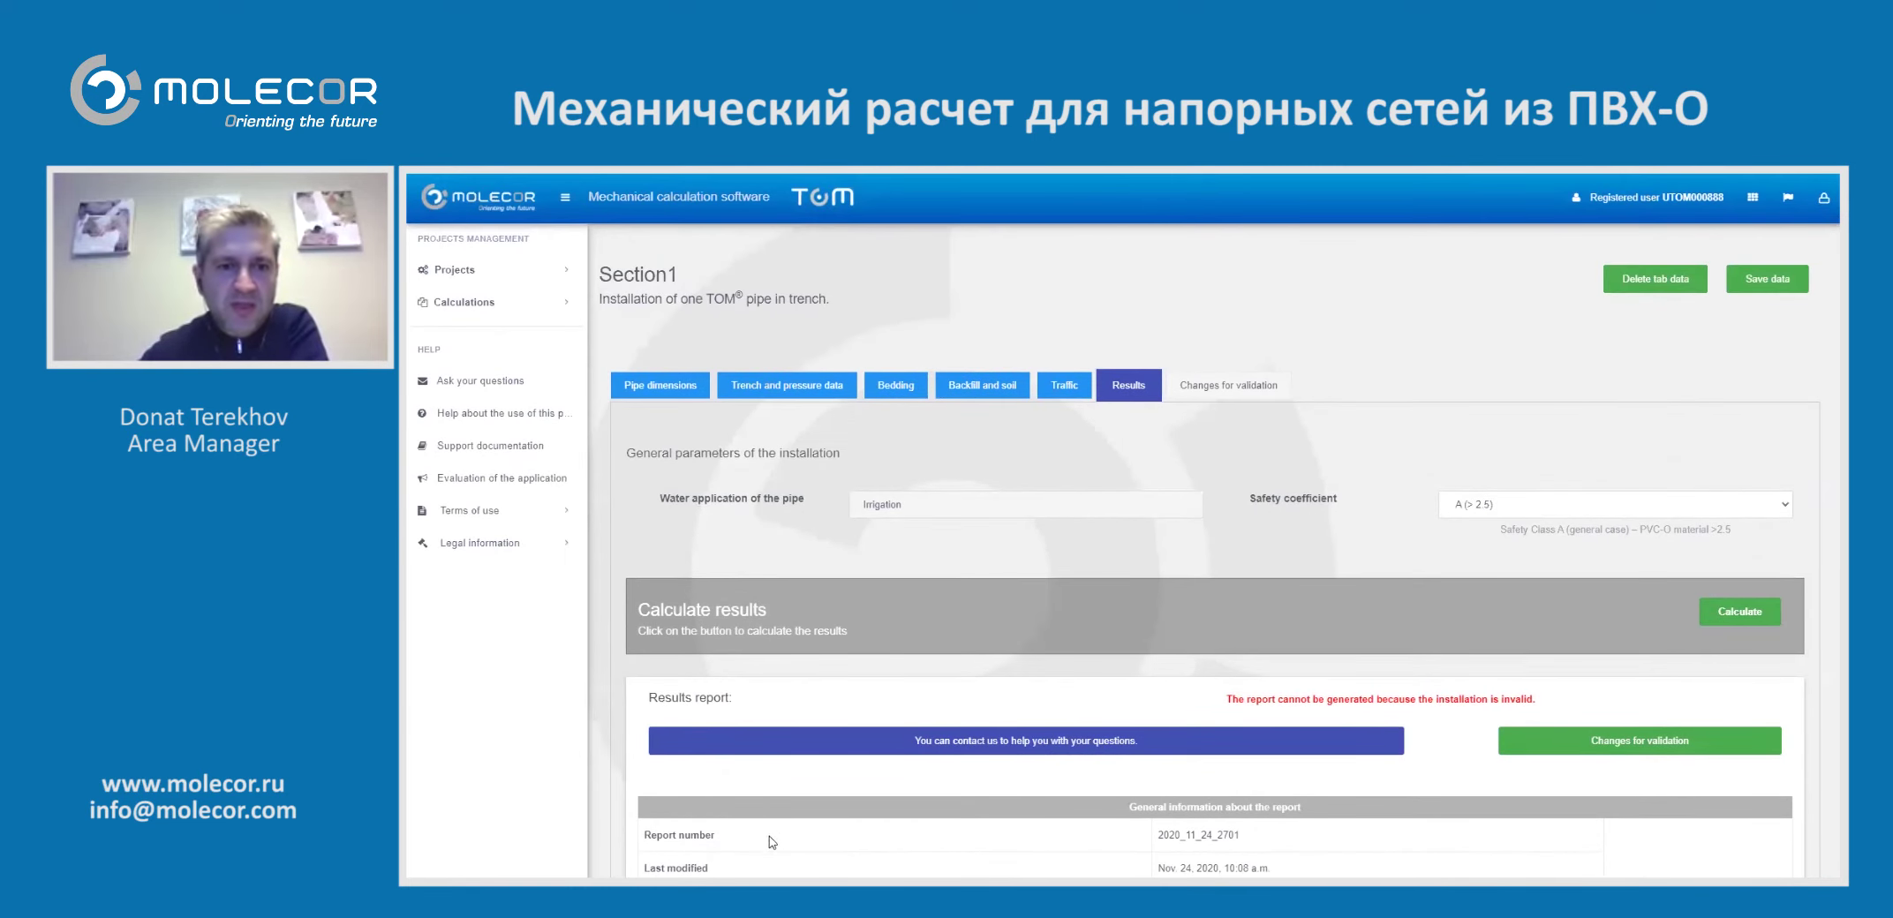
Review the trench and pressure data, set the bedding angle 2α to 120 and save the bedding data
left_click(797, 395)
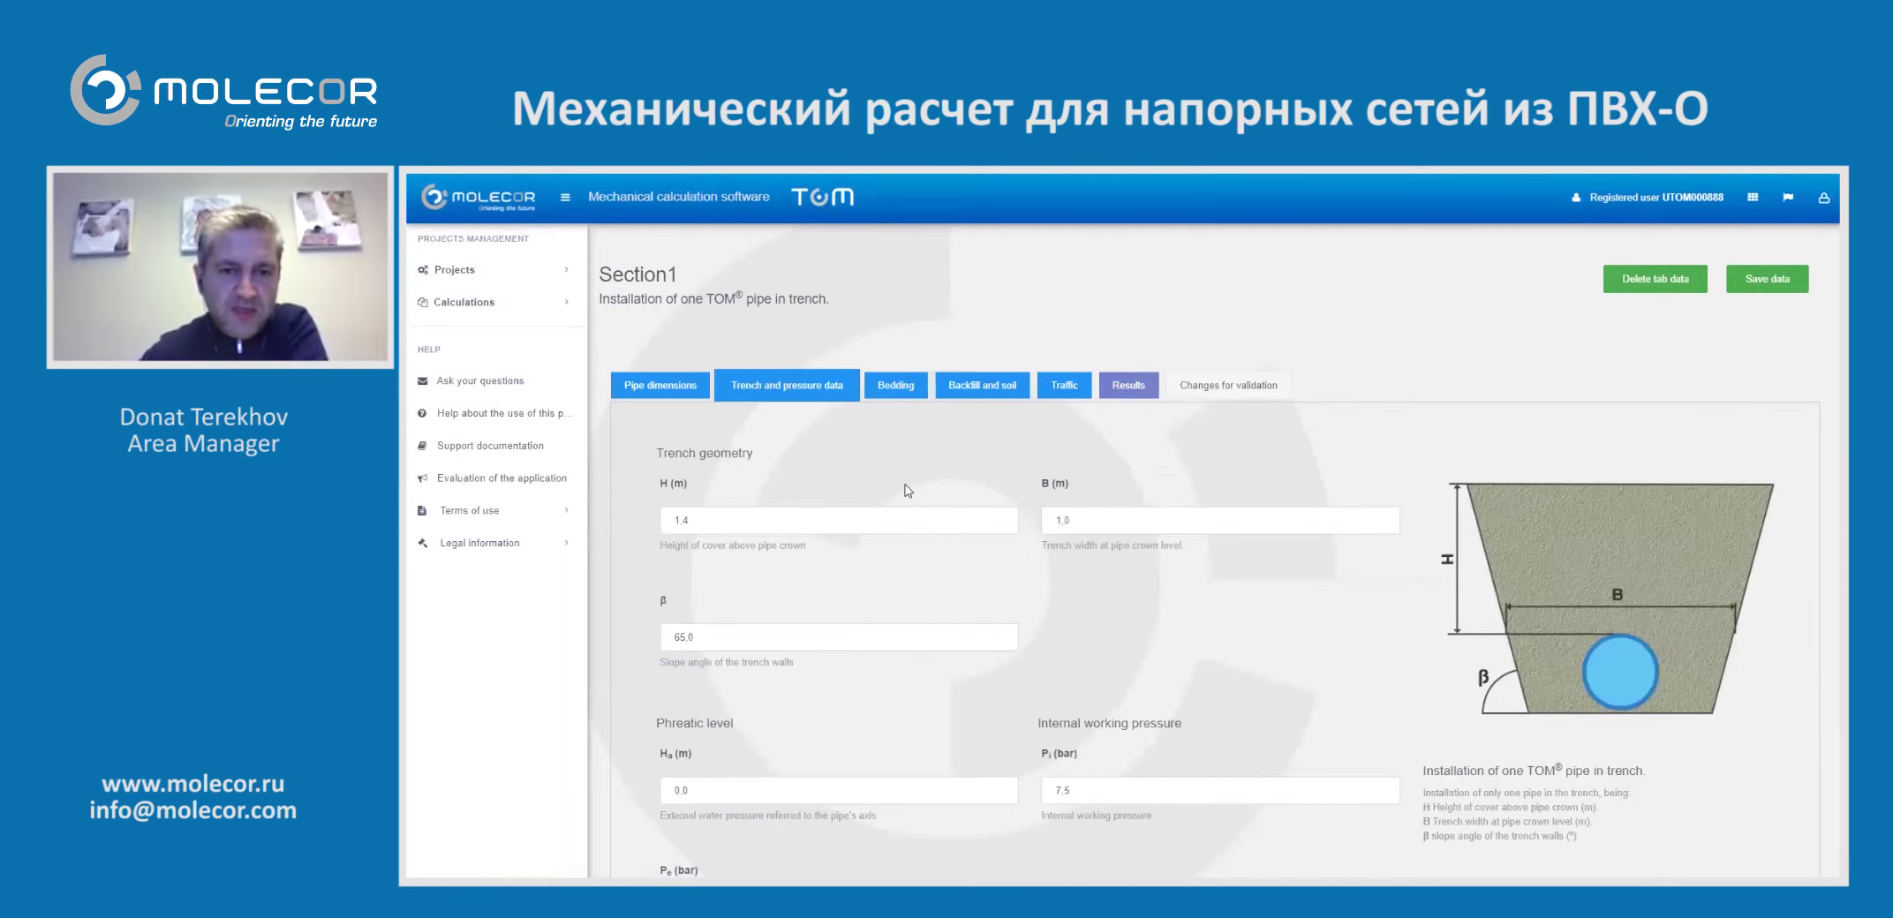
scroll(911, 495, "down", 3)
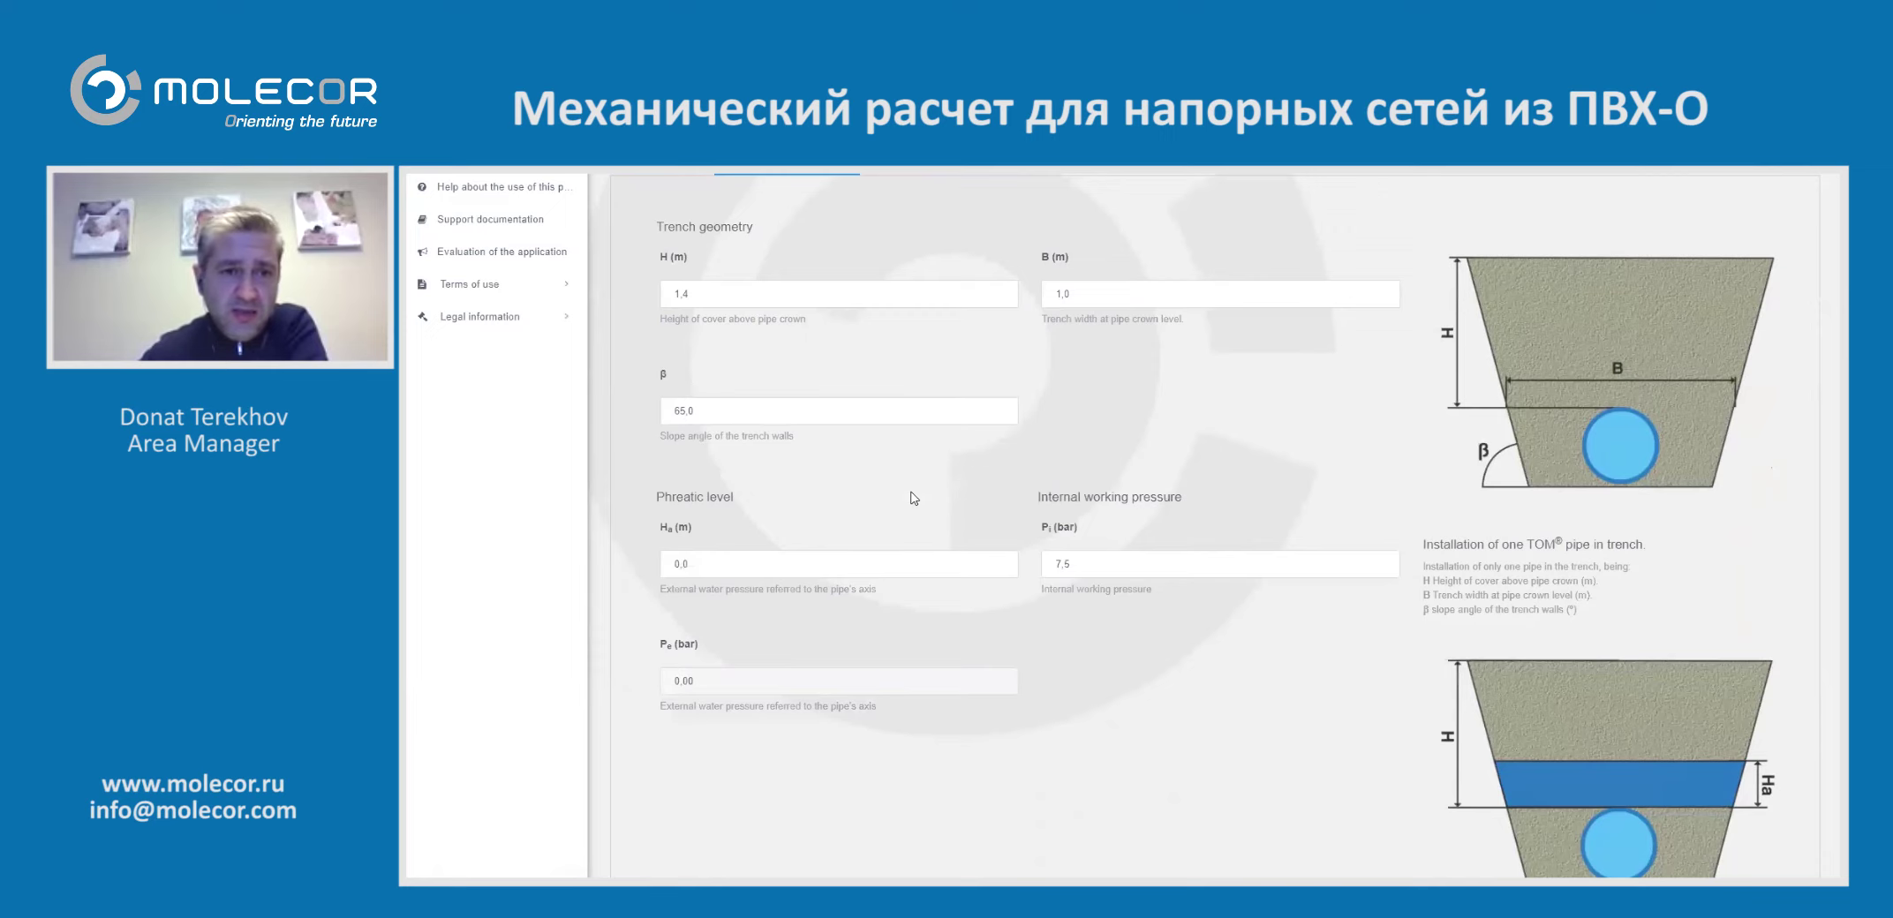
scroll(913, 496, "up", 3)
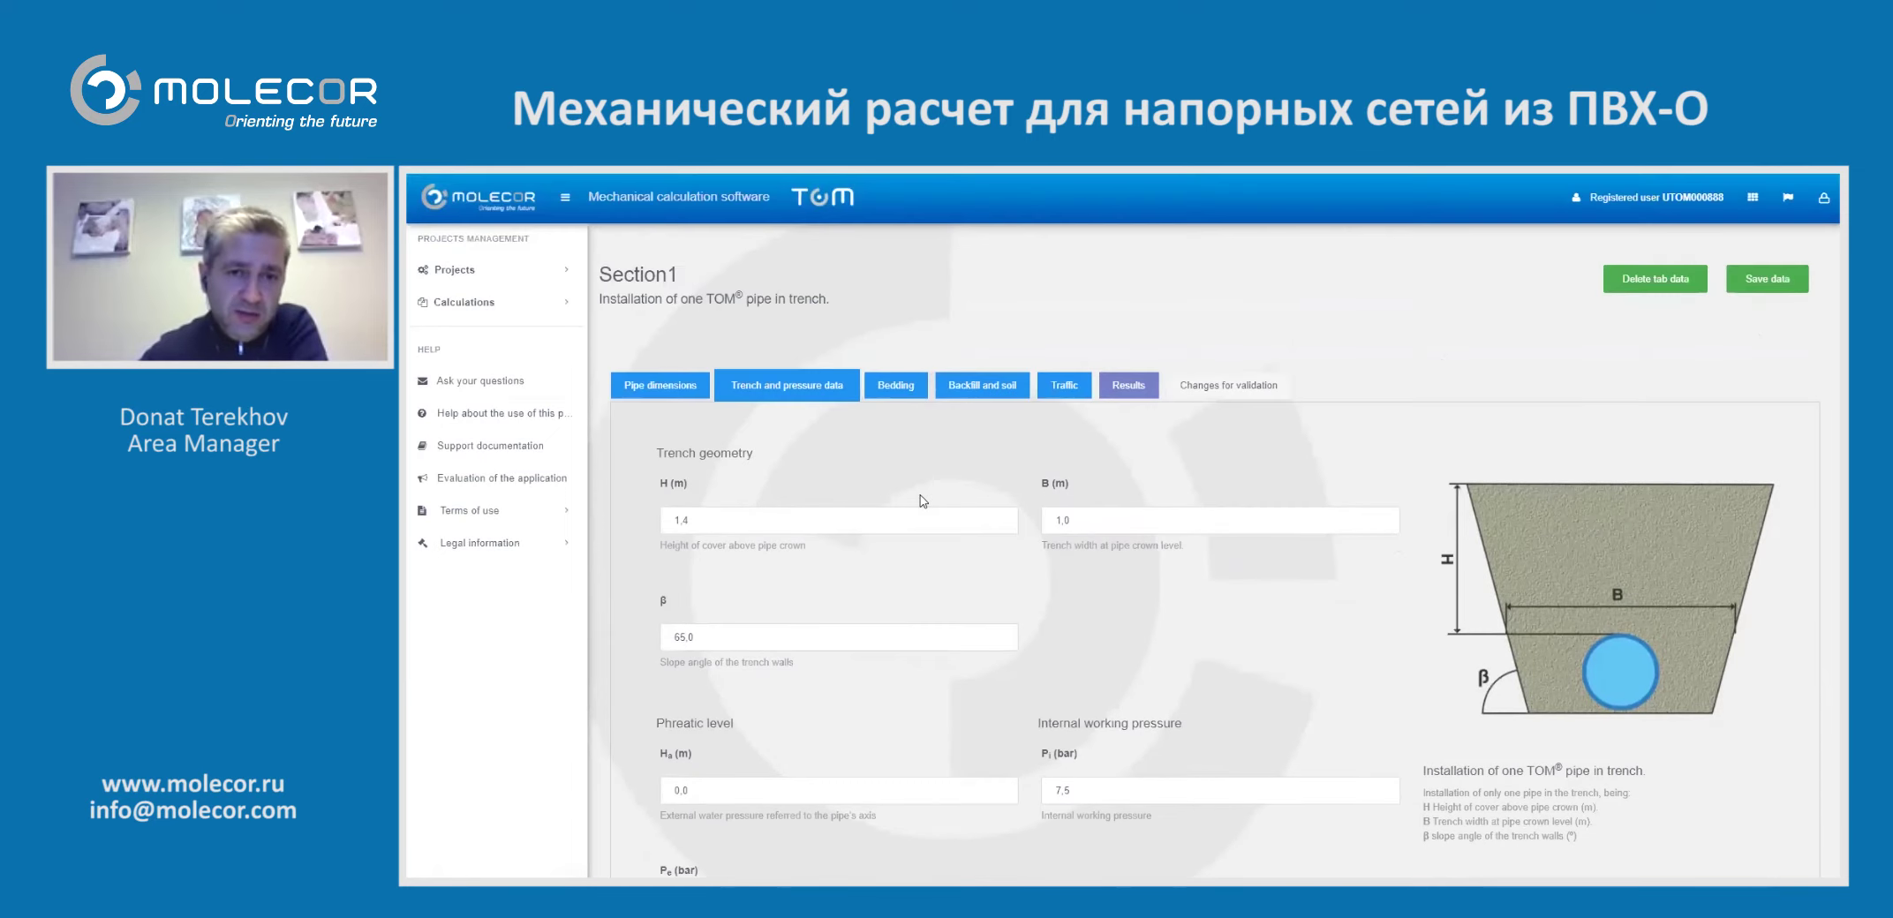
left_click(896, 386)
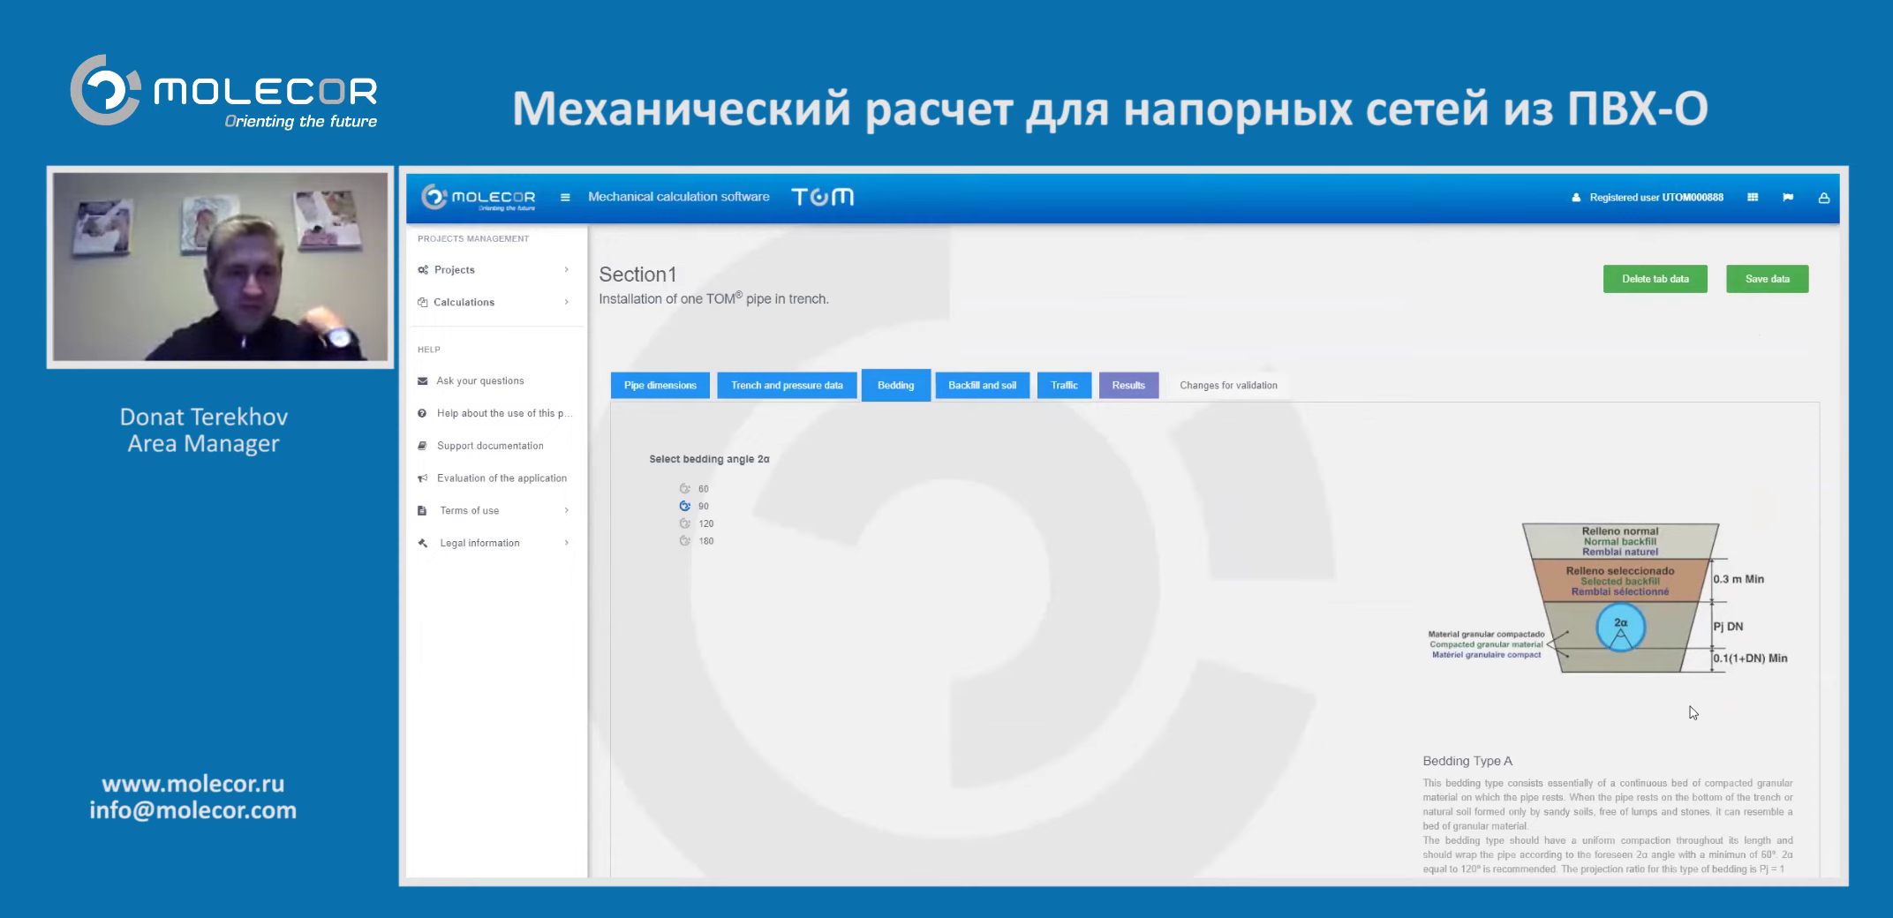
left_click(706, 525)
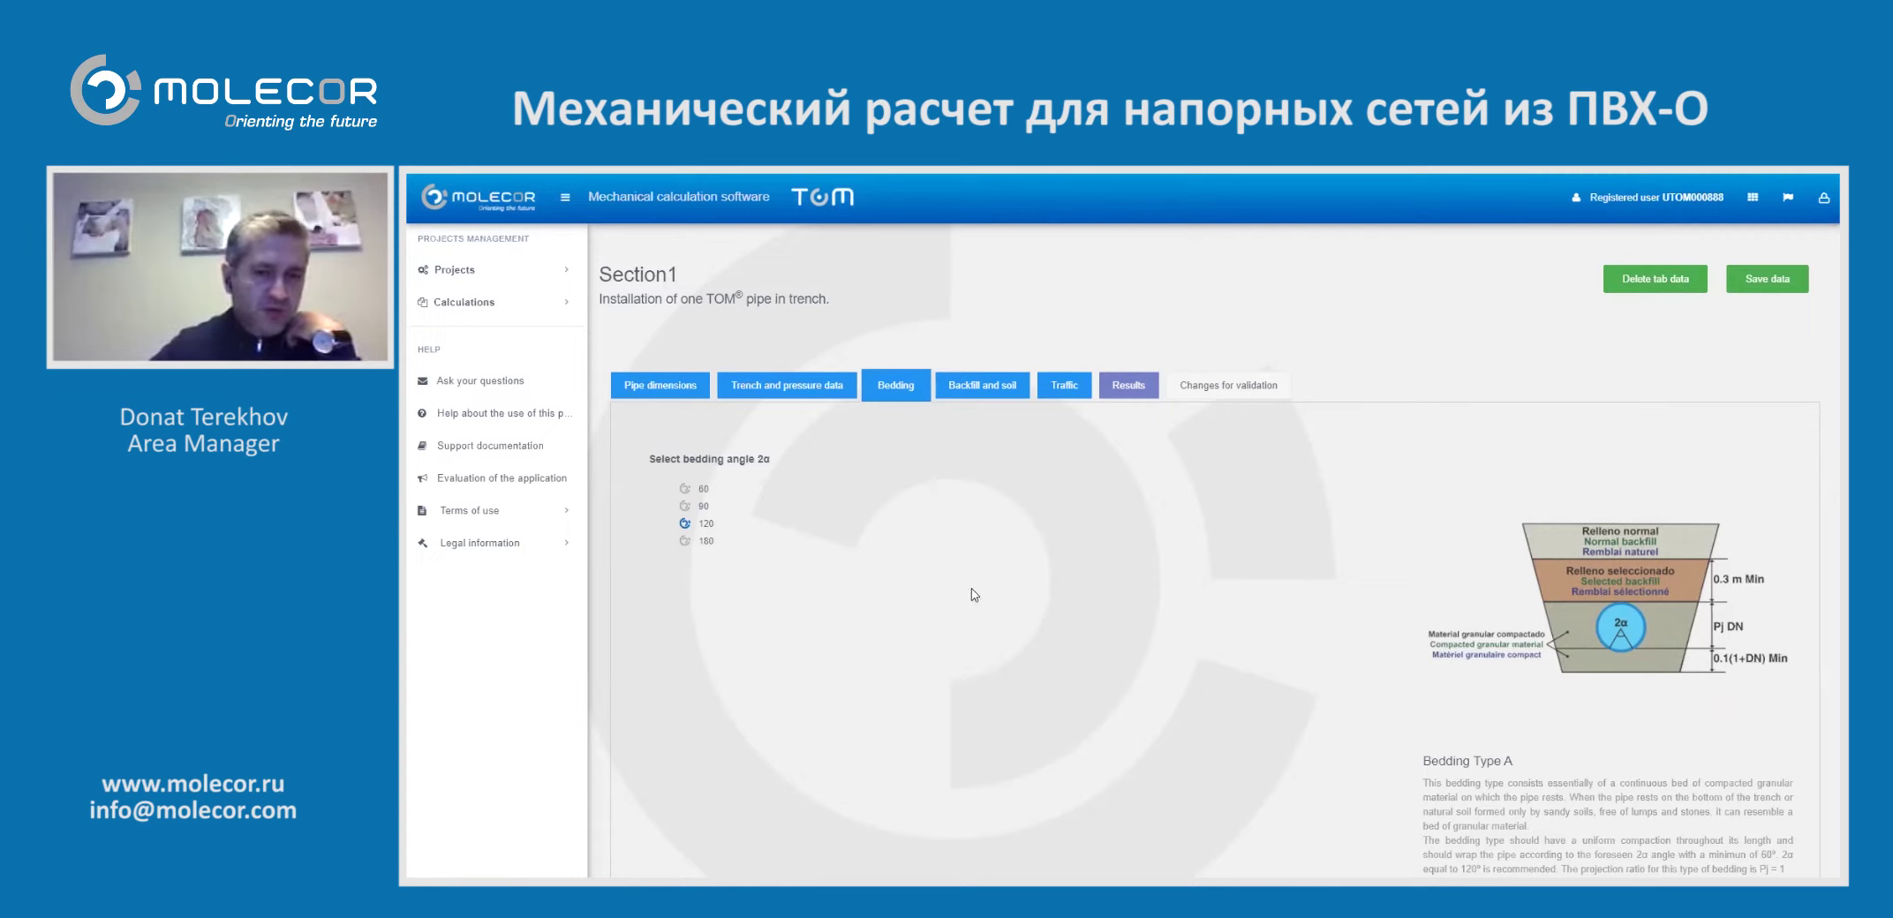
left_click(1780, 279)
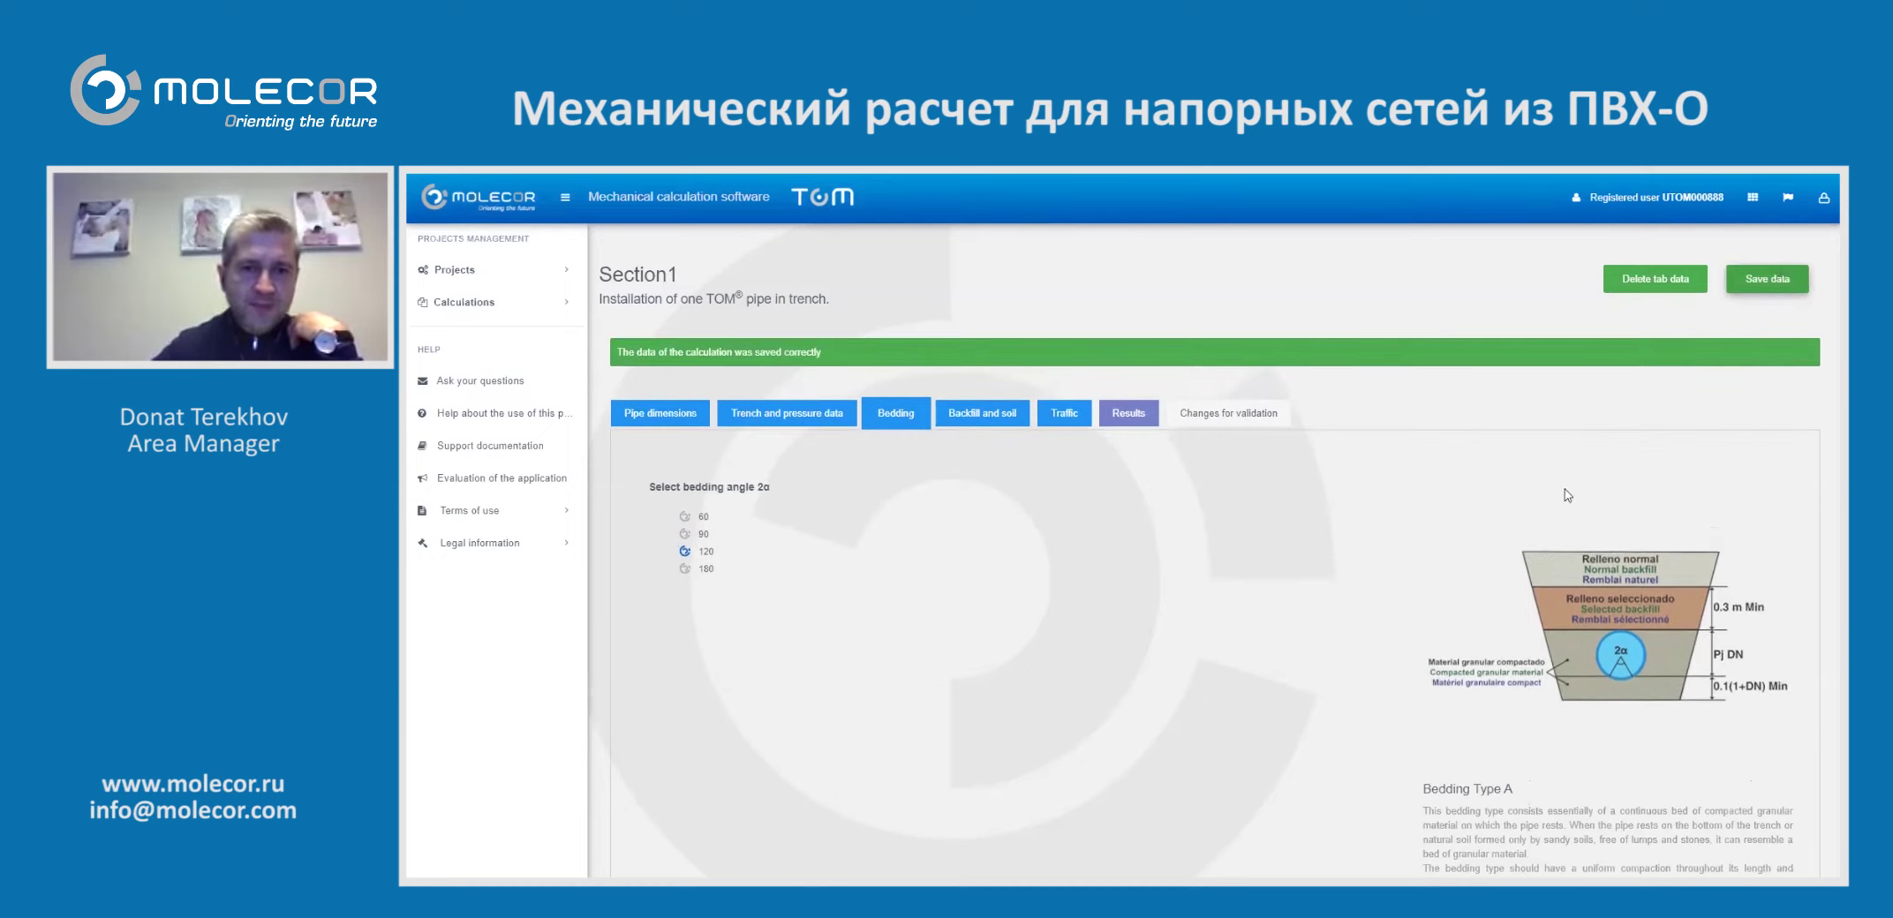
Recalculate the installation with the new bedding angle and check whether the results report can be created
left_click(1130, 414)
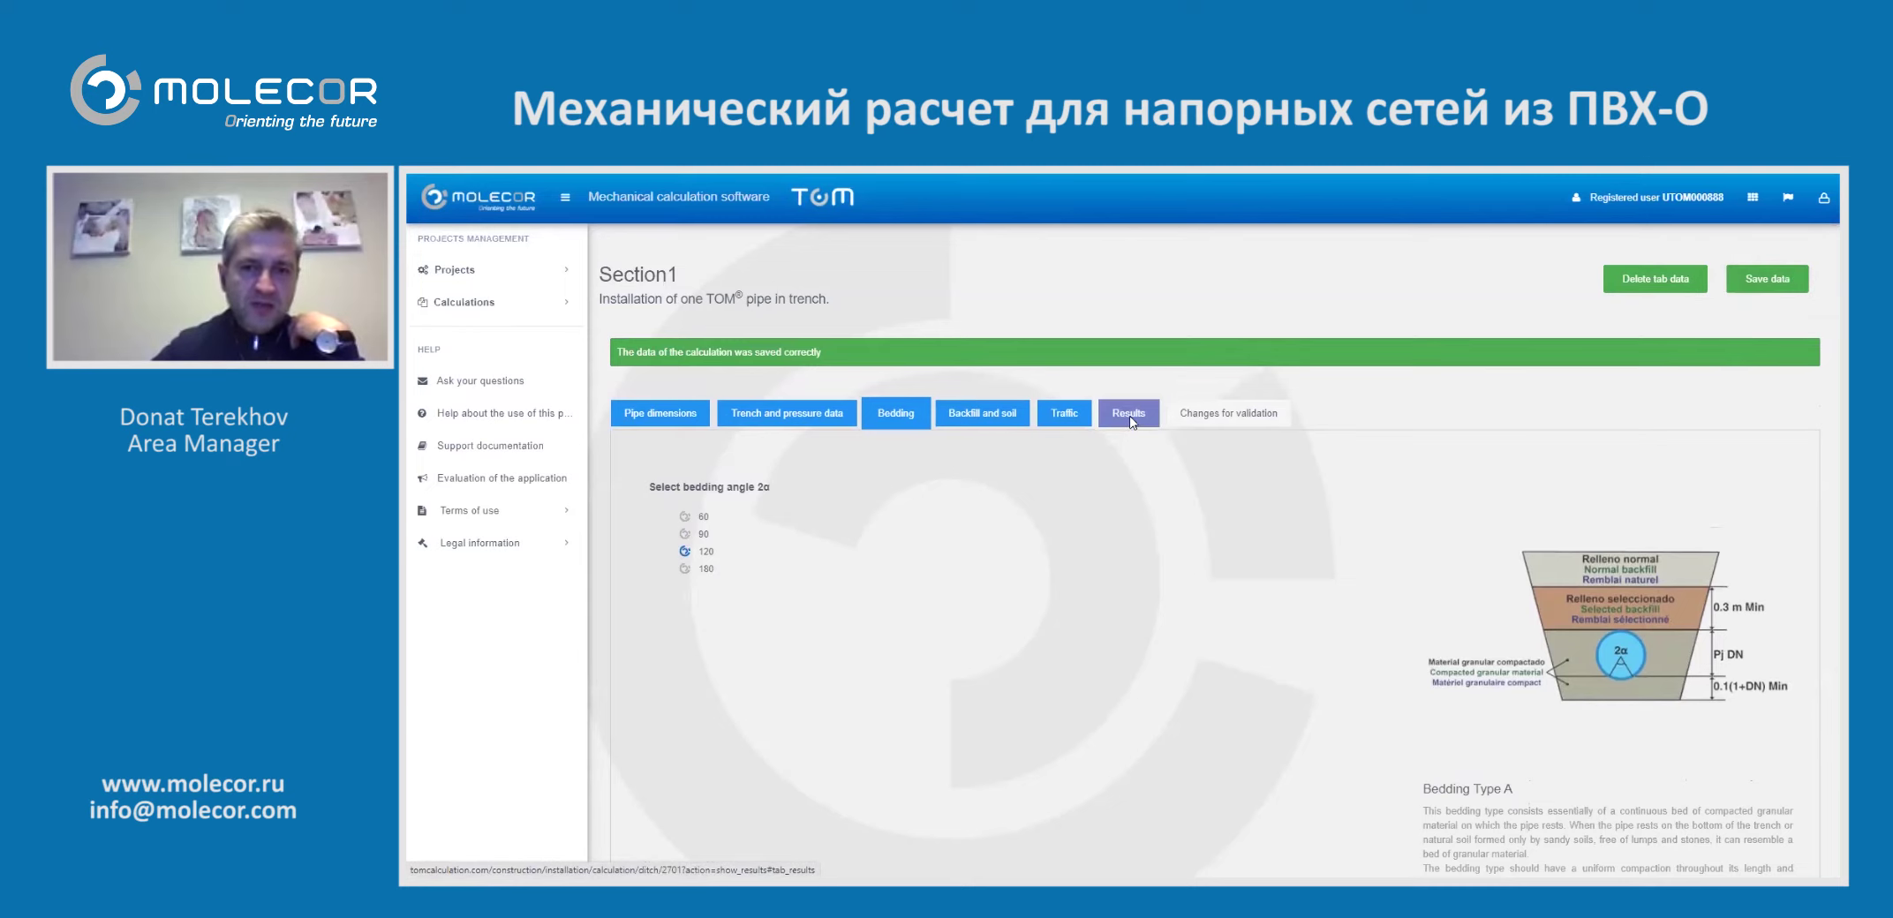
left_click(1138, 449)
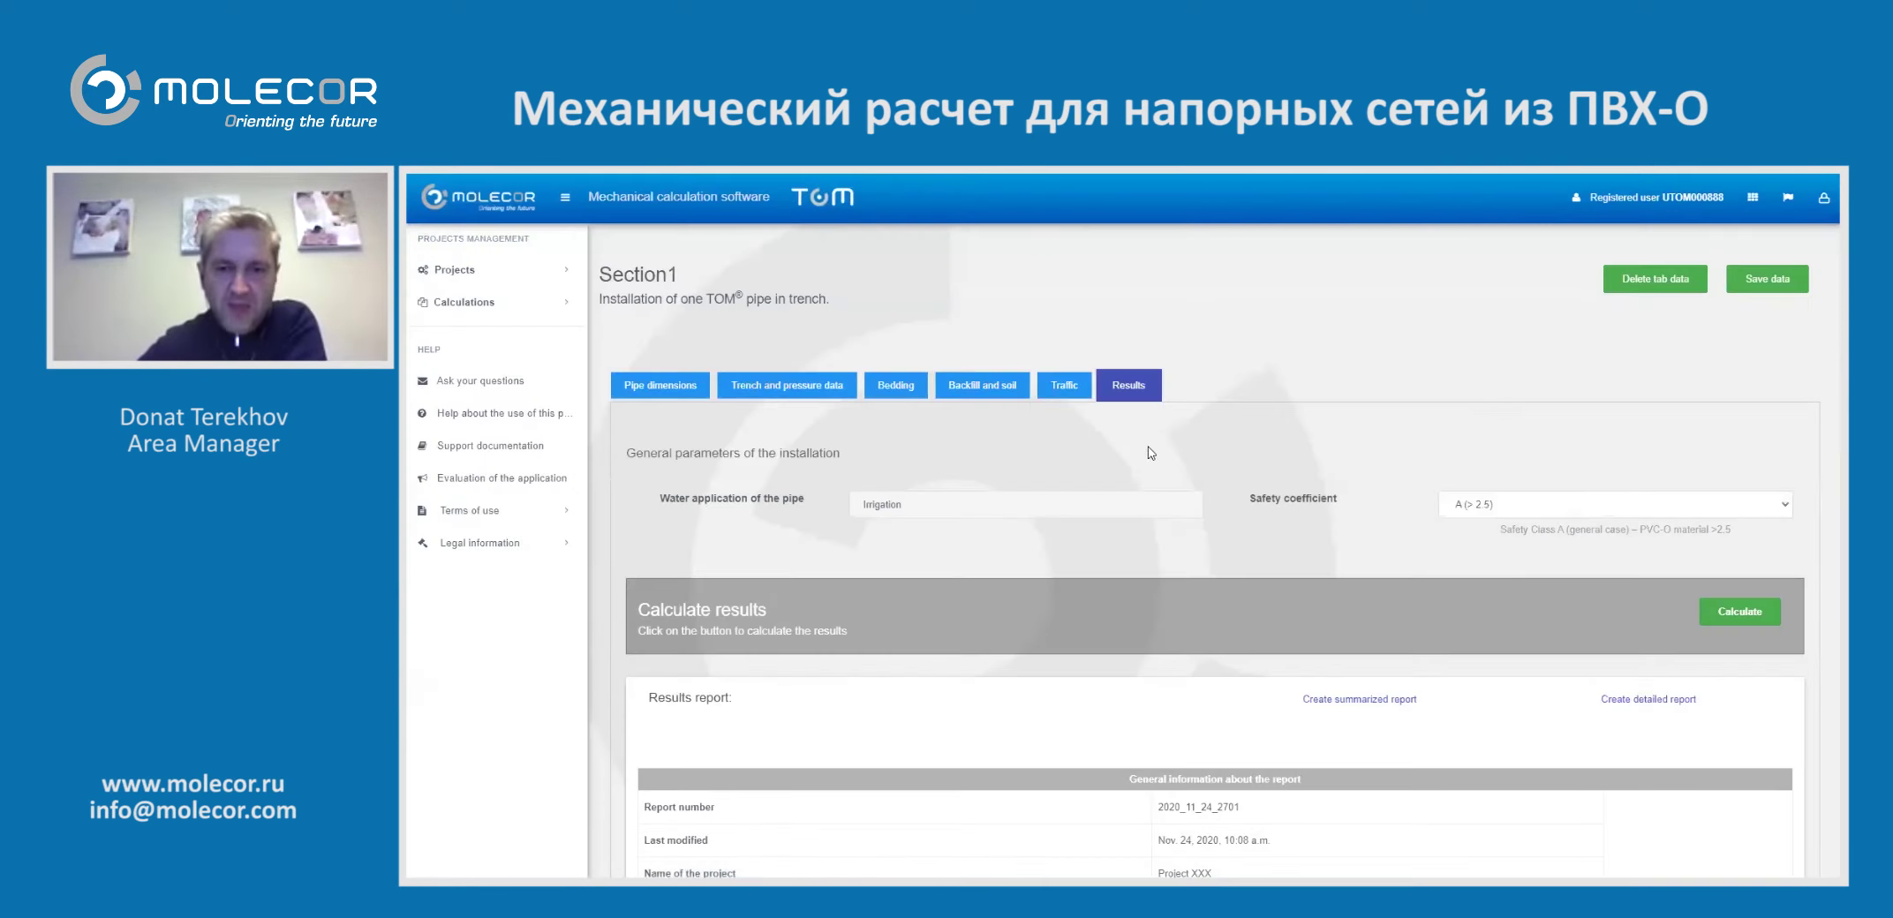
scroll(1174, 474, "down", 3)
scroll(1173, 474, "down", 3)
scroll(1175, 466, "up", 3)
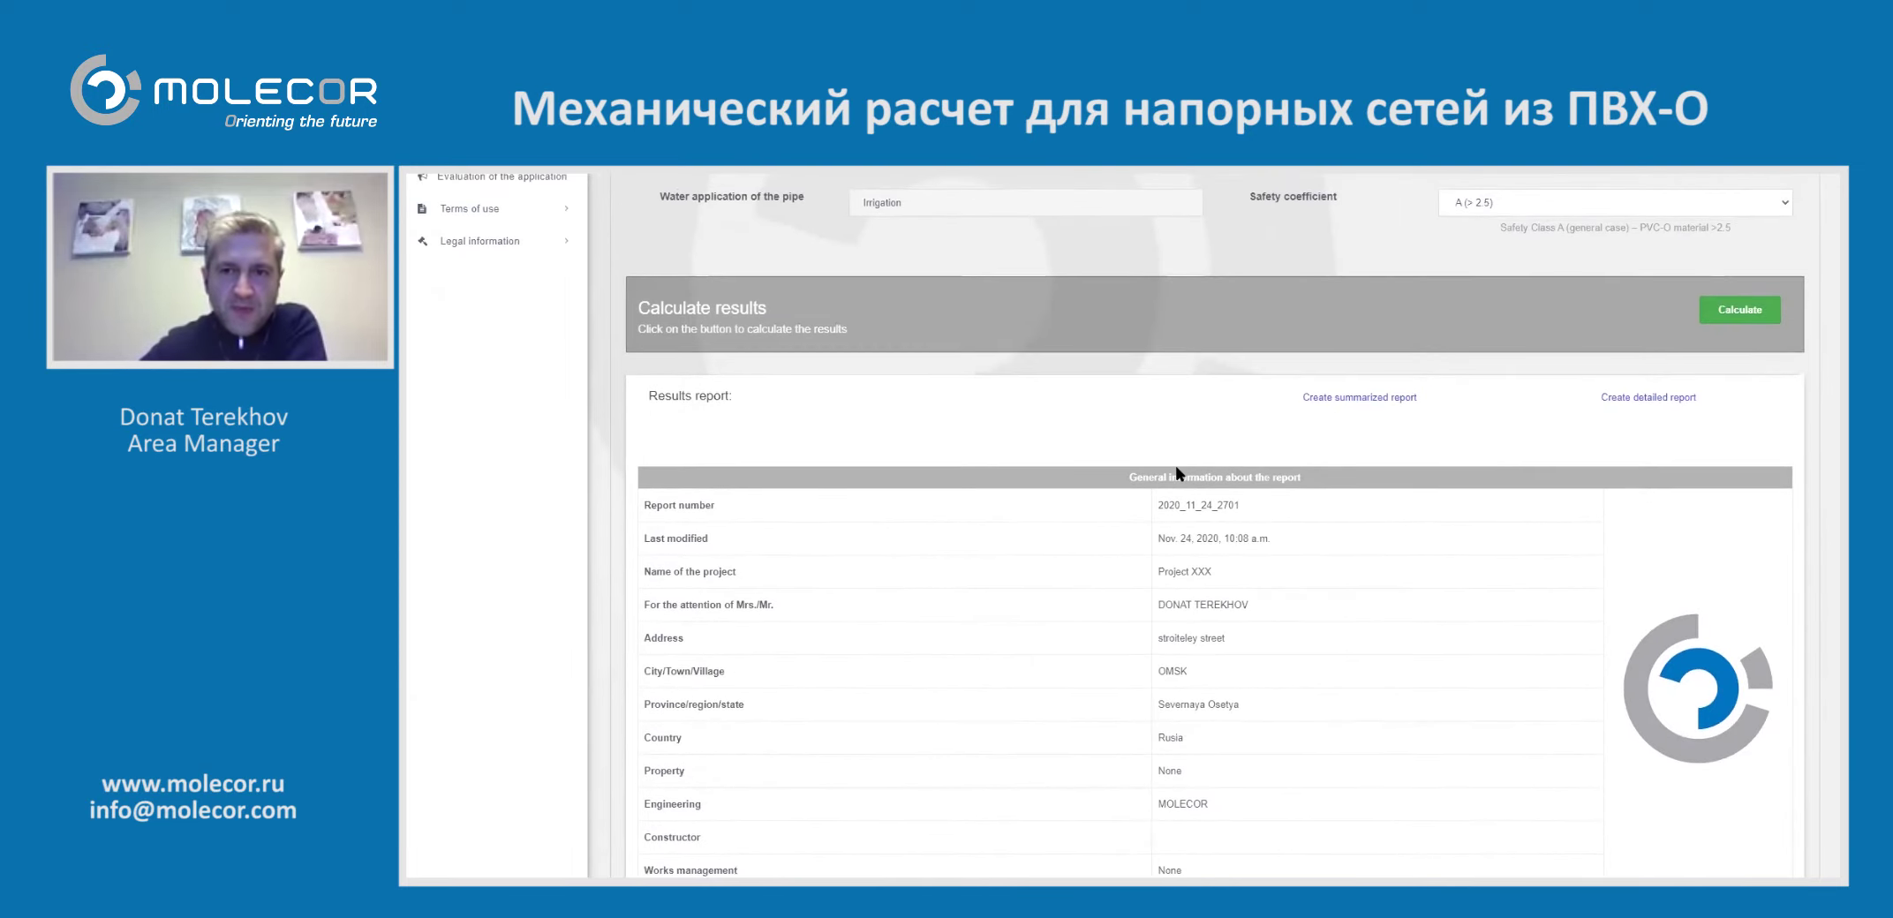
scroll(1176, 468, "down", 1)
scroll(1176, 468, "up", 2)
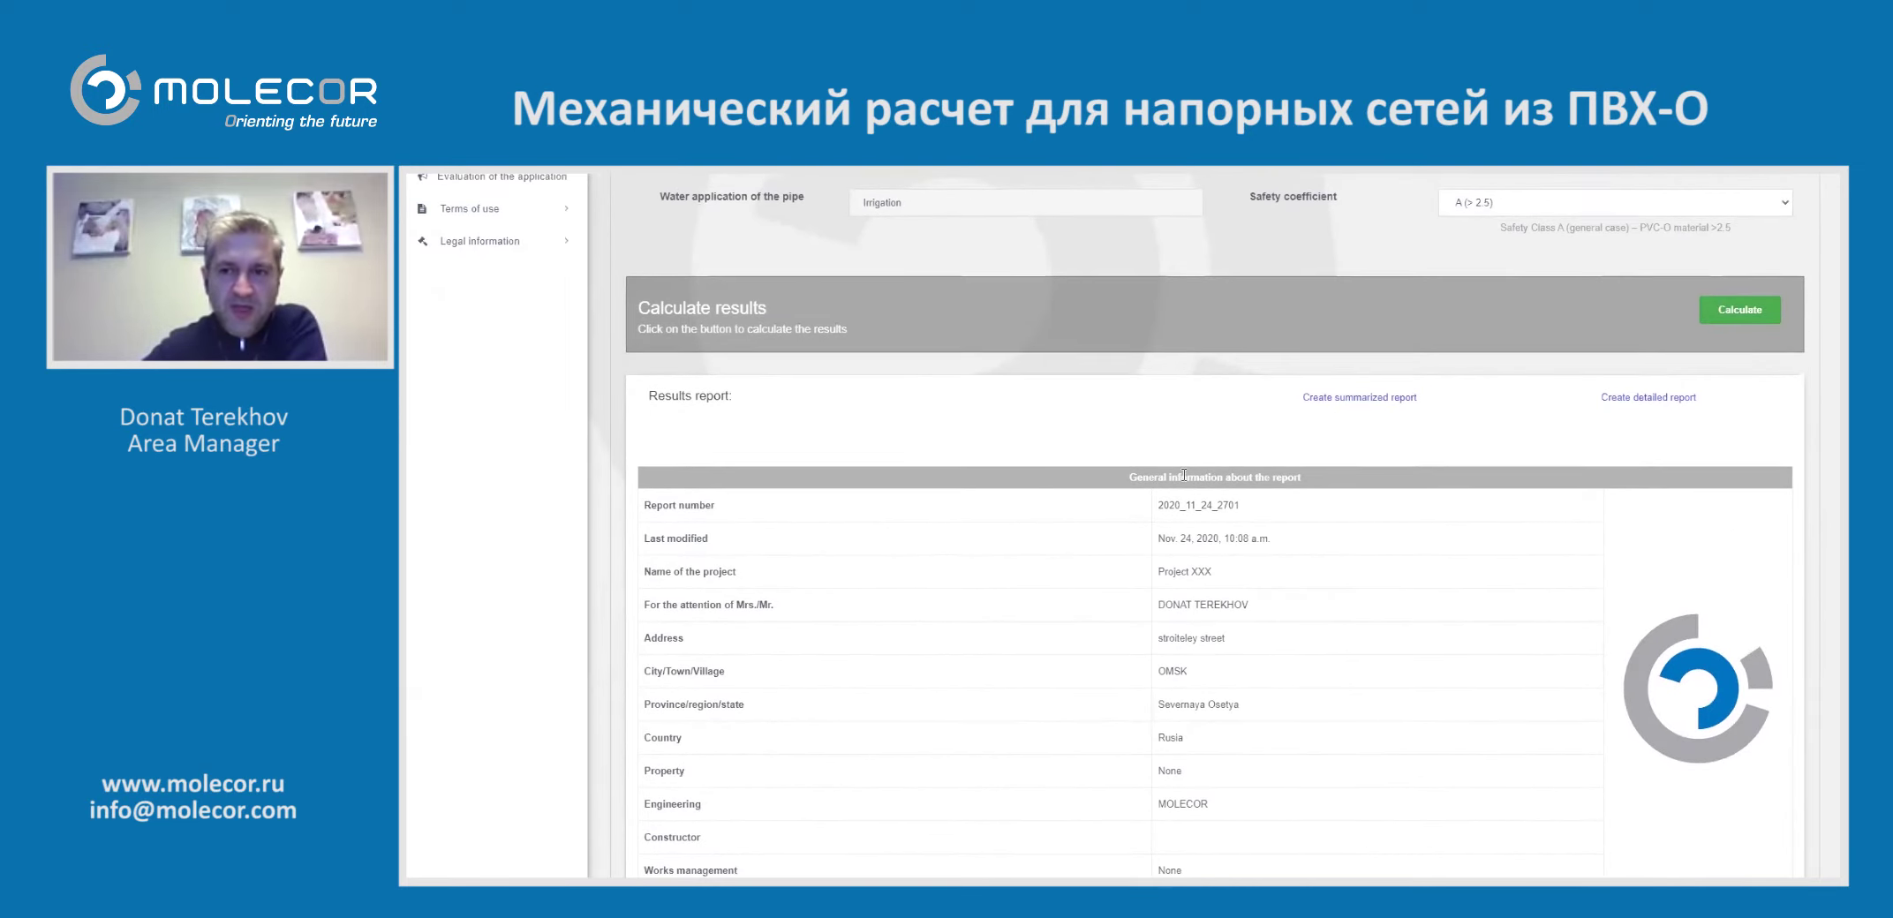
Examine the recalculated report's validity status, pipe and pressure data, loads, and long-term safety coefficients, especially the burst coefficient at the pipe's base
scroll(1184, 474, "up", 1)
scroll(1184, 476, "down", 3)
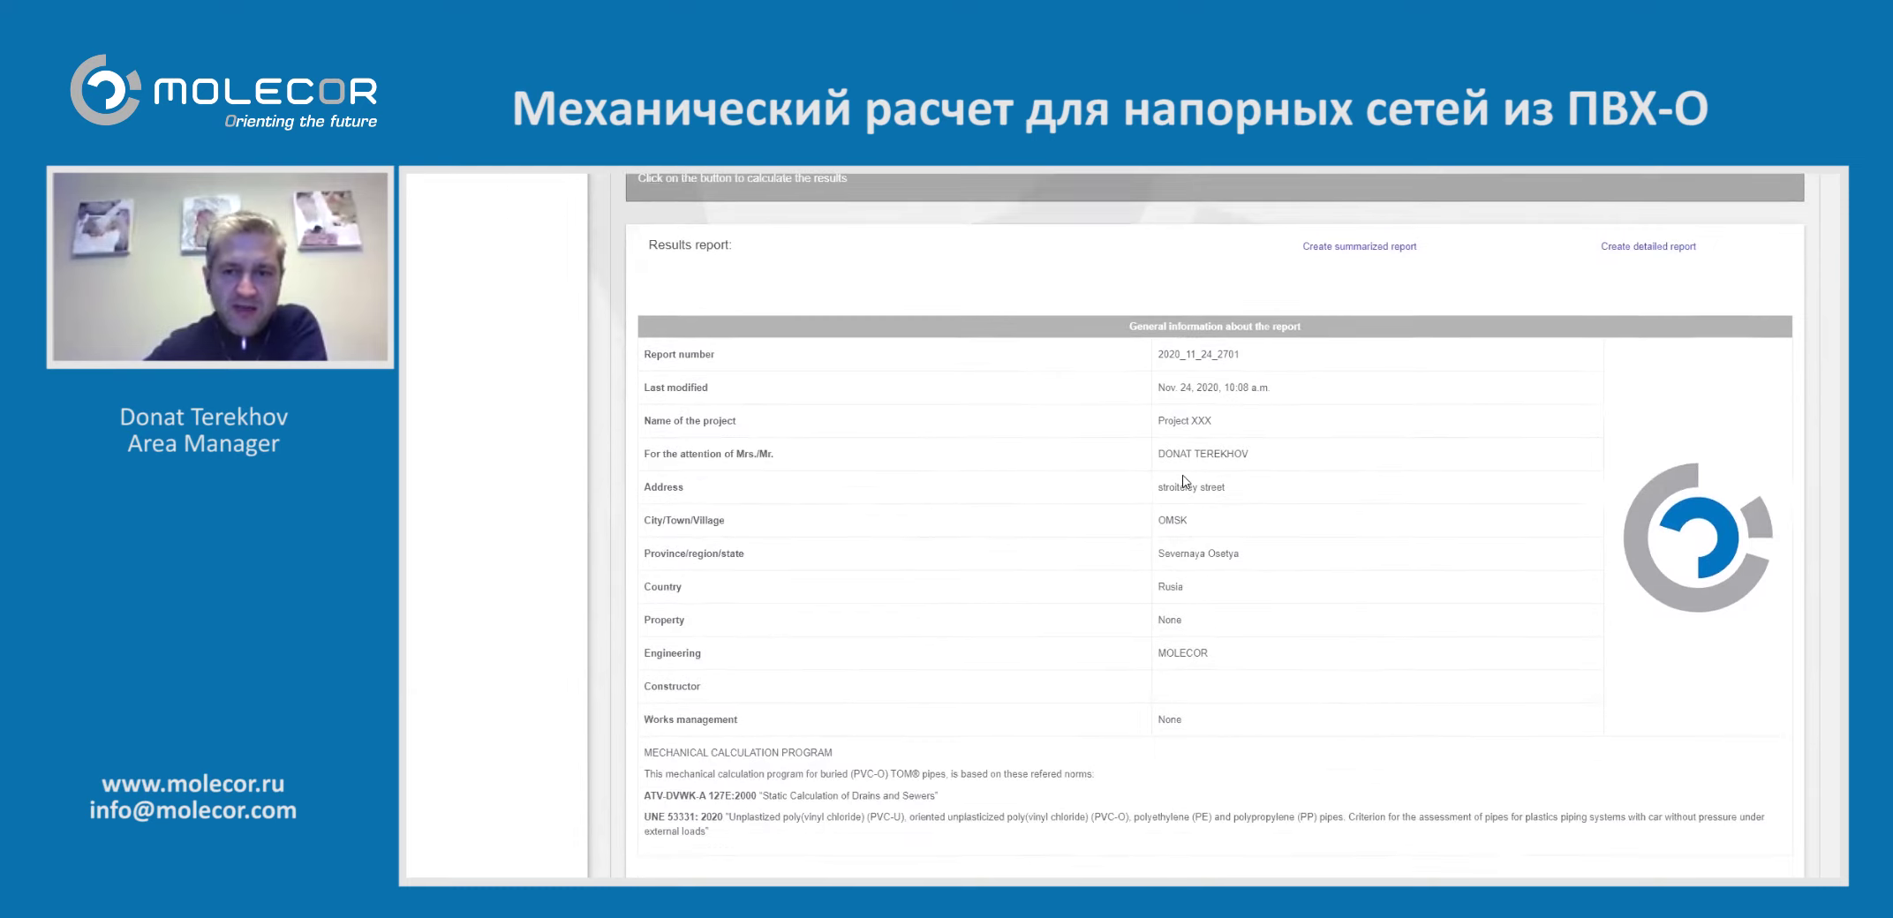
scroll(1183, 481, "down", 6)
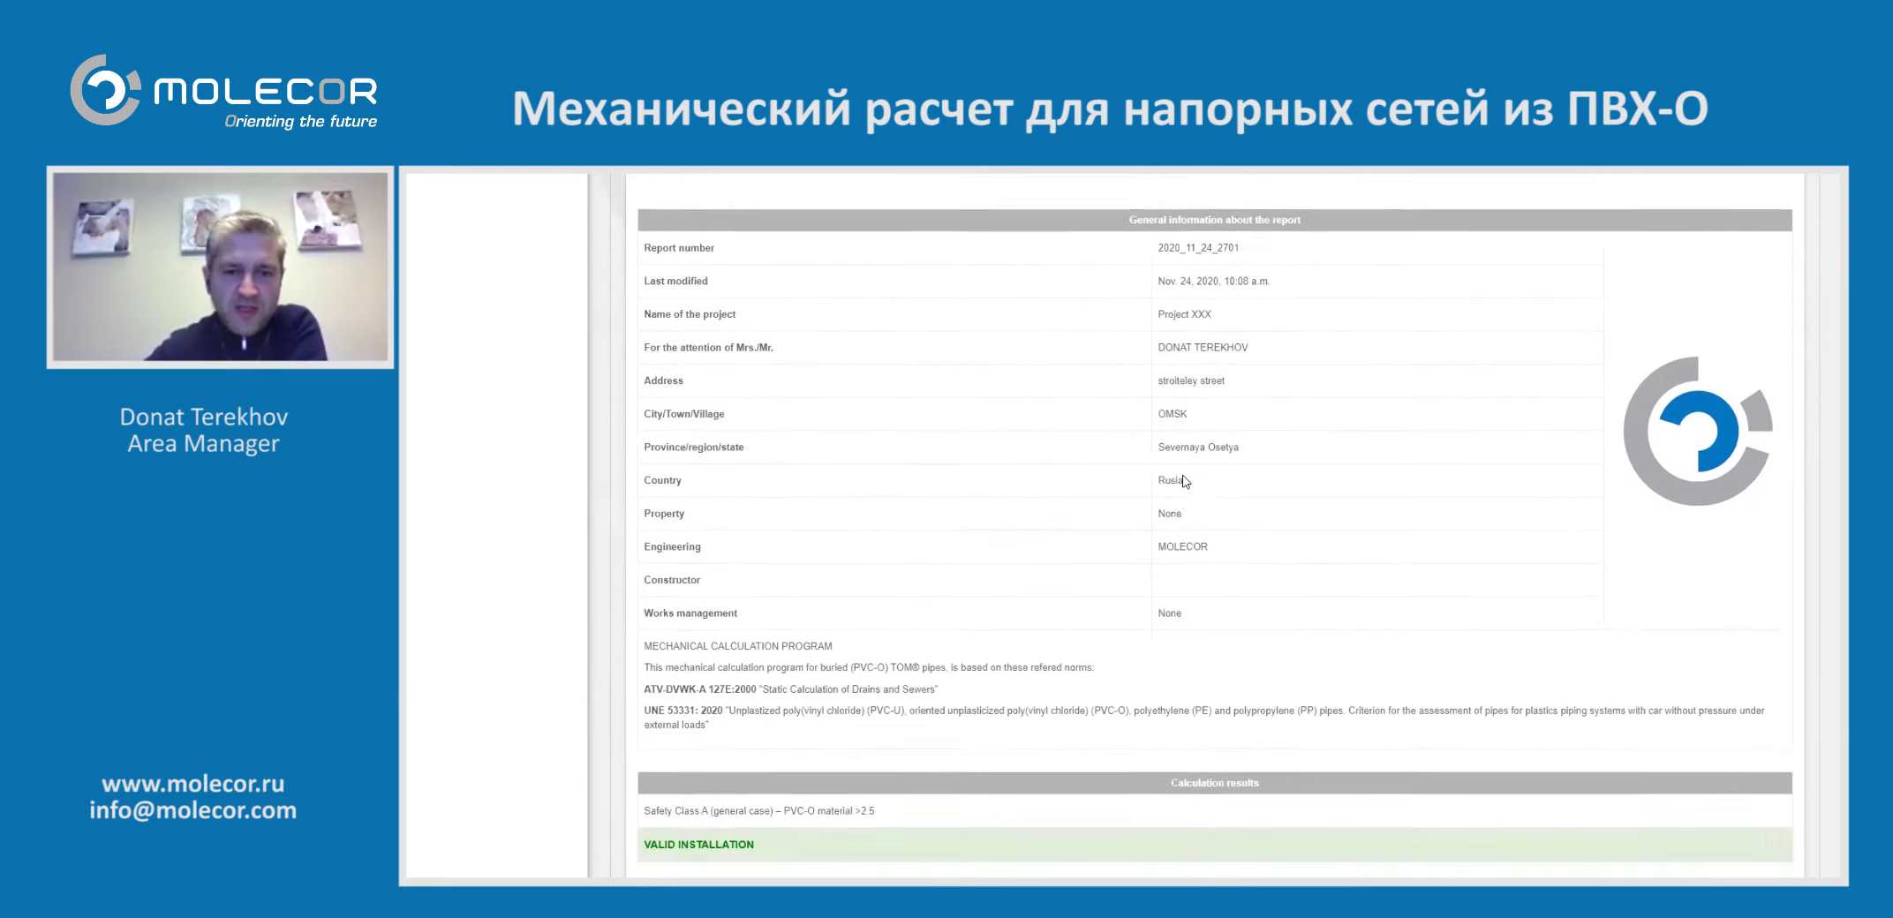
left_click_drag(644, 578, 813, 577)
left_click(830, 577)
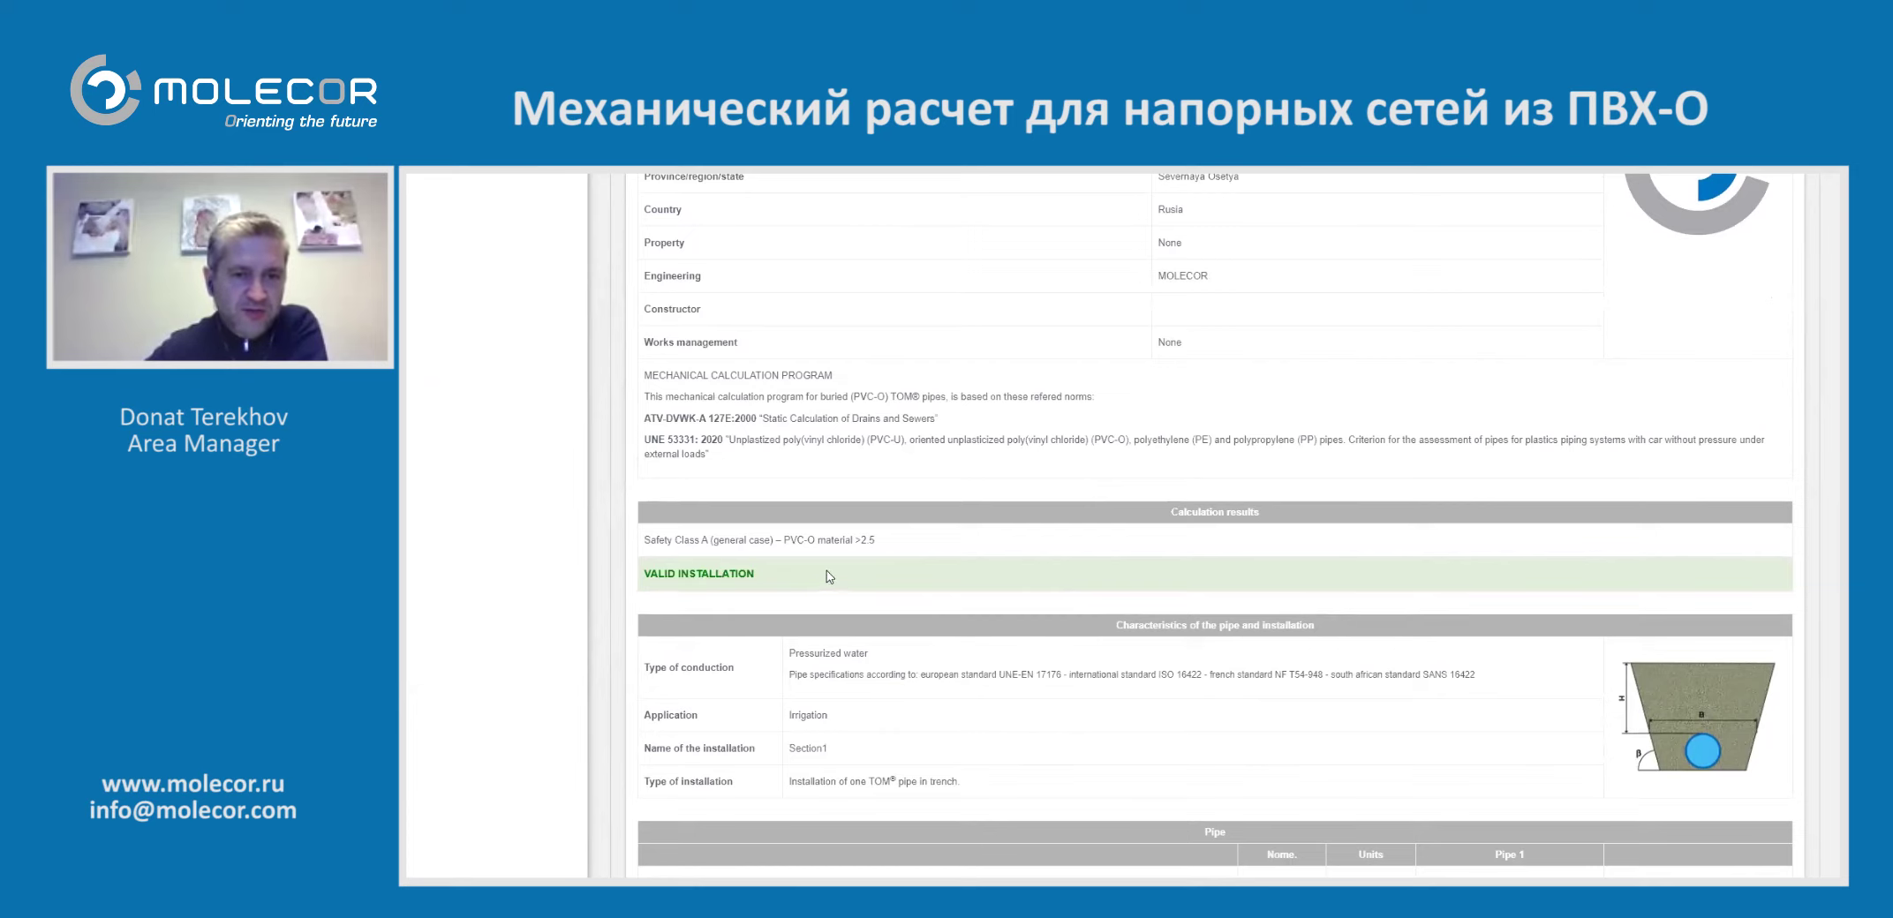
scroll(1233, 559, "down", 10)
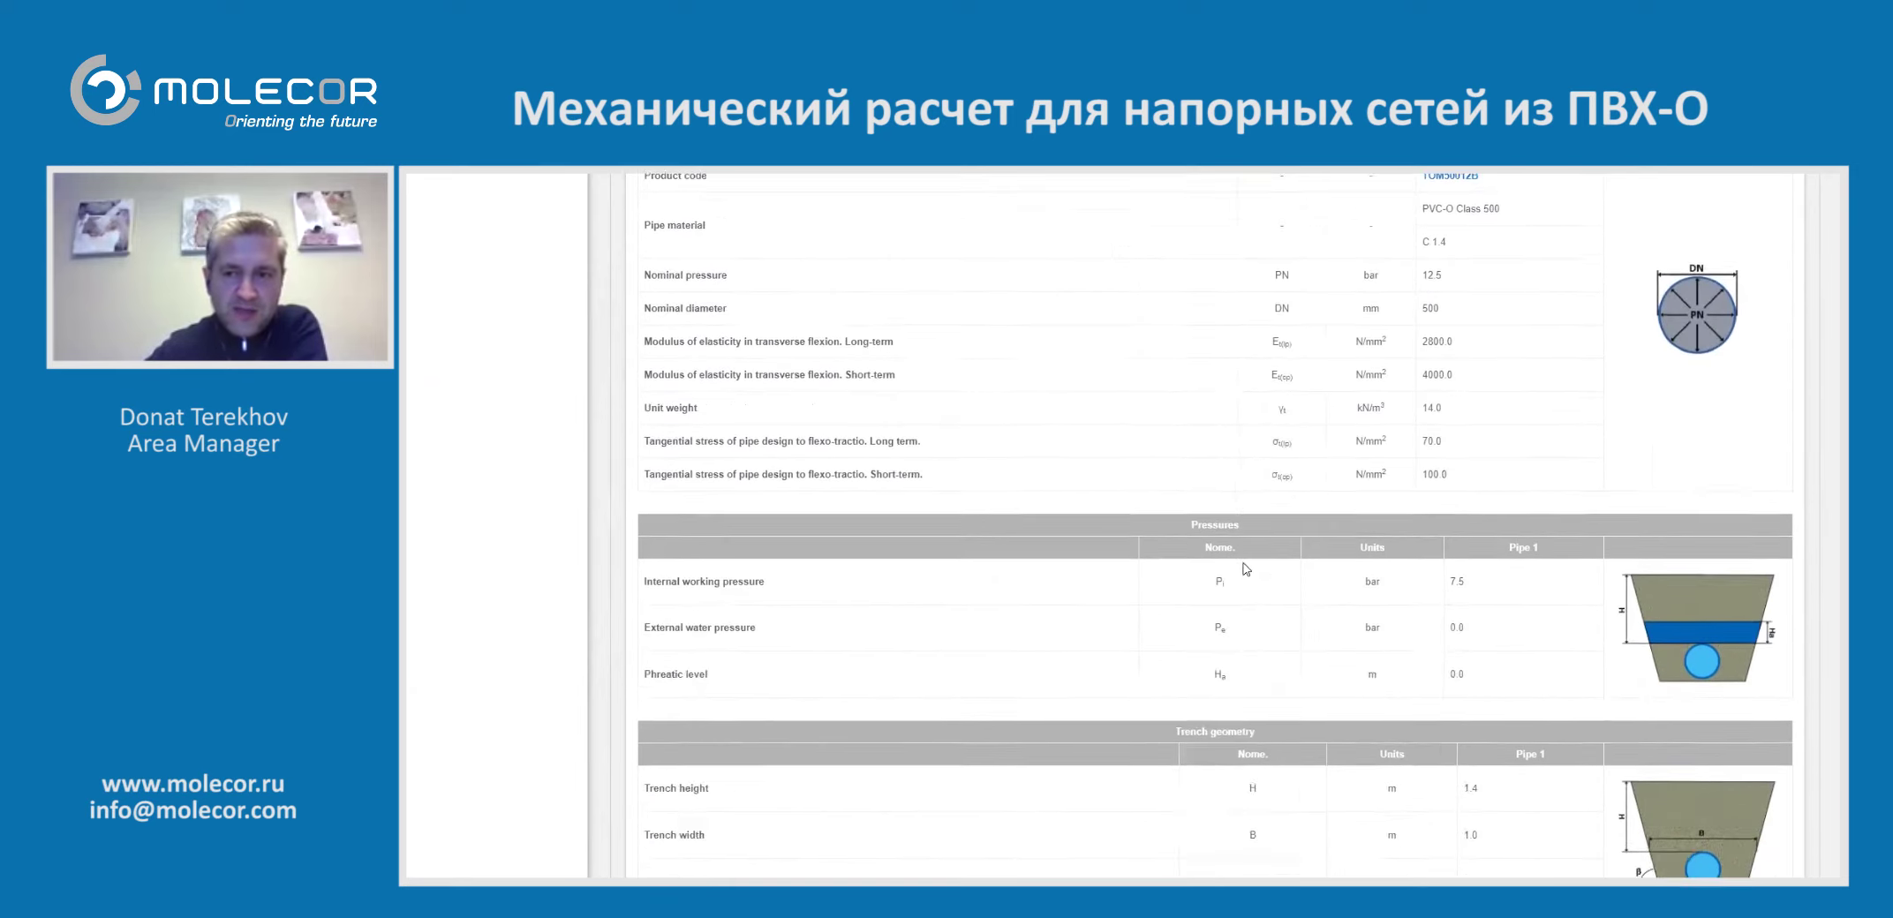
scroll(1245, 570, "down", 20)
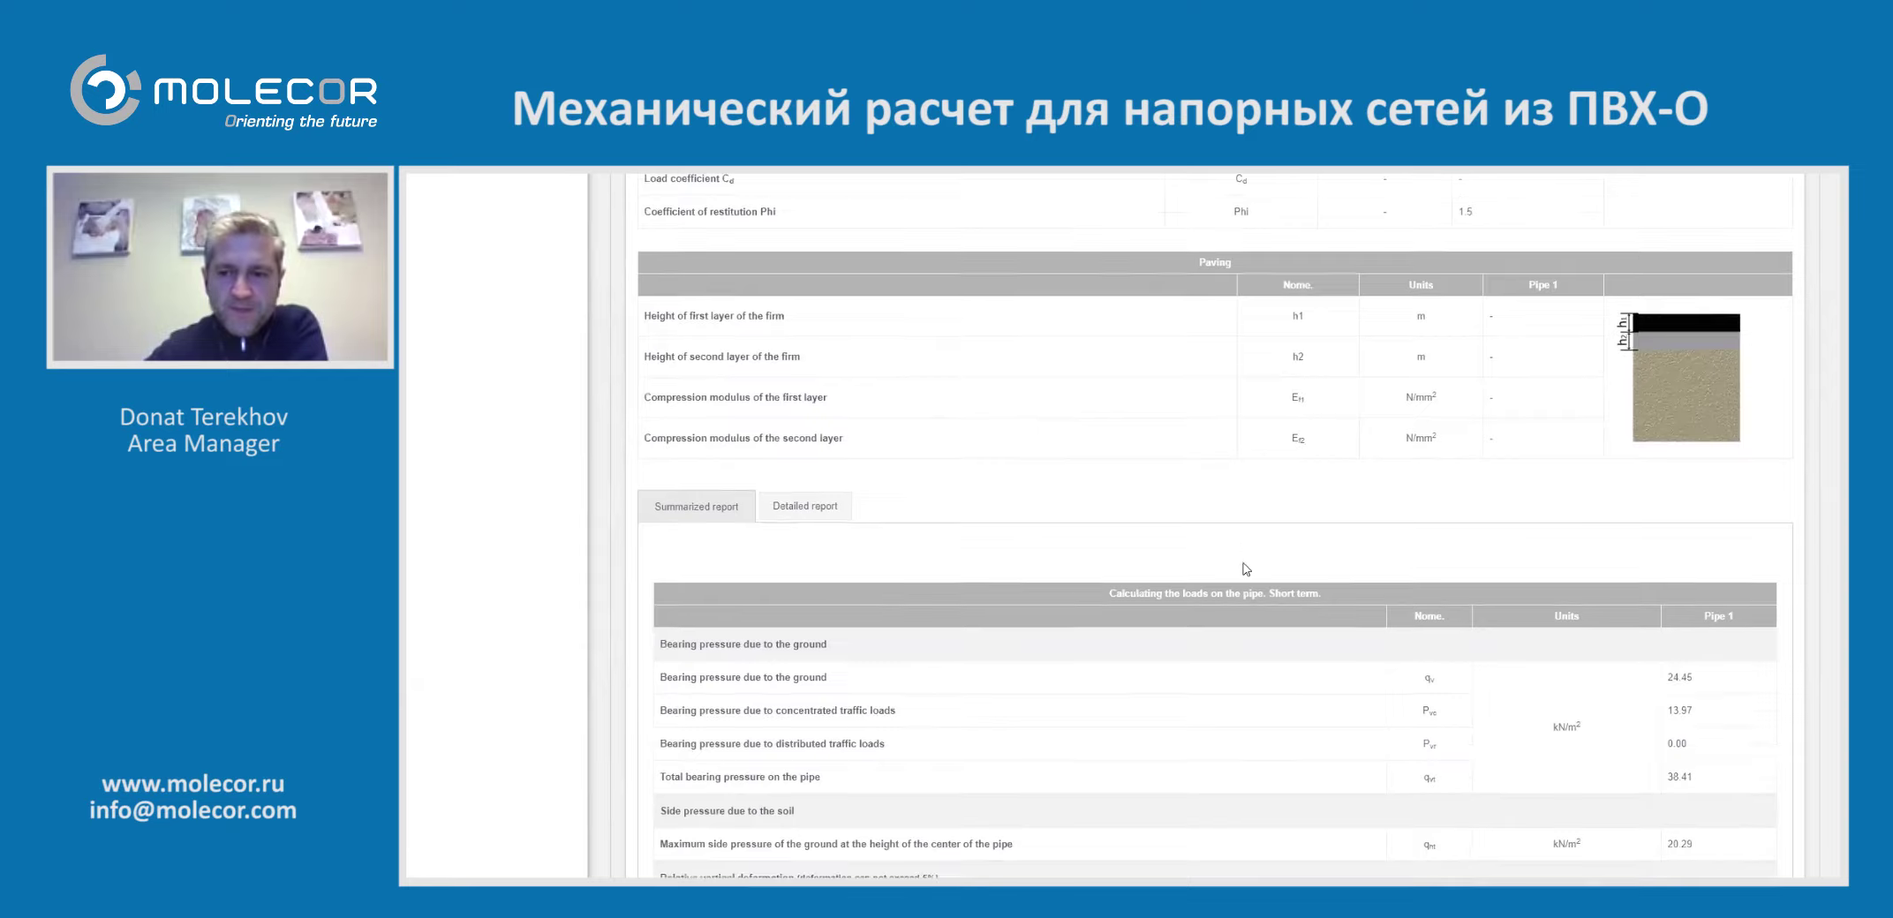
scroll(1245, 570, "down", 20)
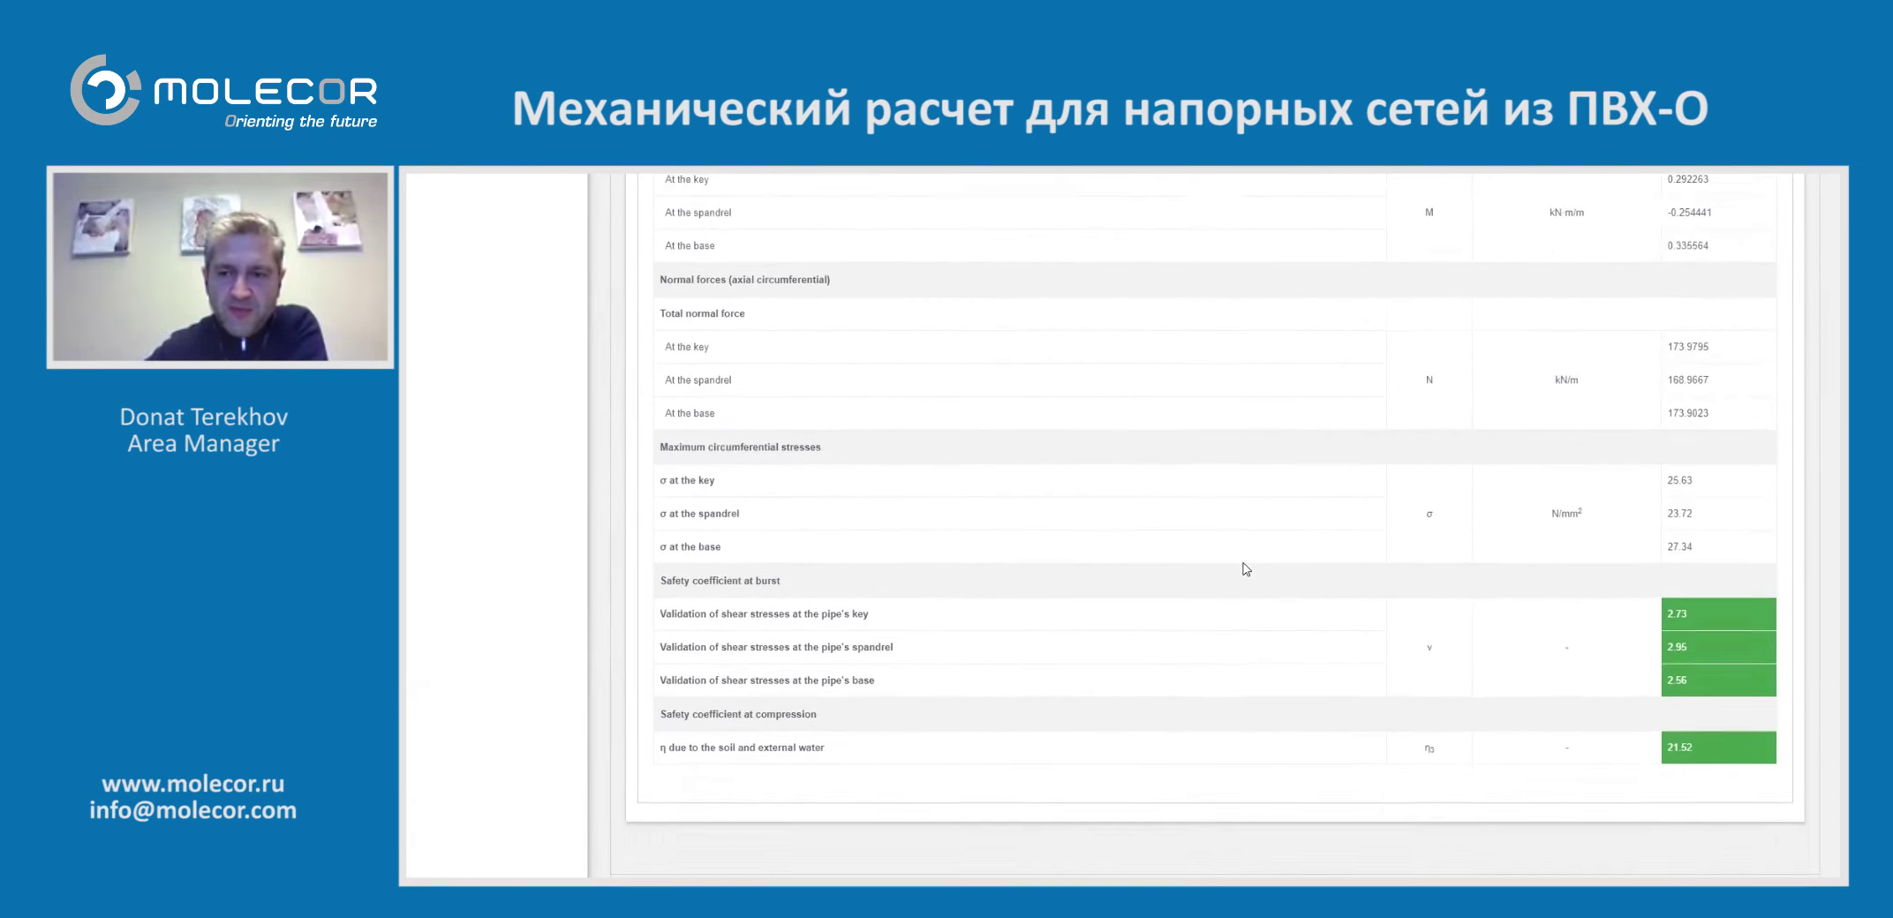
scroll(1246, 569, "down", 3)
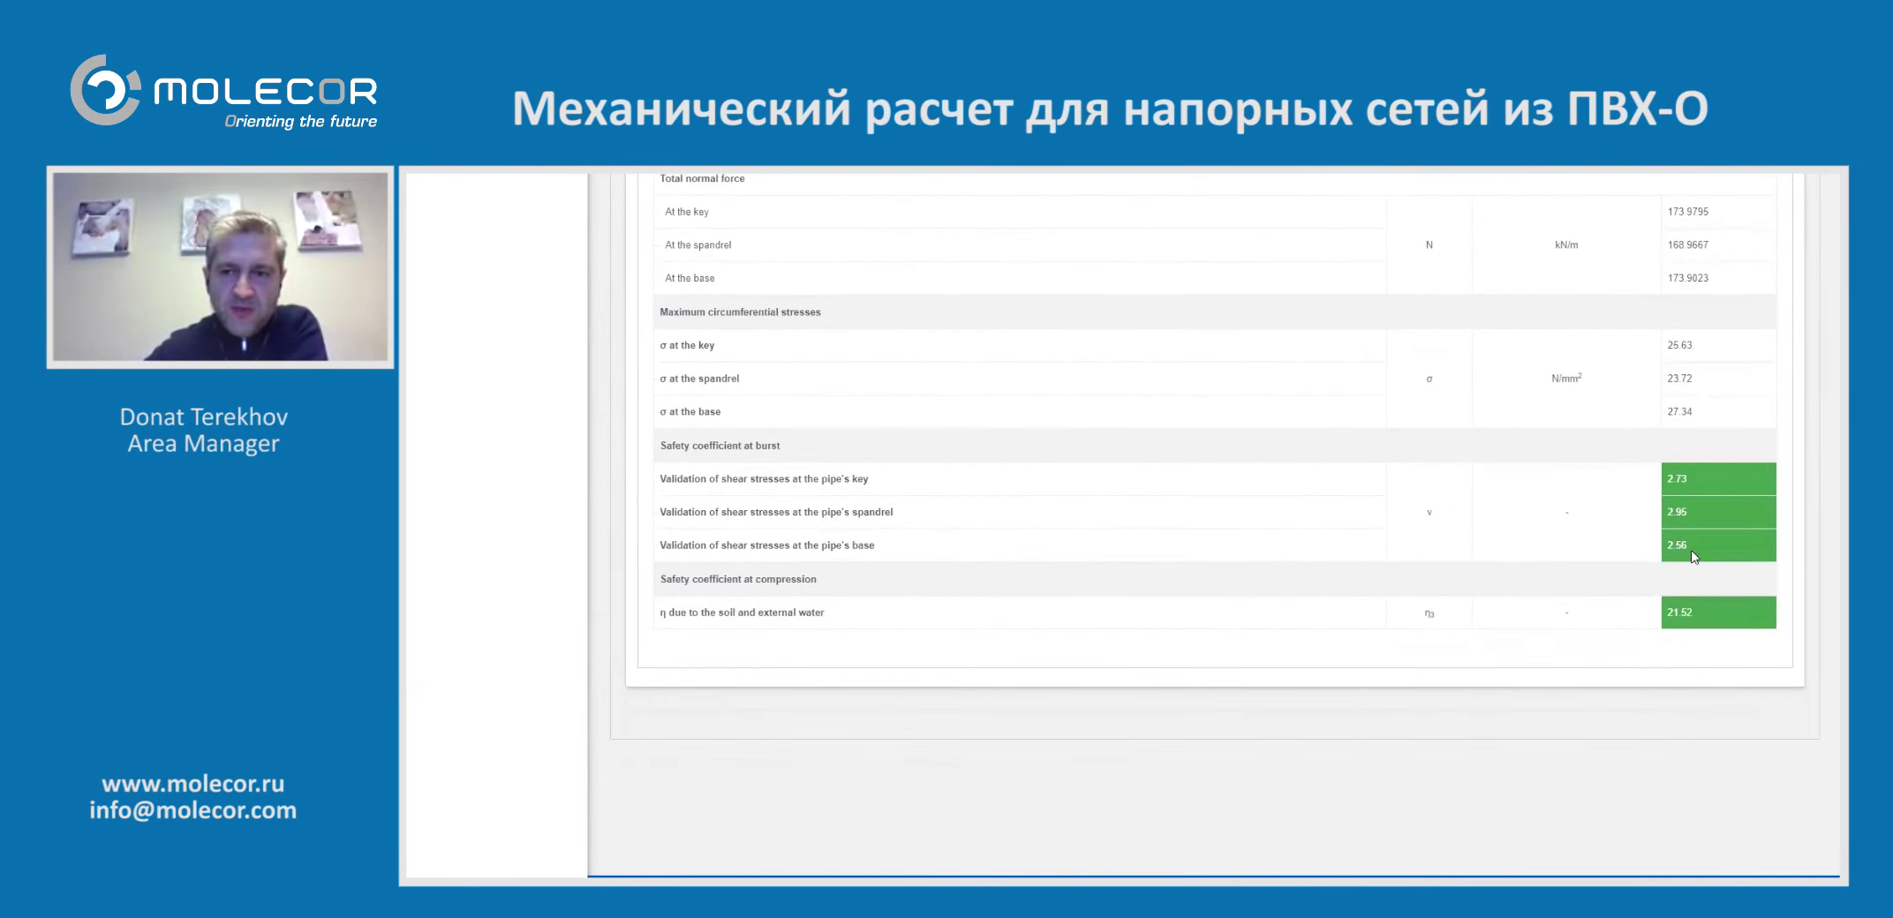
double_click(1687, 546)
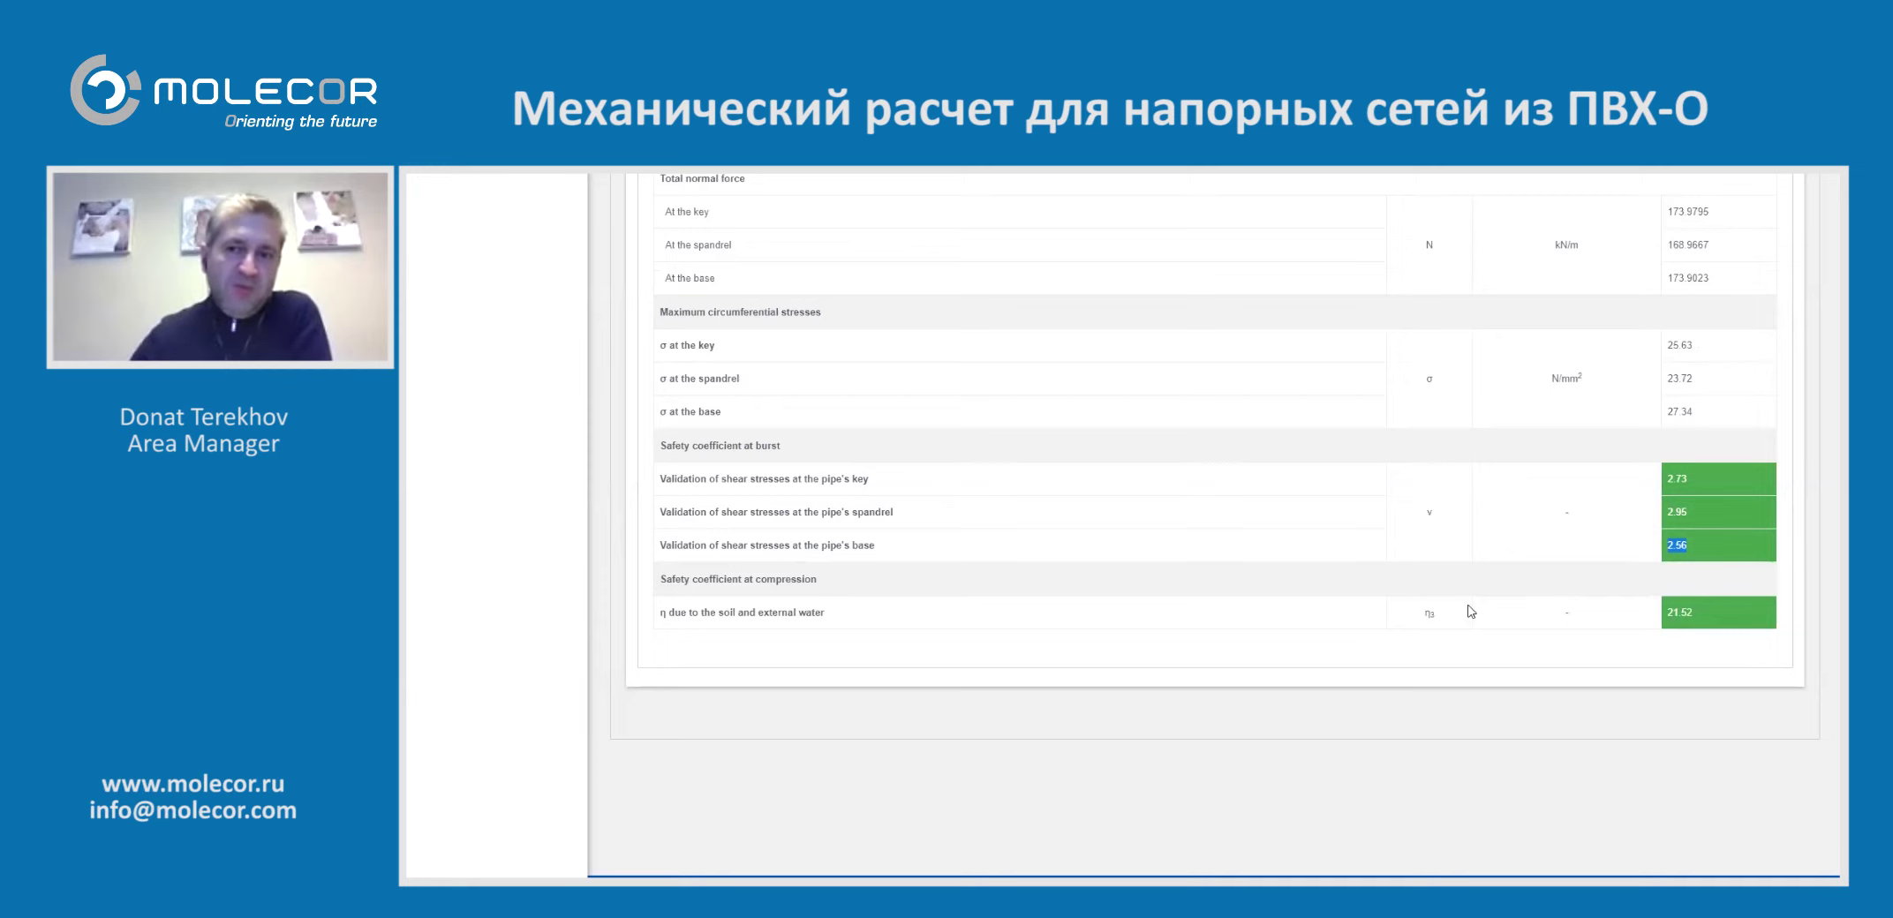
Change the vehicle type for the concentrated traffic loads to HT 26 (26 t, 2 axles) and save the traffic data
scroll(1471, 610, "up", 1)
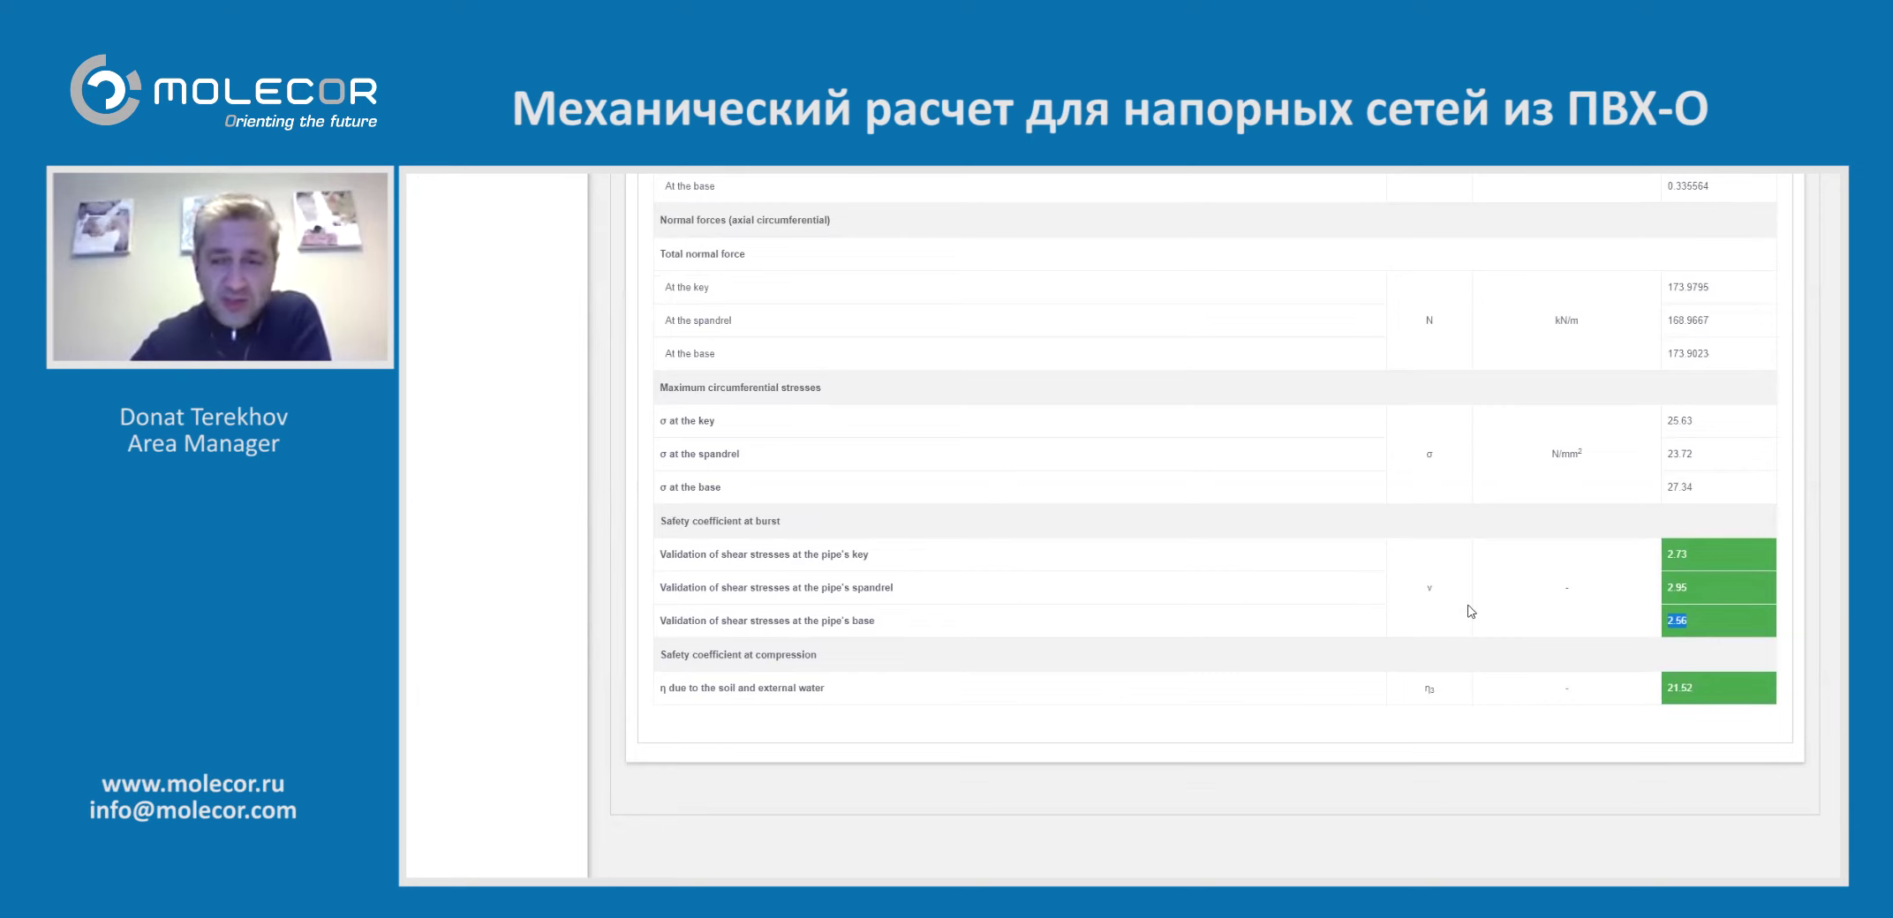
scroll(1536, 627, "up", 6)
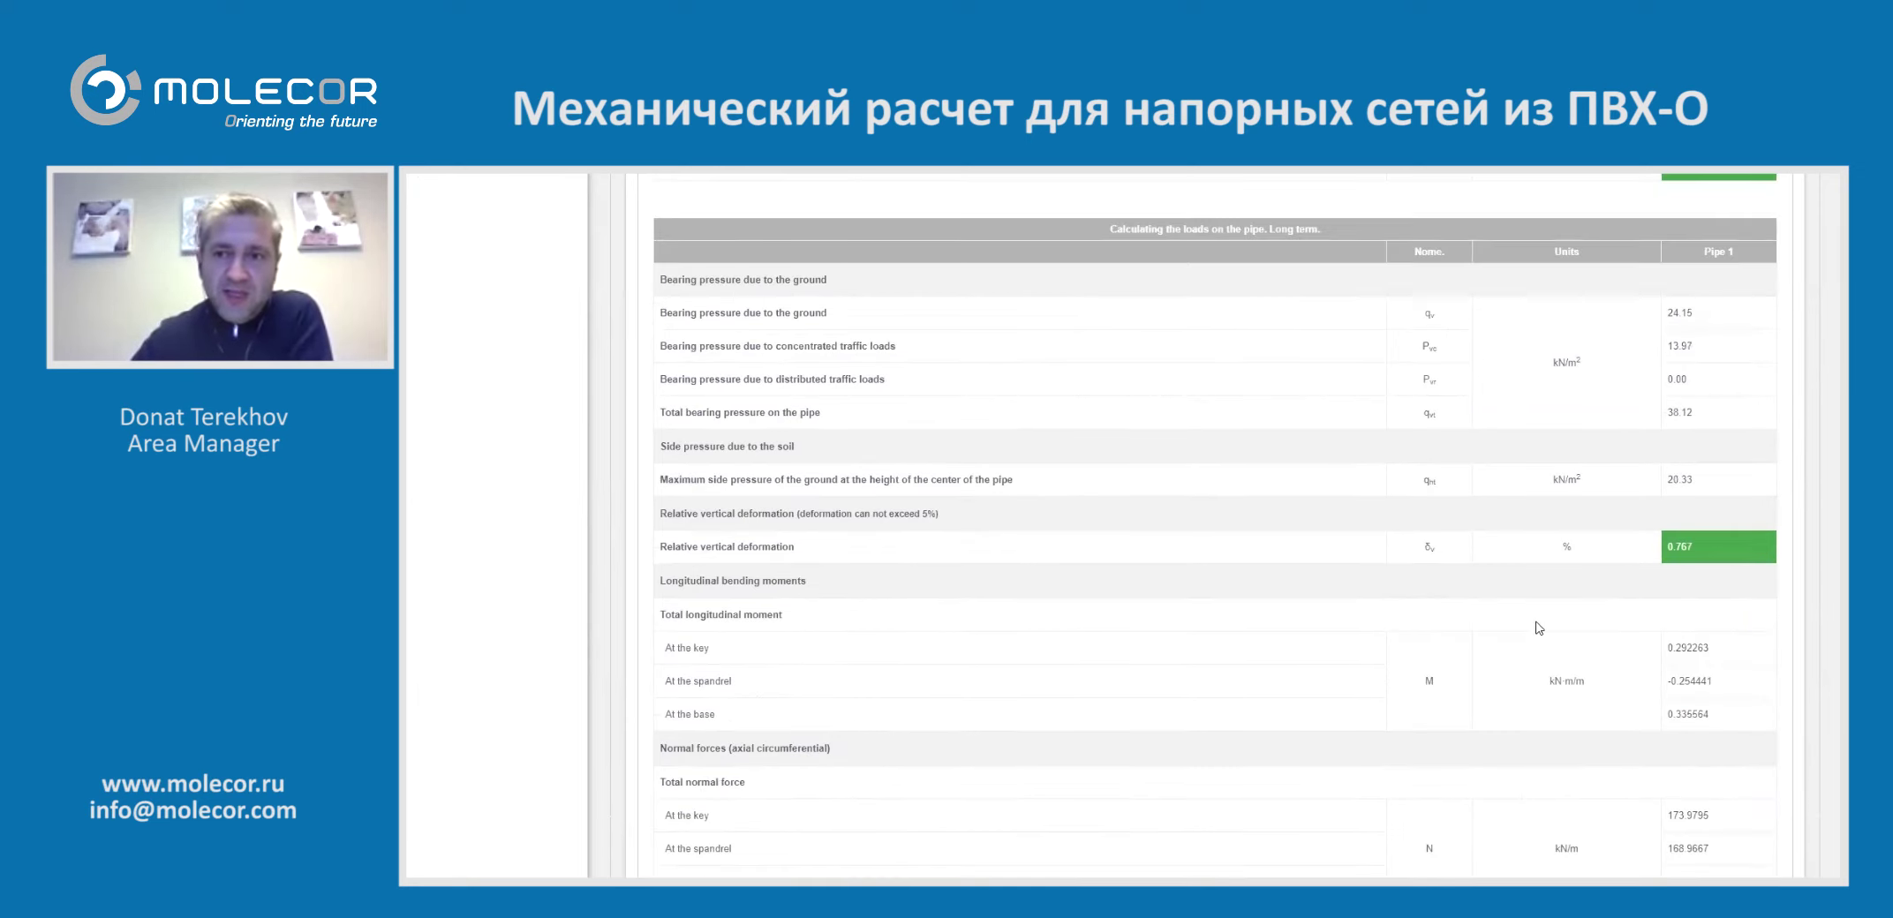
scroll(1537, 628, "up", 15)
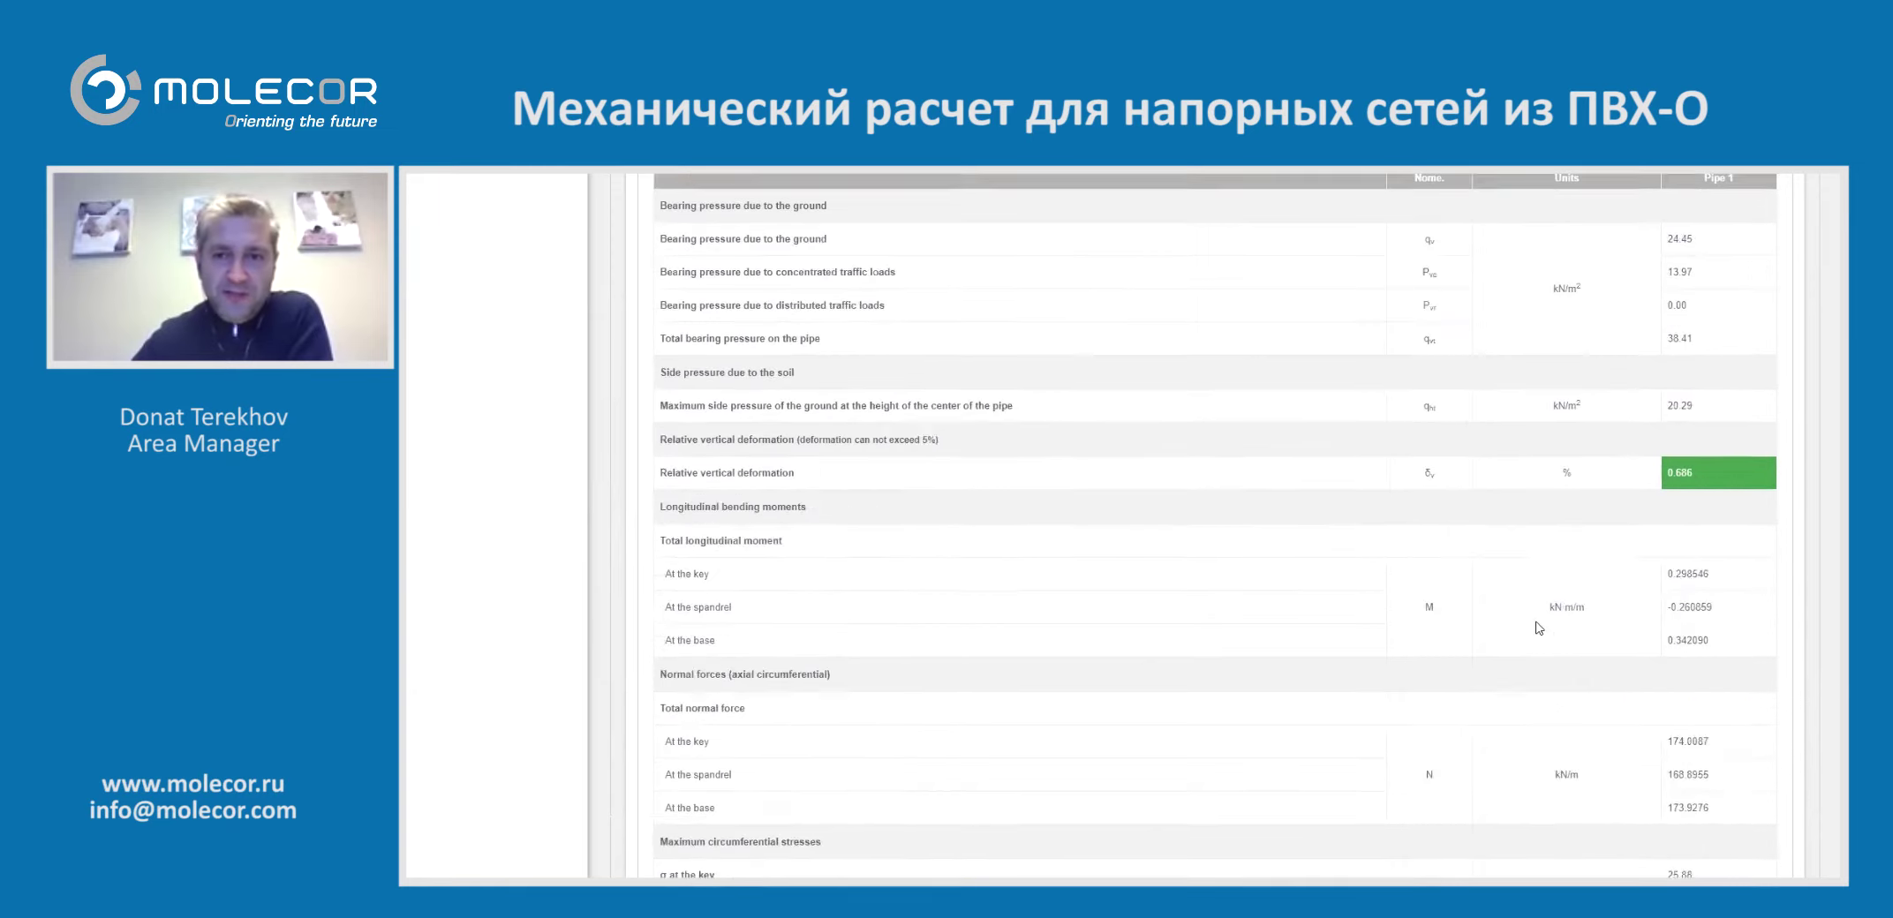
scroll(1538, 627, "up", 15)
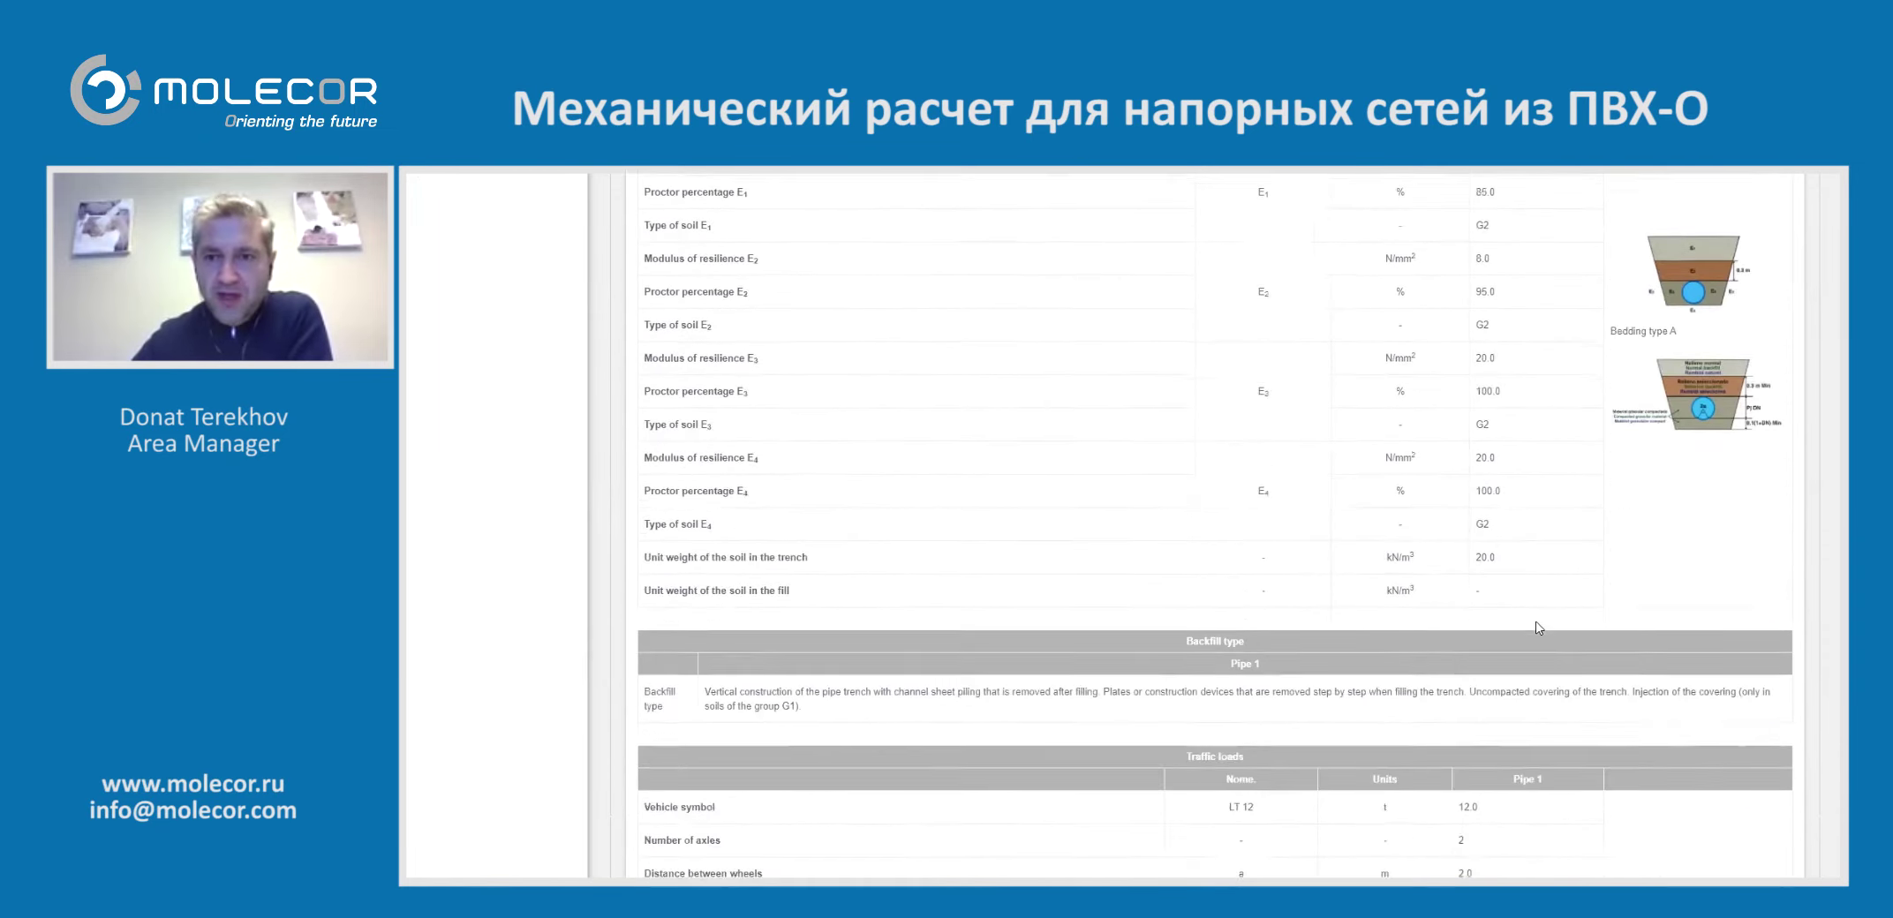
scroll(1537, 628, "up", 15)
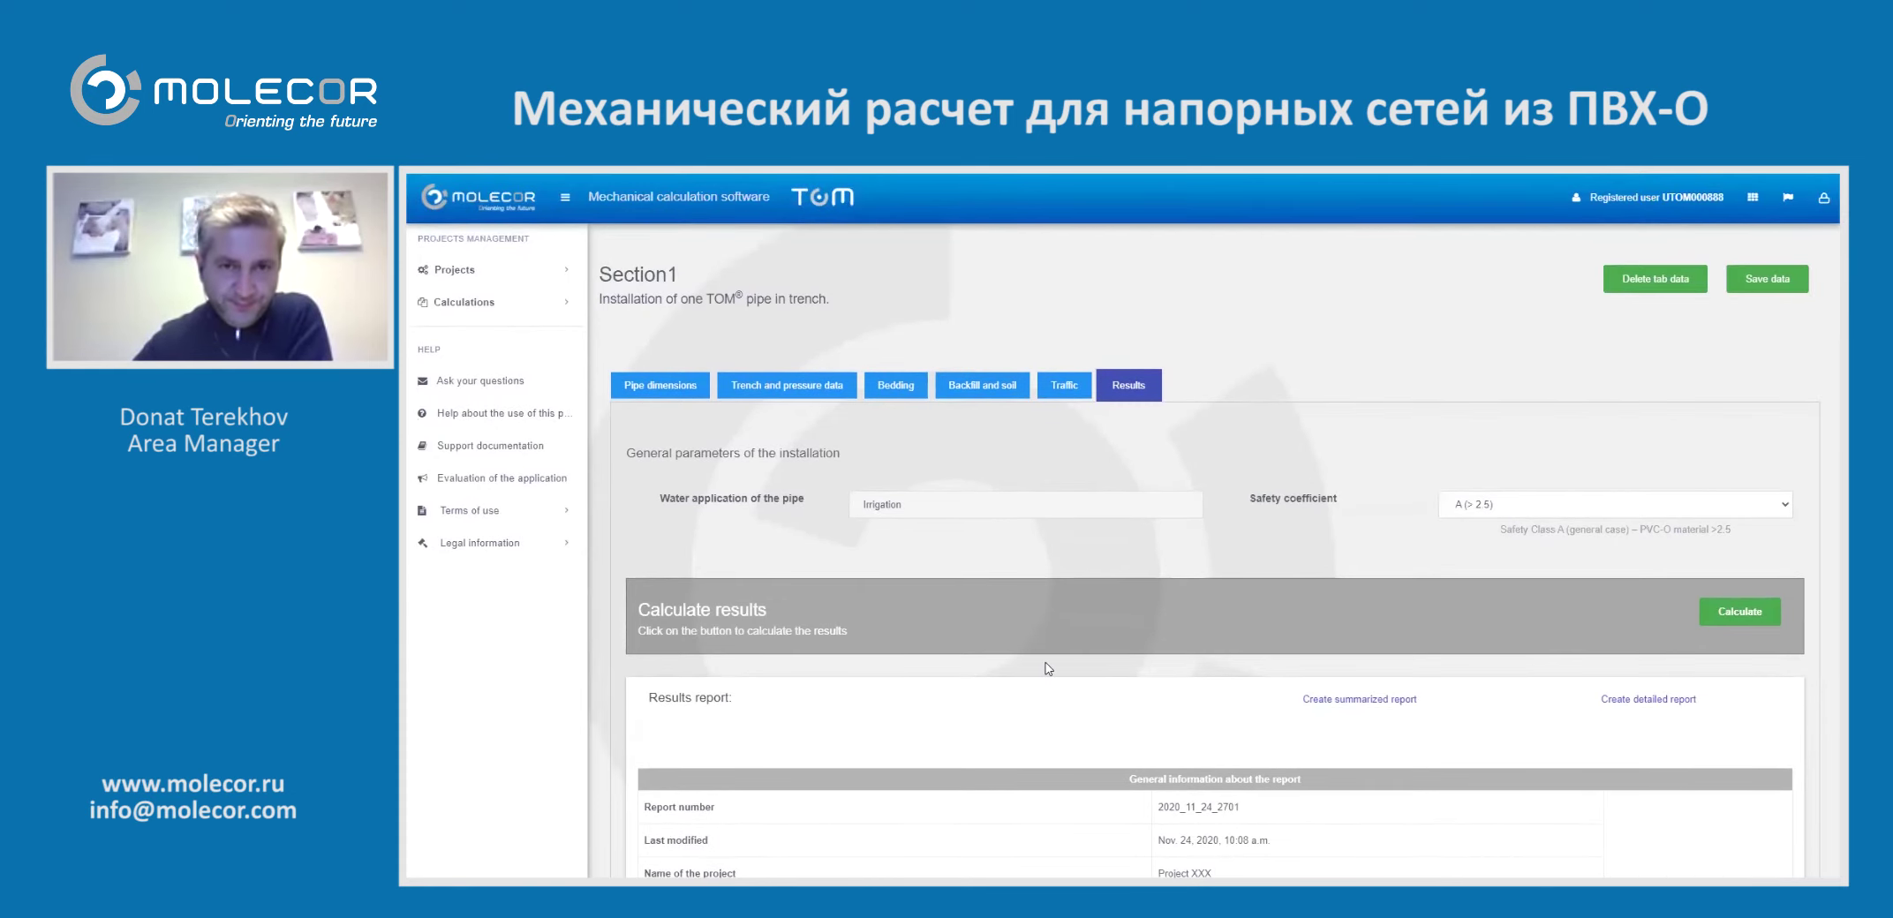
left_click(1065, 387)
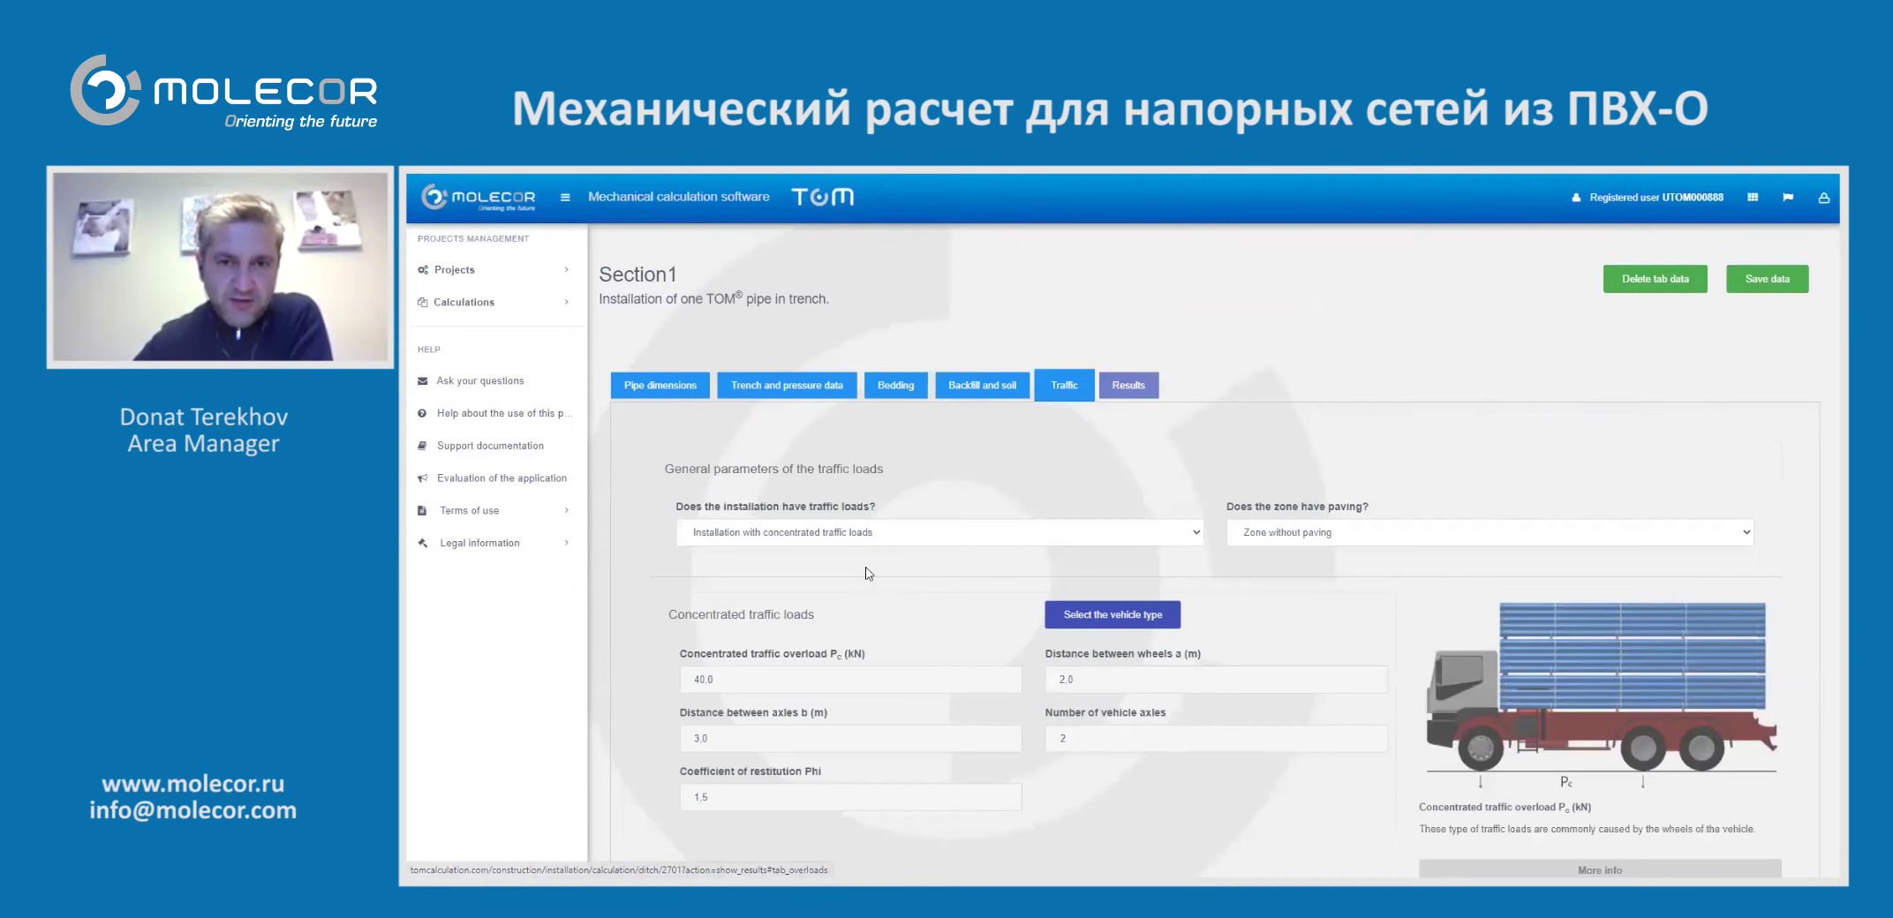
left_click(1104, 620)
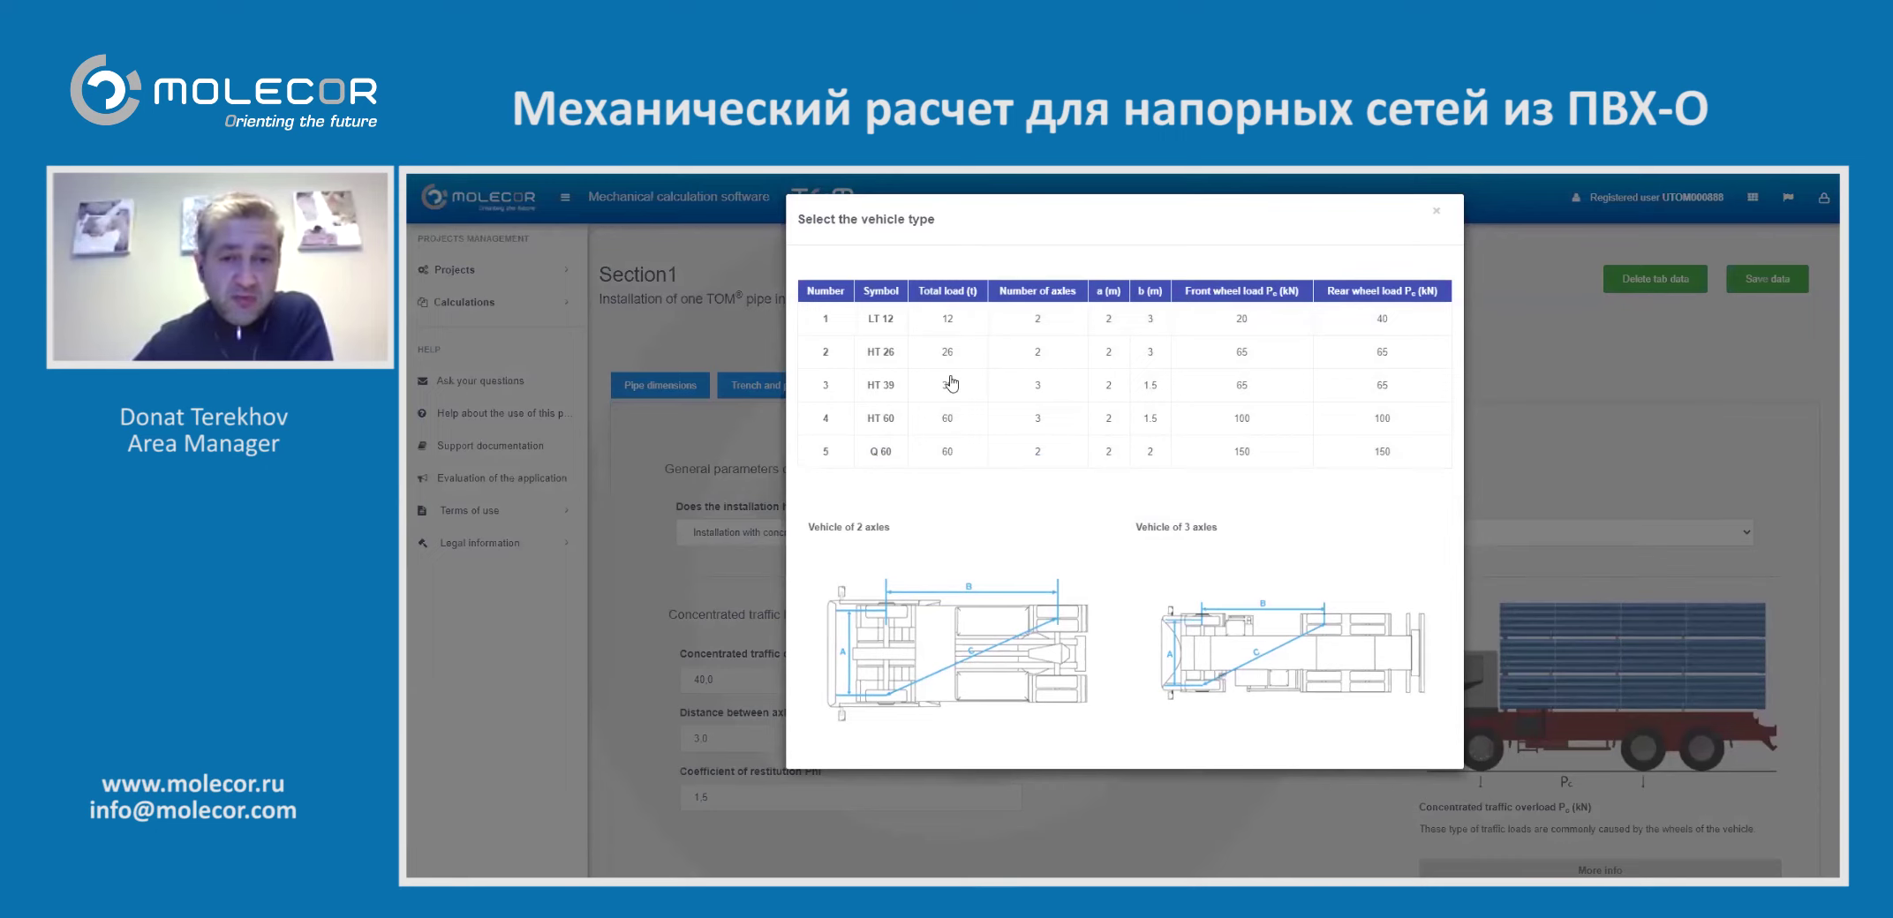
left_click(953, 353)
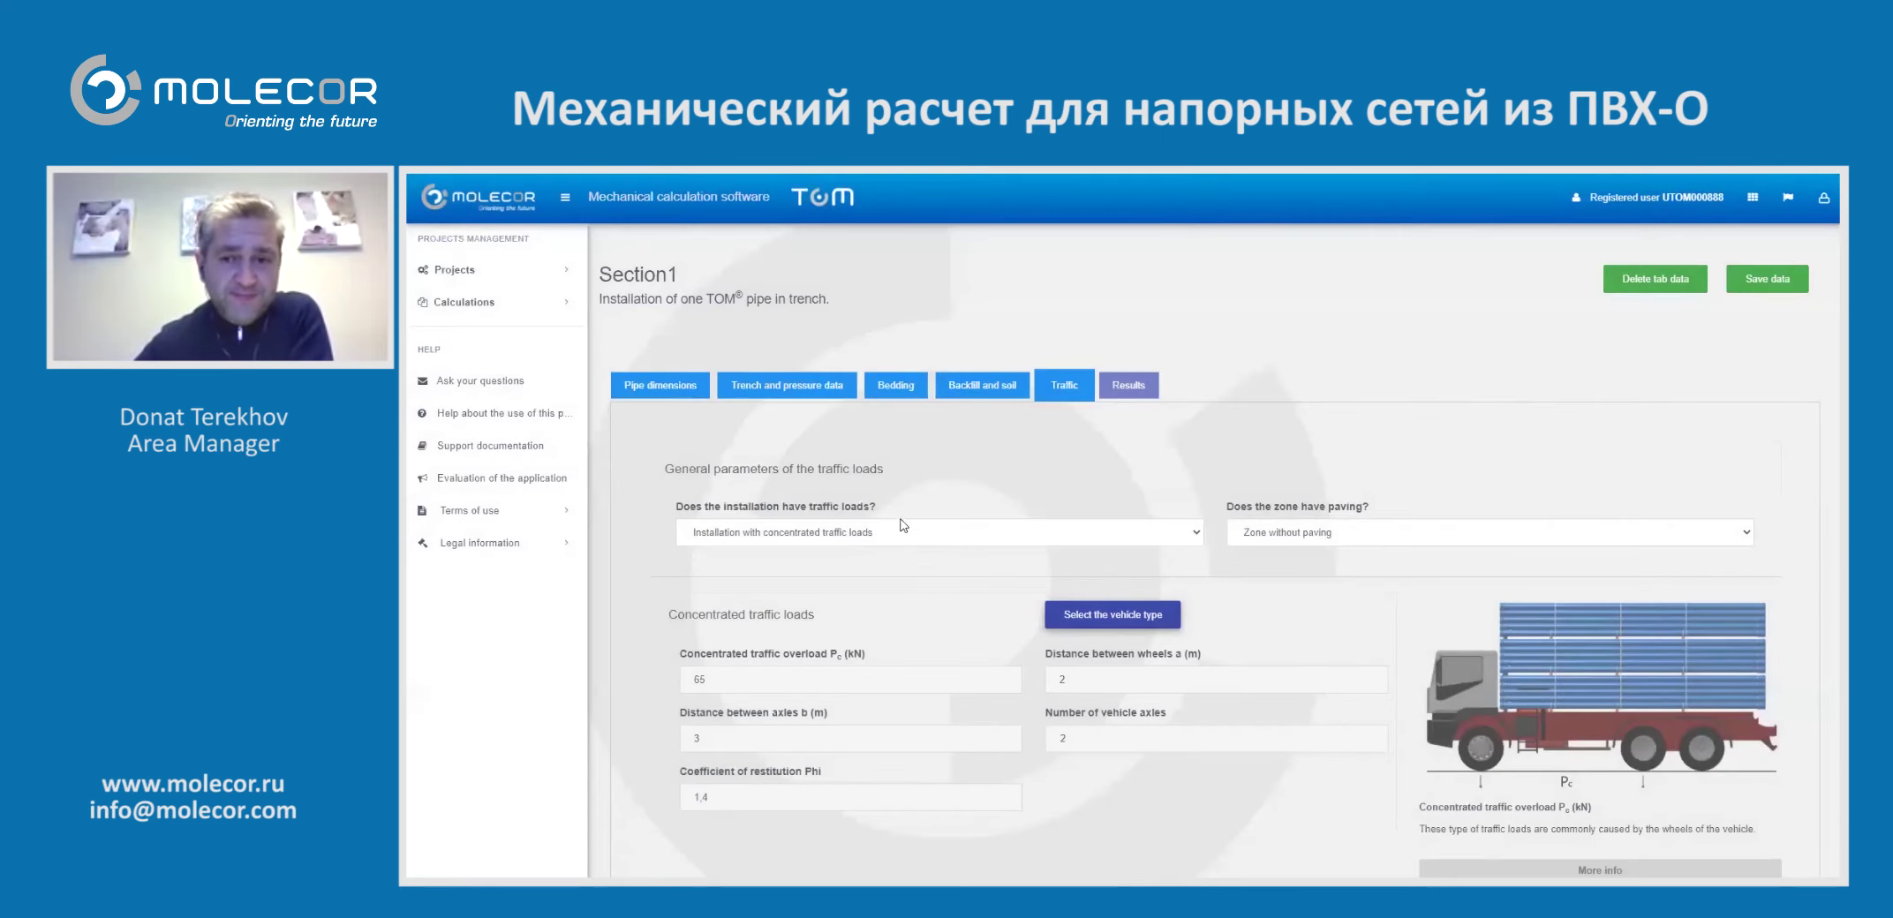
scroll(915, 568, "down", 2)
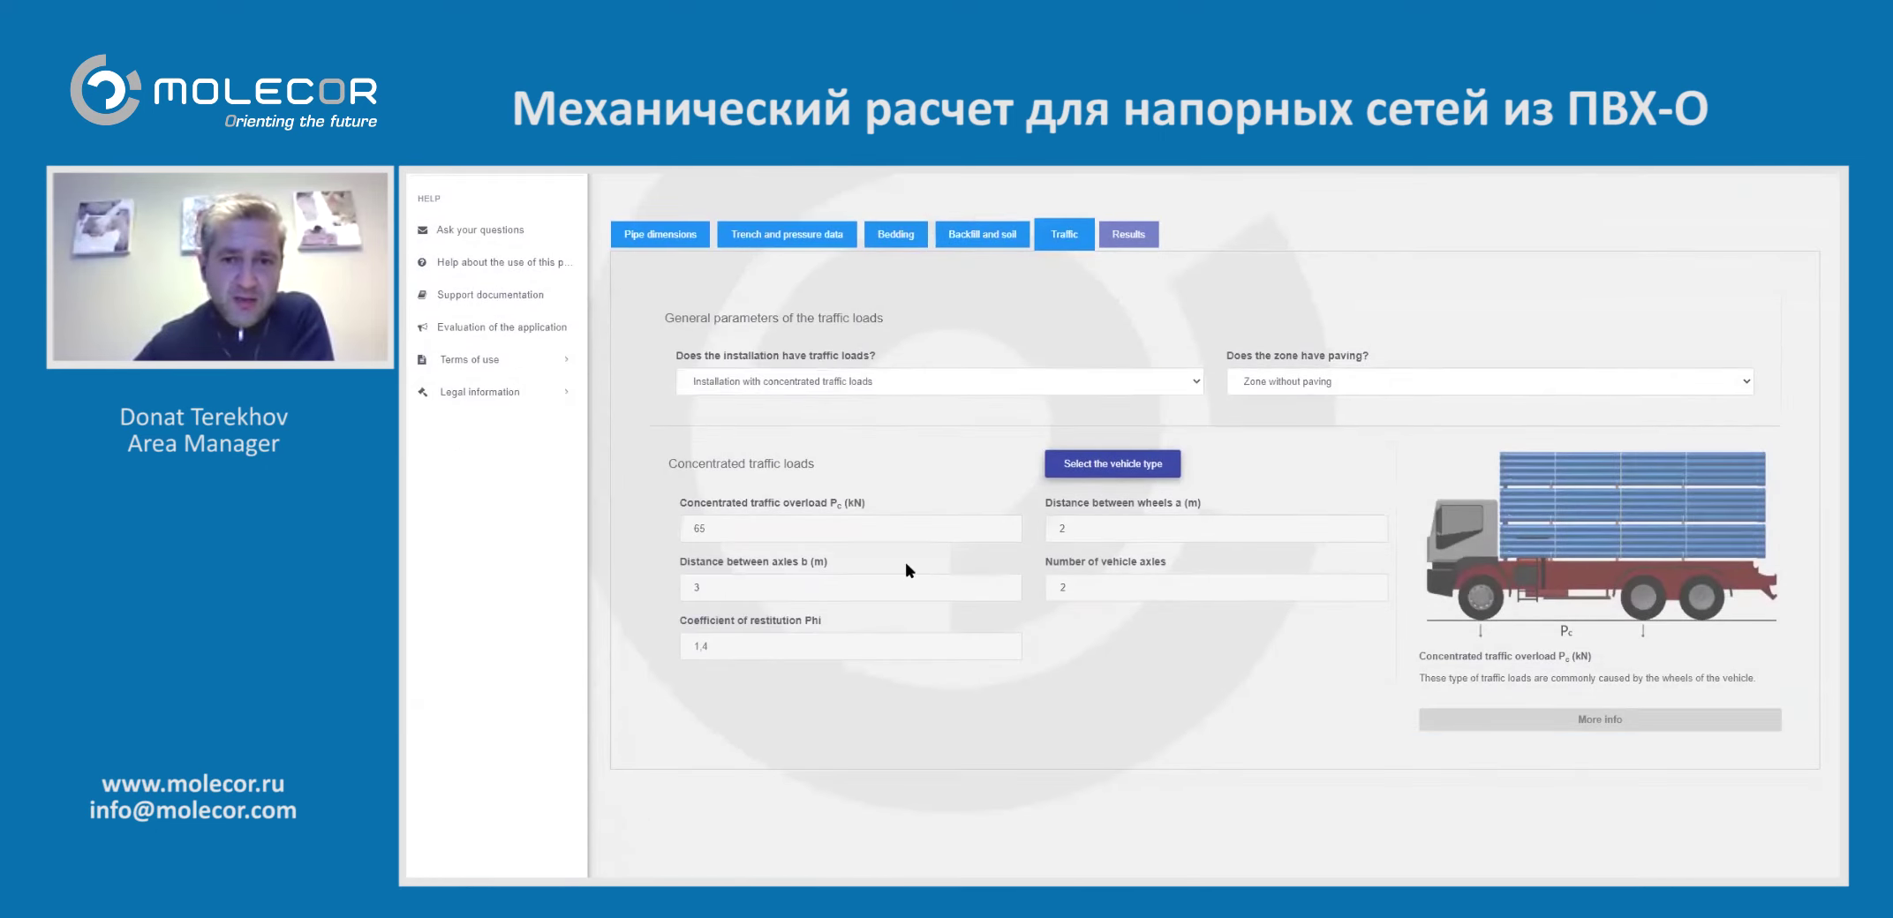
scroll(907, 558, "up", 2)
left_click(1777, 282)
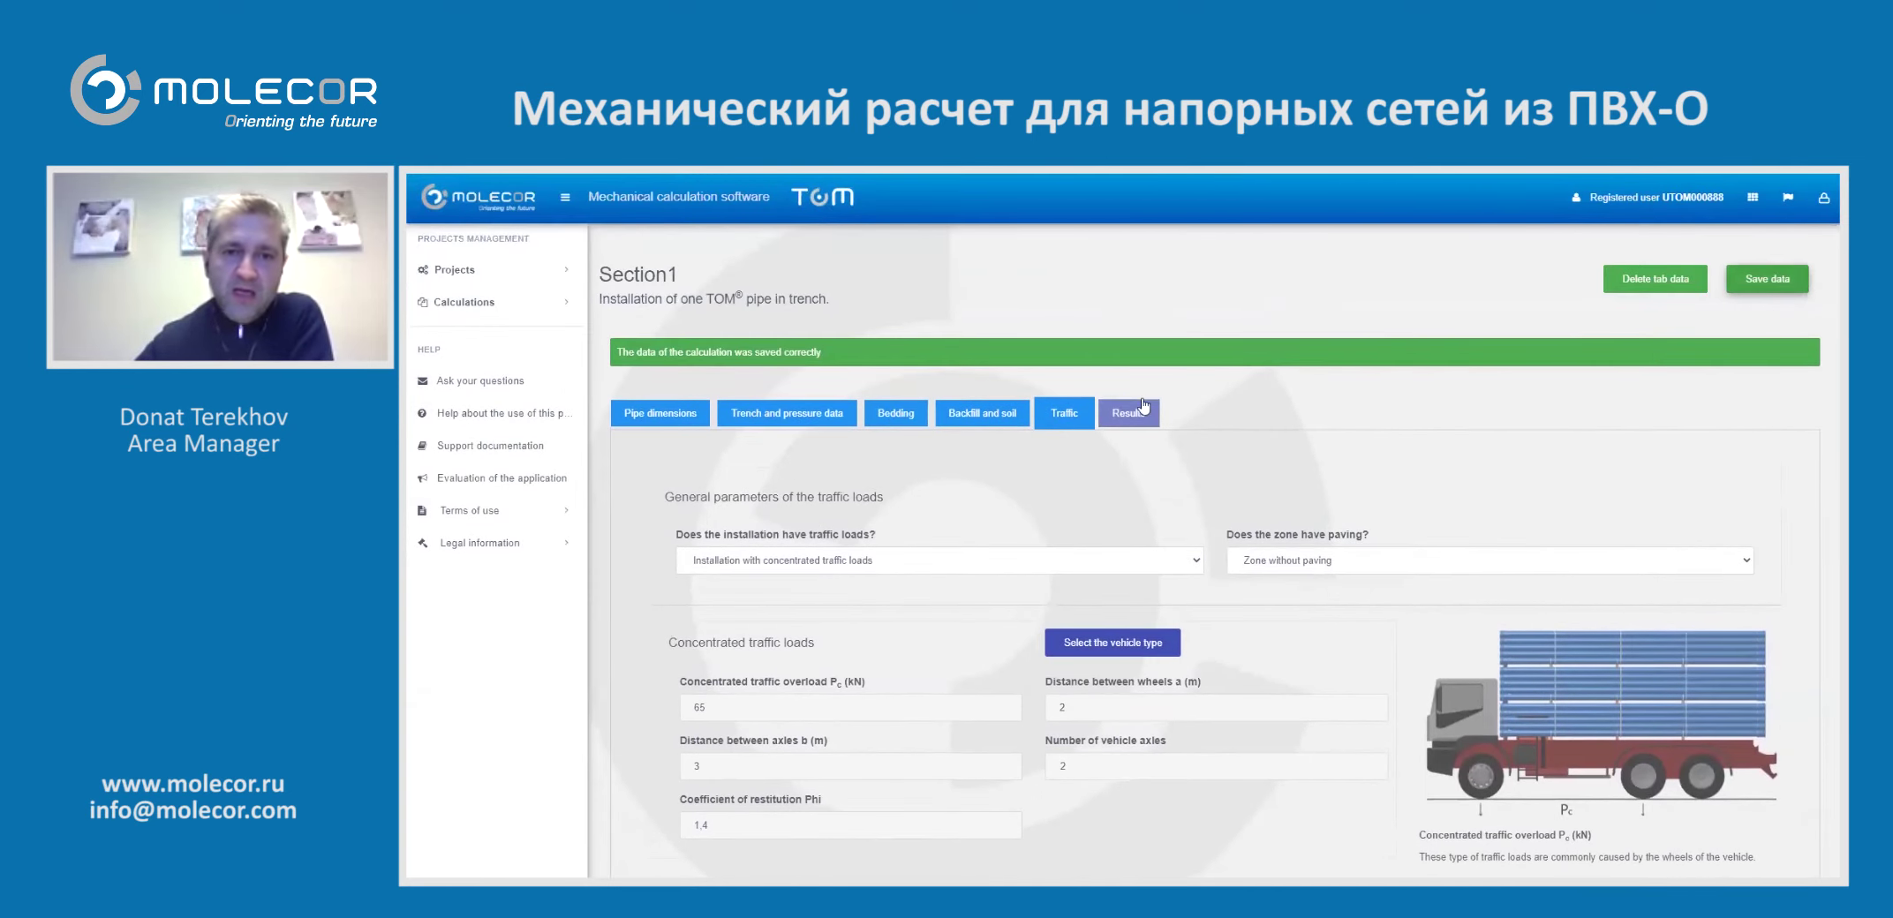
Recalculate the installation with the HT 26 traffic load and check whether the results report can be generated
left_click(1134, 407)
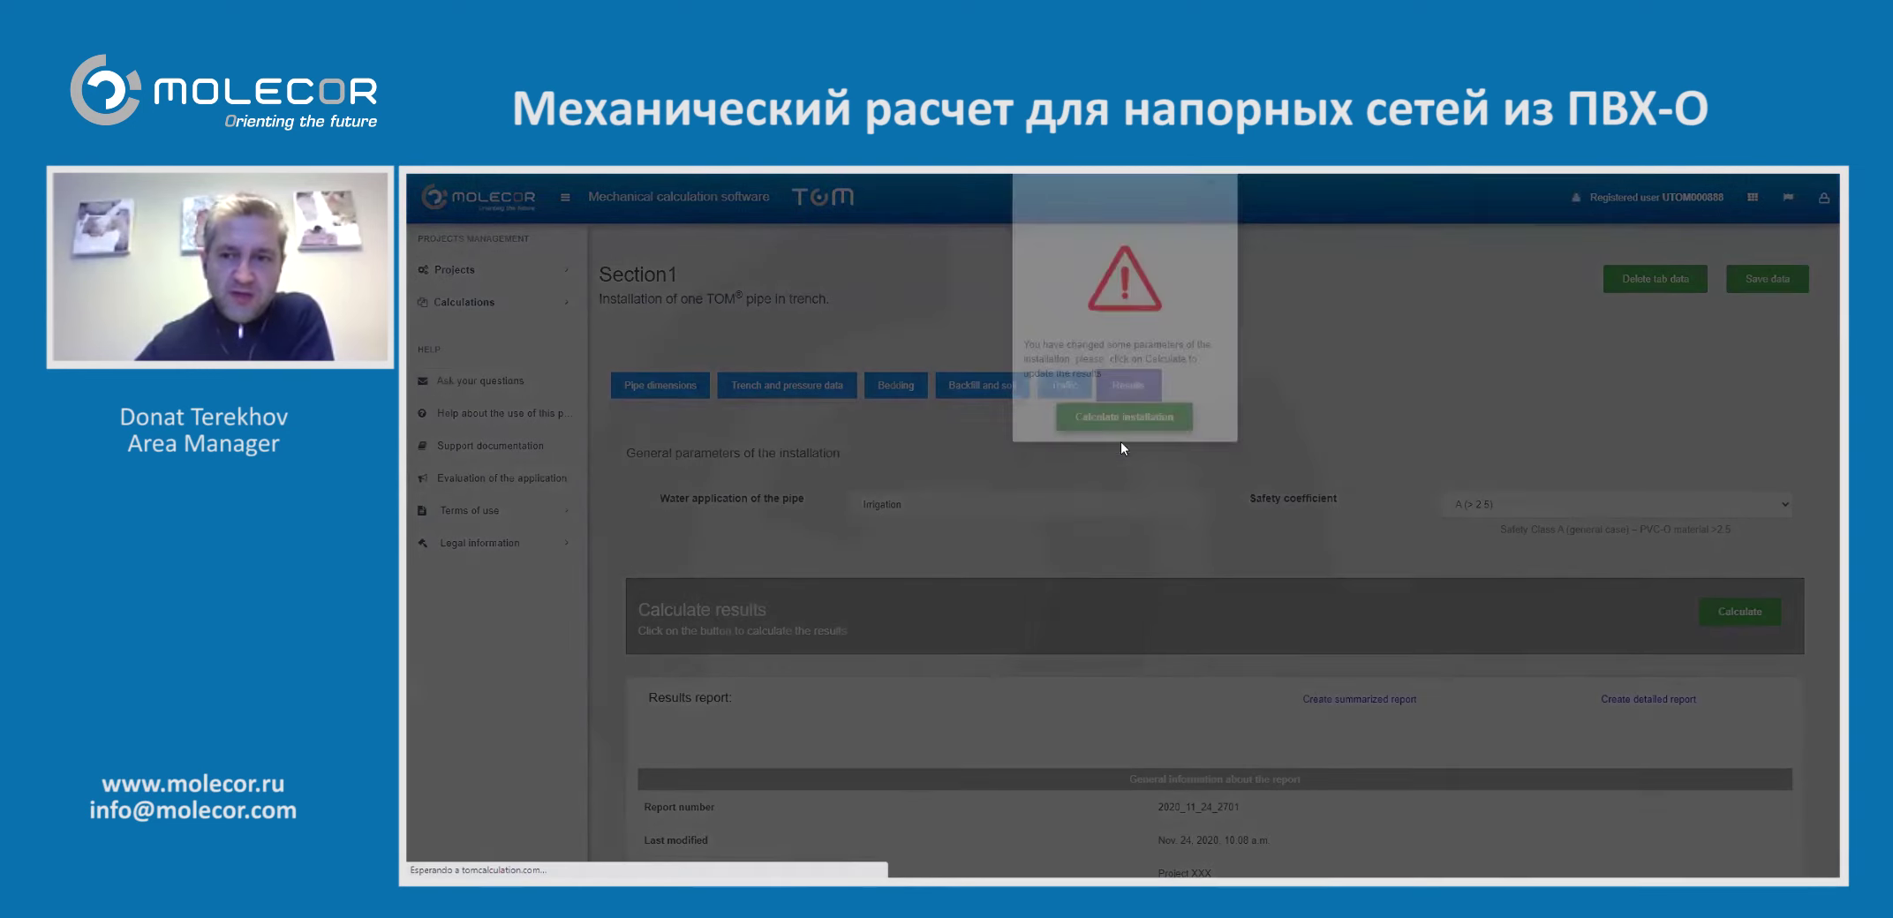
left_click(1121, 444)
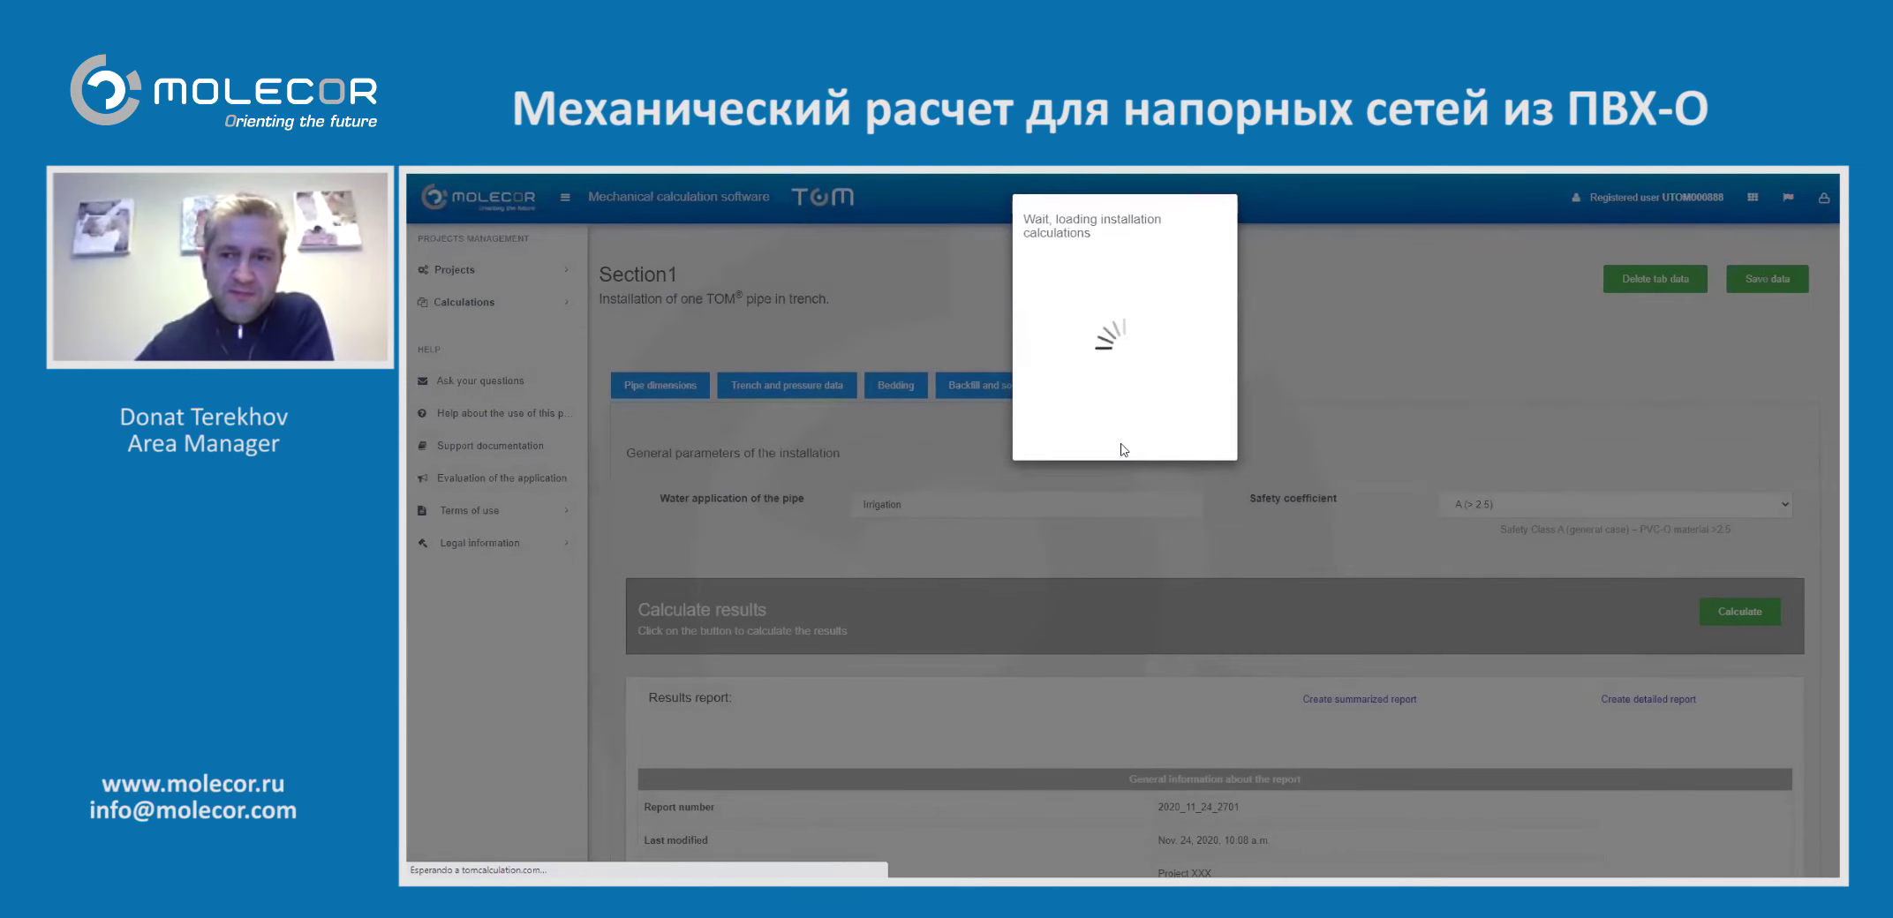
scroll(1163, 488, "down", 2)
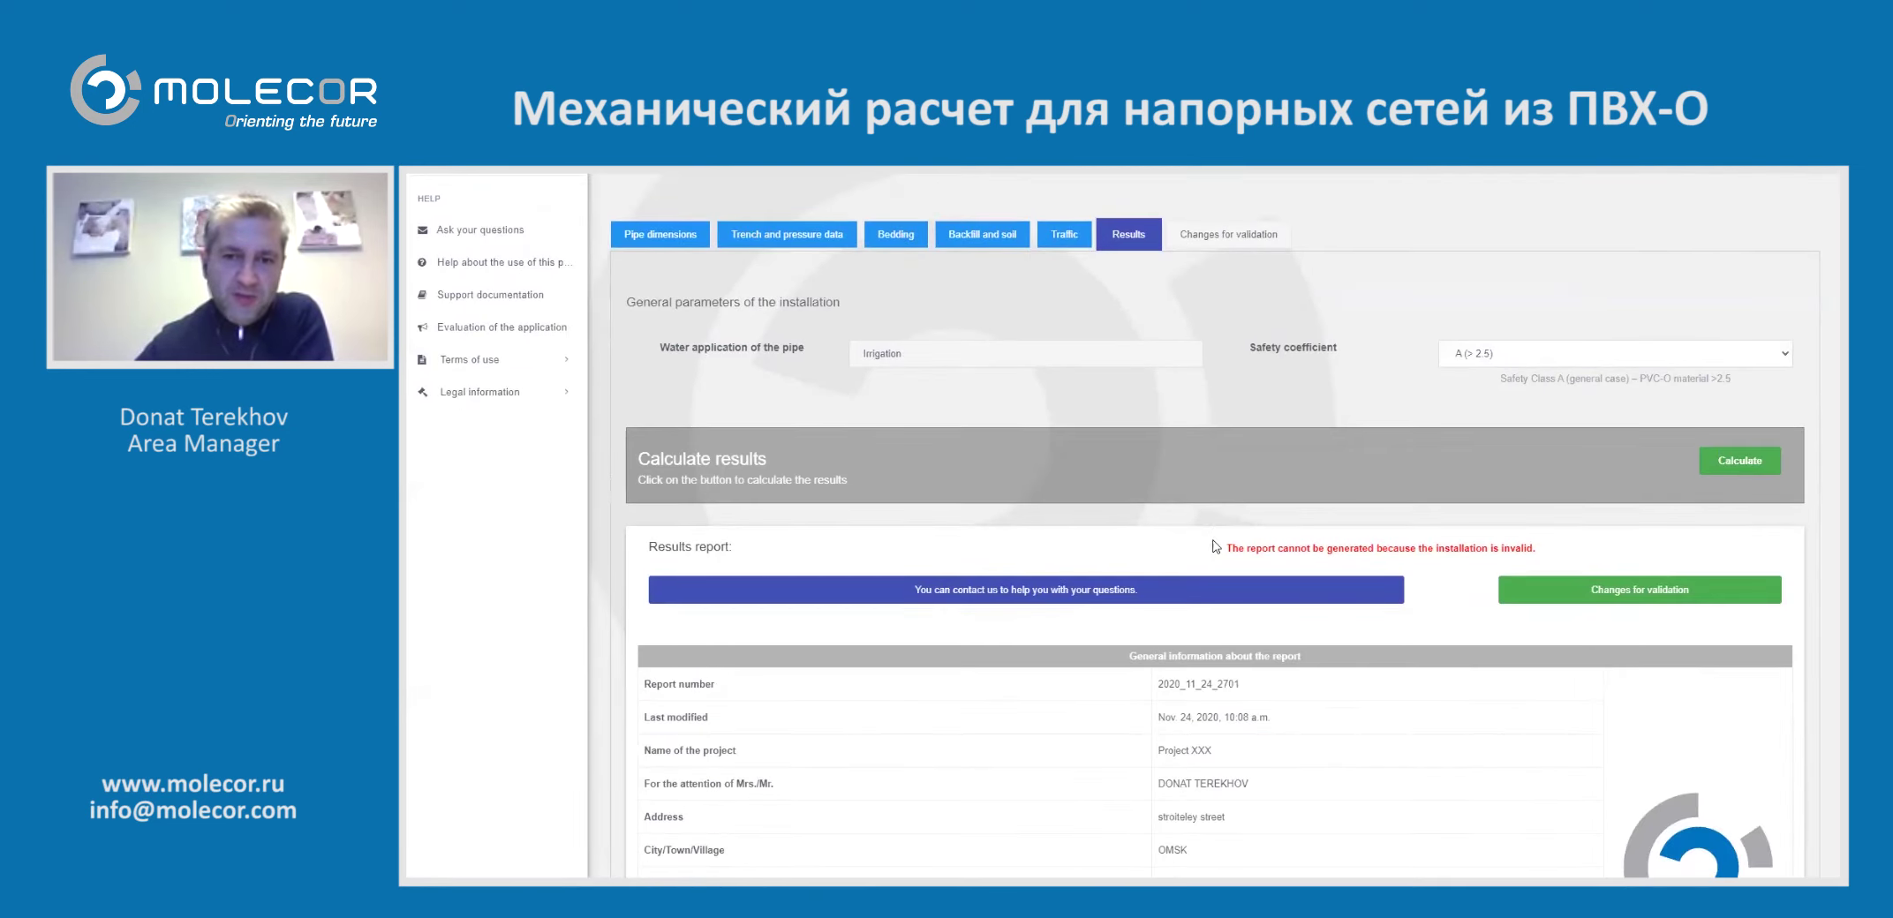
left_click_drag(1219, 549, 1542, 557)
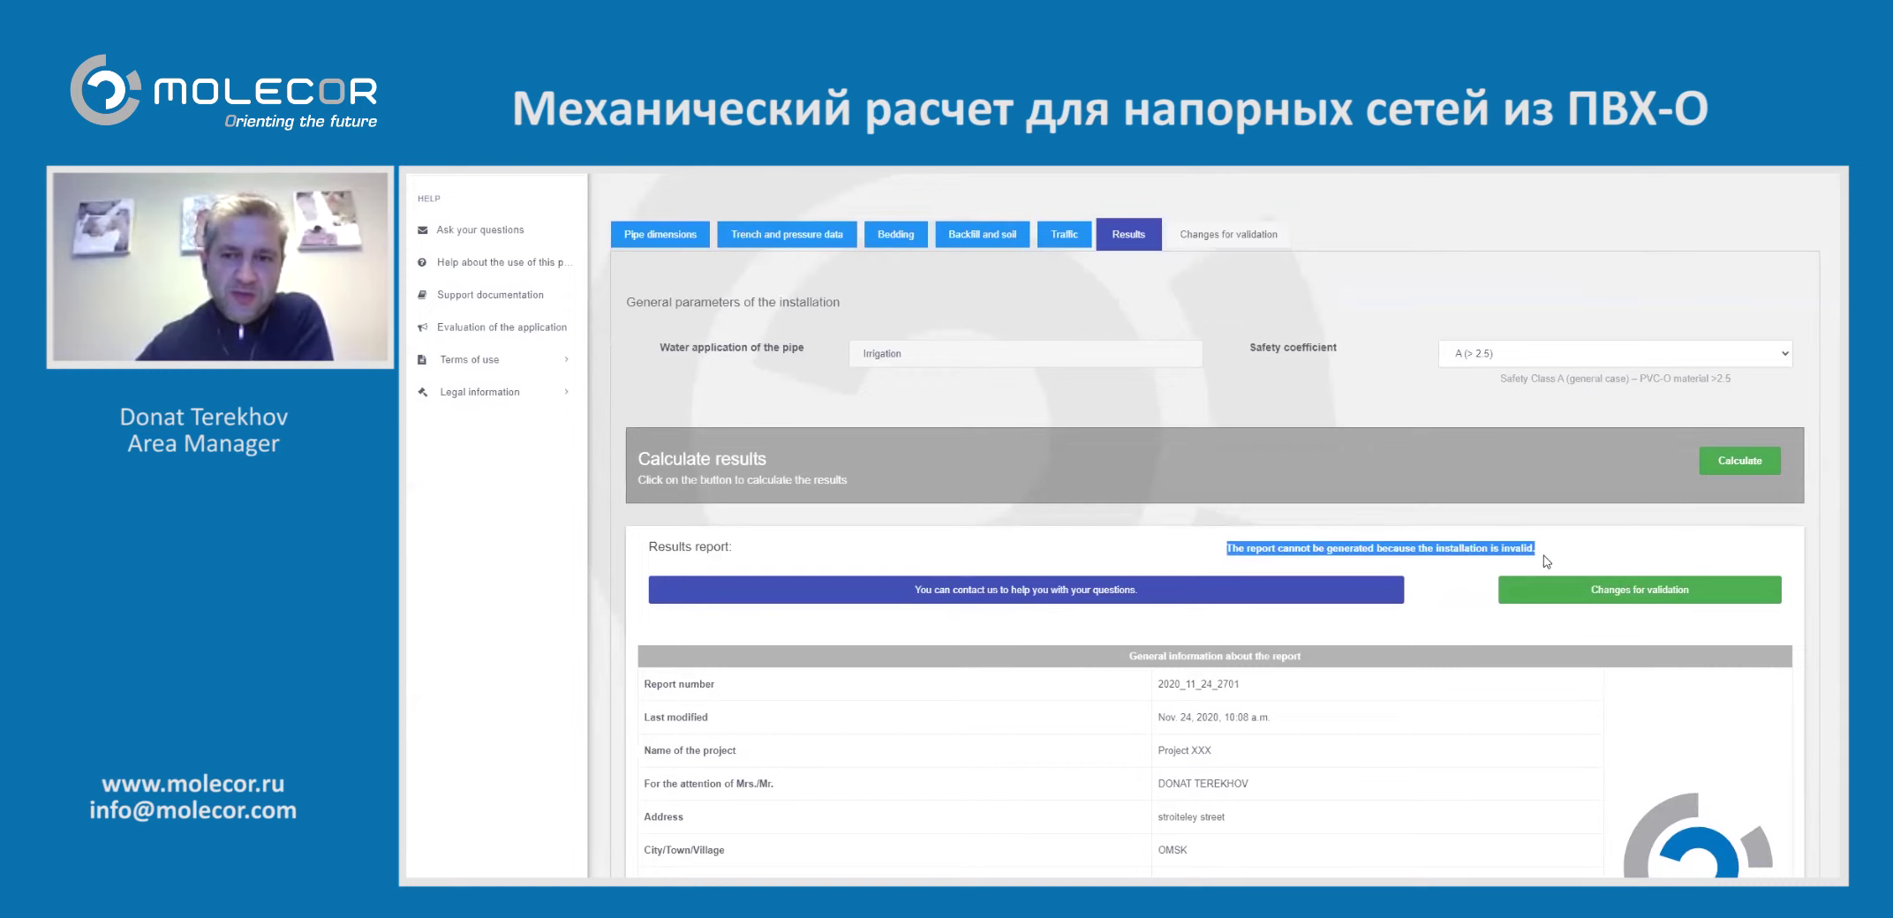
left_click(1602, 562)
Examine the report's short-term and long-term deformations, circumferential stresses and safety coefficients at burst and compression under the HT 26 load
scroll(1601, 562, "down", 7)
scroll(1597, 556, "down", 20)
scroll(1579, 549, "down", 15)
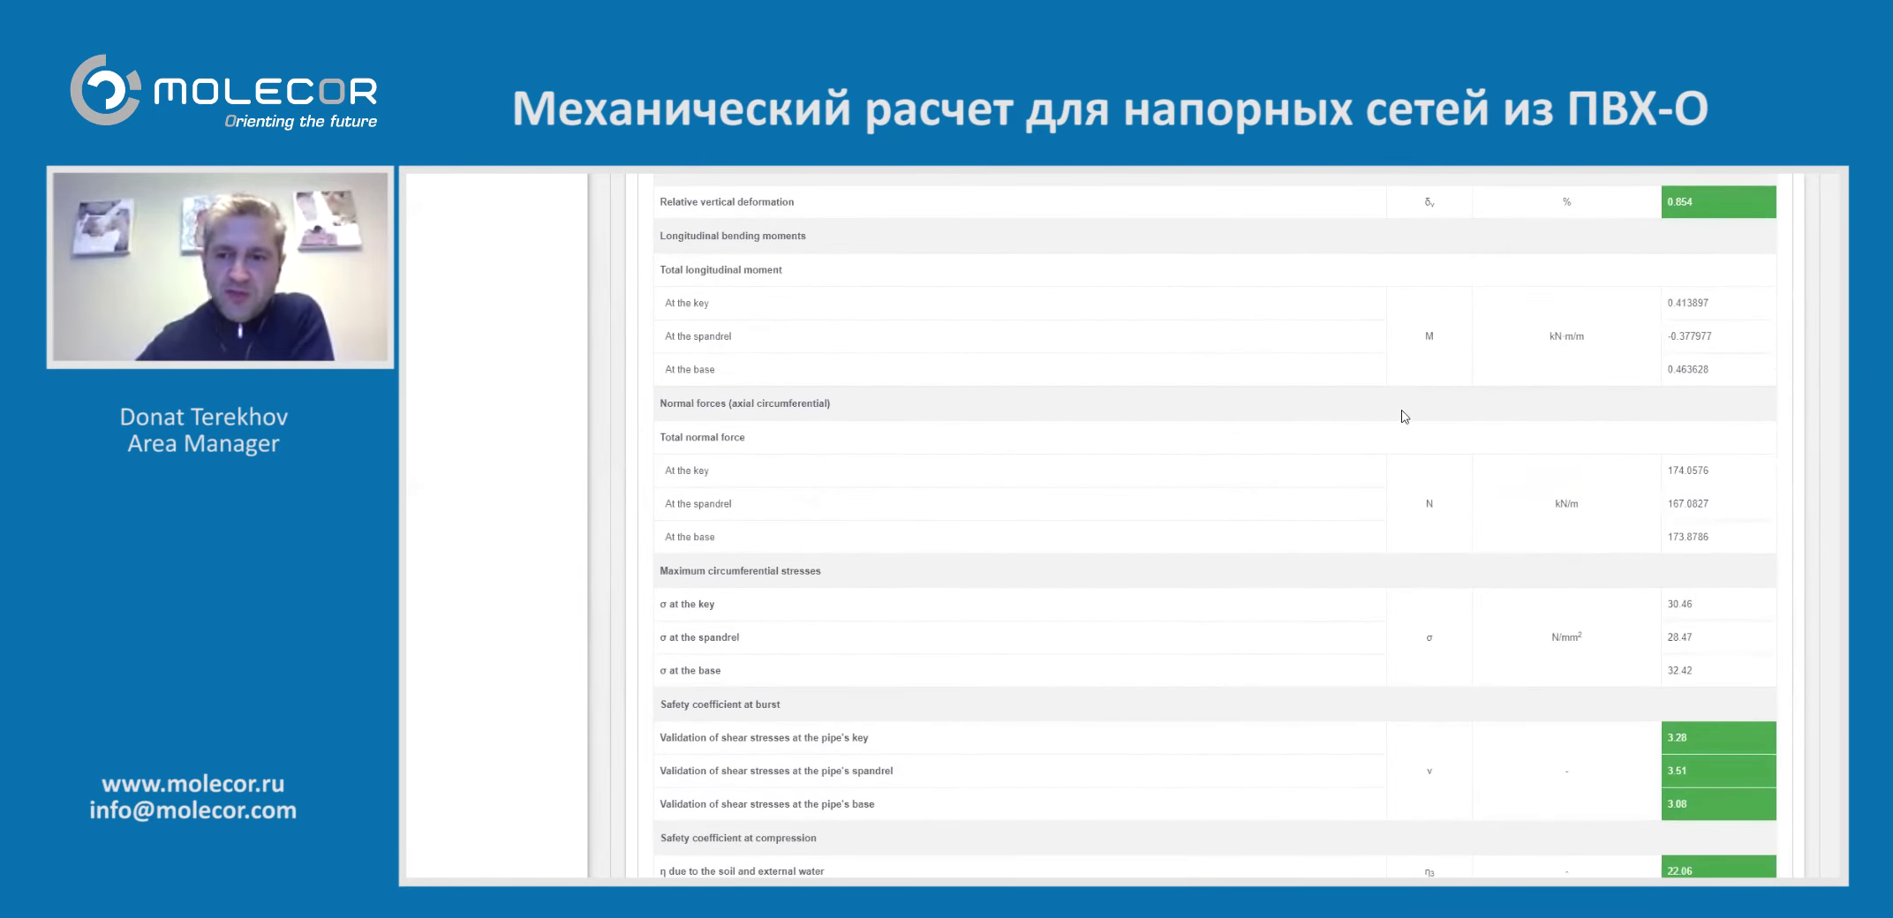
scroll(1413, 441, "down", 3)
scroll(1514, 530, "up", 4)
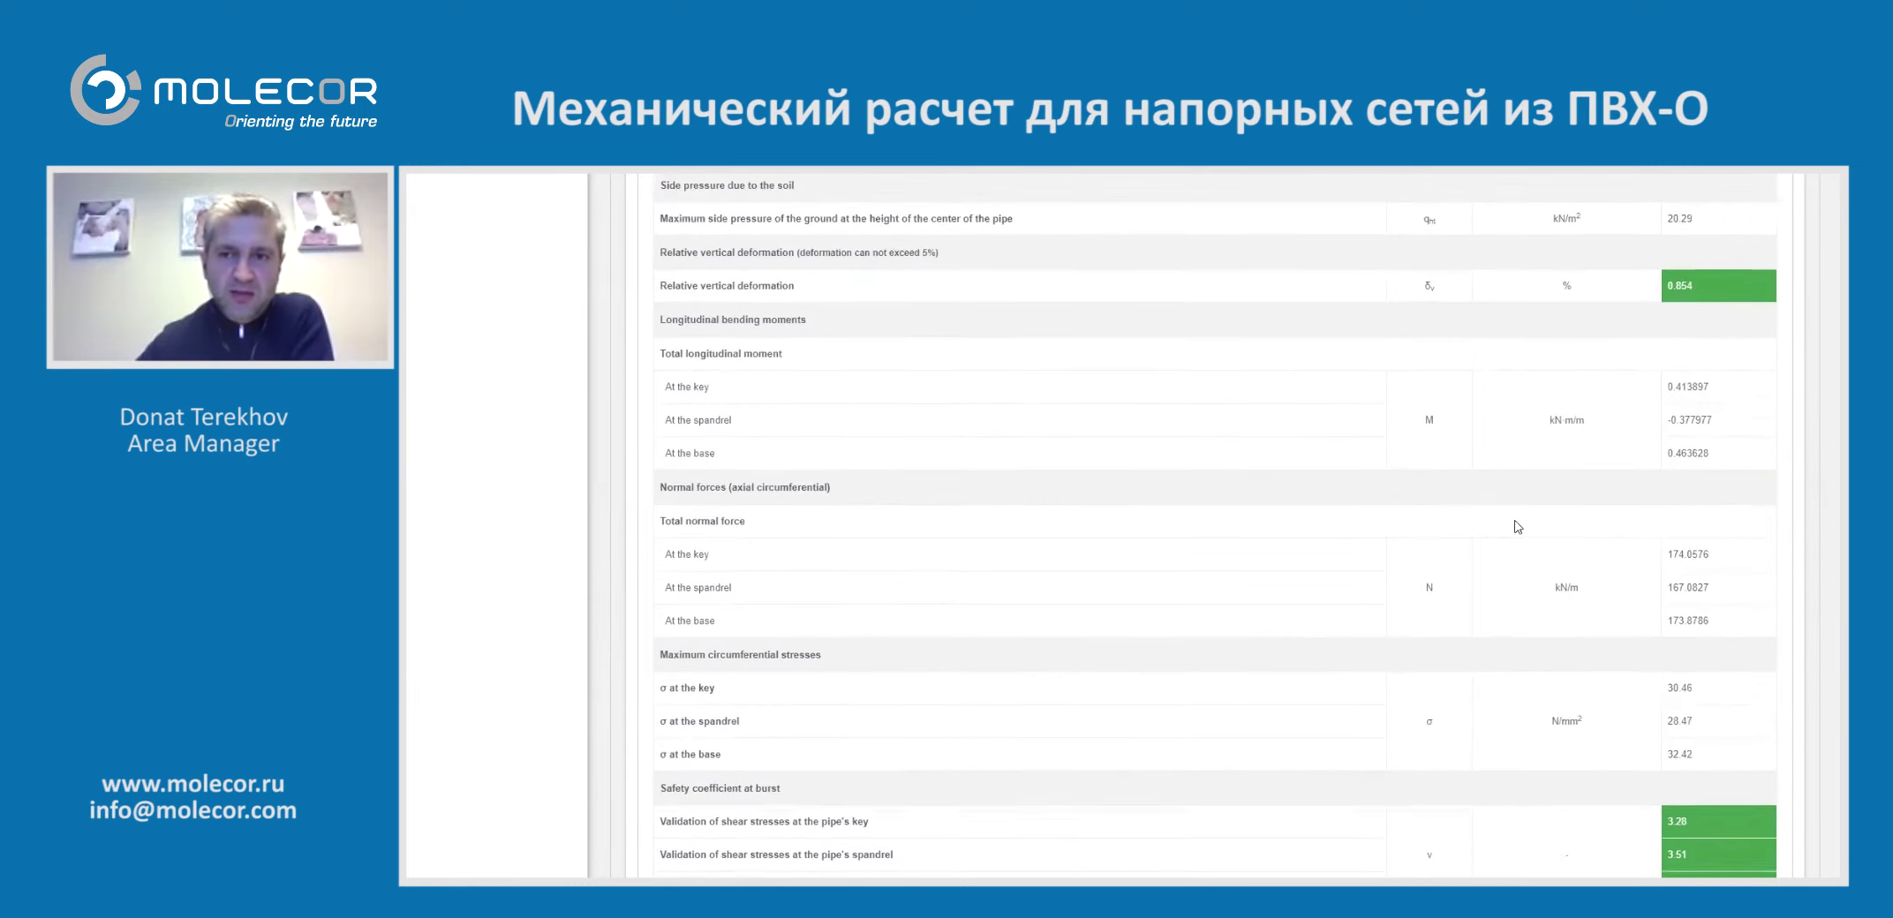
scroll(1505, 537, "down", 1)
scroll(1505, 537, "down", 18)
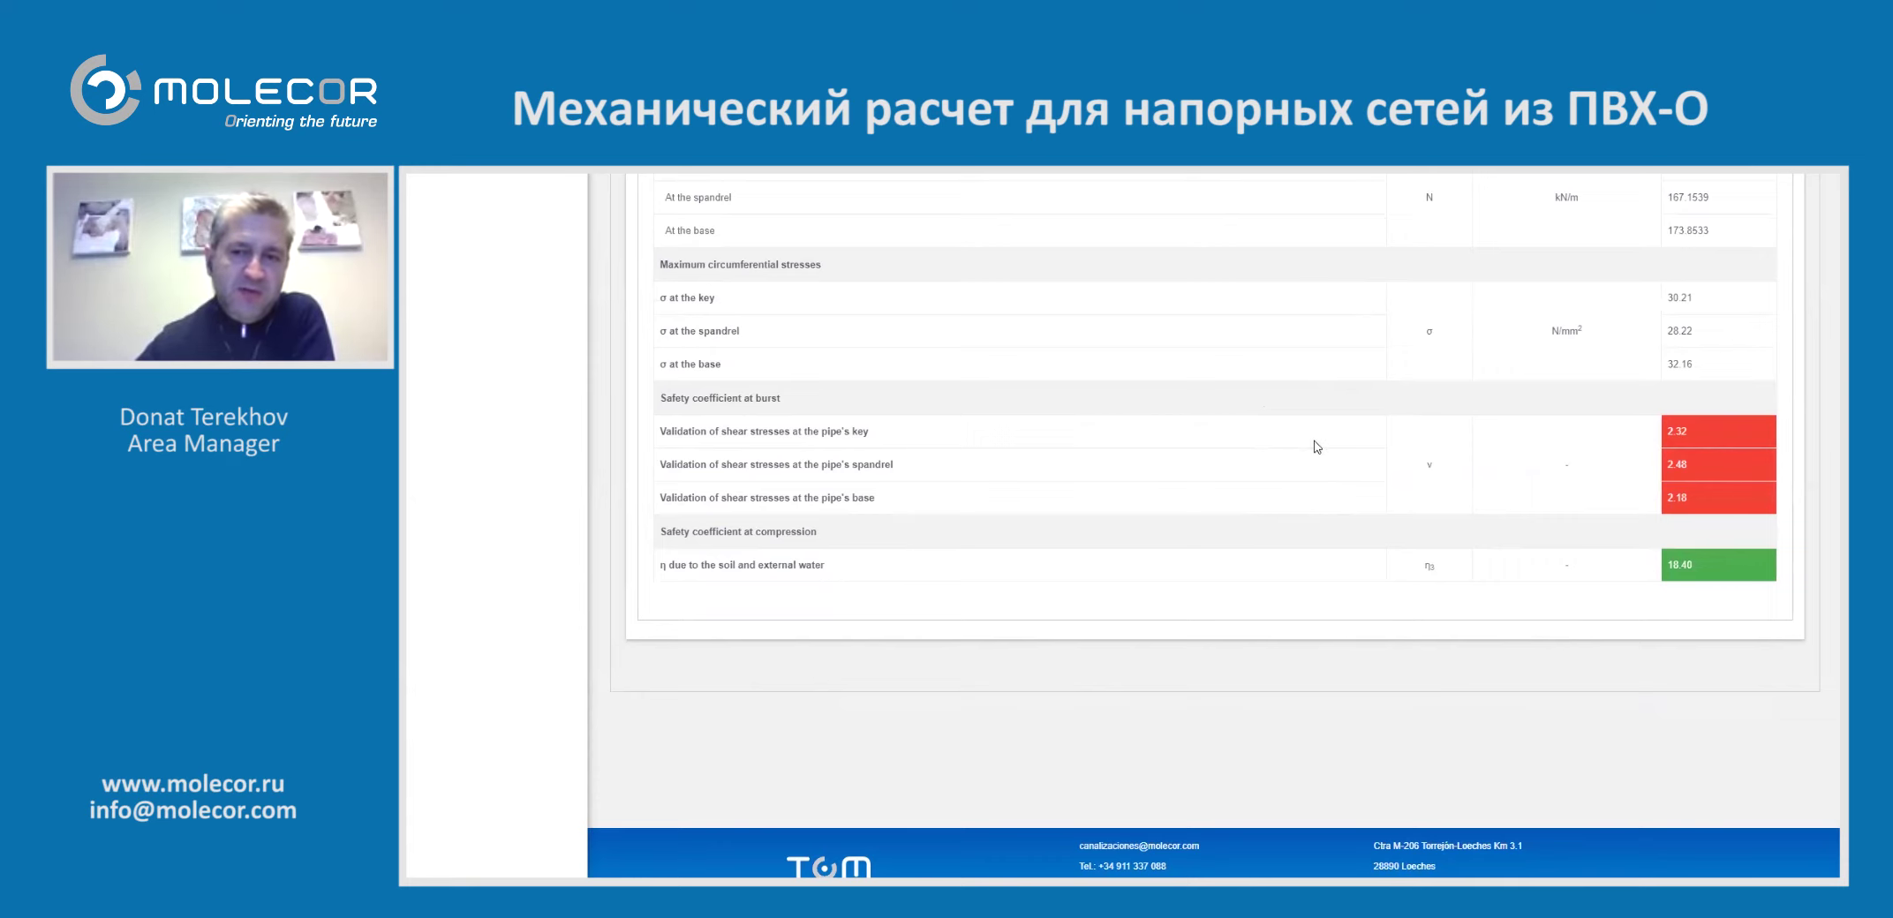
Set the installation's safety coefficient to class B (> 2) and save the calculation data
scroll(1307, 465, "up", 15)
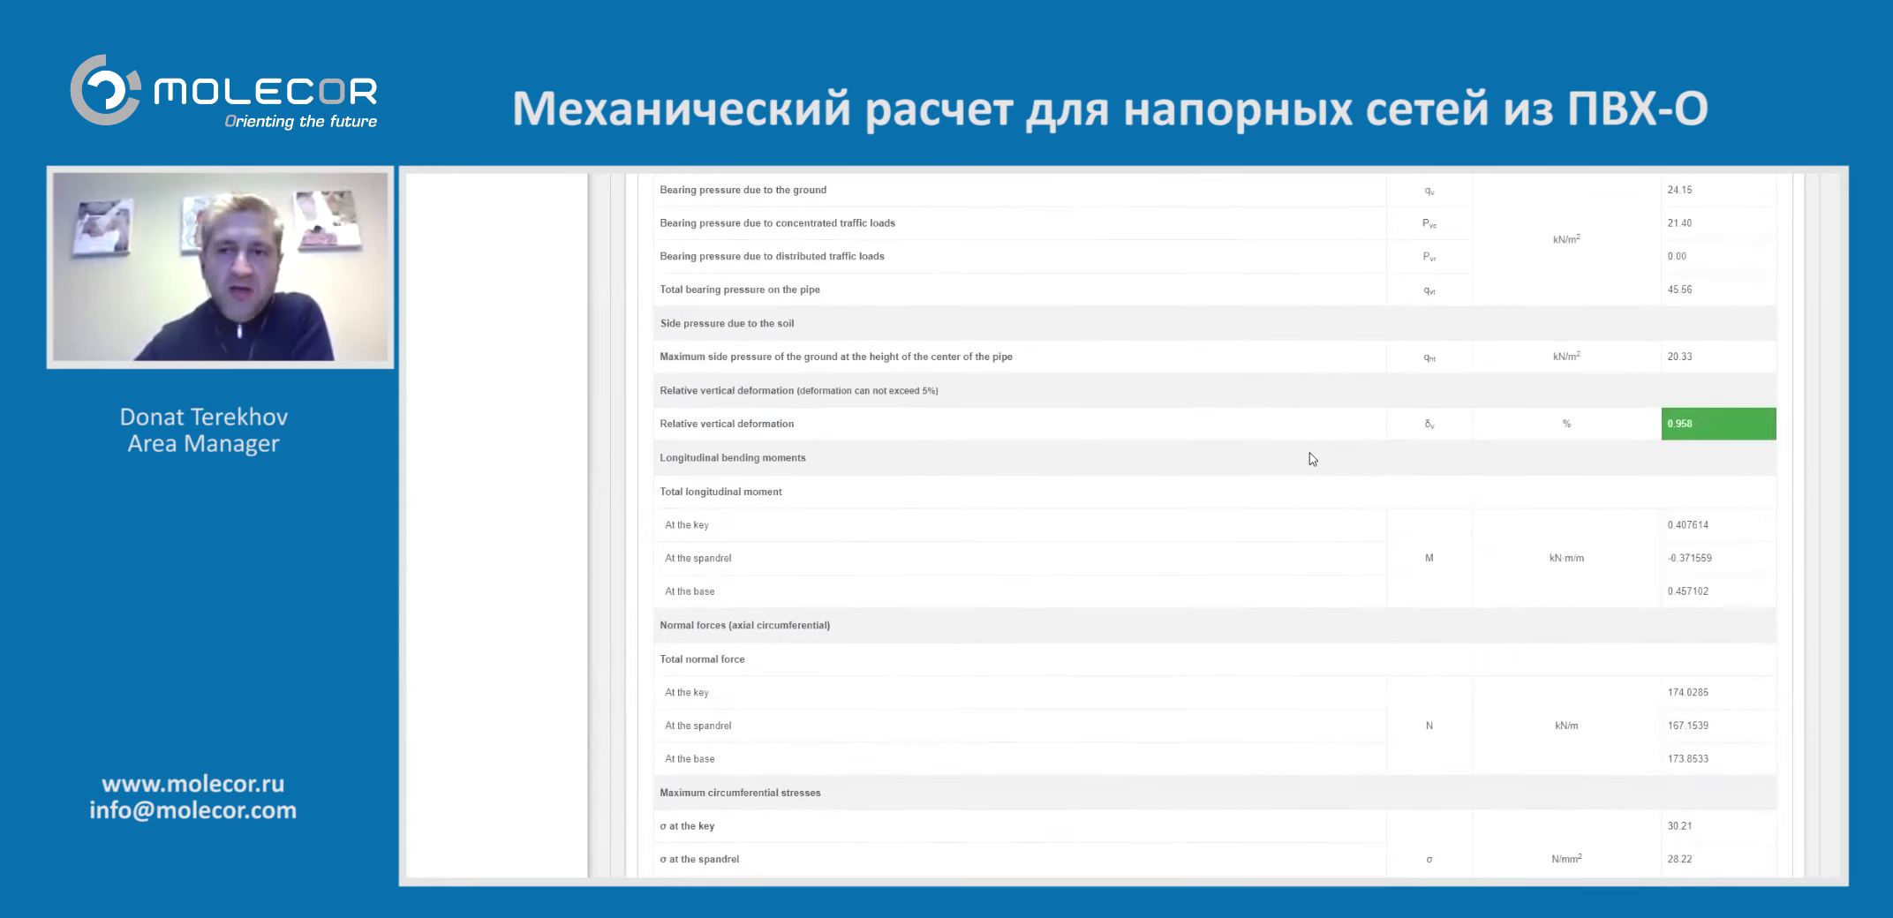
scroll(1310, 458, "up", 15)
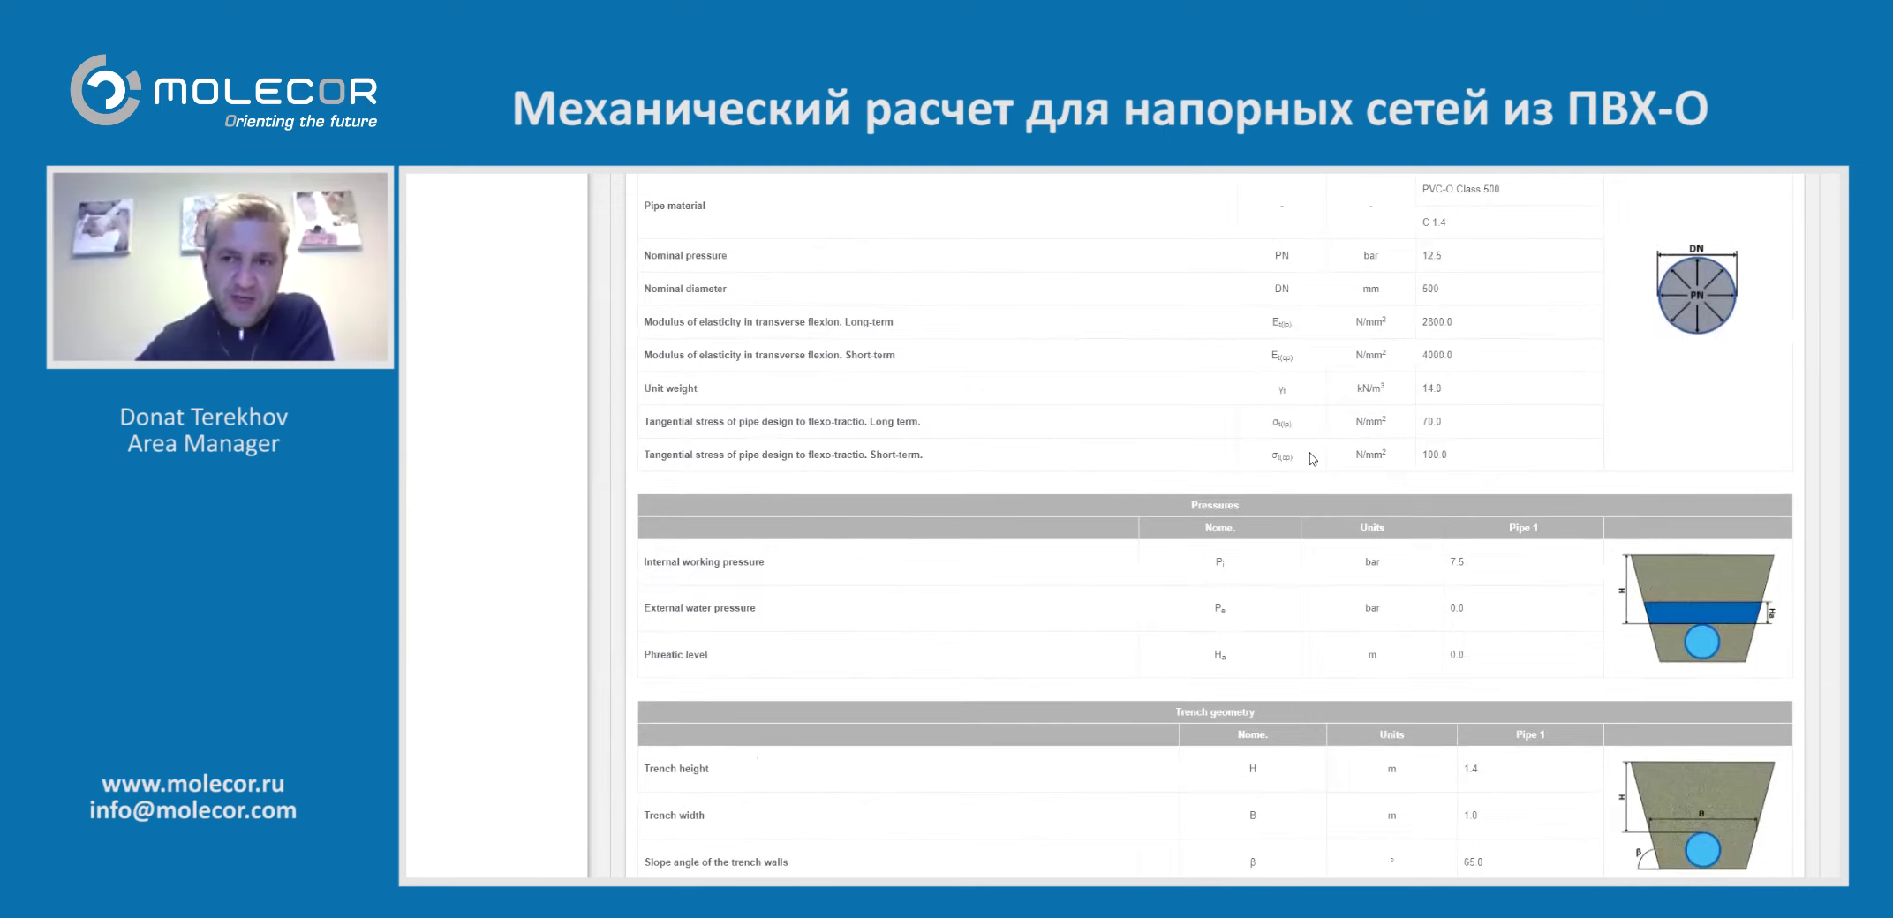
scroll(1313, 458, "up", 3)
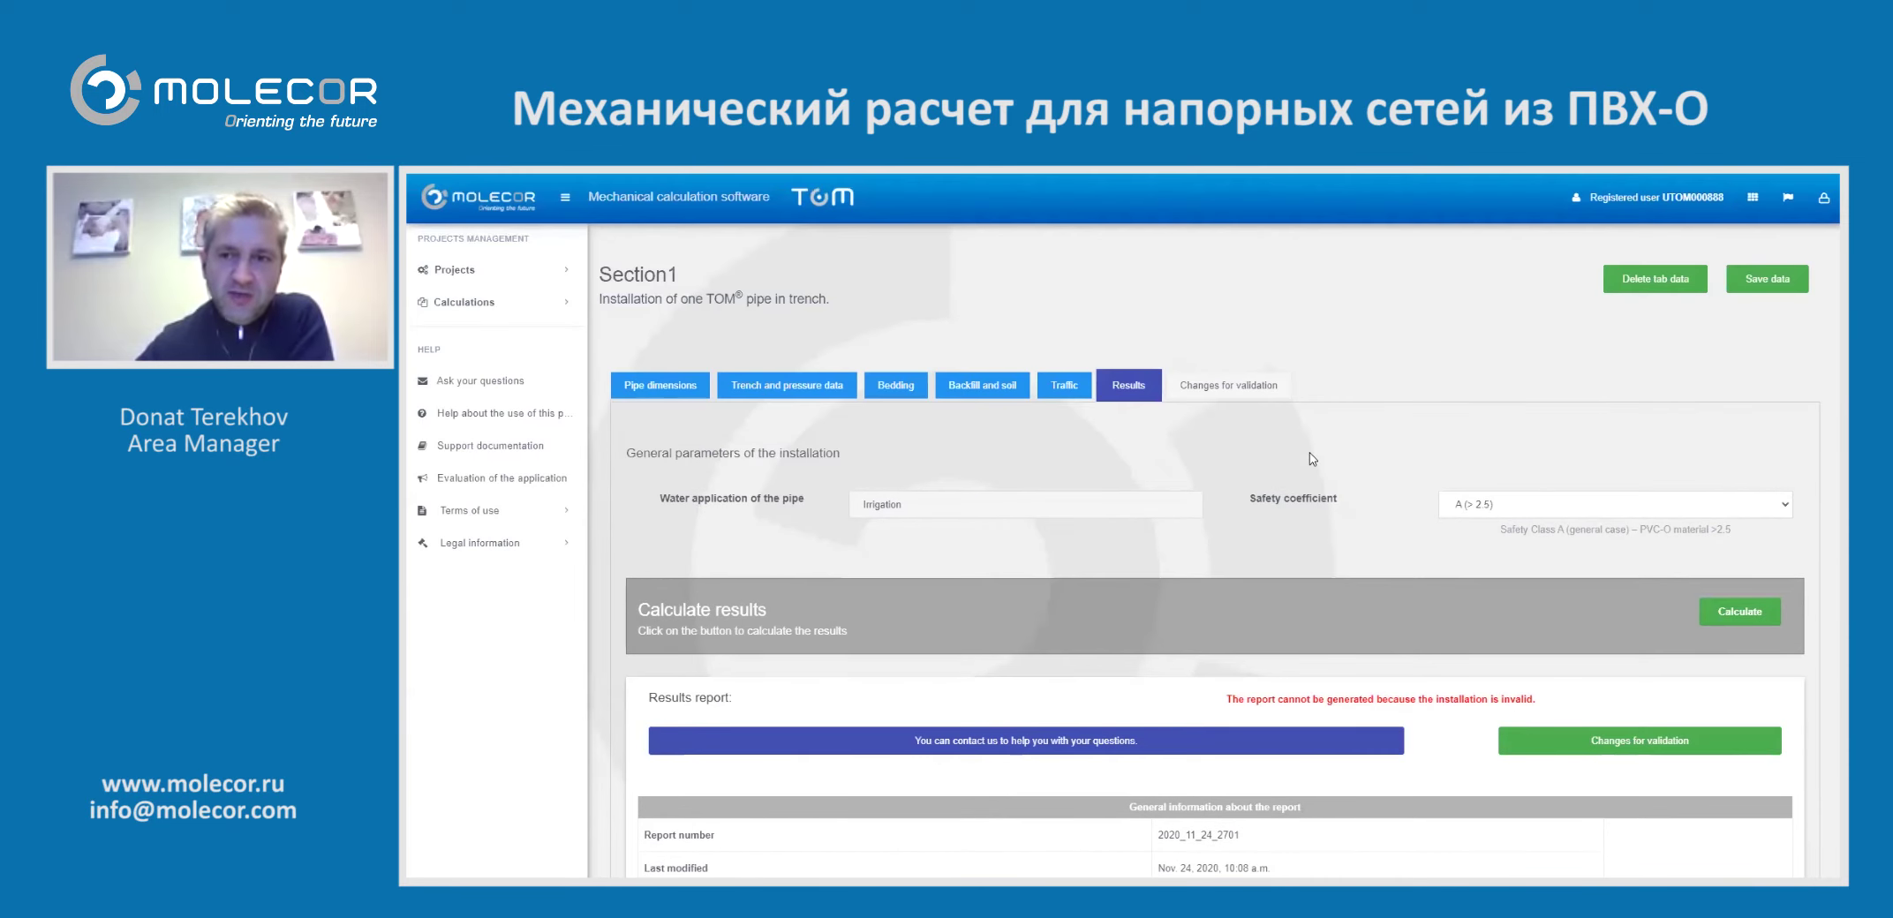
left_click(1784, 506)
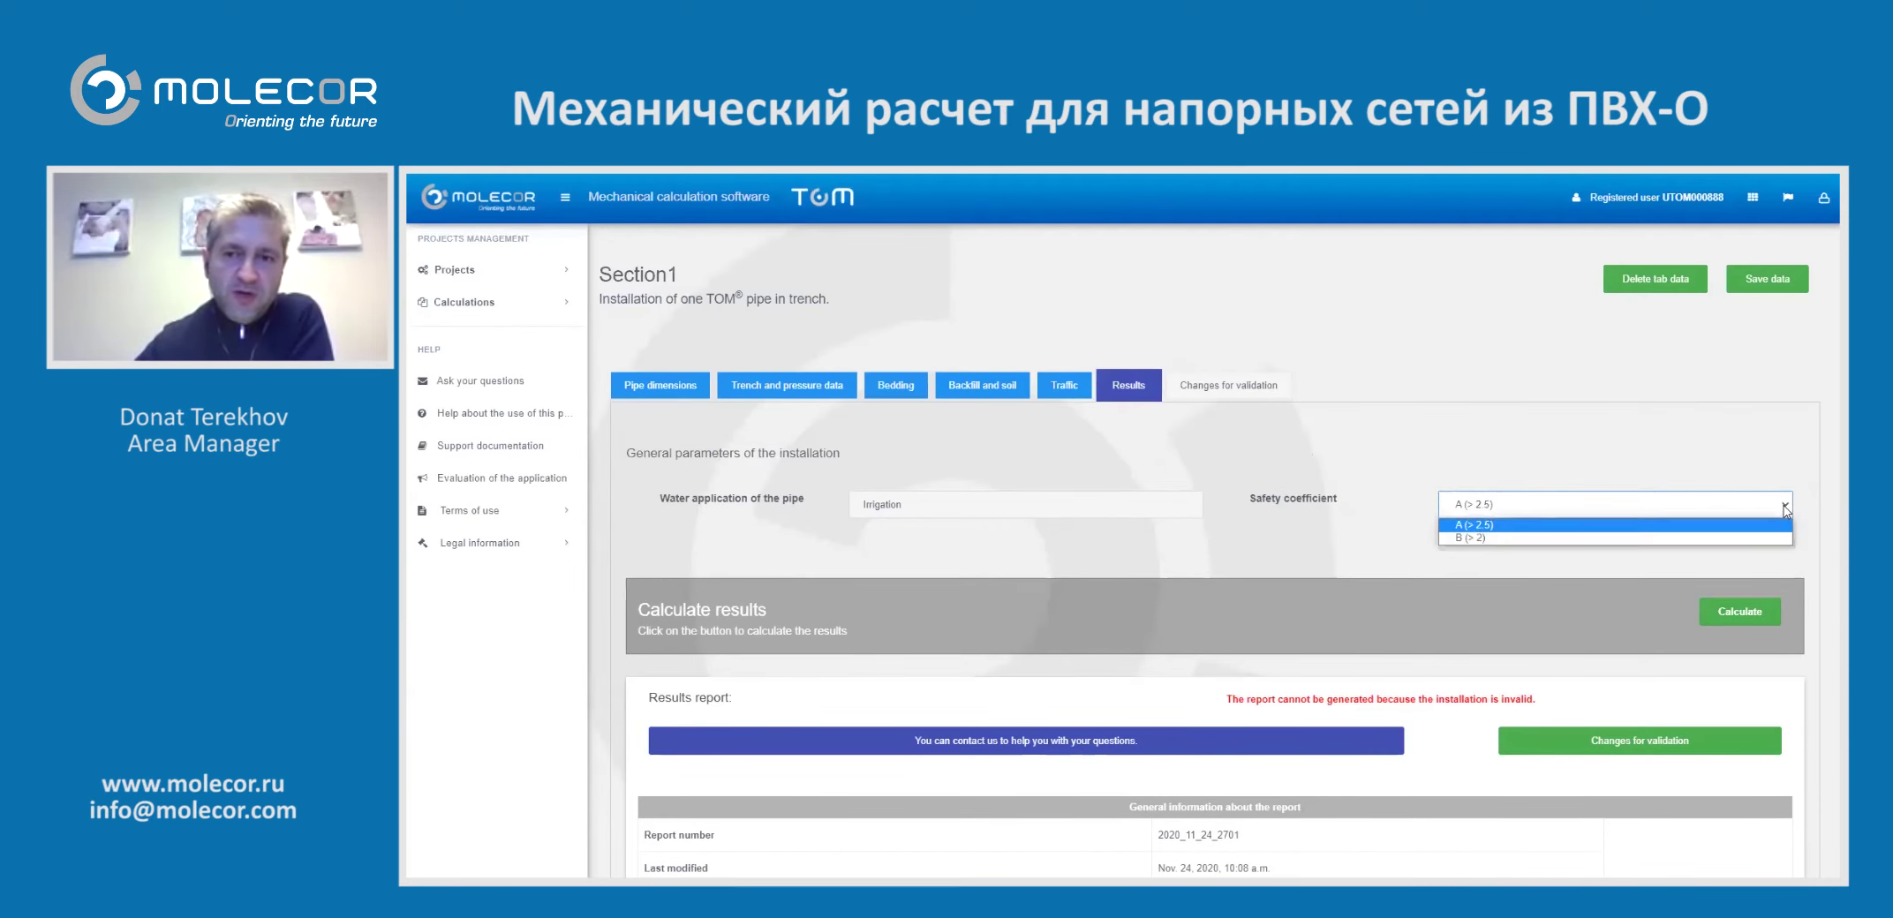
left_click(1550, 538)
left_click(1767, 280)
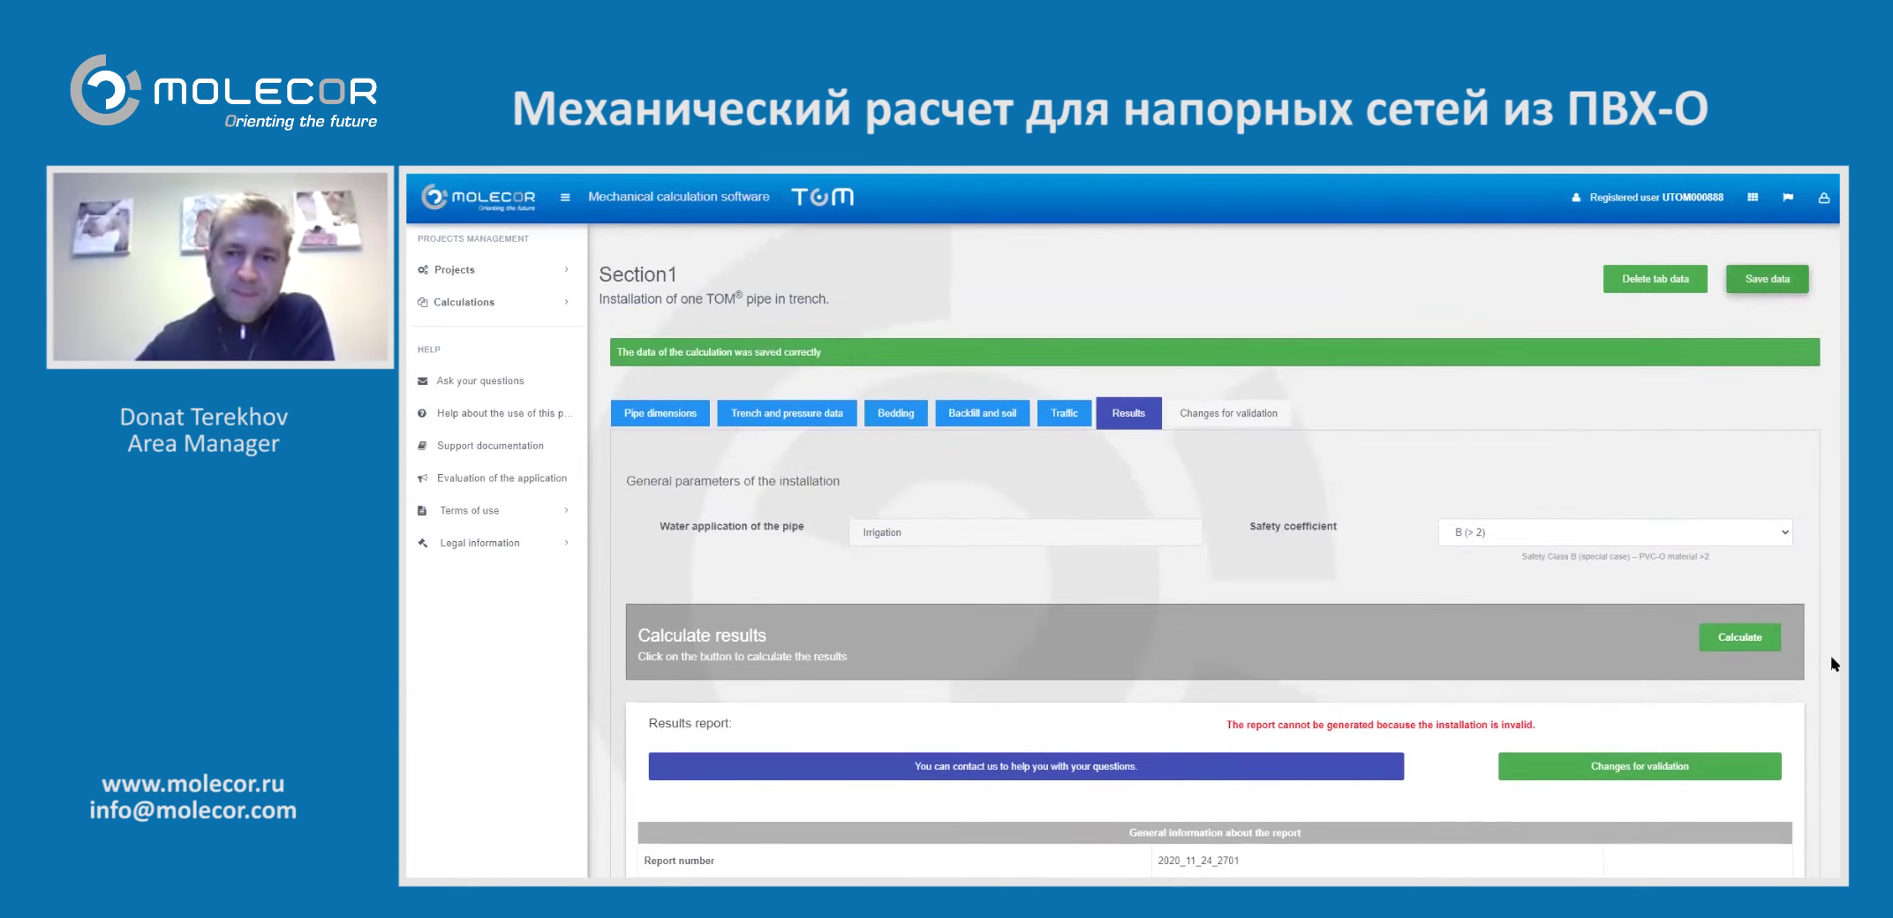
Recalculate the installation with safety class B and check the report's validity status, deformations, stresses and safety coefficients
left_click(1739, 640)
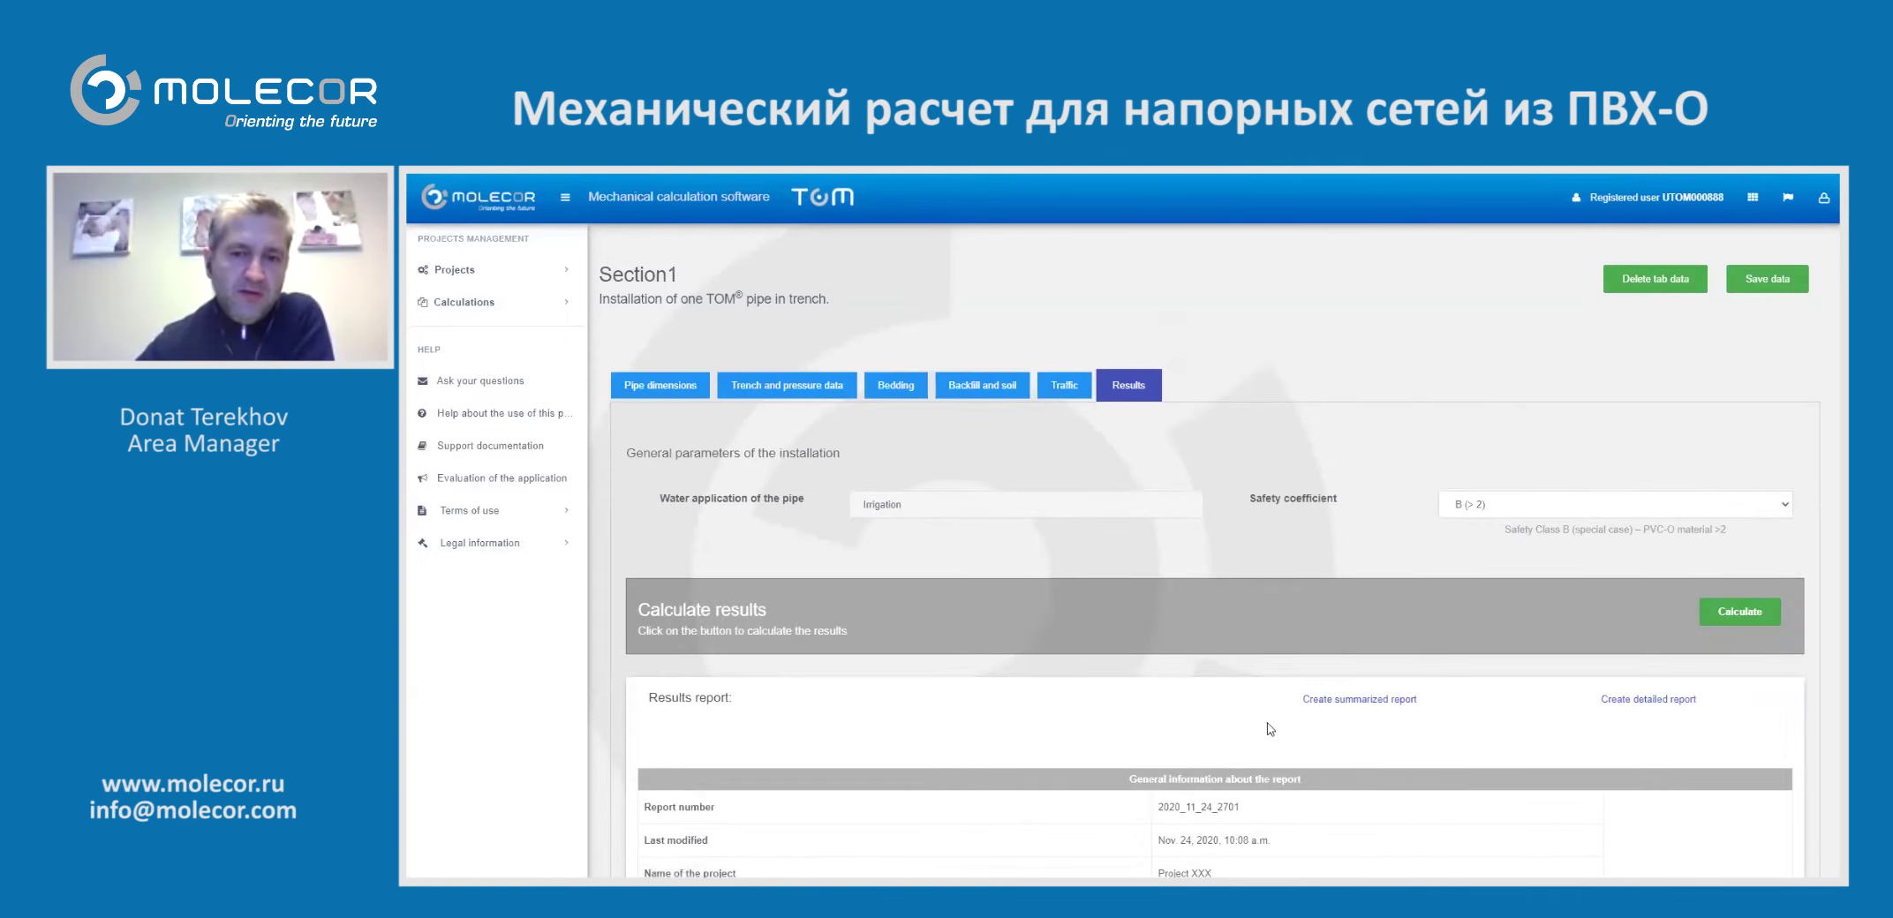
scroll(1437, 730, "down", 20)
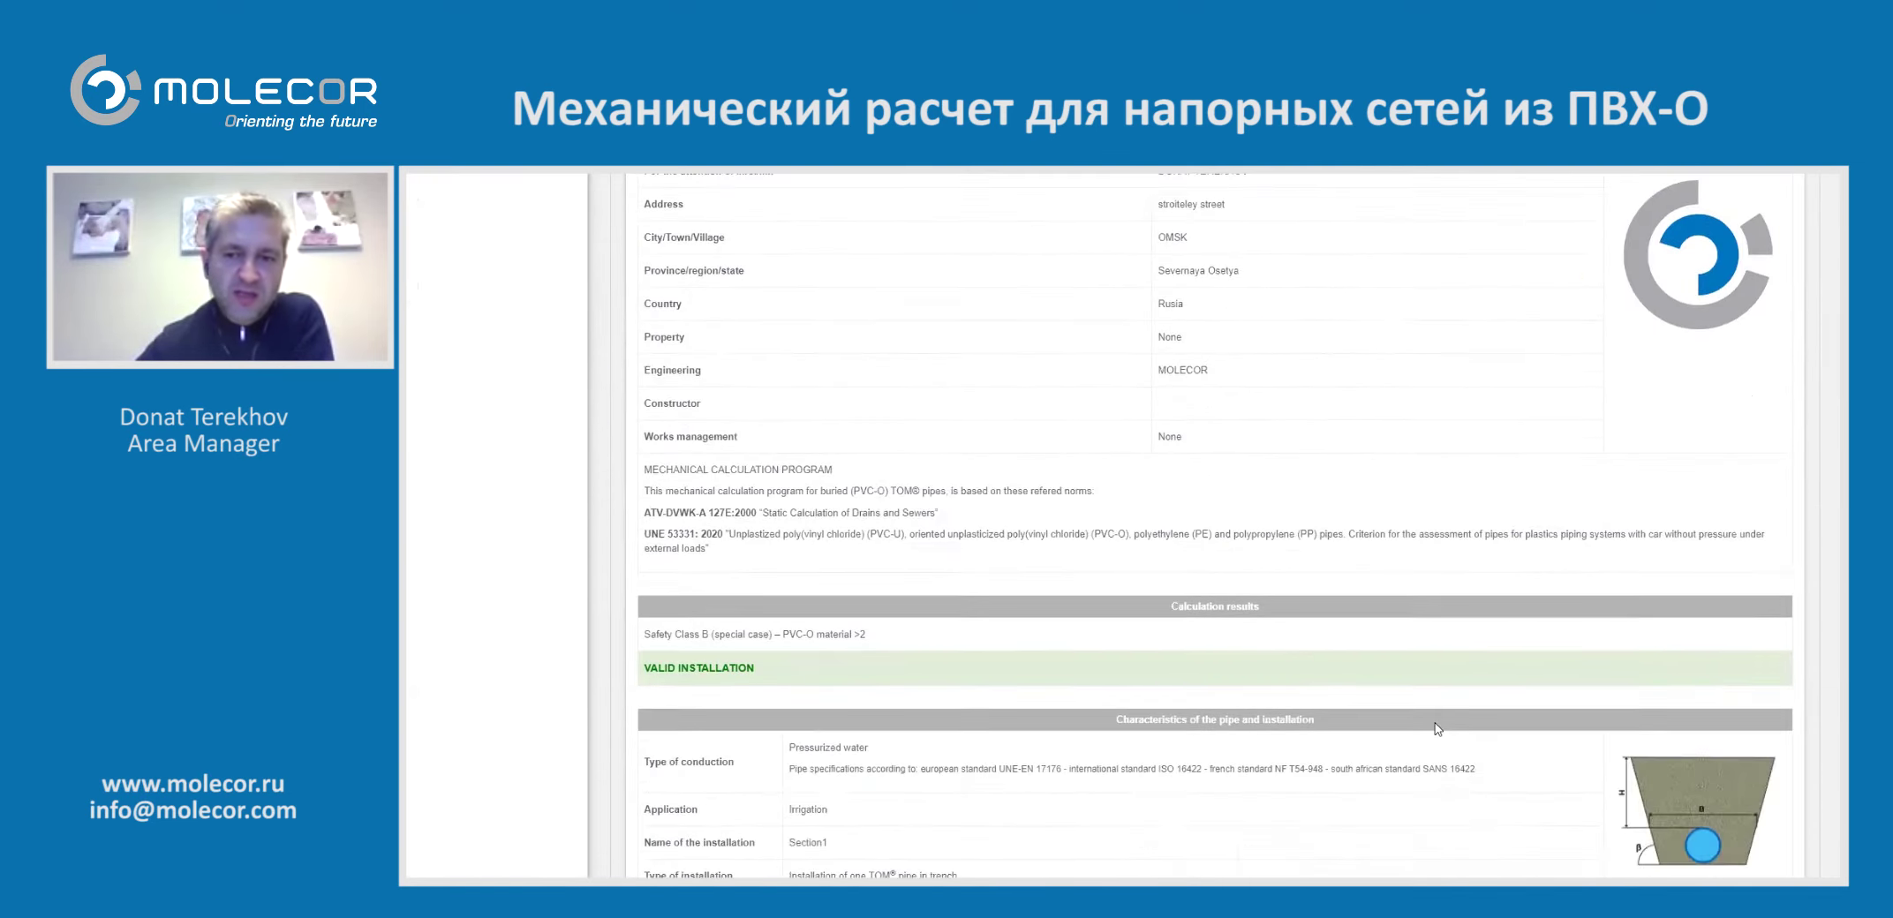
scroll(1437, 729, "down", 15)
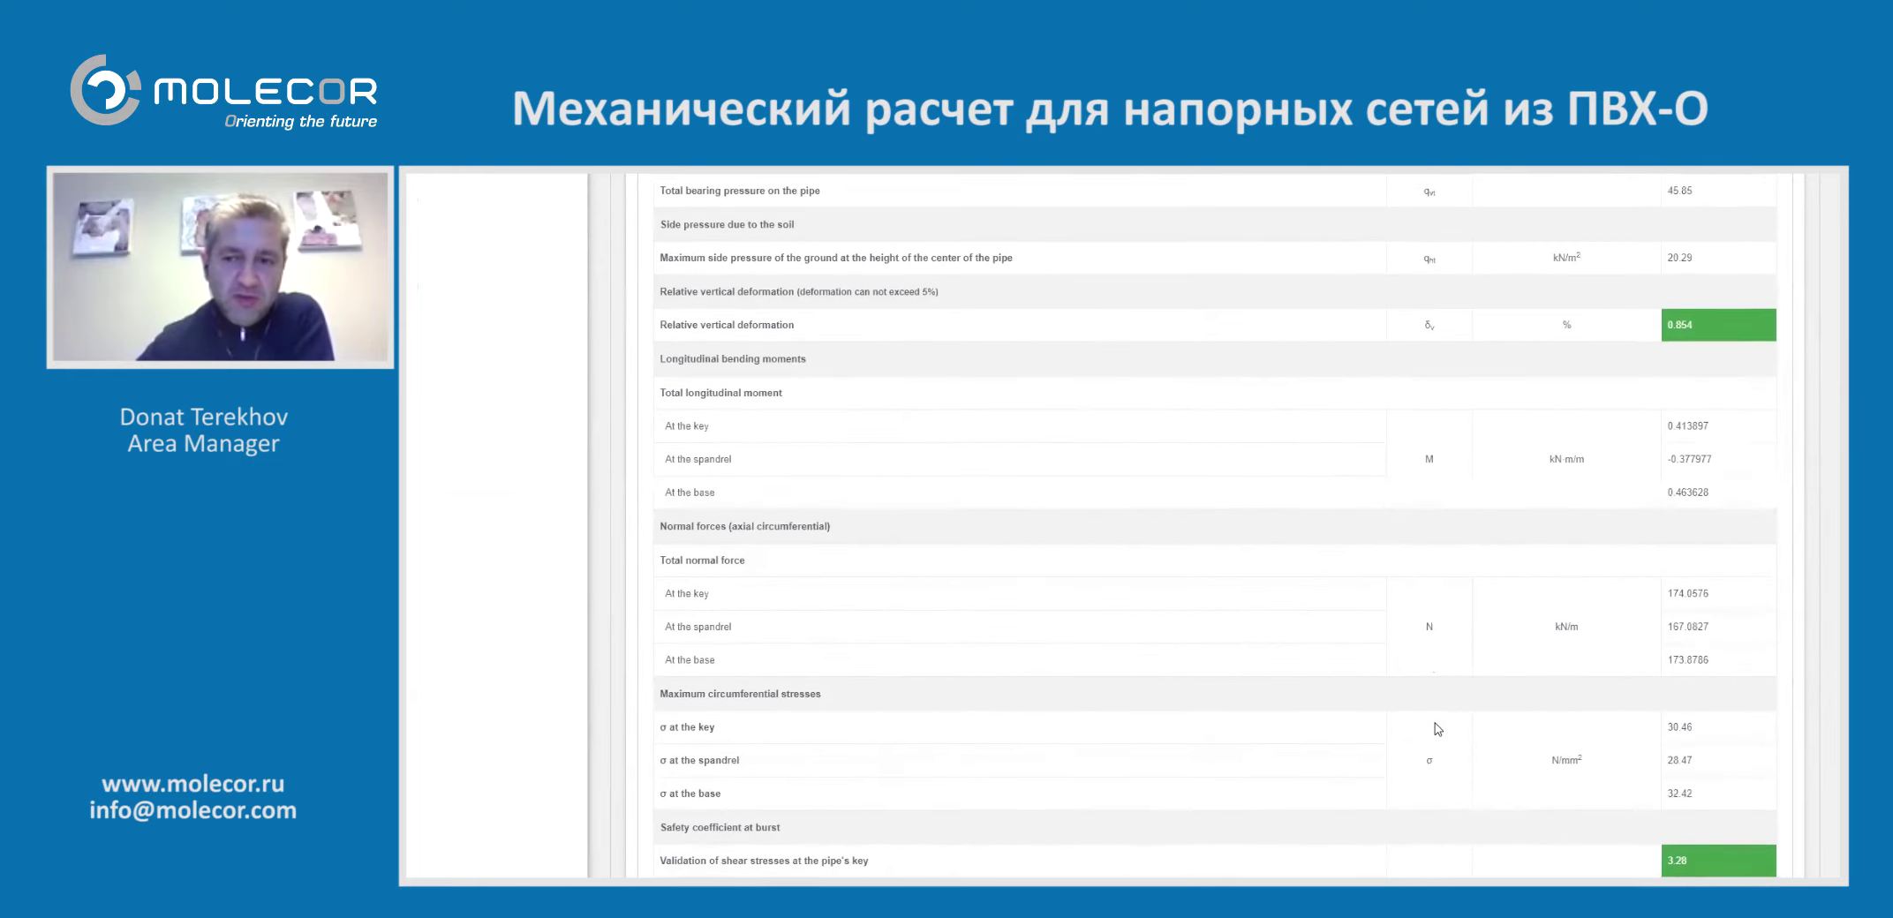
scroll(1437, 729, "down", 10)
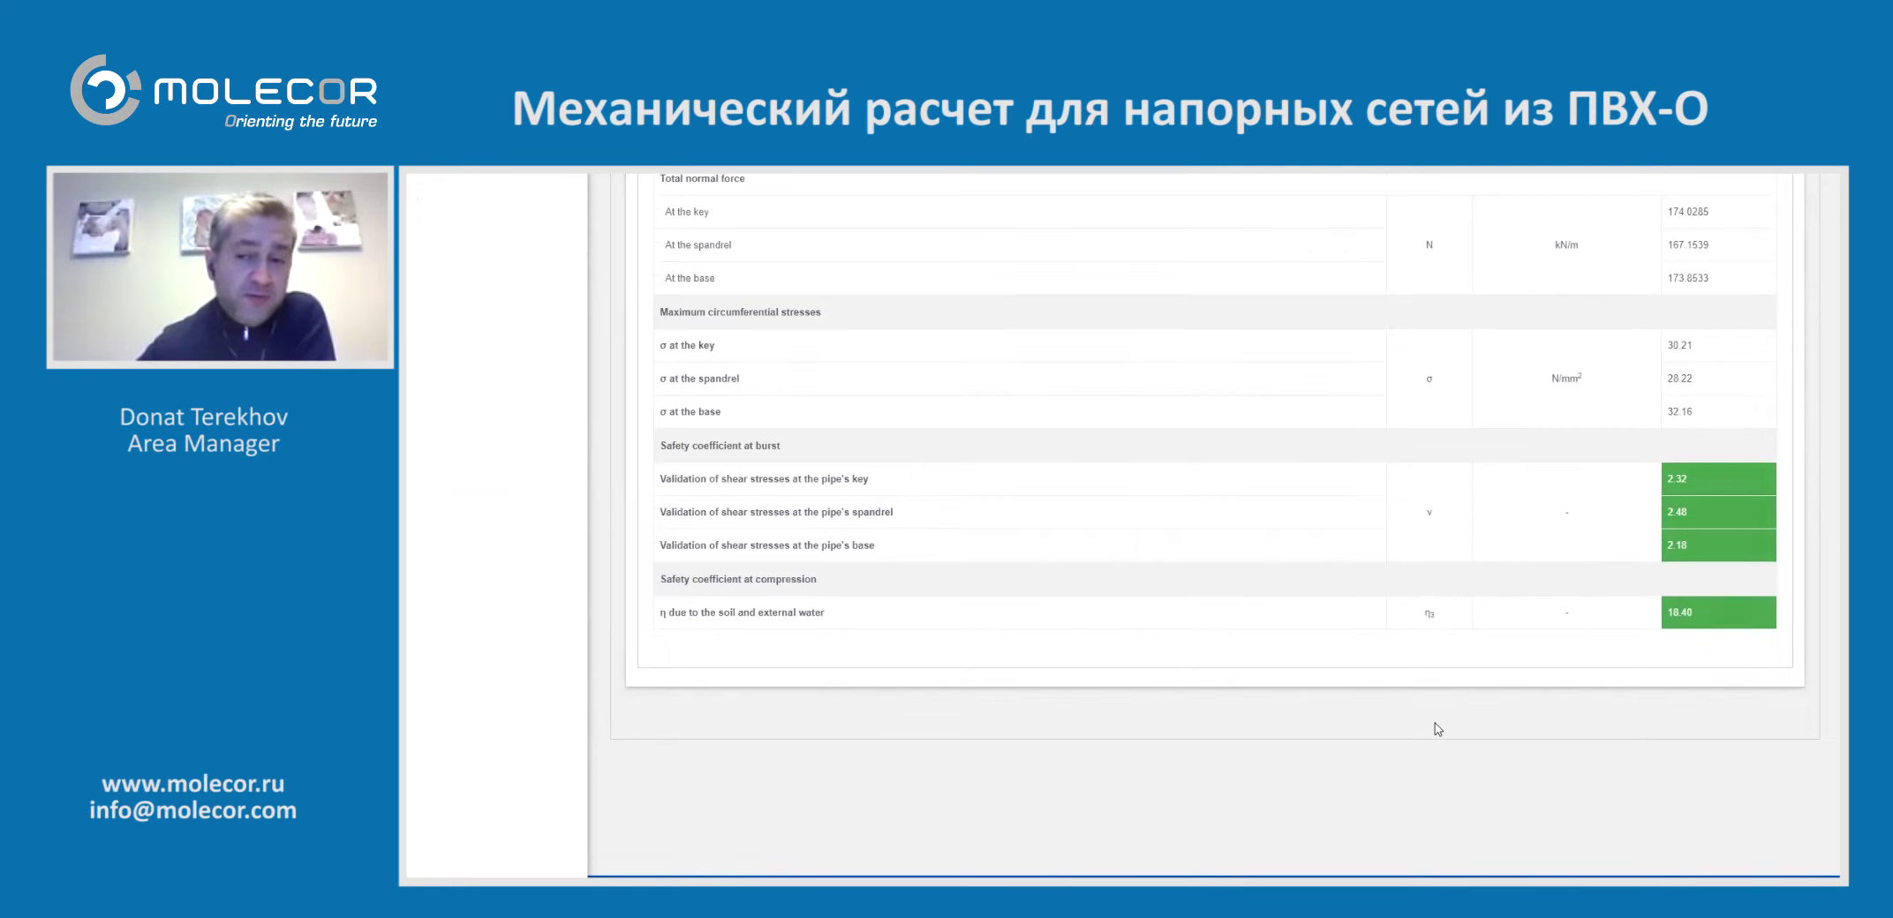
scroll(1437, 729, "up", 15)
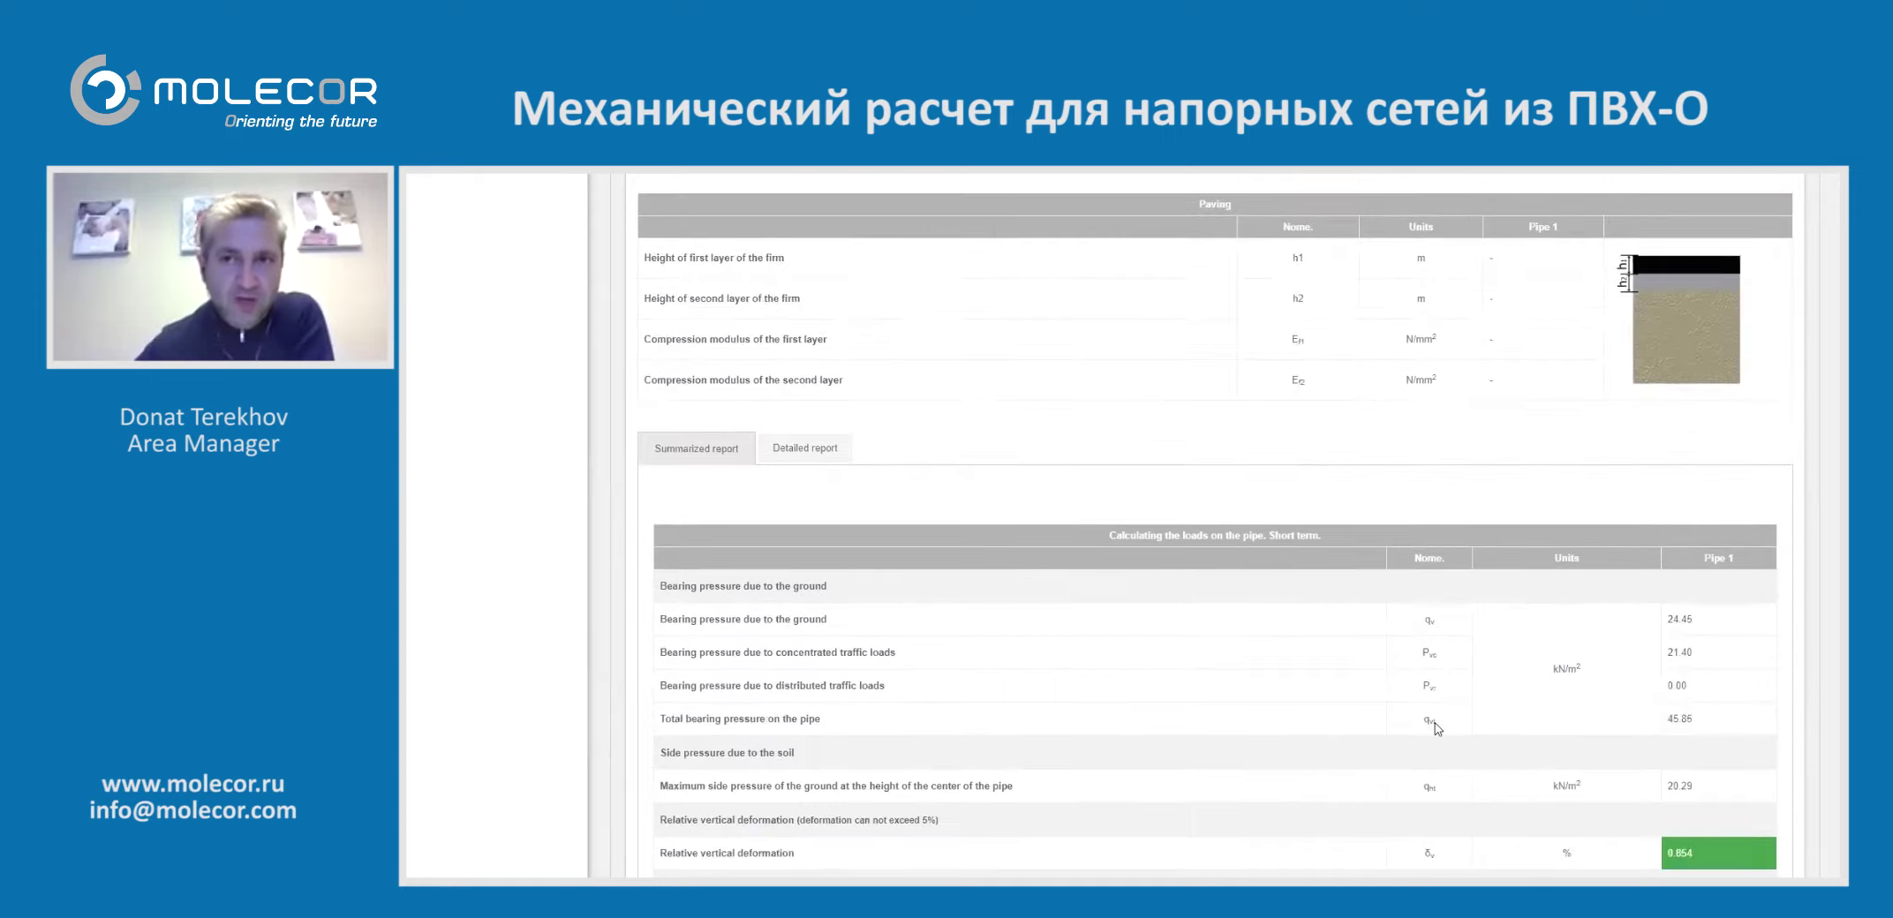
Set the safety coefficient to class A (> 2.5), save the calculation data and recalculate the installation
scroll(1437, 729, "up", 20)
scroll(1437, 729, "up", 15)
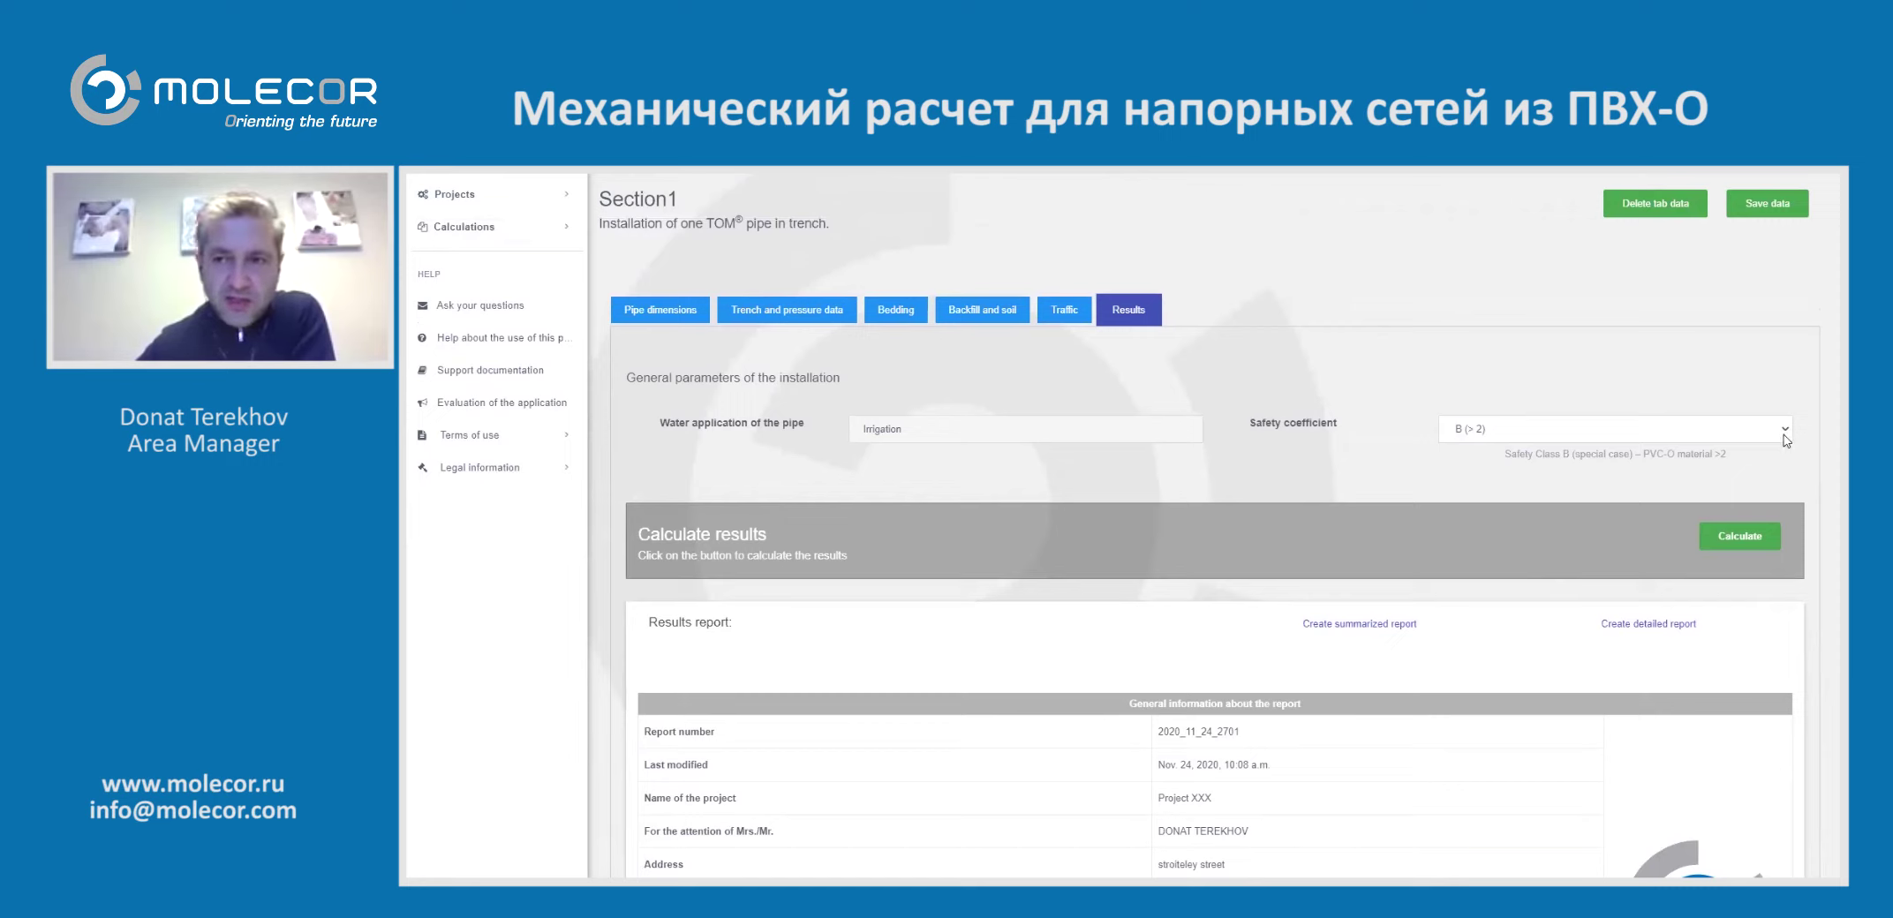
left_click(1785, 439)
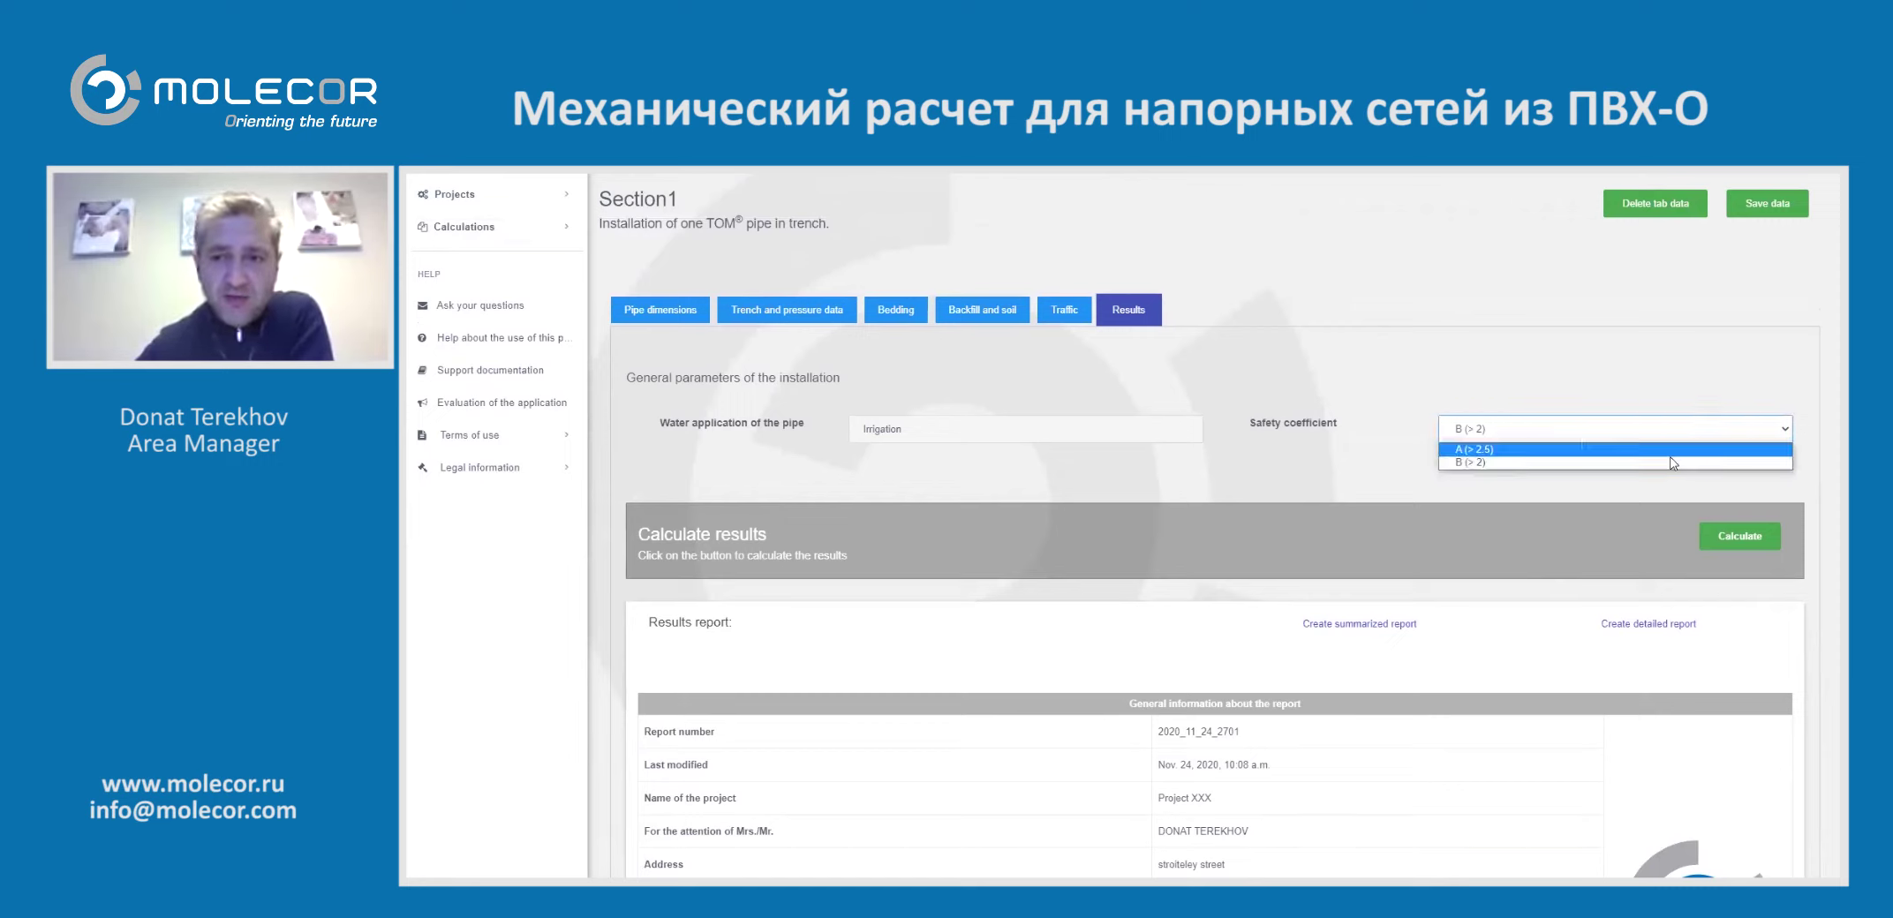
left_click(1478, 452)
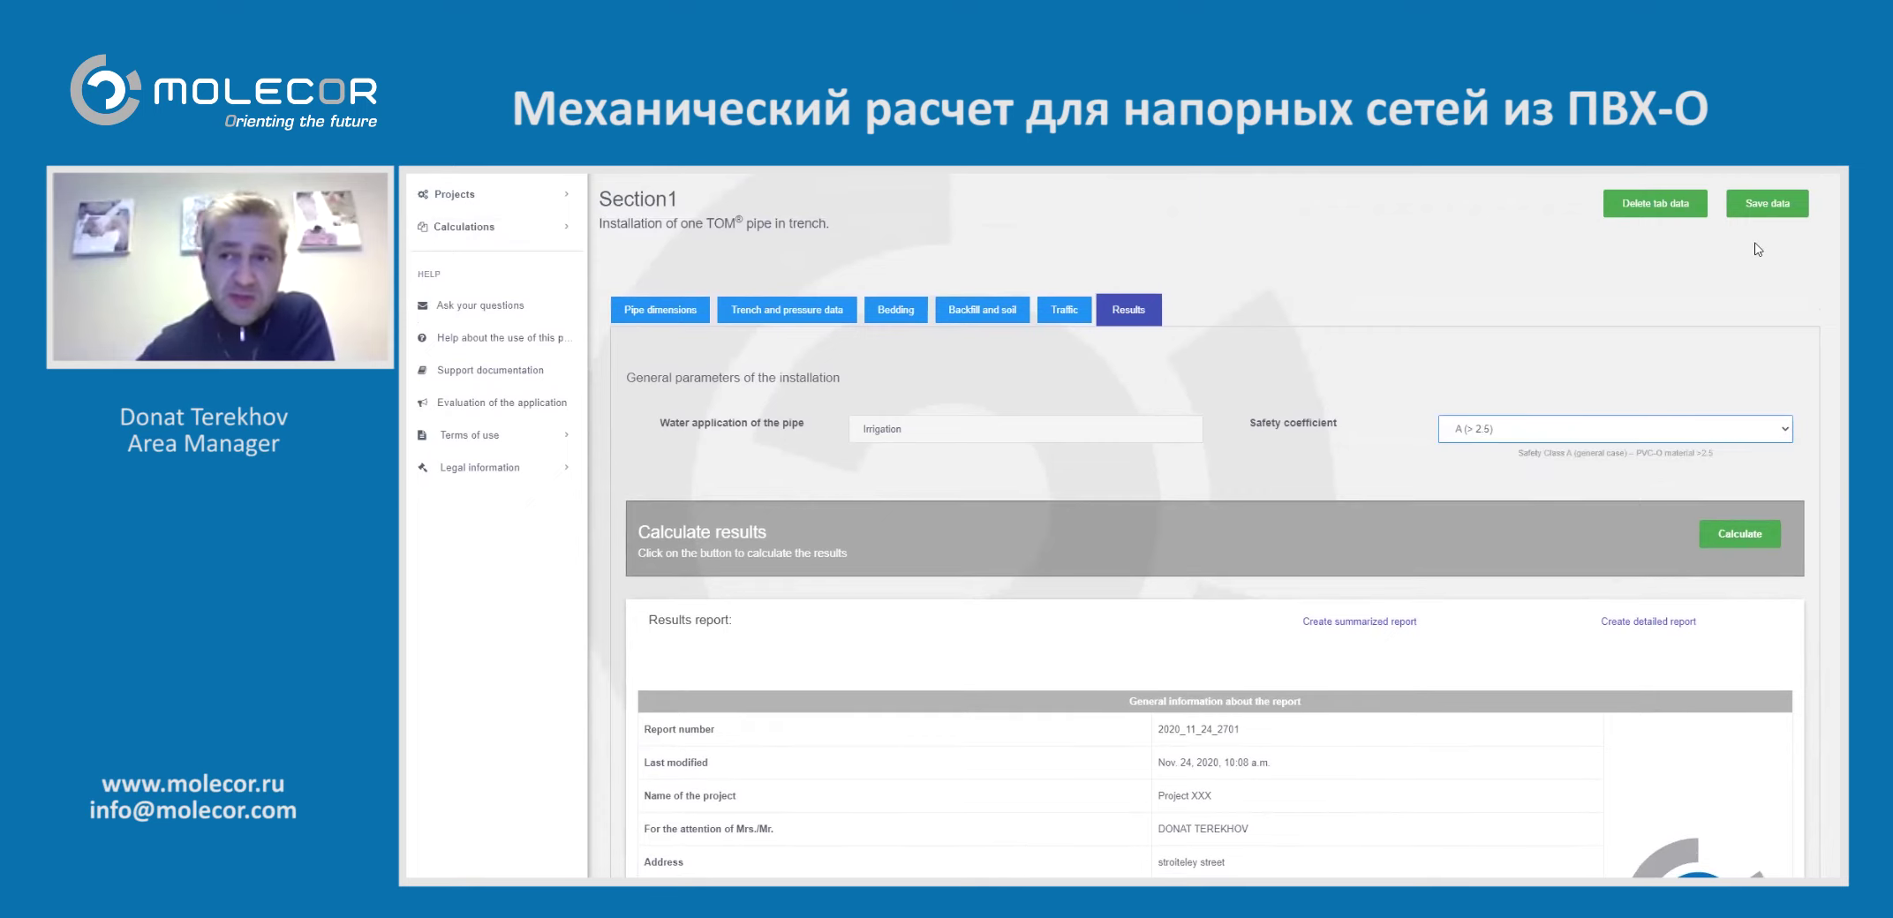
left_click(1769, 205)
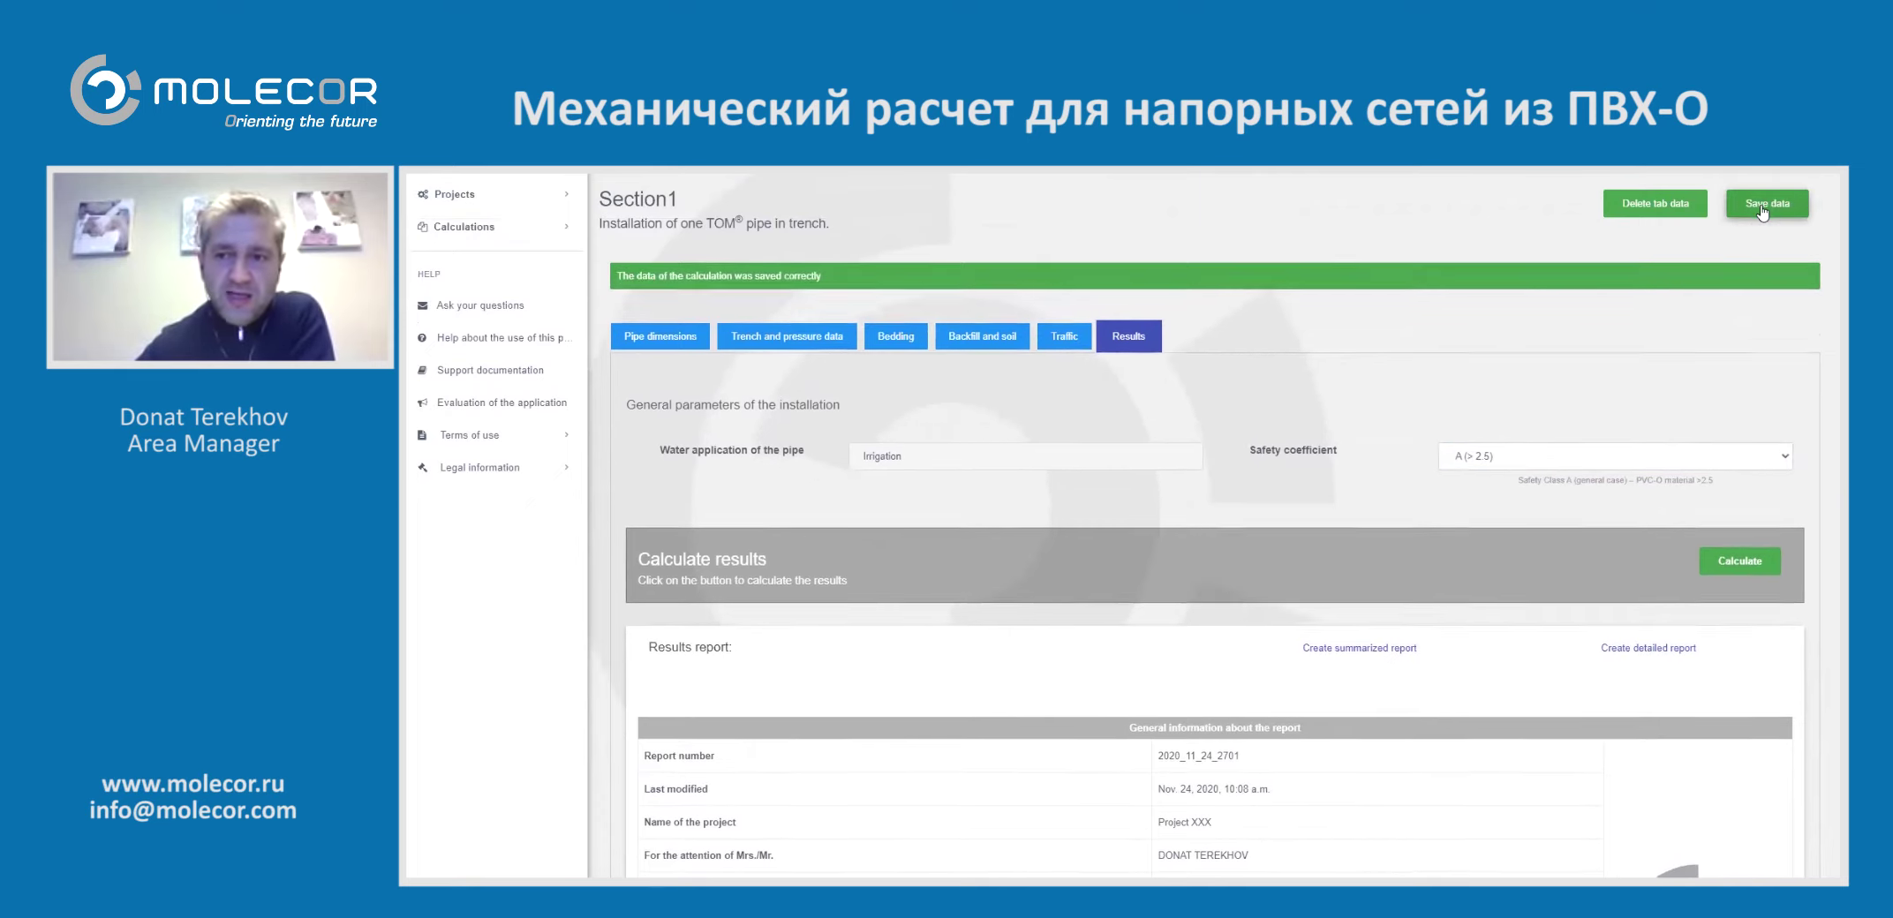
left_click(1738, 560)
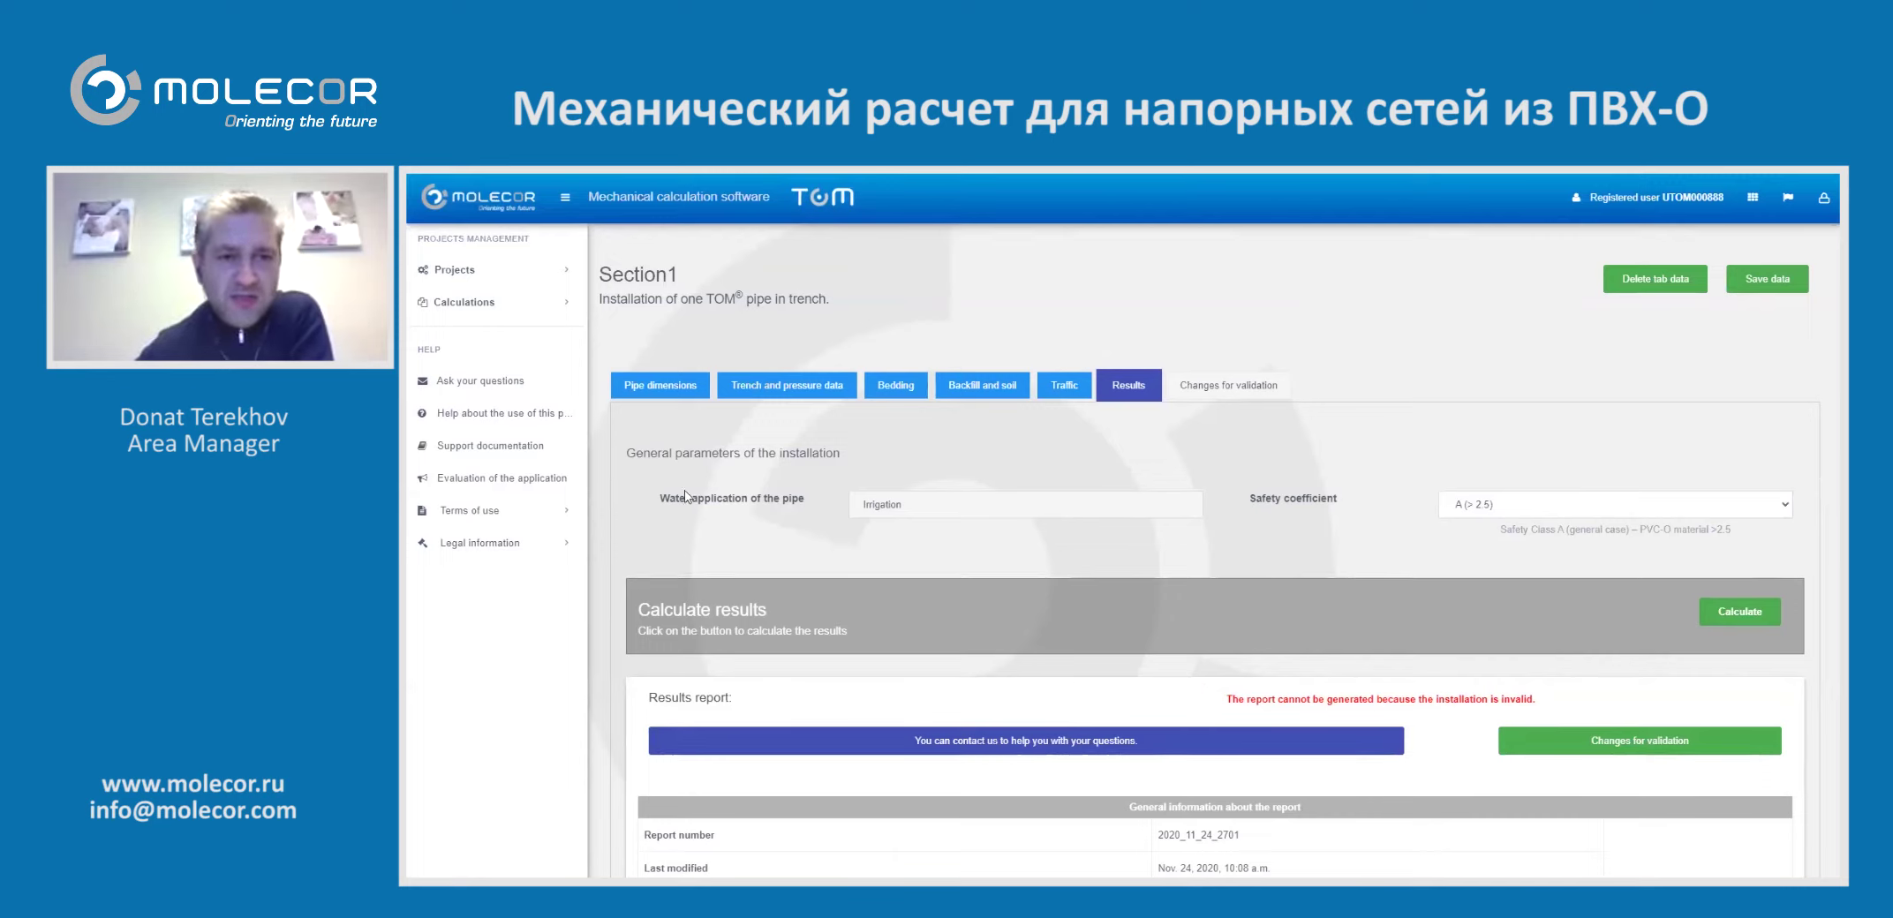
Review the installation's pipe dimensions, trench geometry, bedding angle and backfill settings
left_click(695, 388)
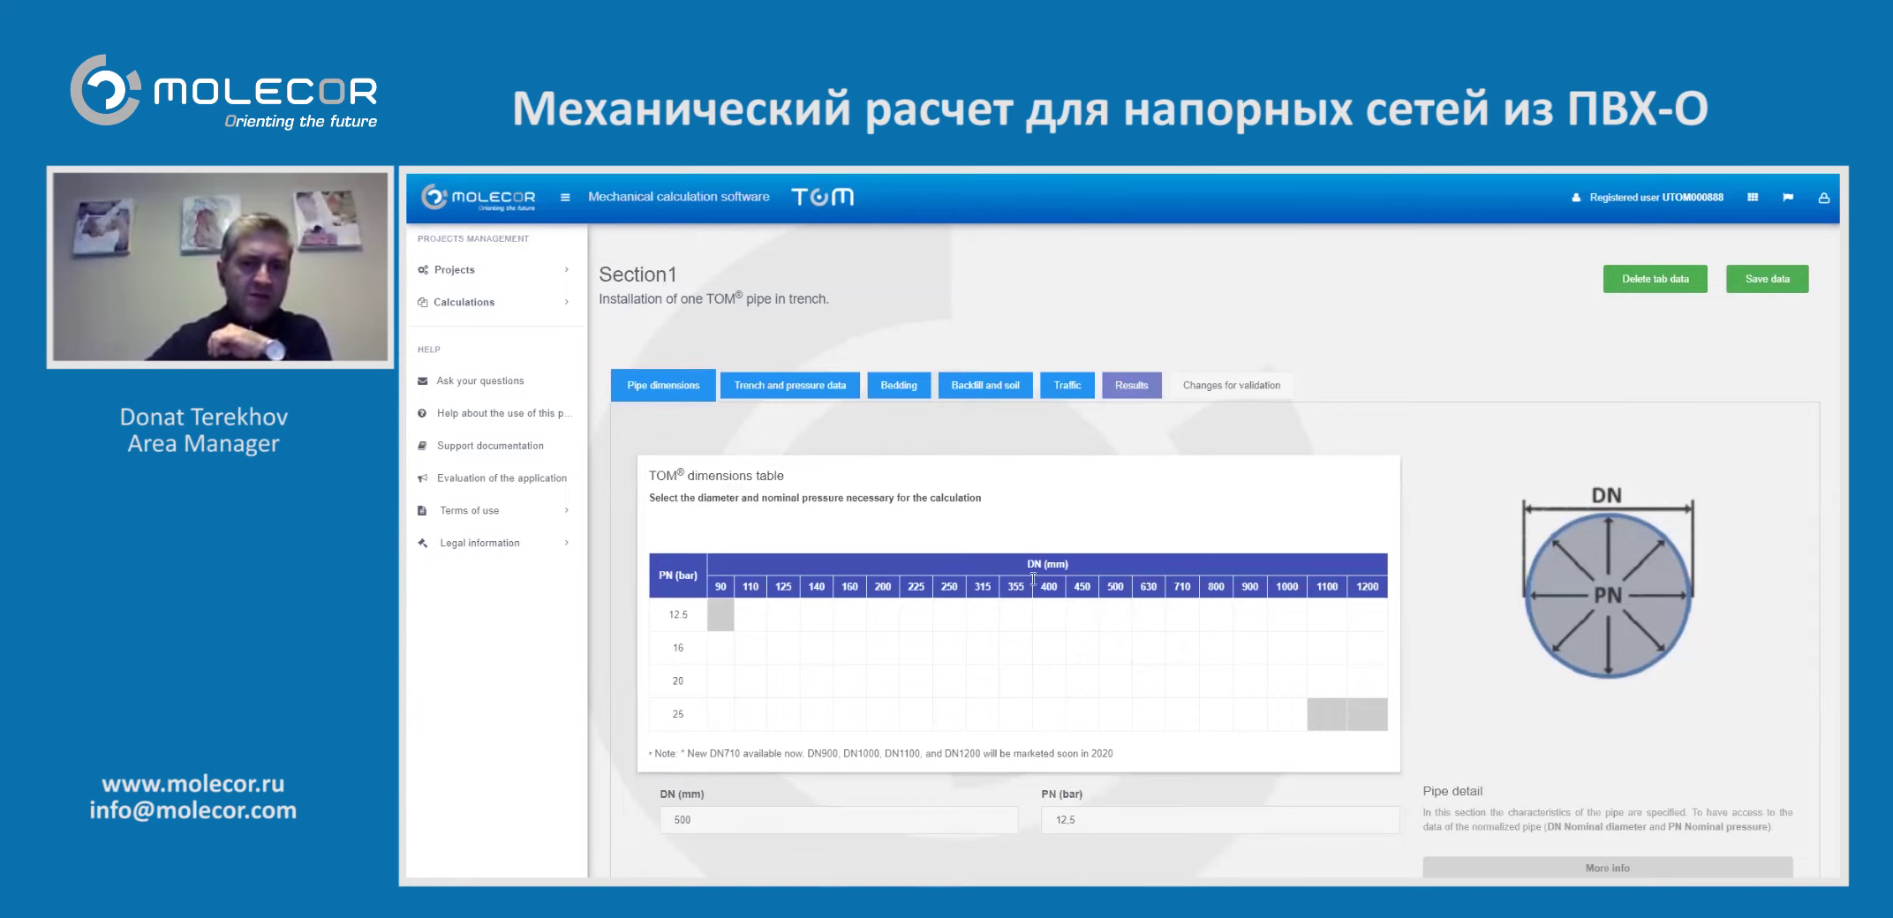
left_click(810, 383)
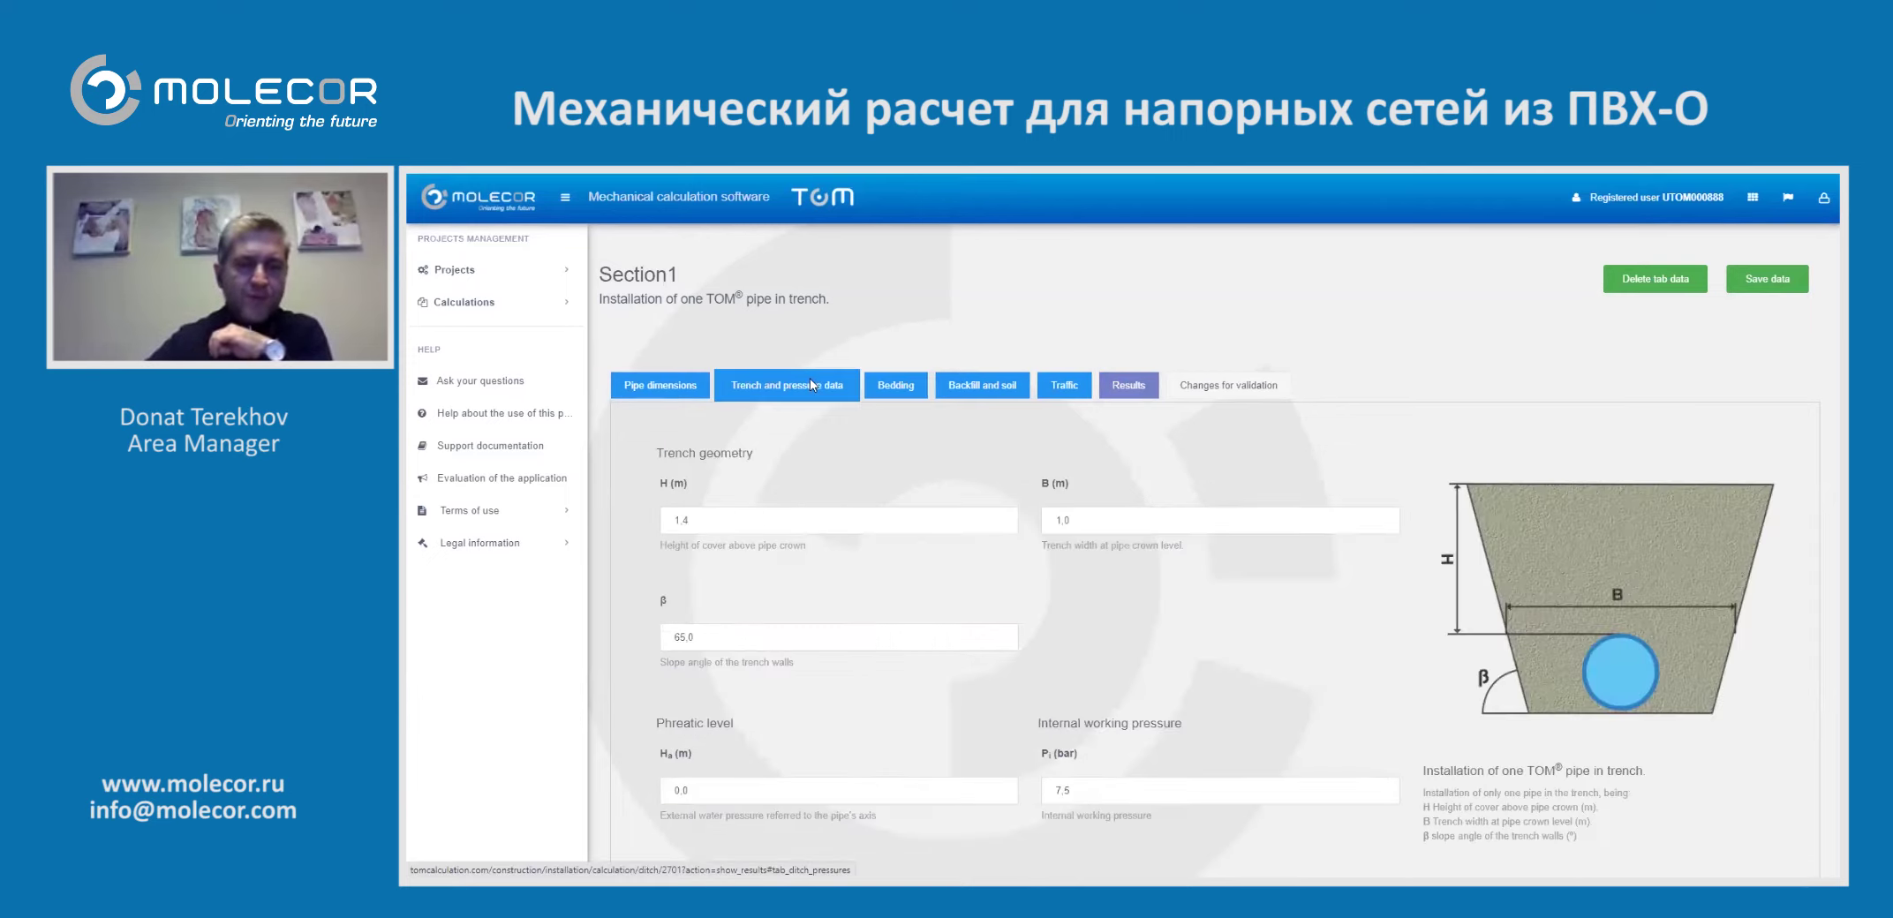
left_click(698, 521)
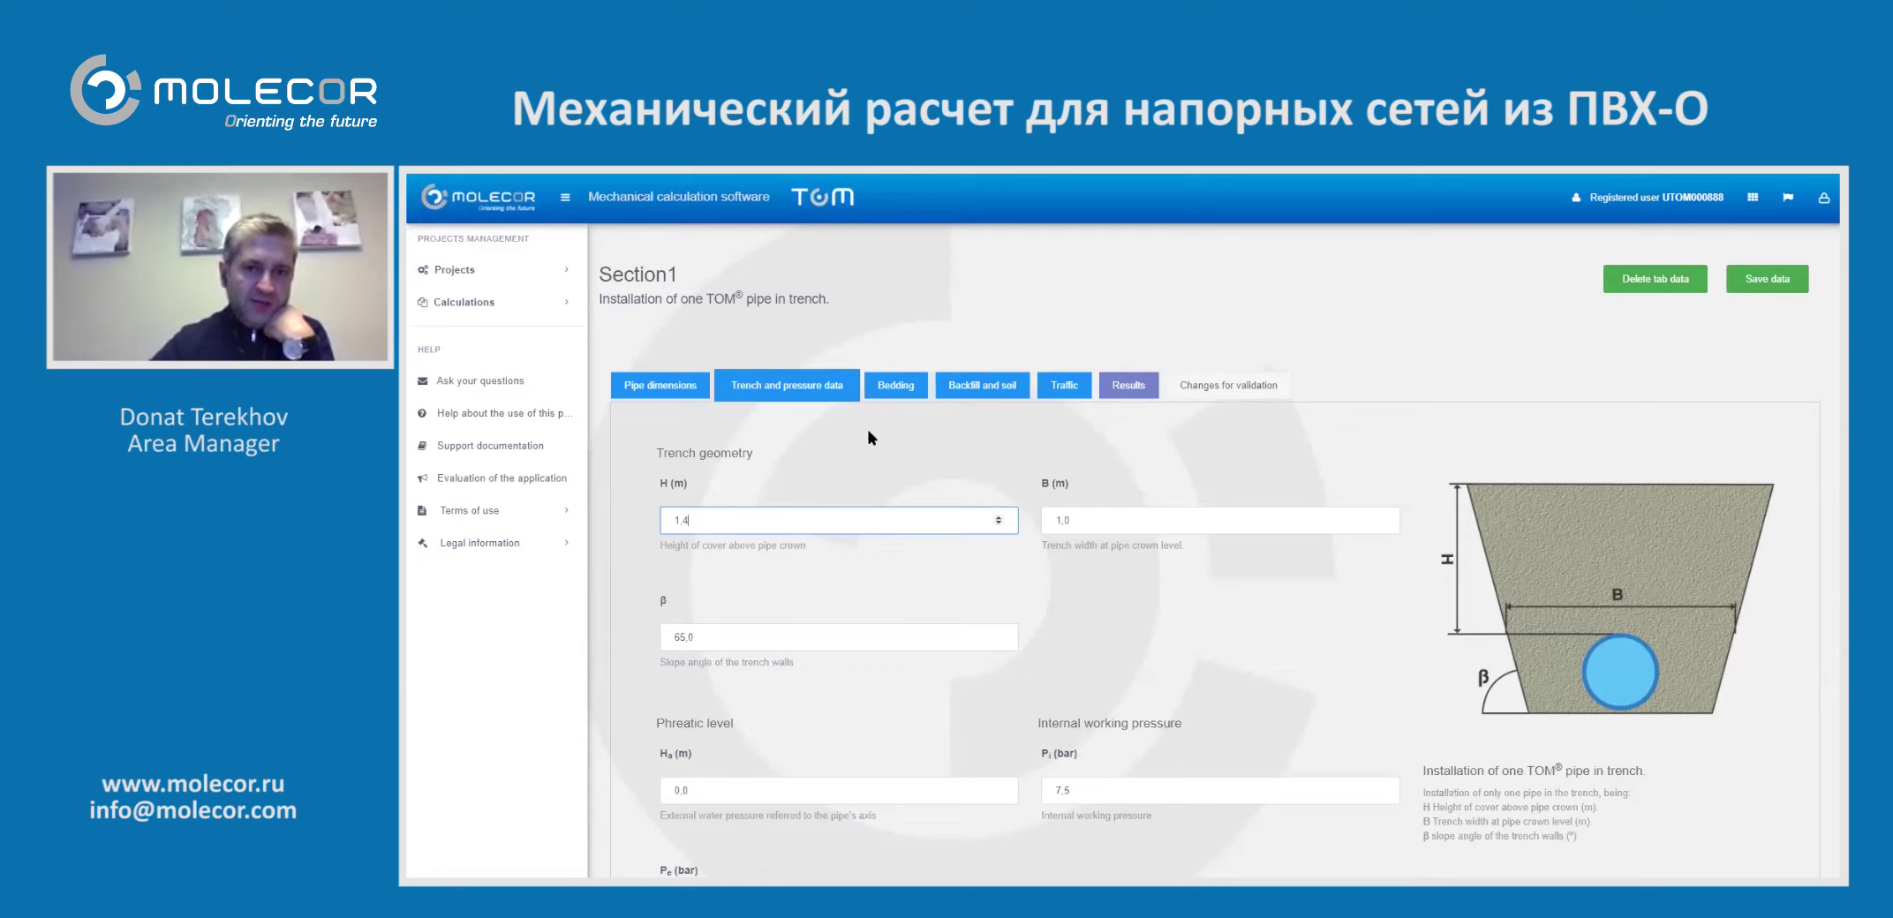
left_click(904, 386)
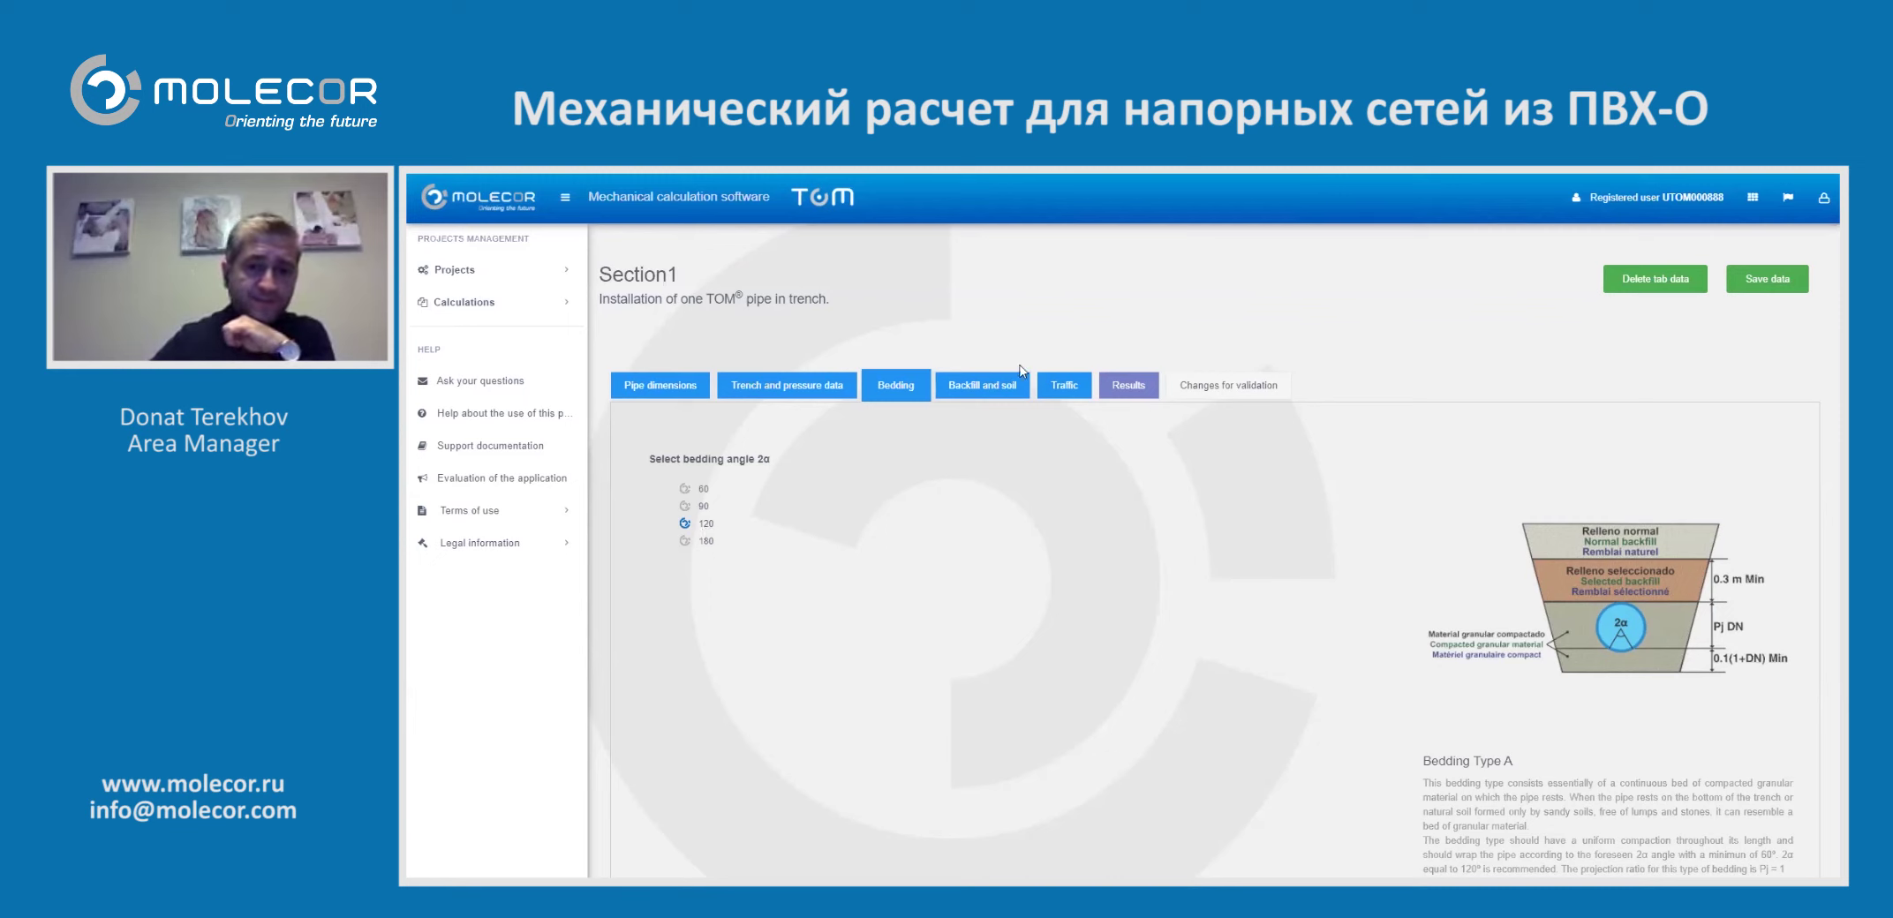
left_click(991, 389)
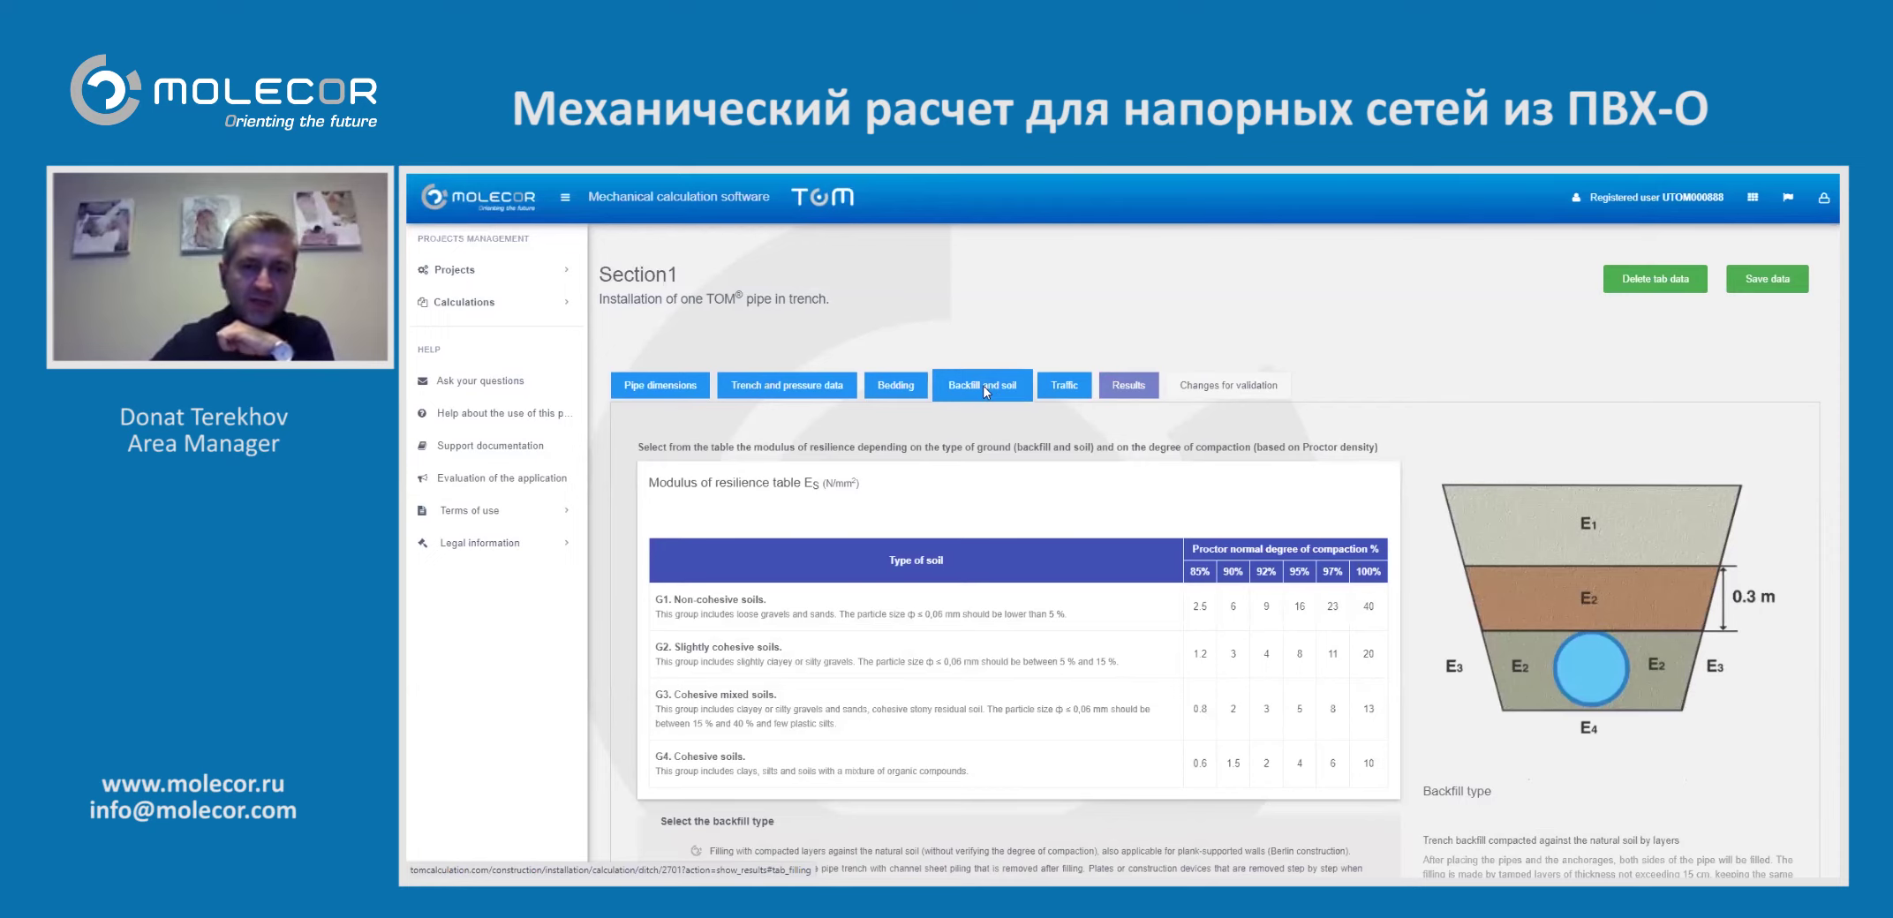
Define the traffic load area of the installation as a zone with paving
left_click(1063, 388)
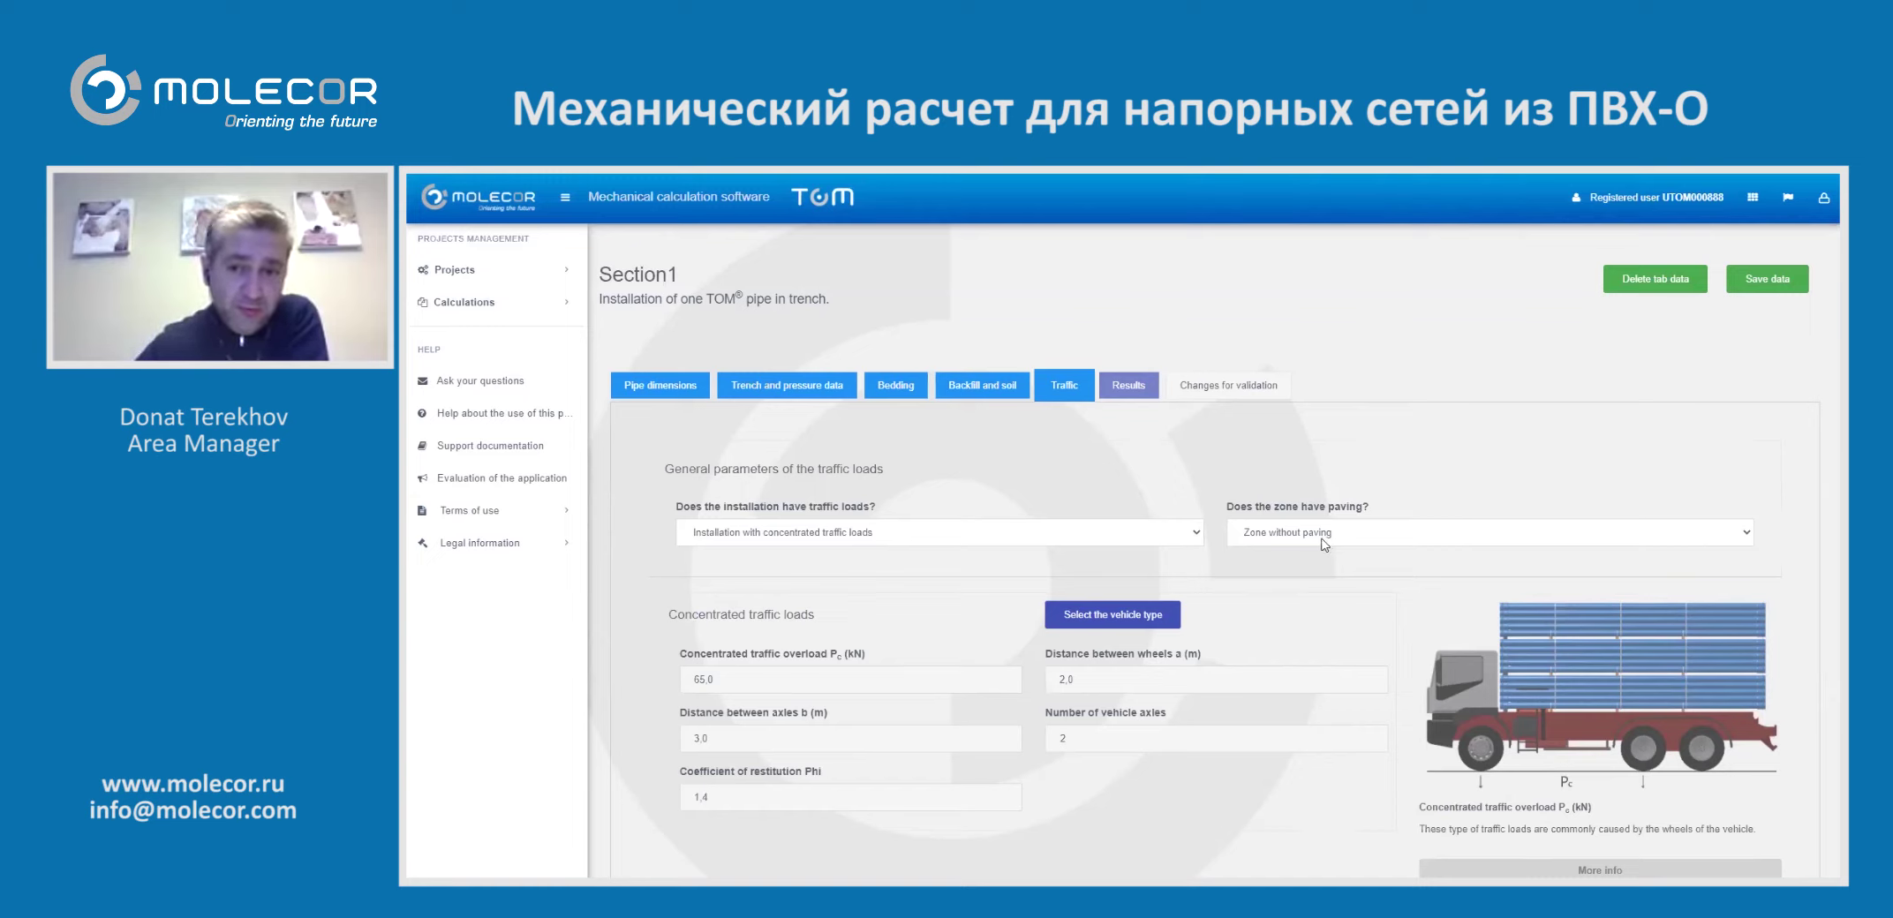
left_click(1749, 534)
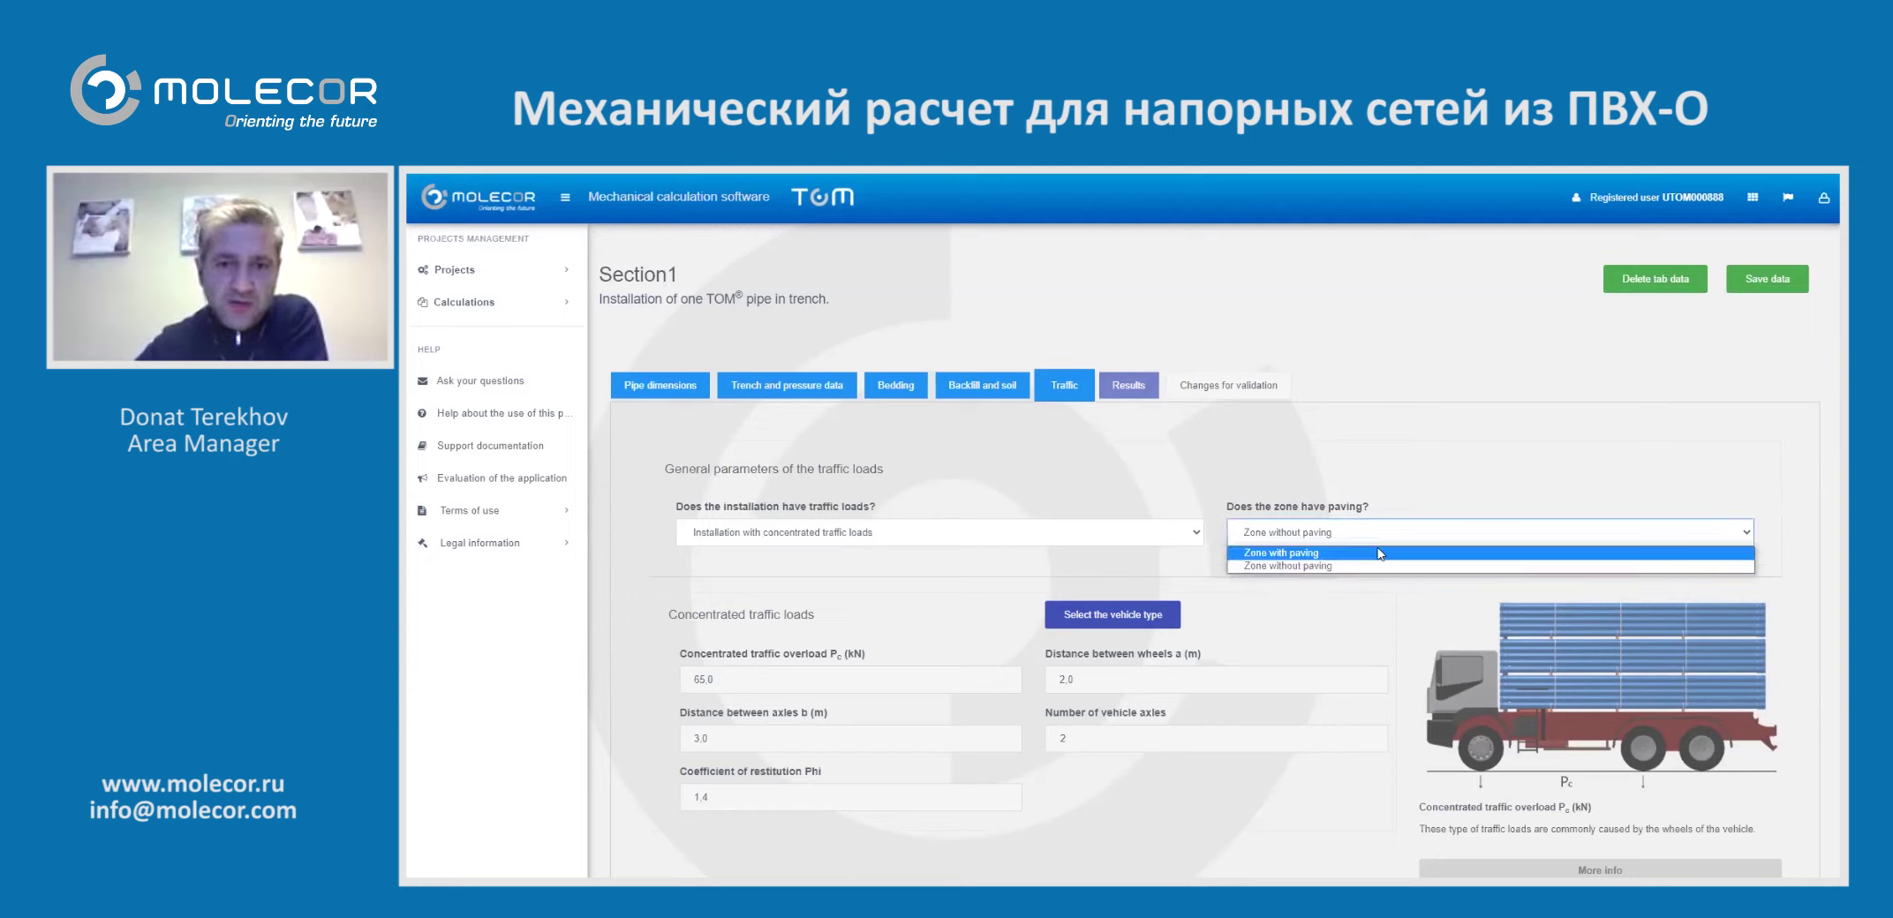
left_click(1322, 561)
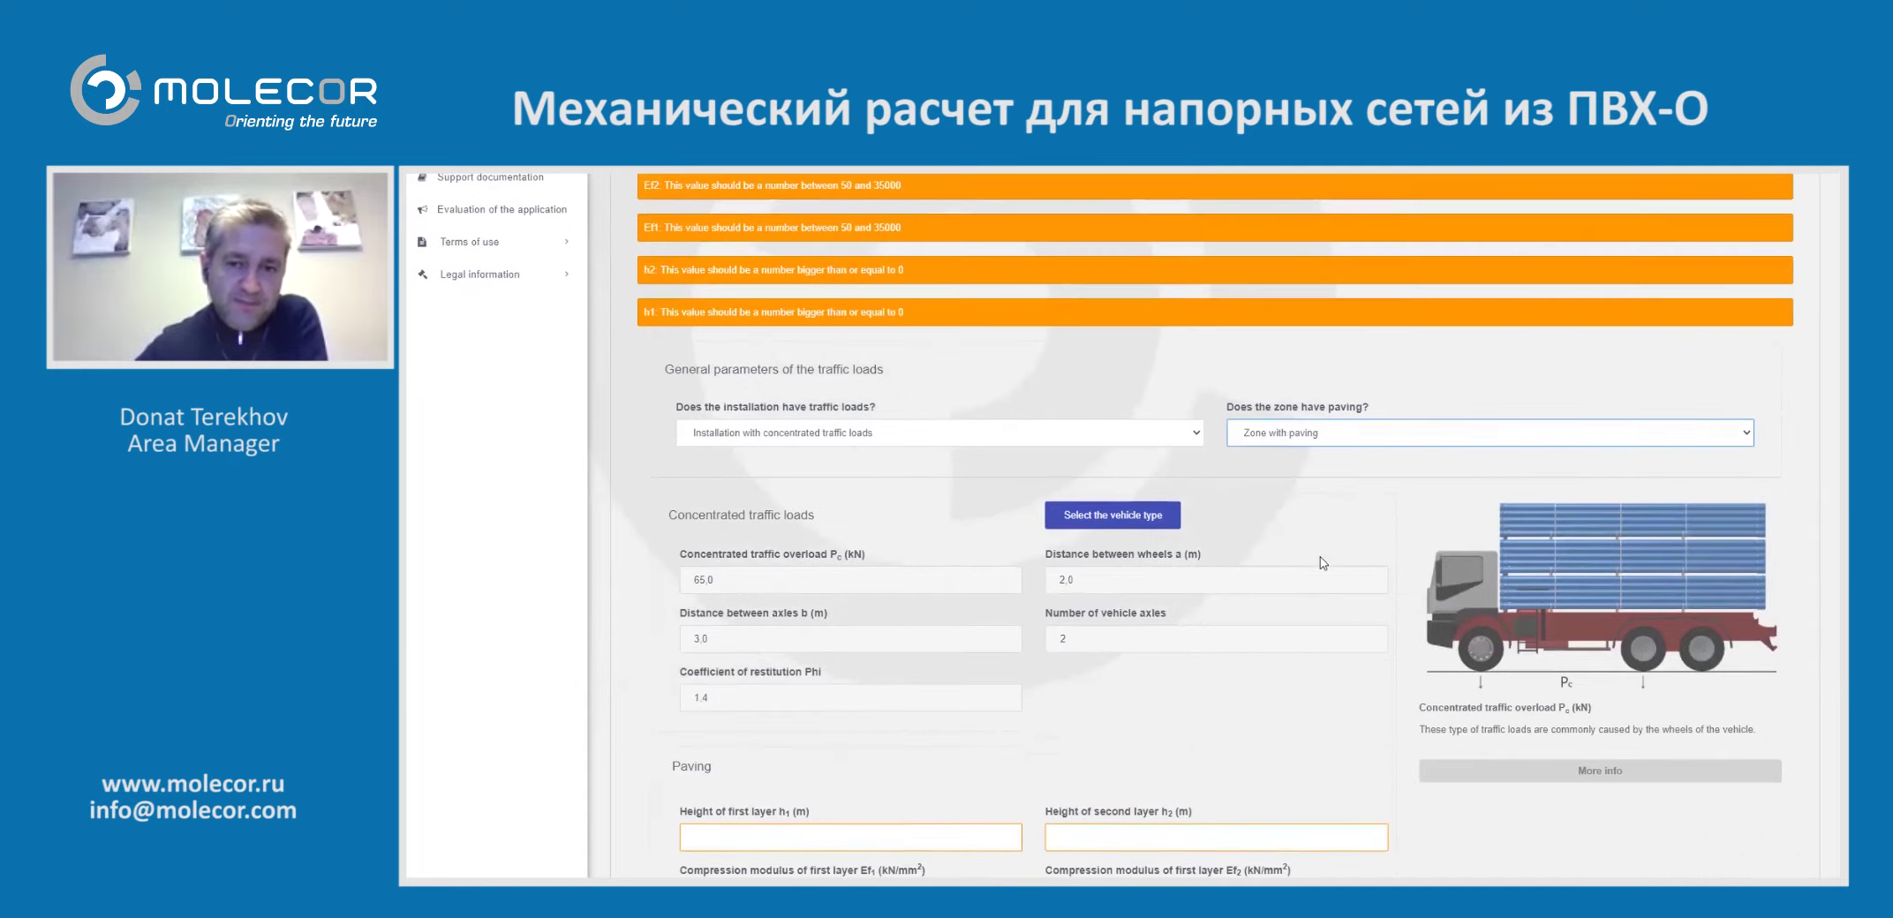
Set the heights of both the first and second paving layers to 0.1 m
scroll(1365, 449, "down", 1)
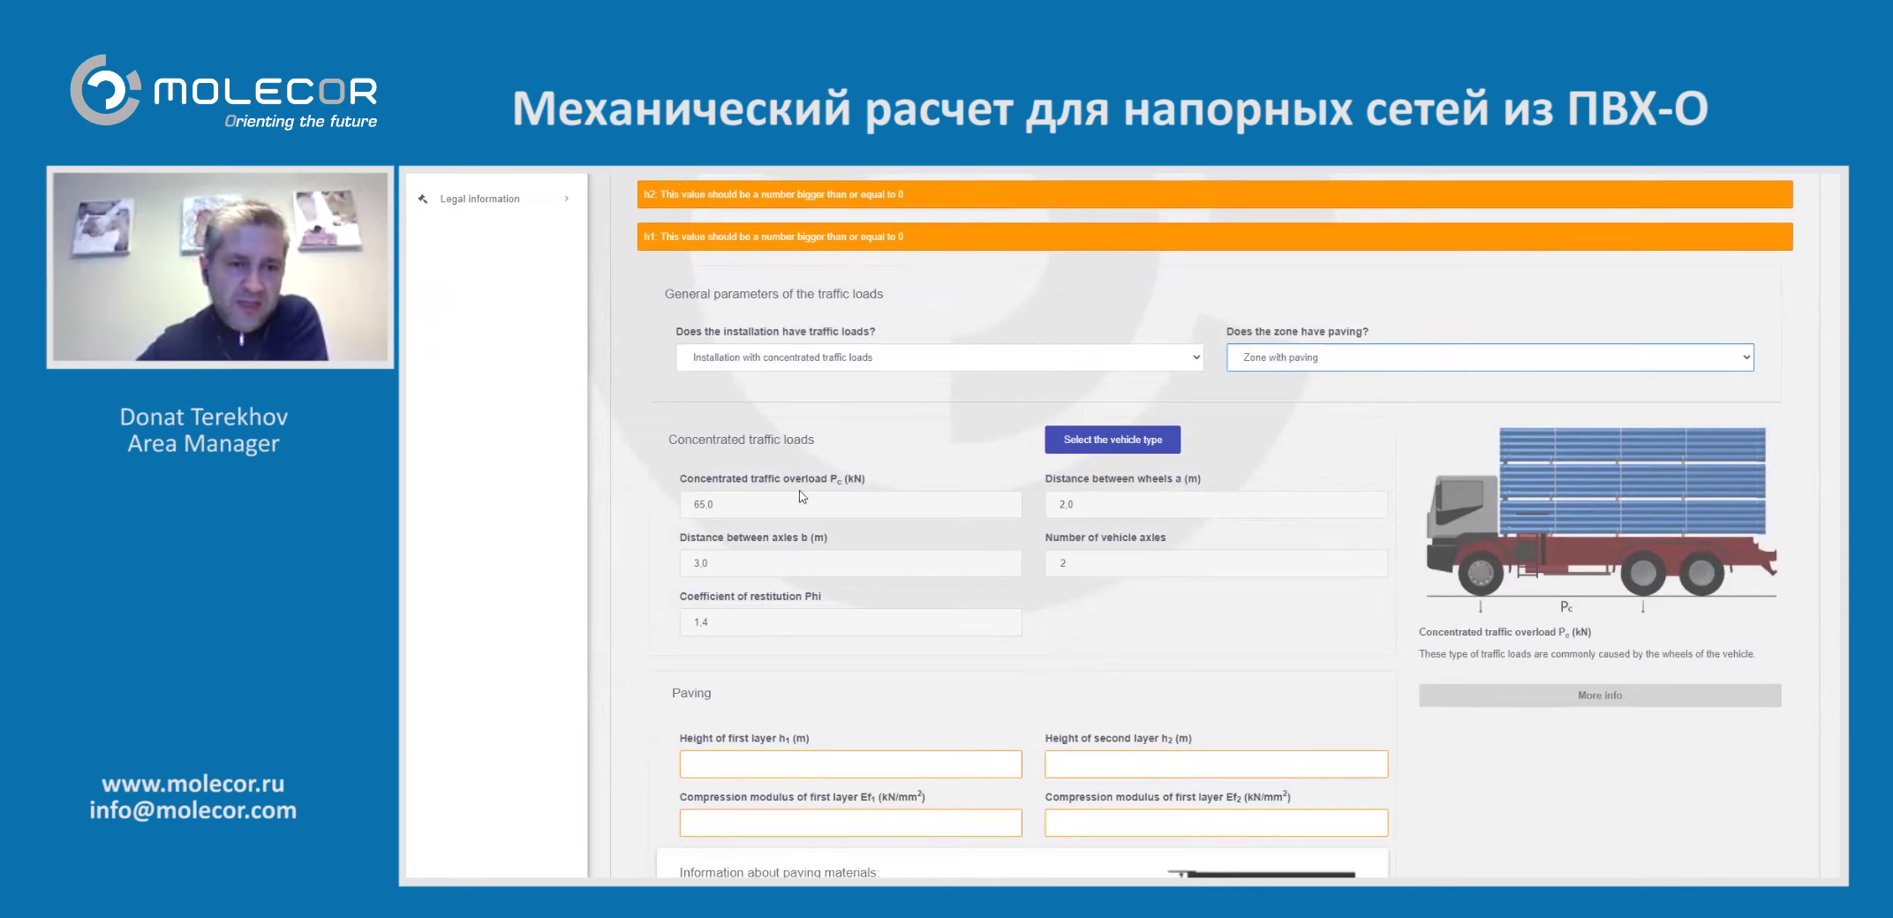
scroll(1187, 618, "down", 3)
scroll(1193, 611, "down", 2)
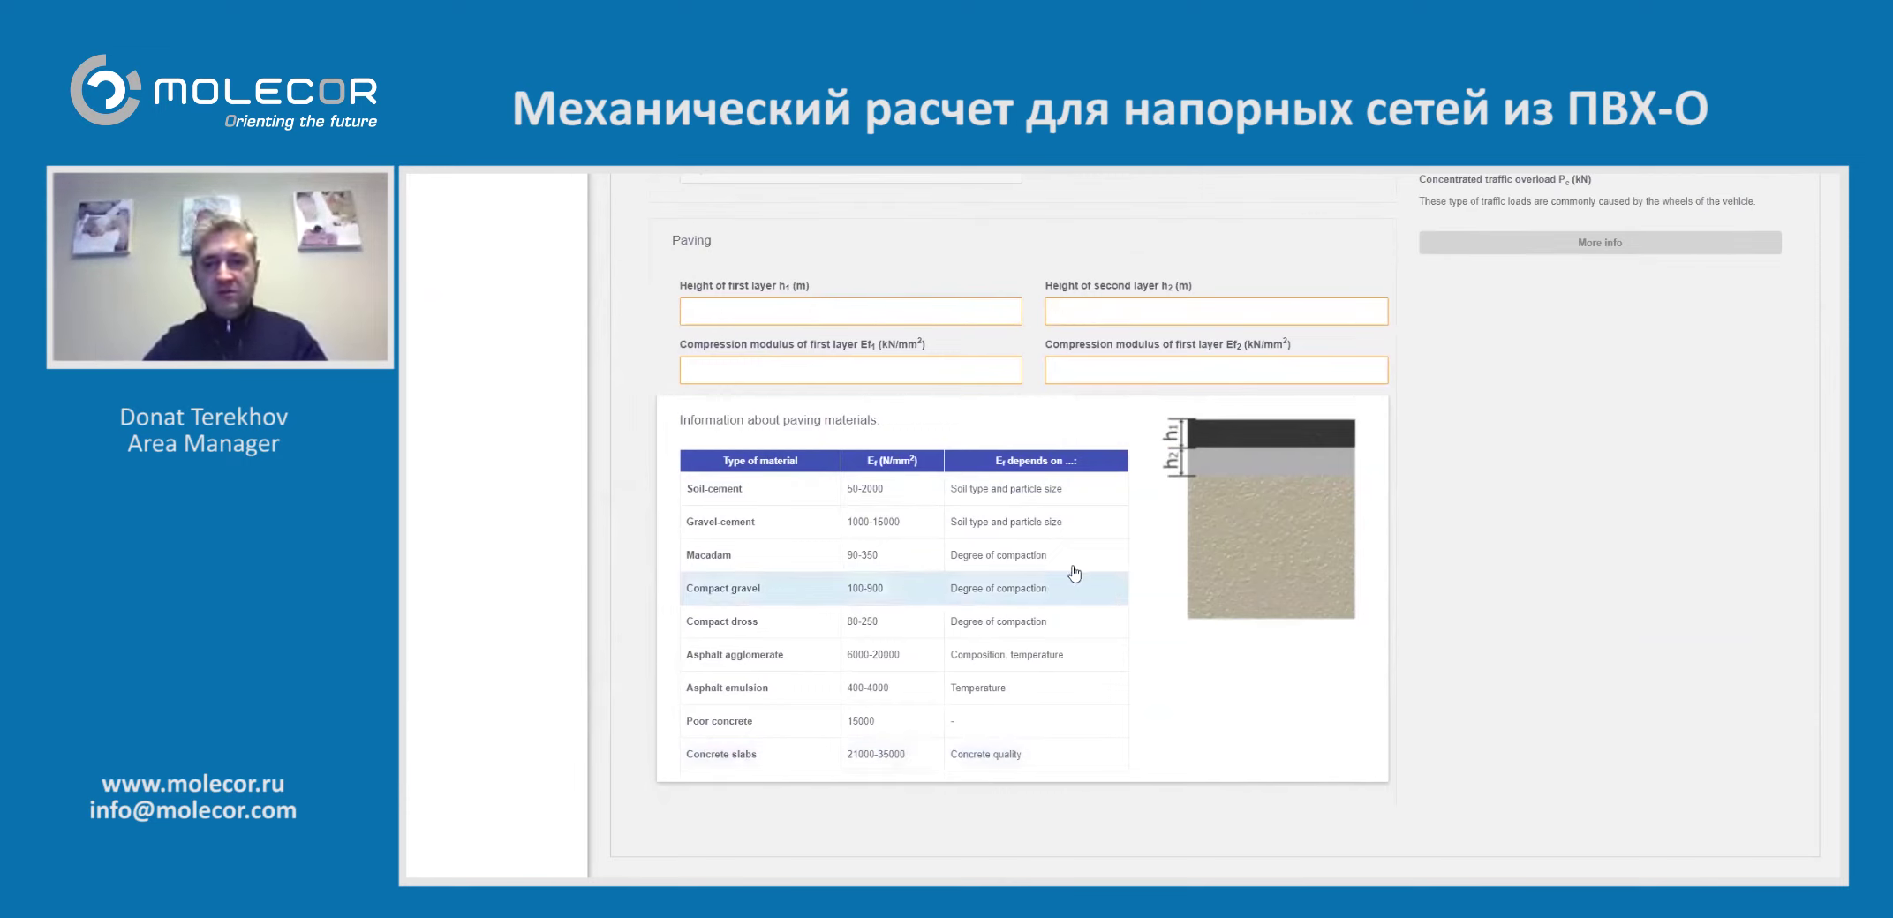
left_click(743, 308)
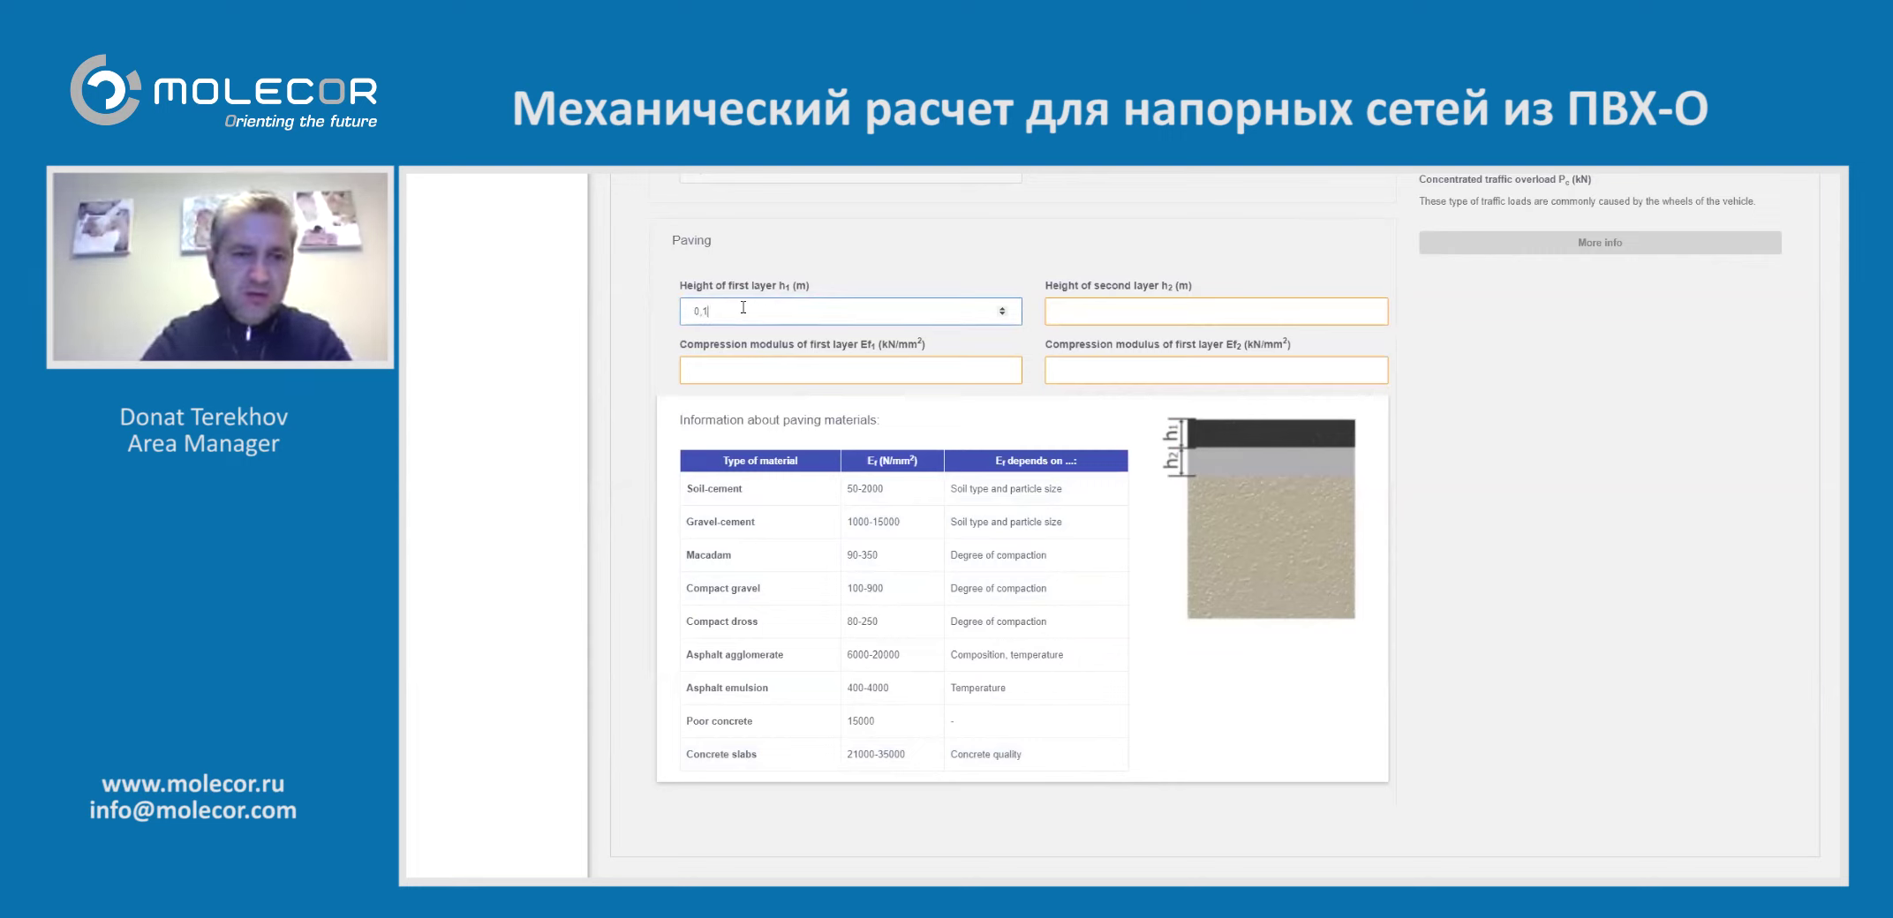
left_click(1055, 318)
type("0.1")
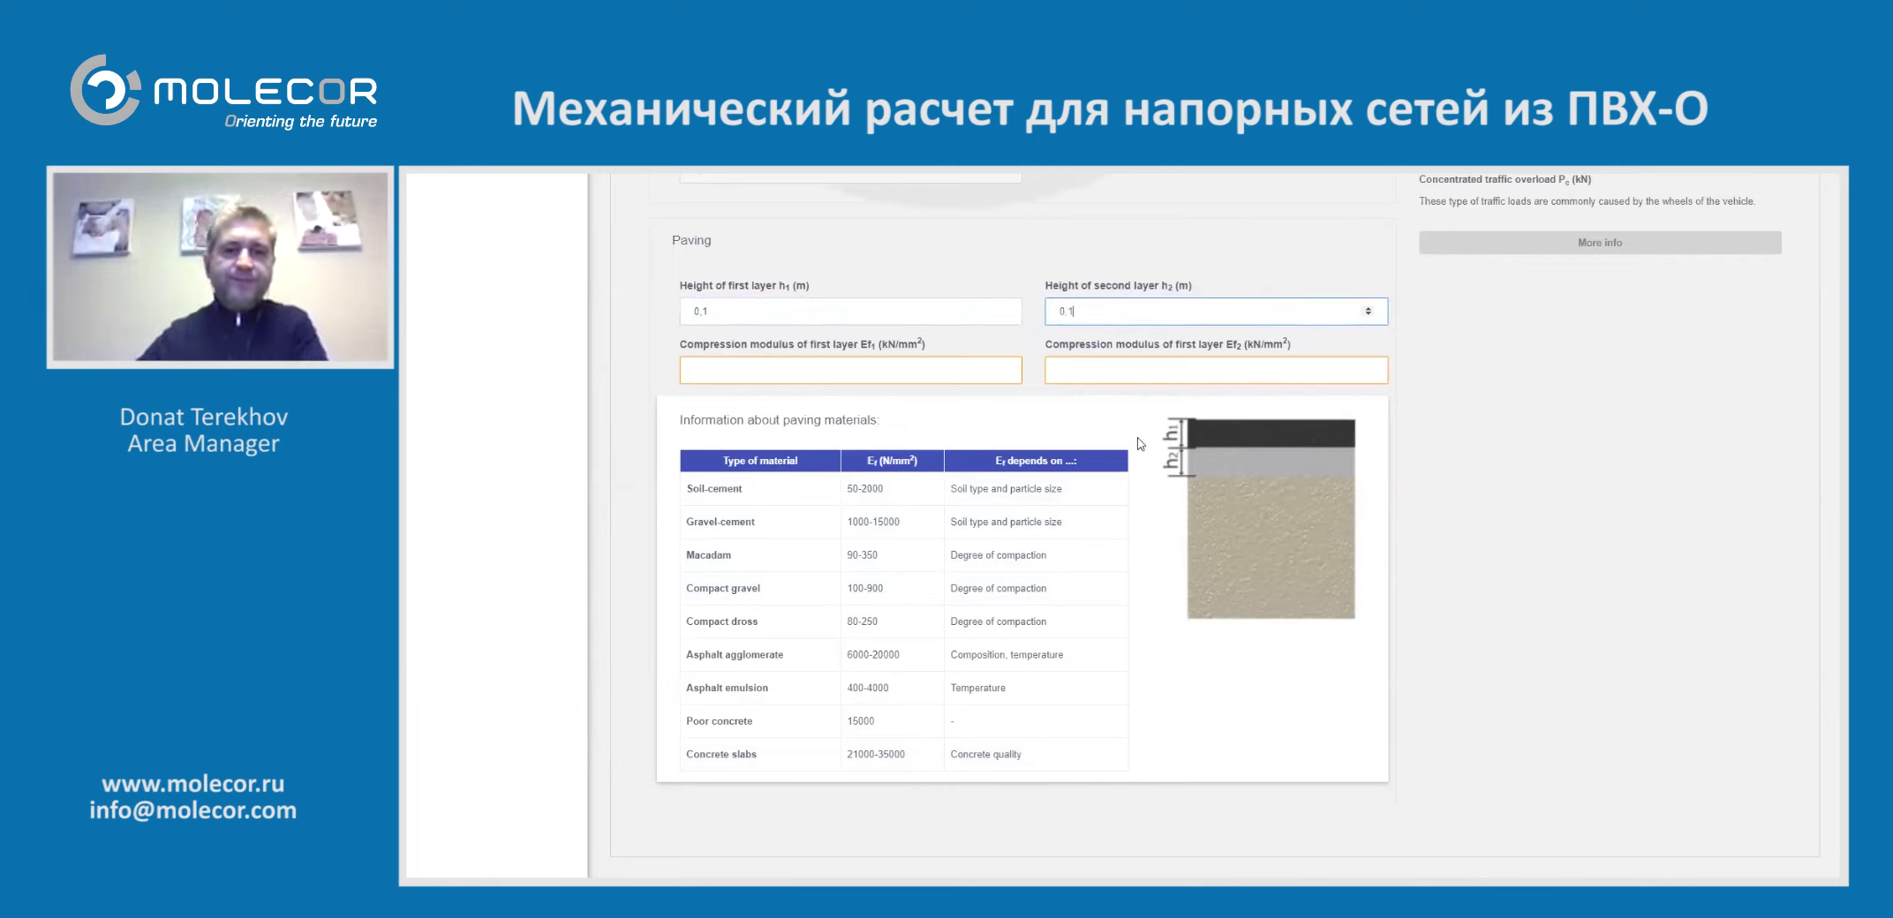
Set the compression modulus of both paving layers, Ef1 and Ef2, to 15000
left_click(816, 372)
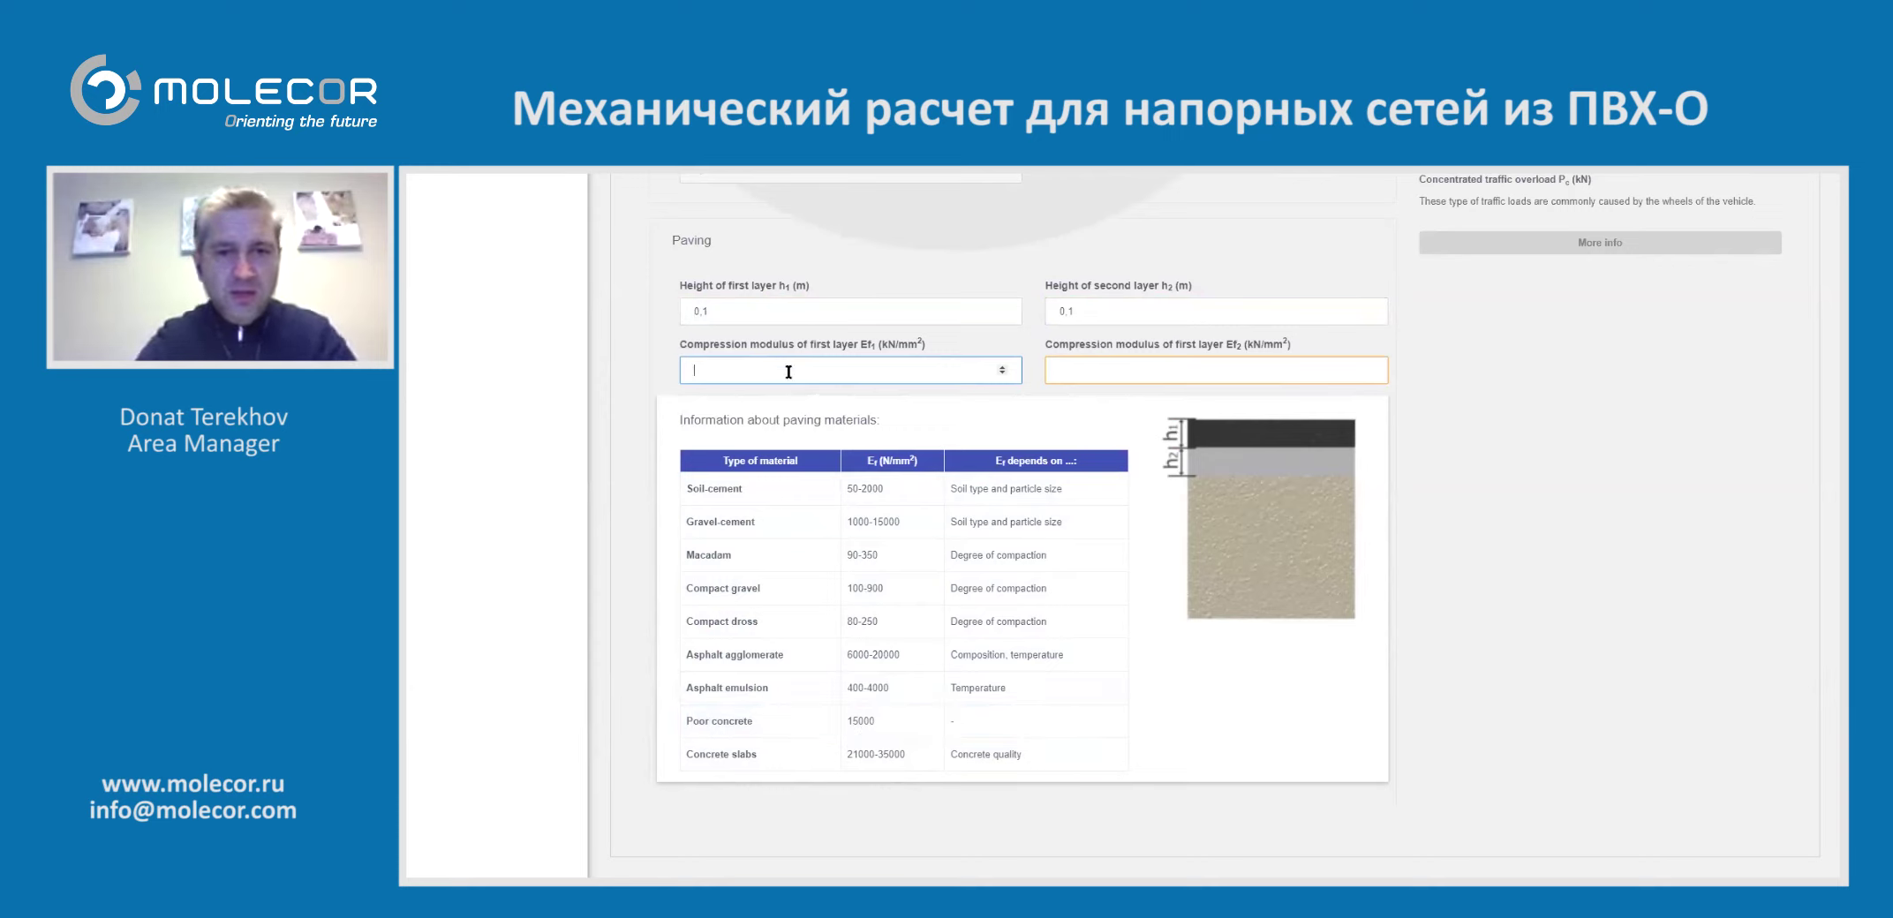
type("150009")
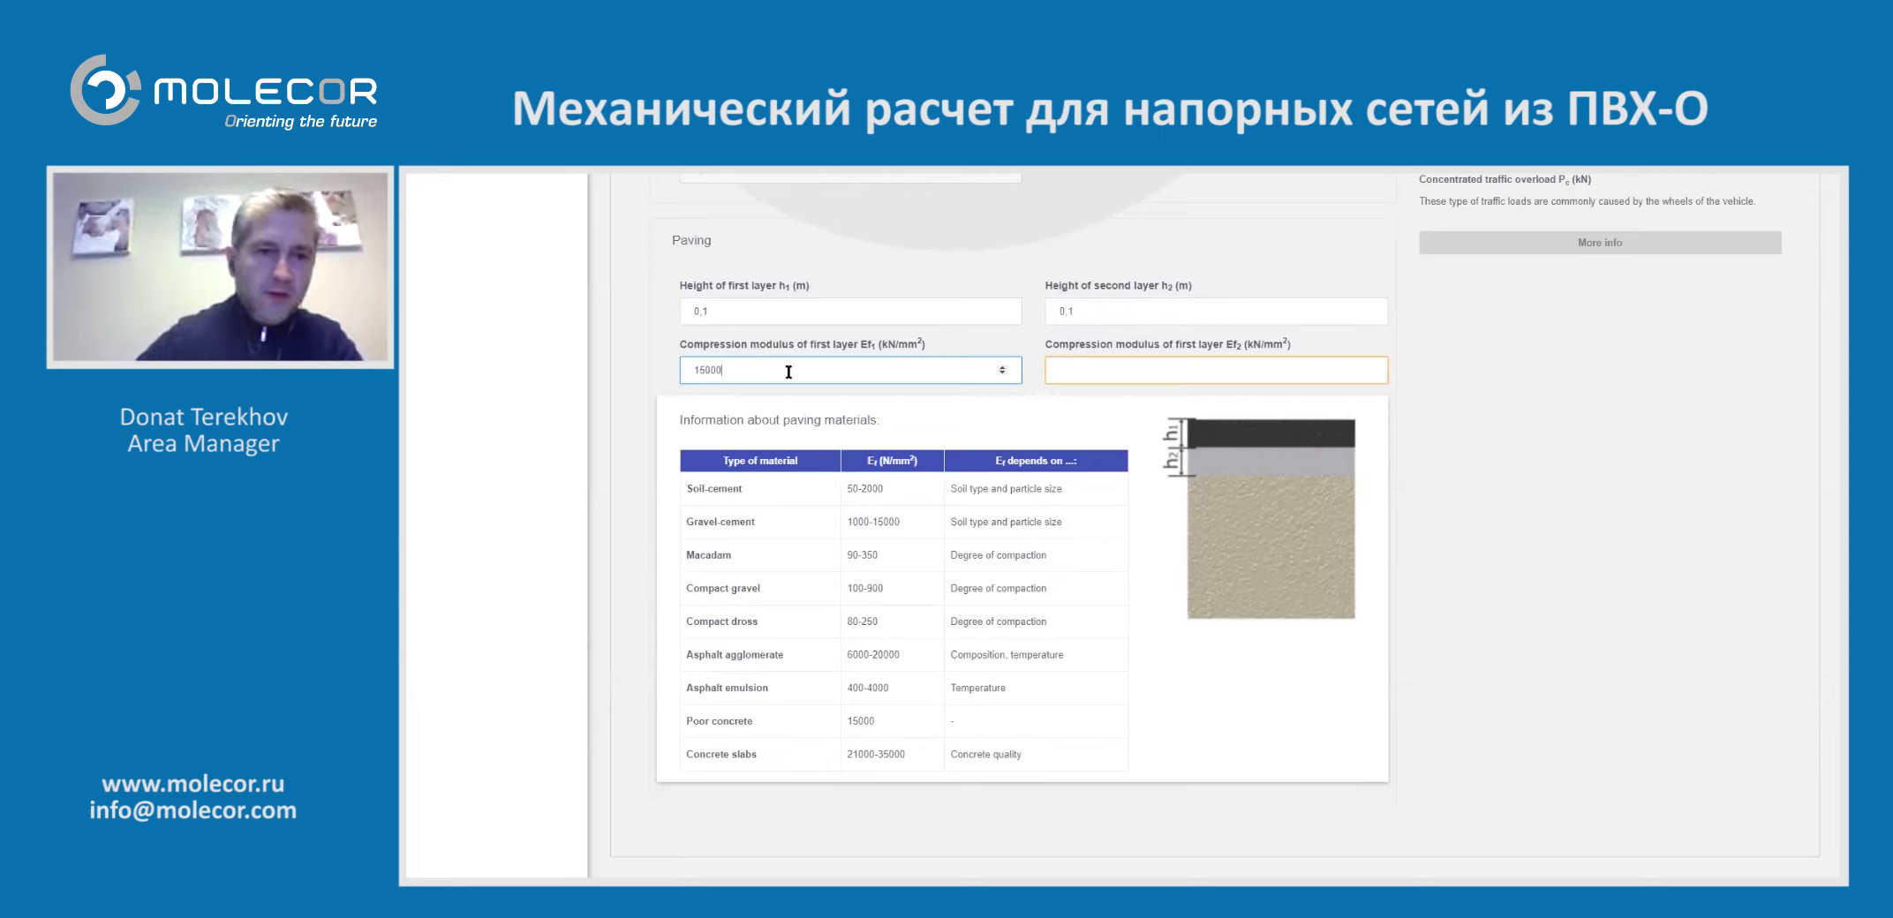
left_click(1153, 377)
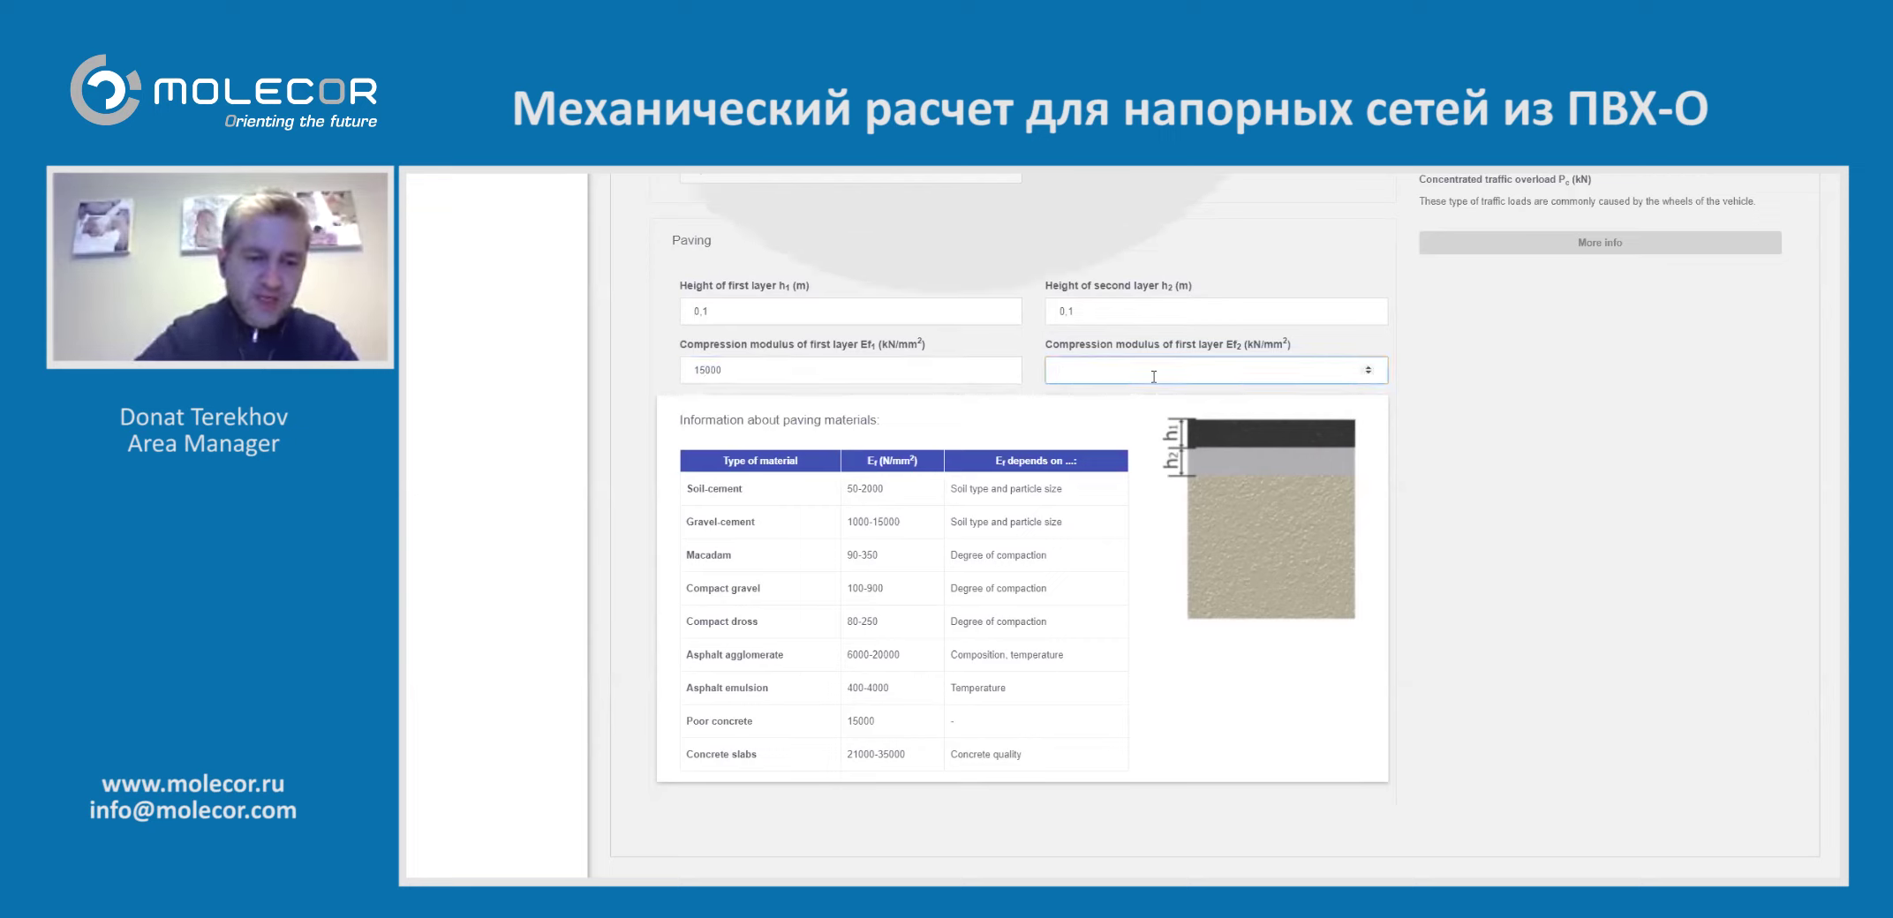
type("15000")
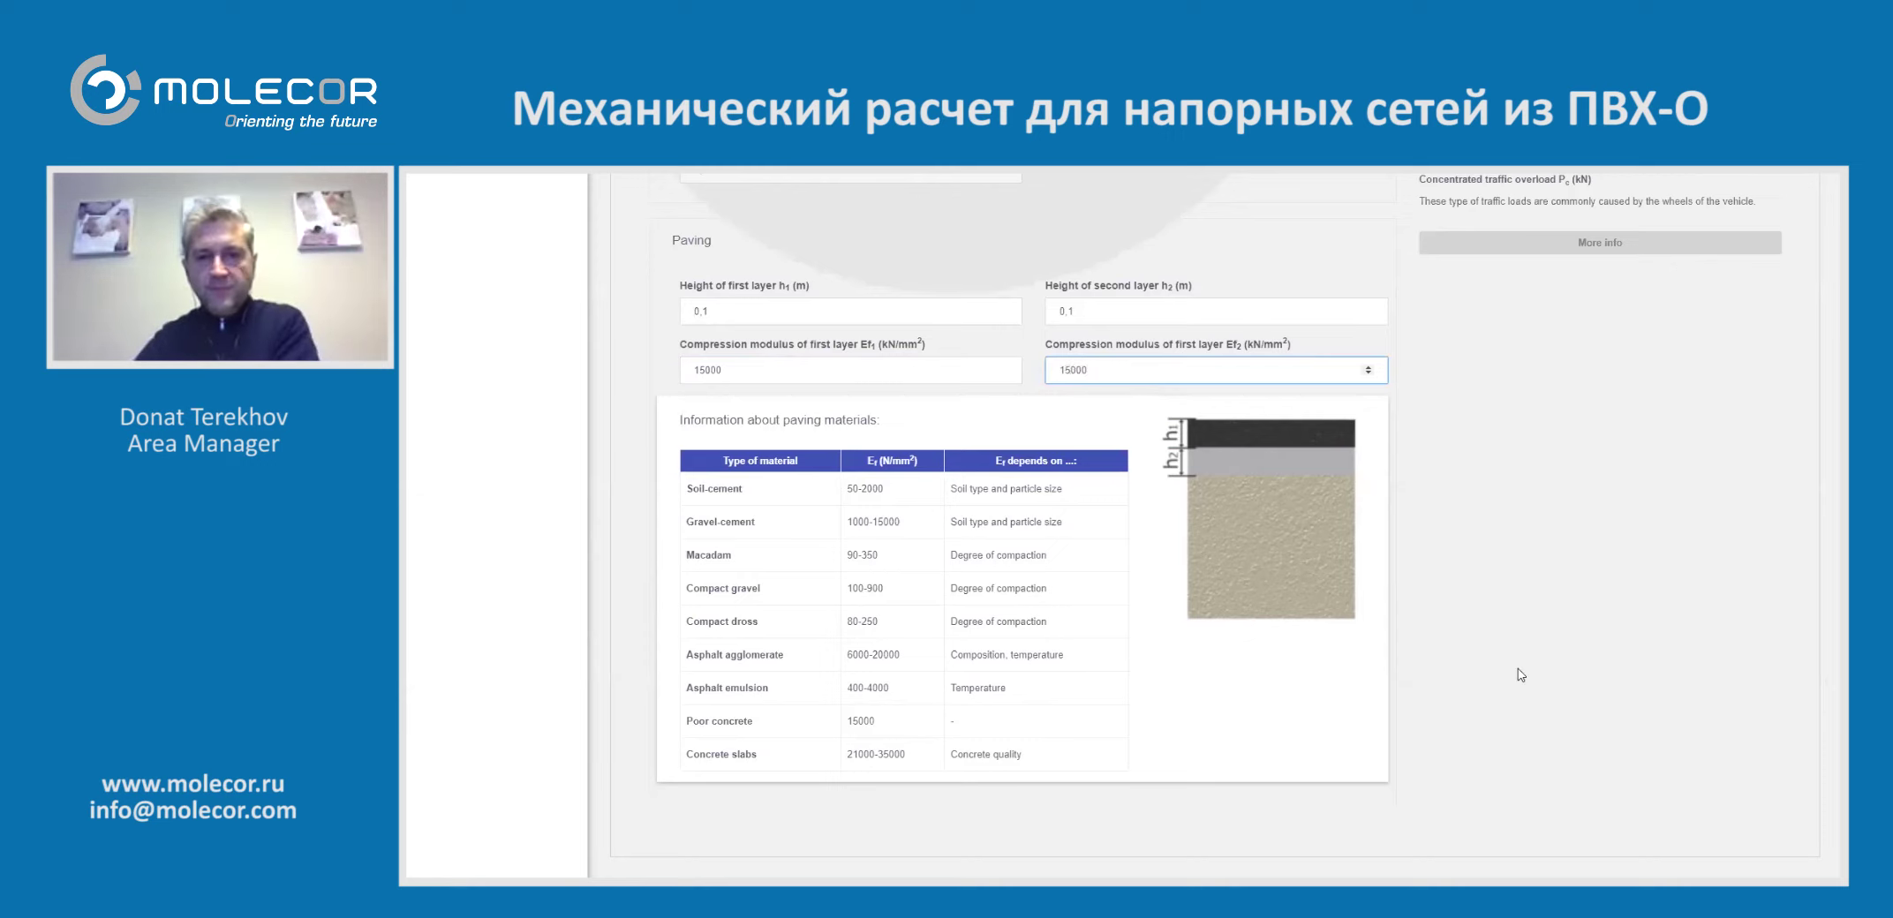
left_click(1524, 667)
Save the paving data and recalculate the installation with the two paving layers
scroll(1525, 667, "up", 8)
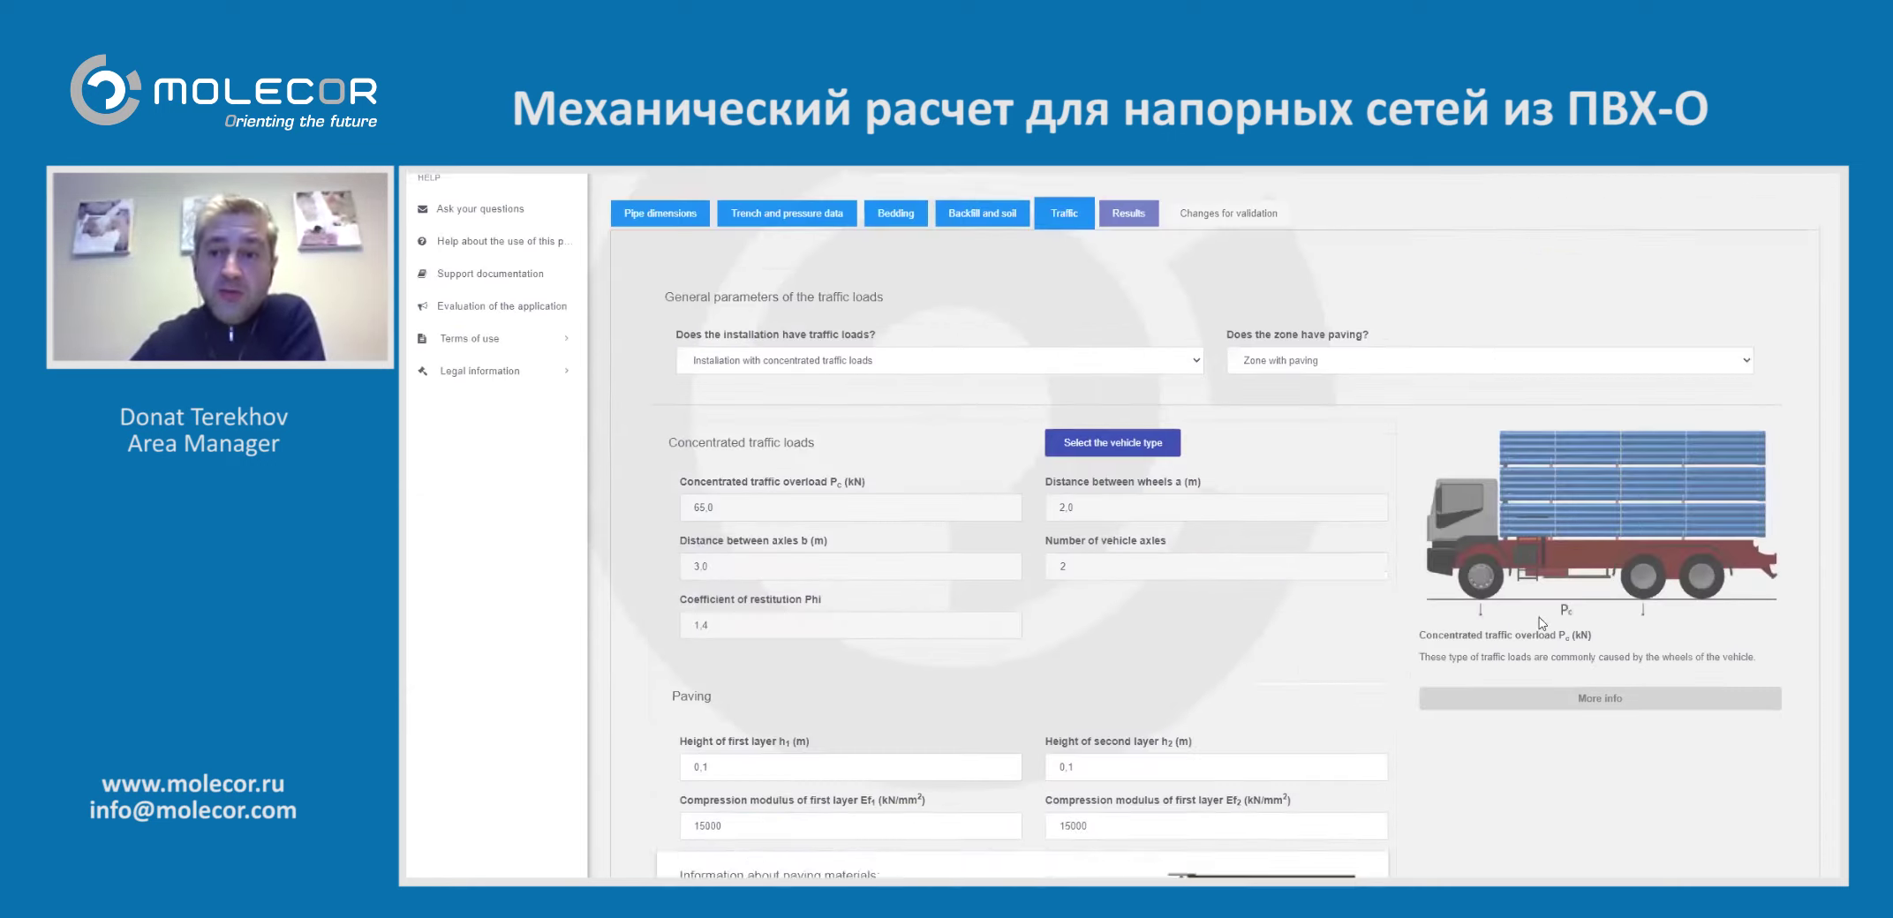
left_click(1757, 279)
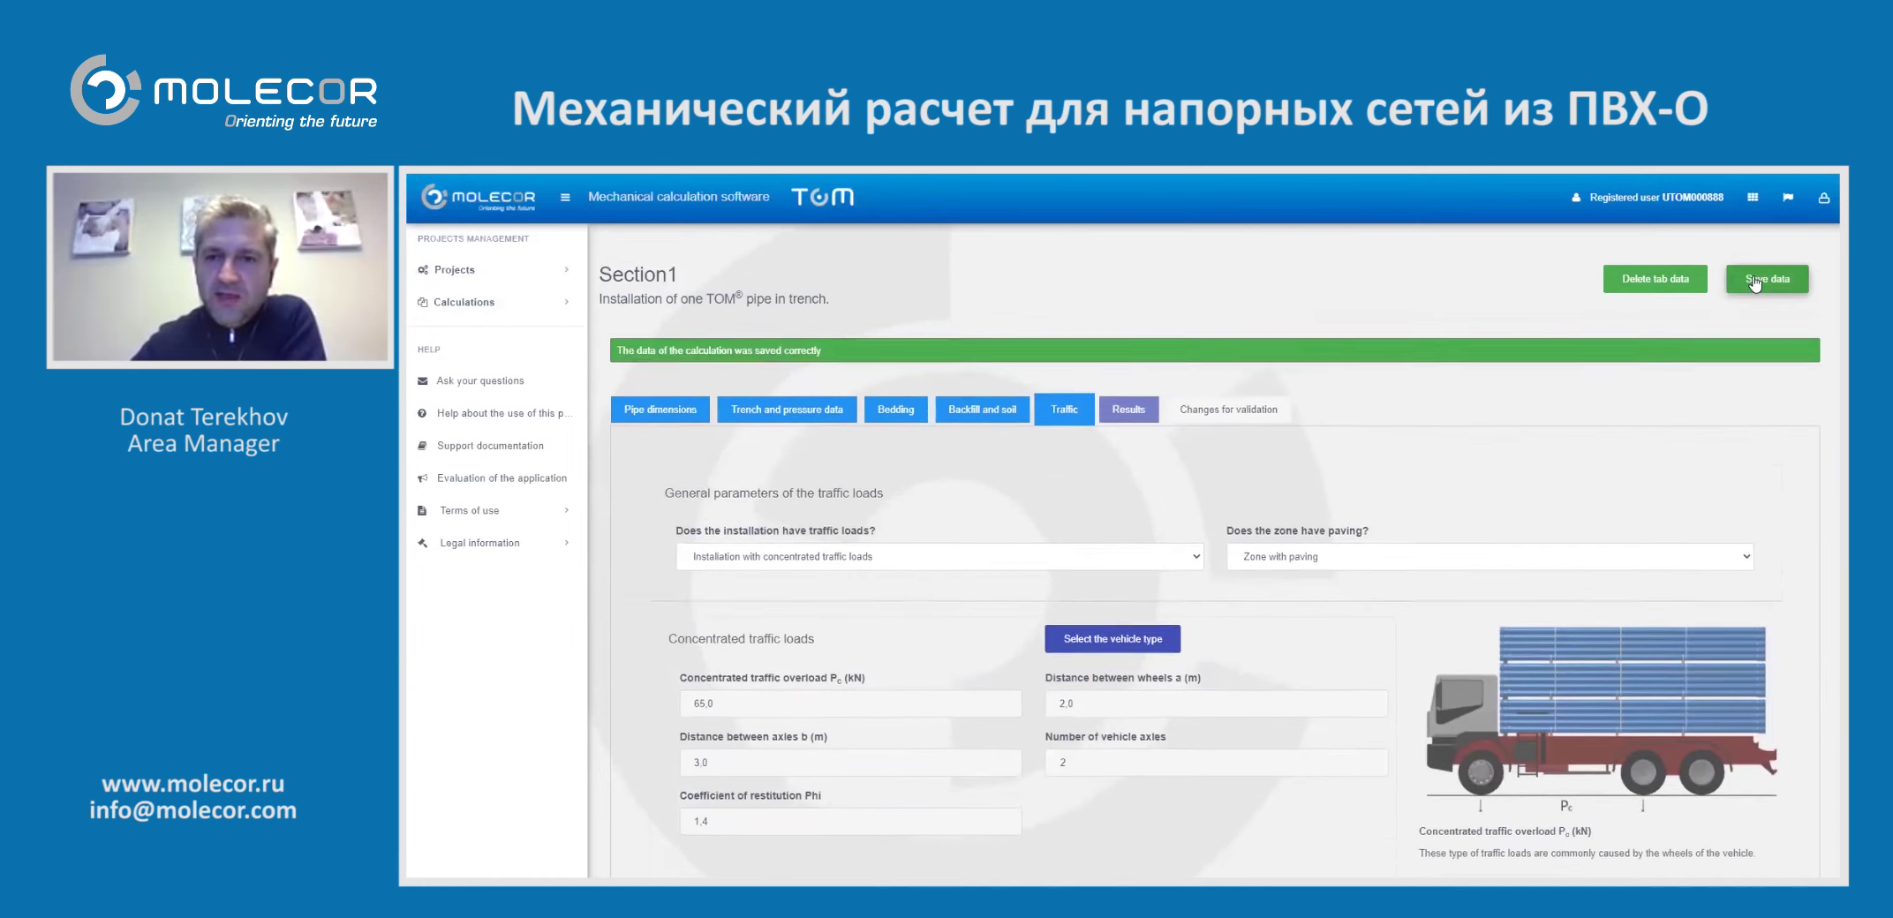
left_click(1120, 419)
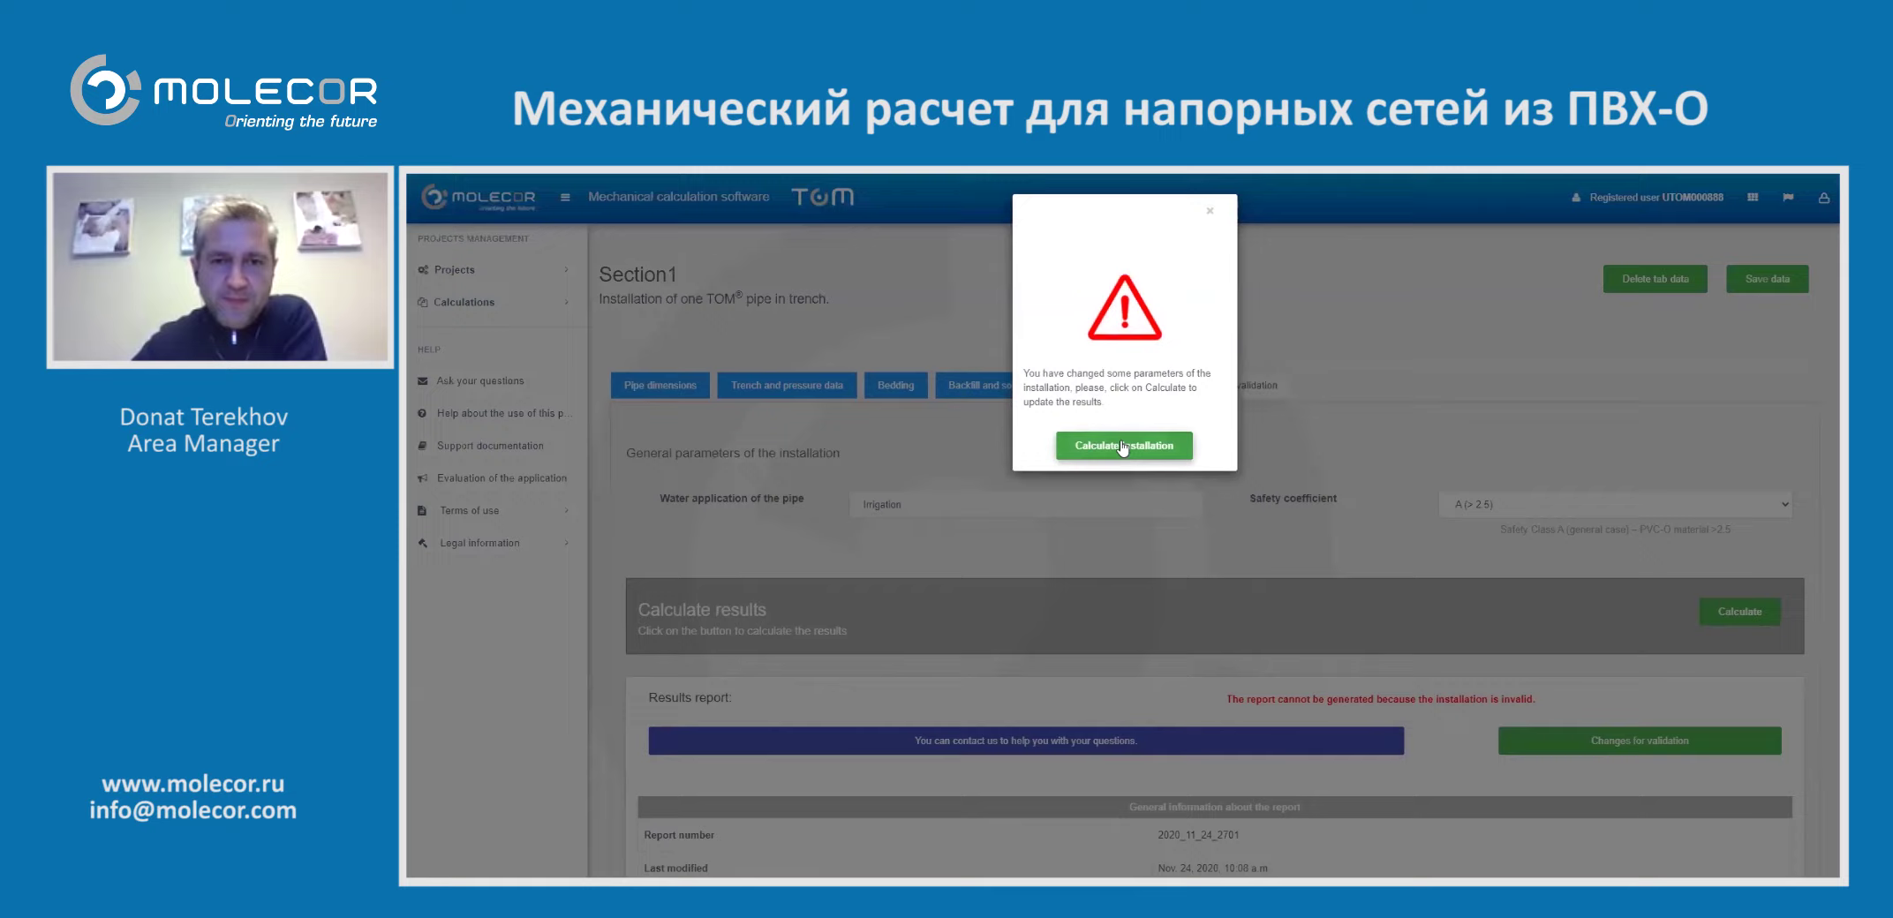
left_click(1114, 449)
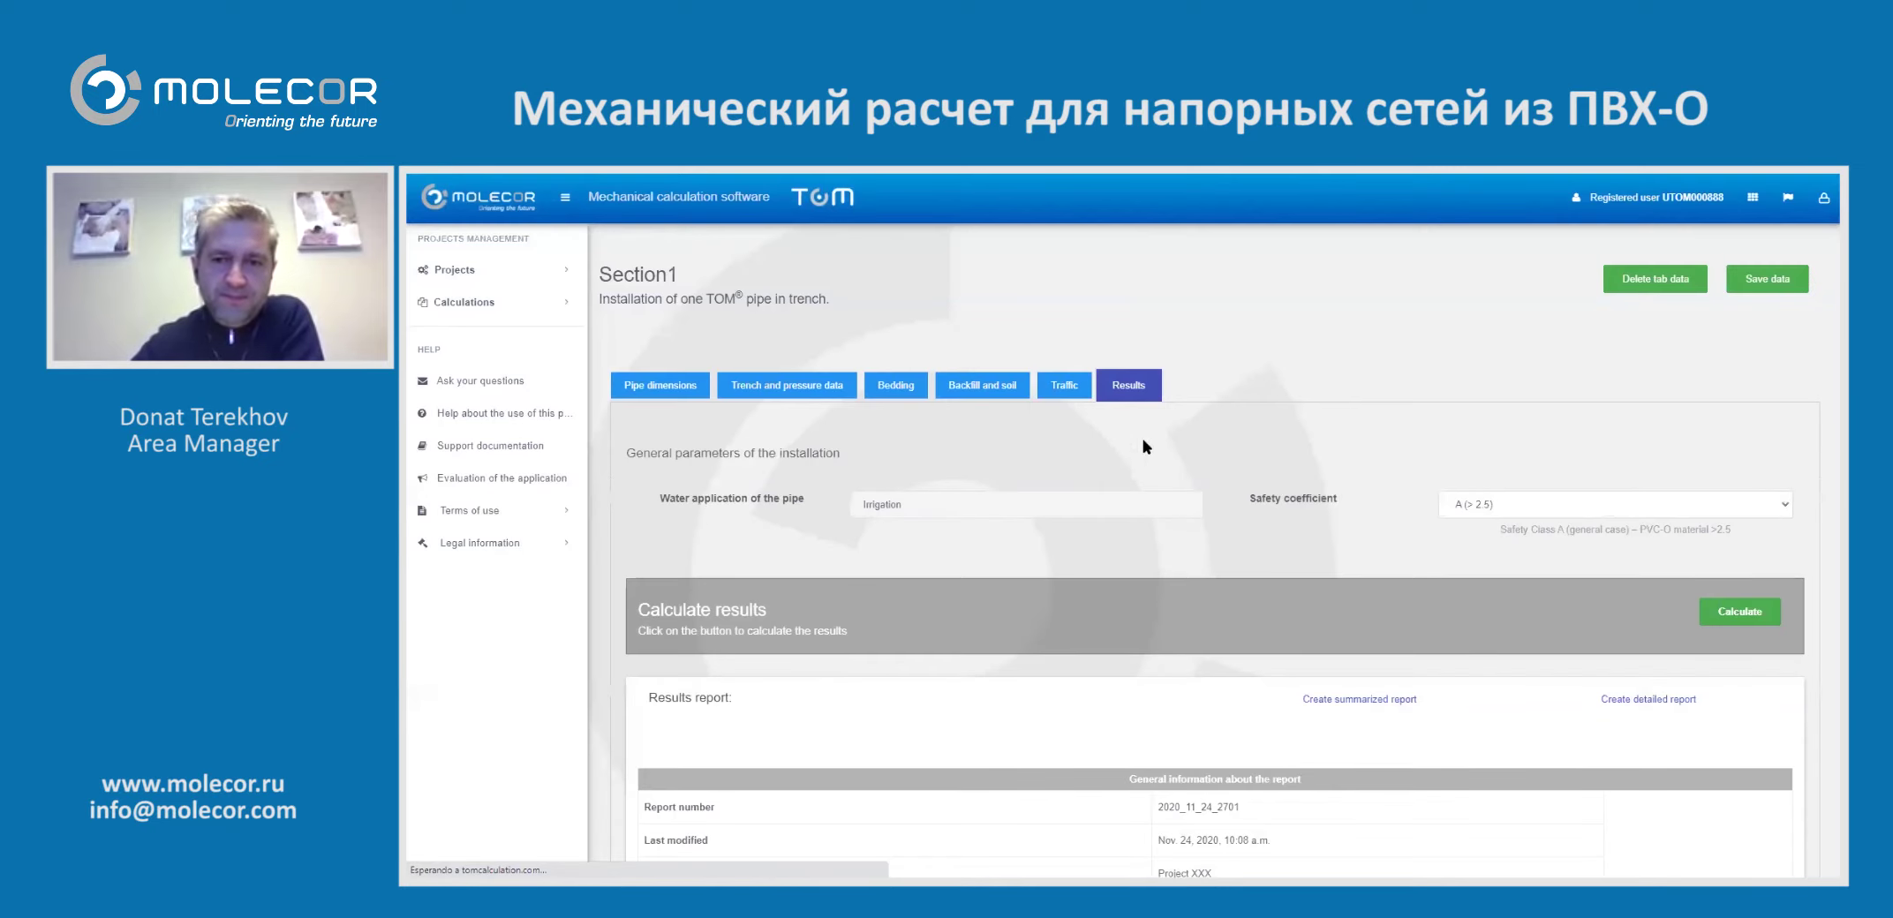
Examine the report's validity status, paving data, short-term deformation, stresses and safety coefficients, and the long-term vertical deformation
scroll(1418, 406, "down", 2)
scroll(1418, 406, "down", 2)
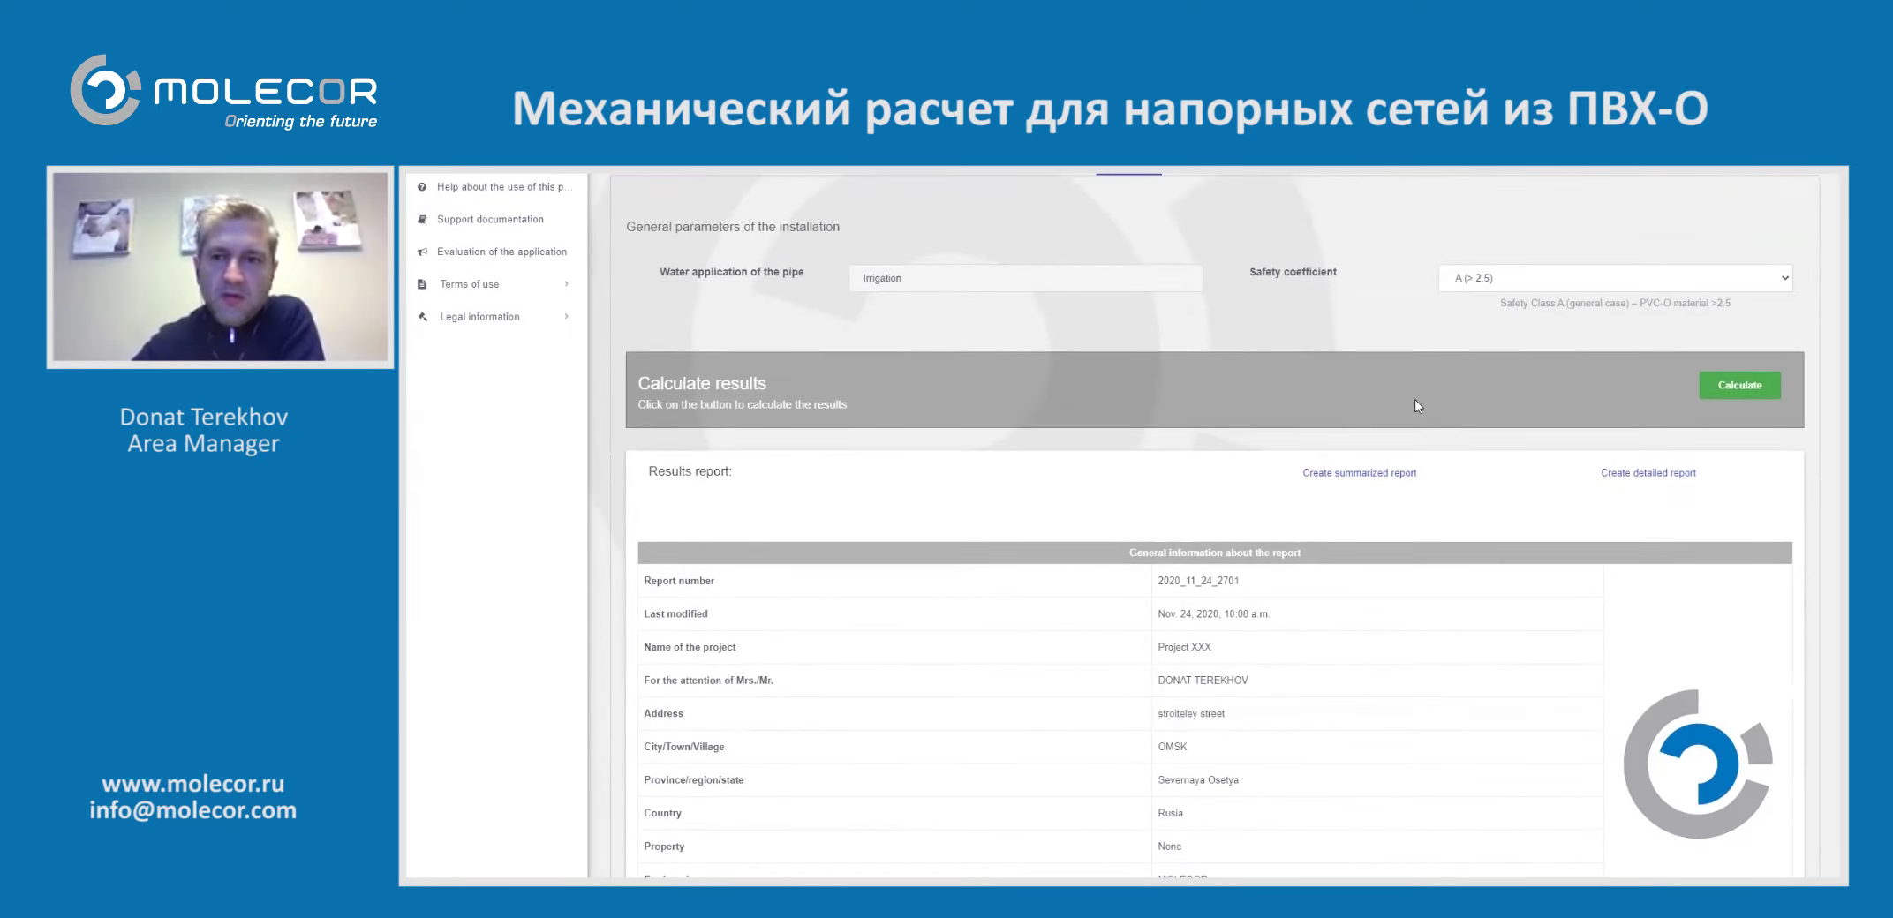
scroll(1418, 406, "down", 6)
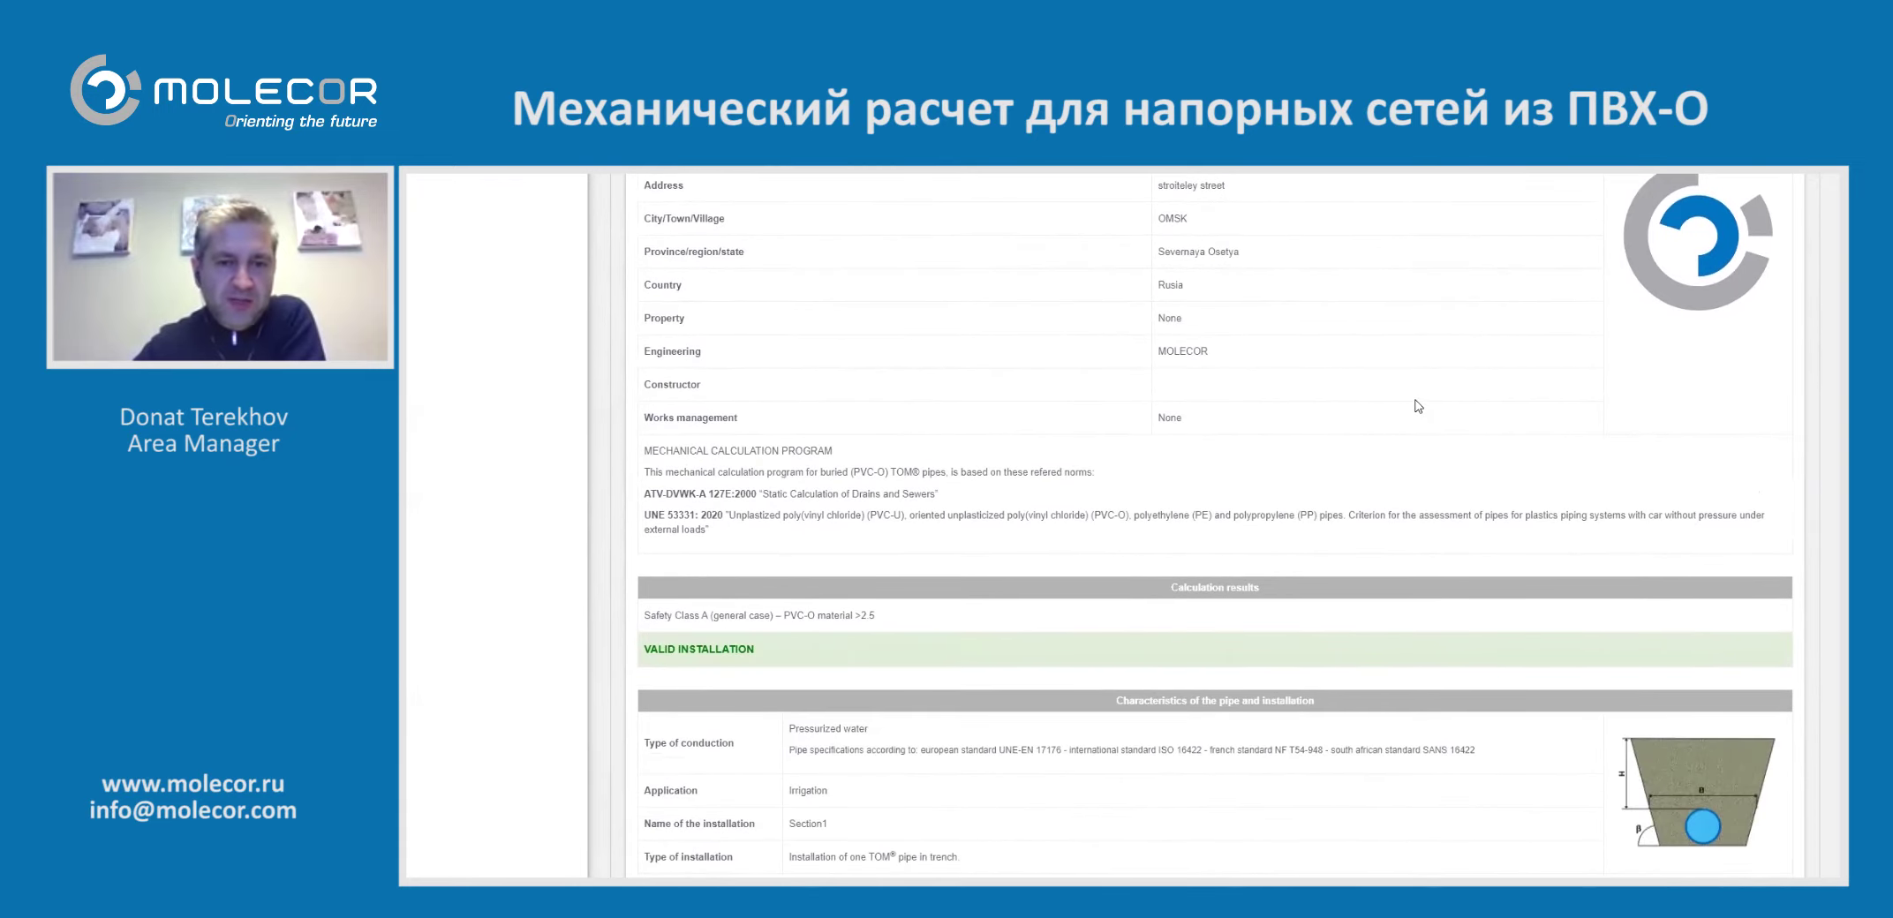
scroll(1418, 406, "down", 7)
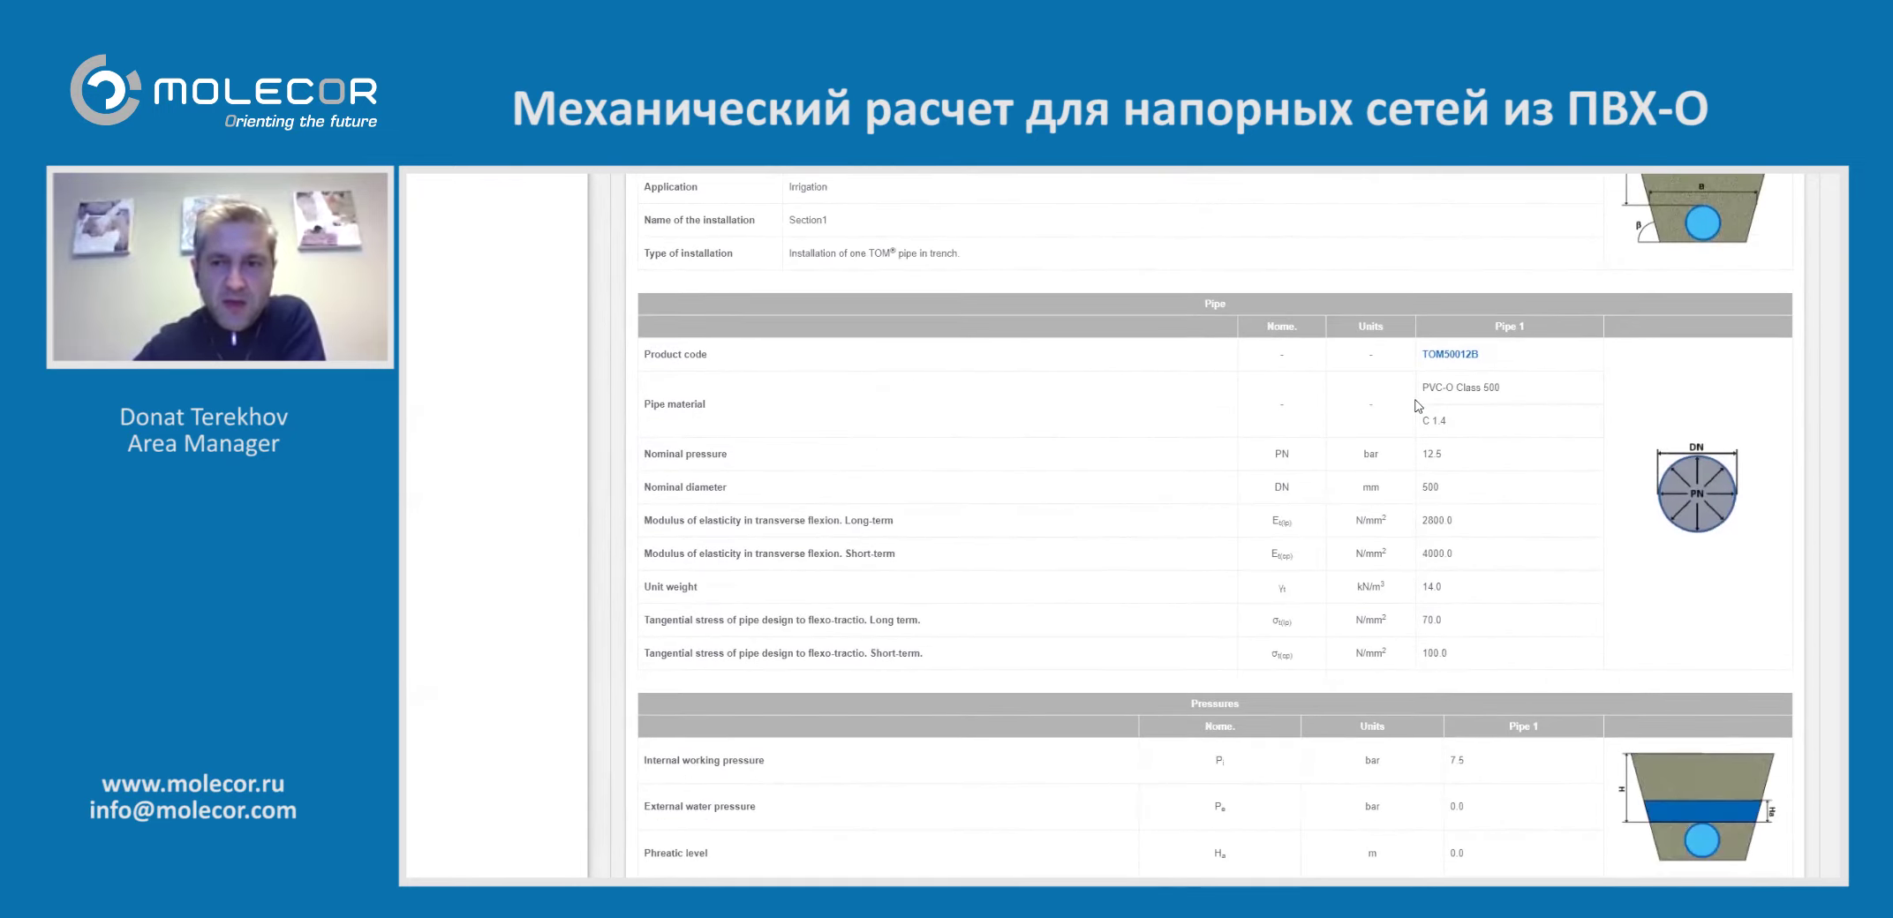
scroll(1451, 706, "down", 15)
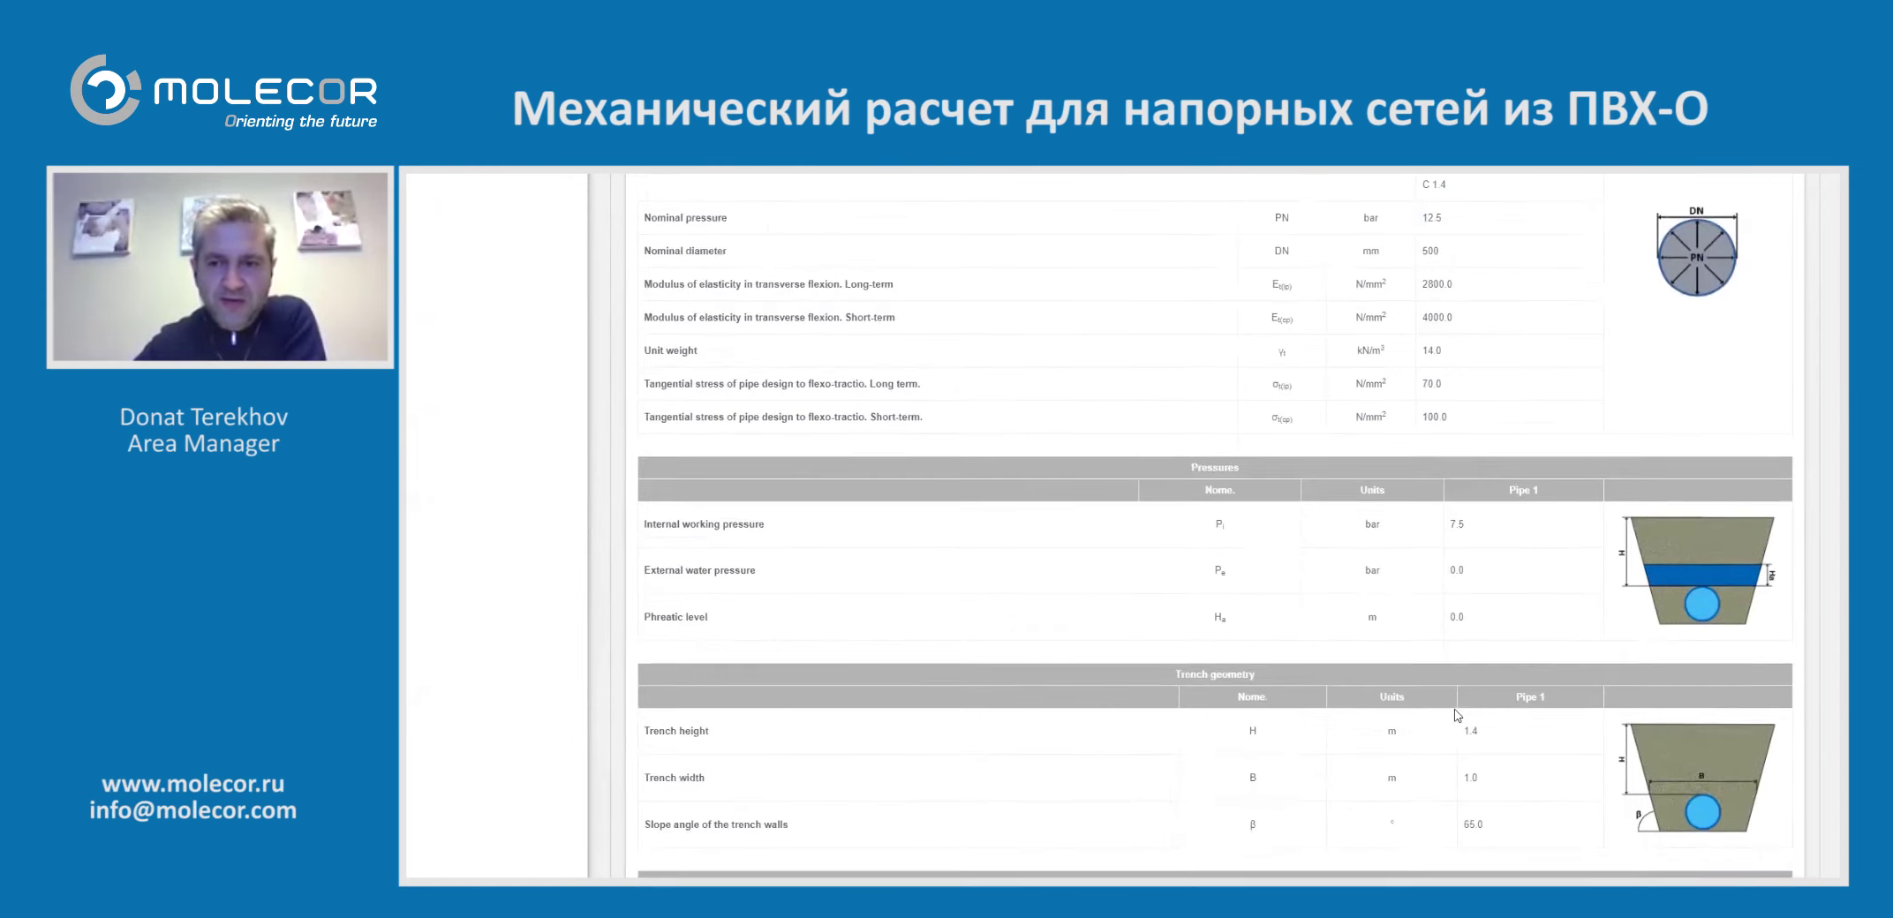
scroll(1480, 661, "down", 2)
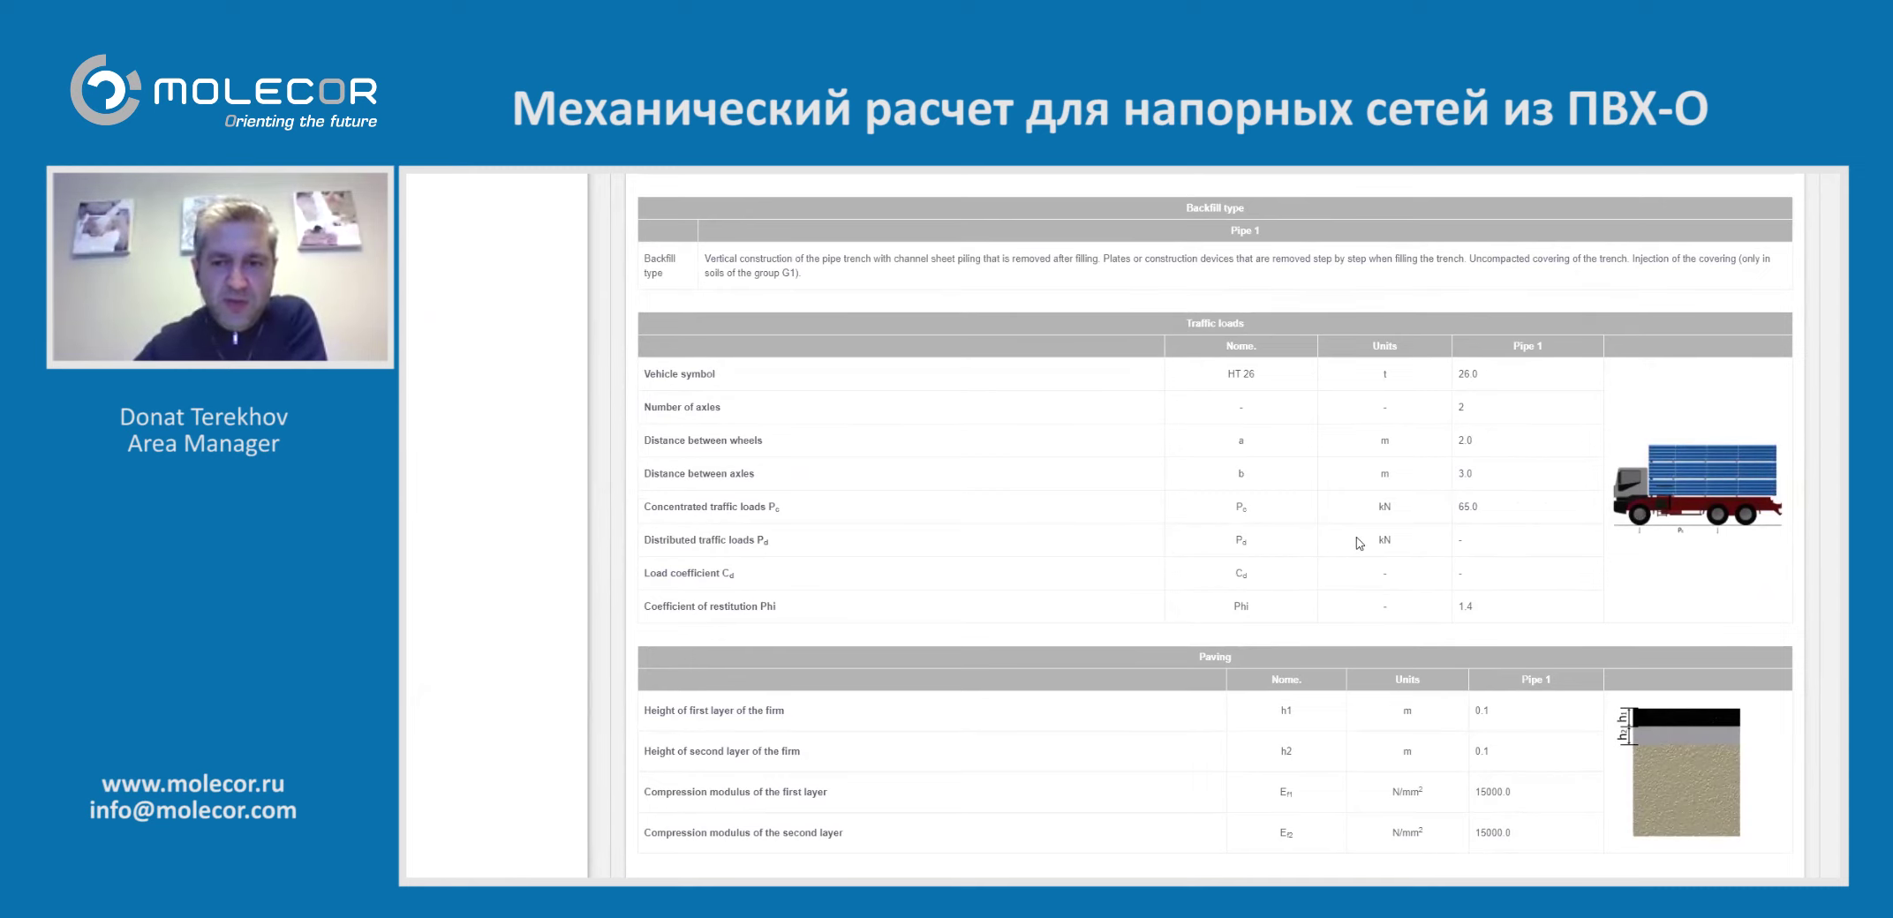
scroll(1356, 547, "down", 3)
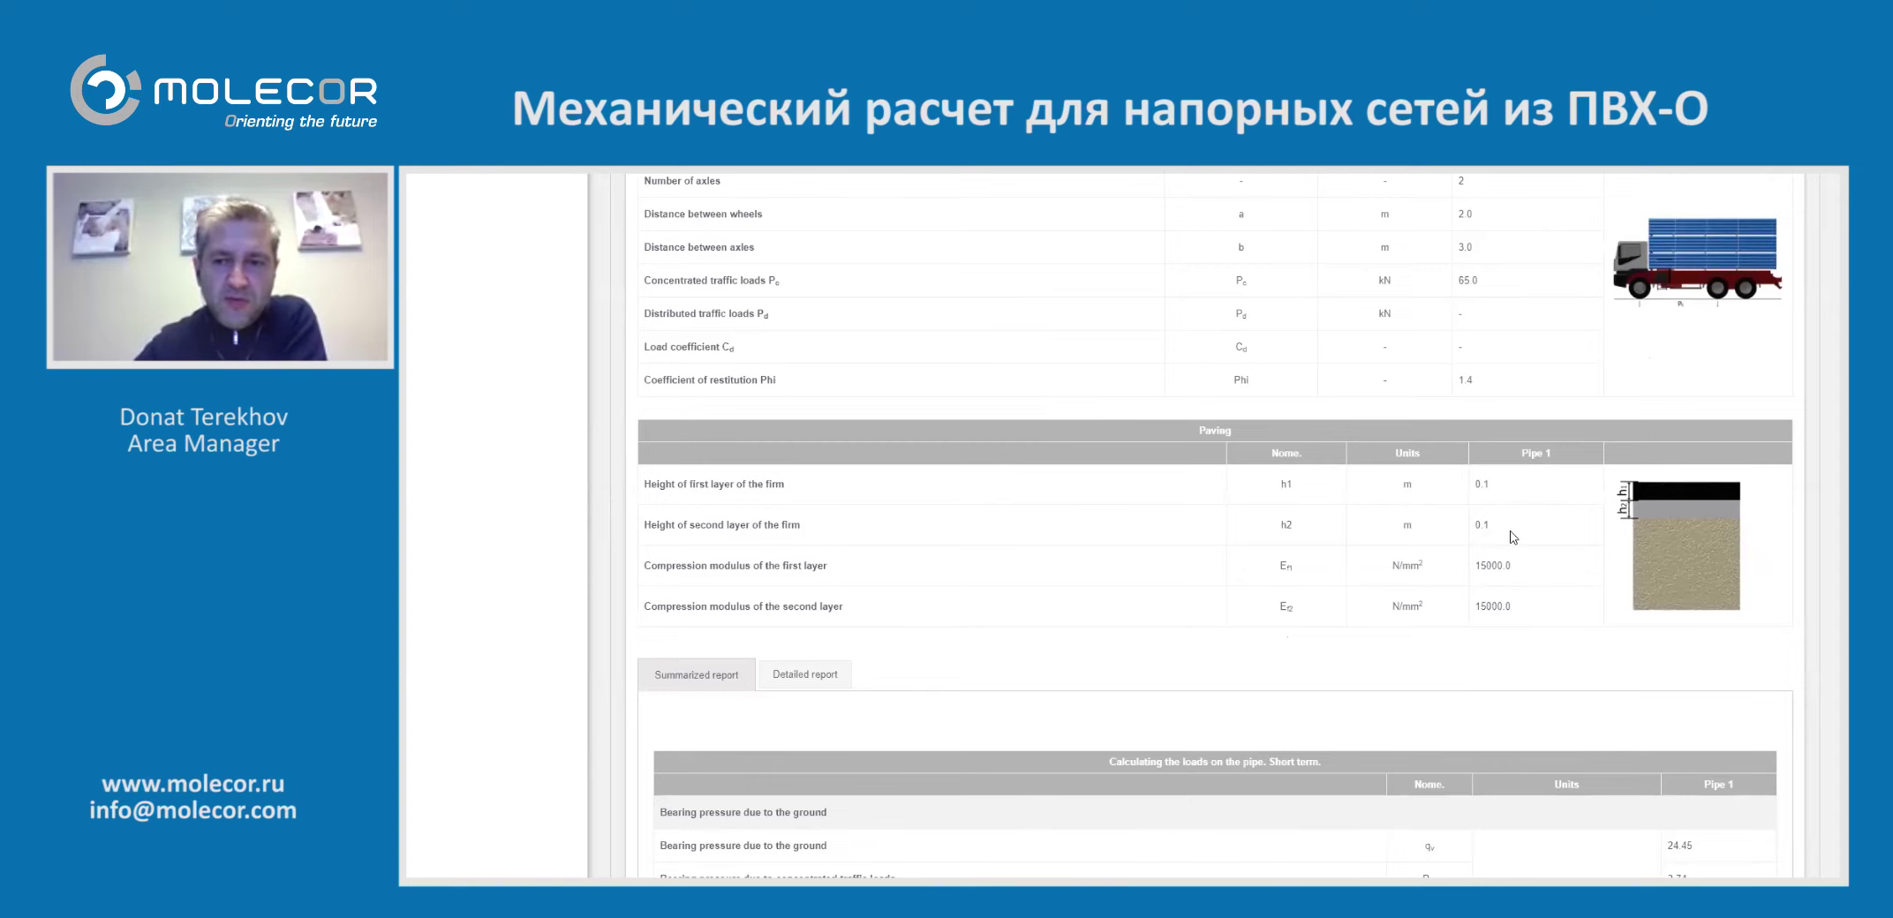
scroll(1512, 536, "down", 9)
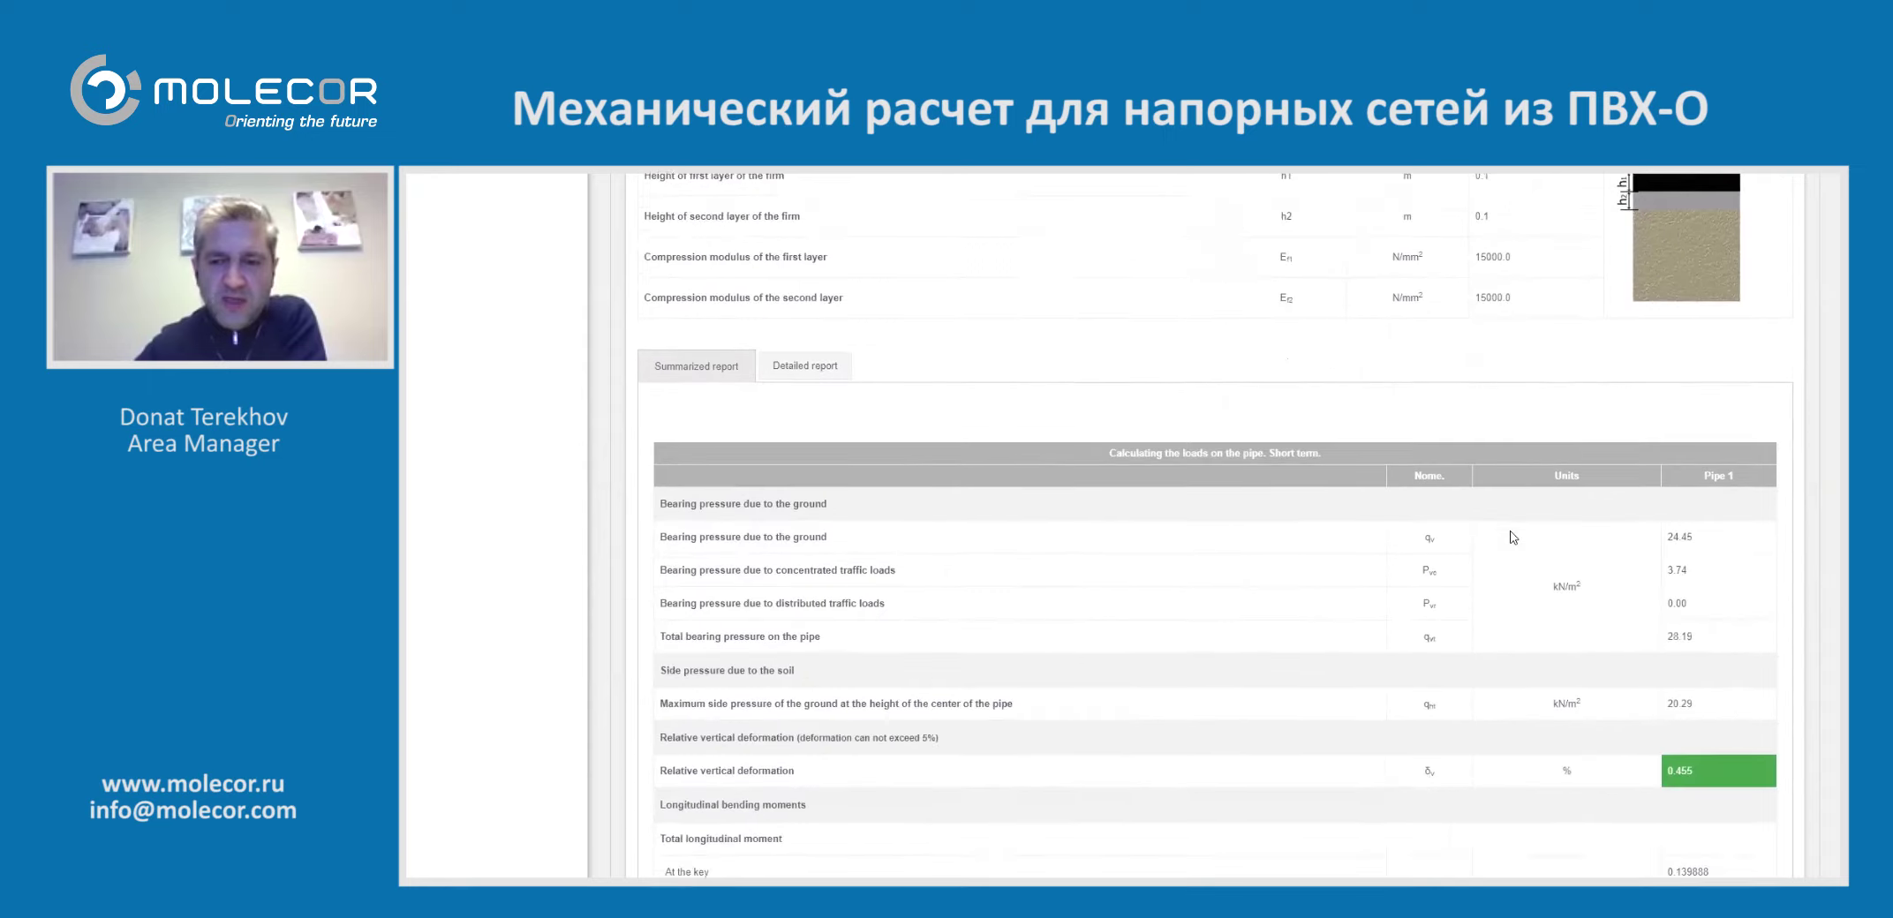
scroll(1512, 536, "down", 4)
scroll(1682, 325, "up", 2)
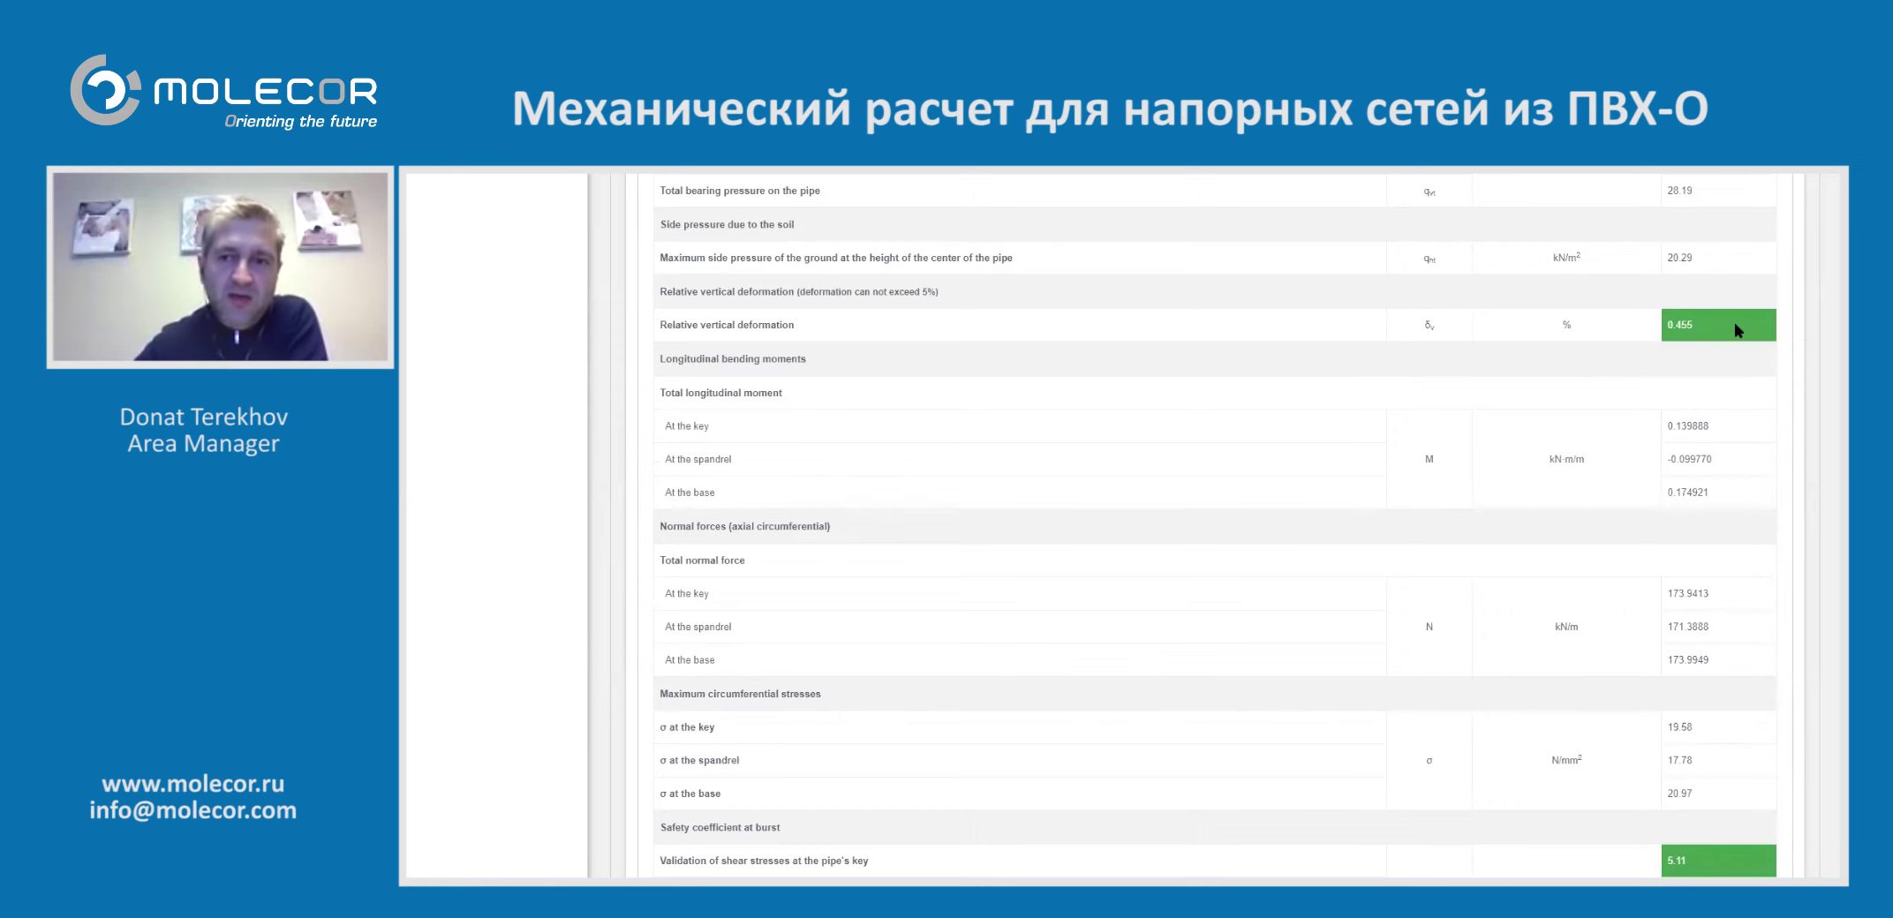
scroll(1735, 328, "down", 3)
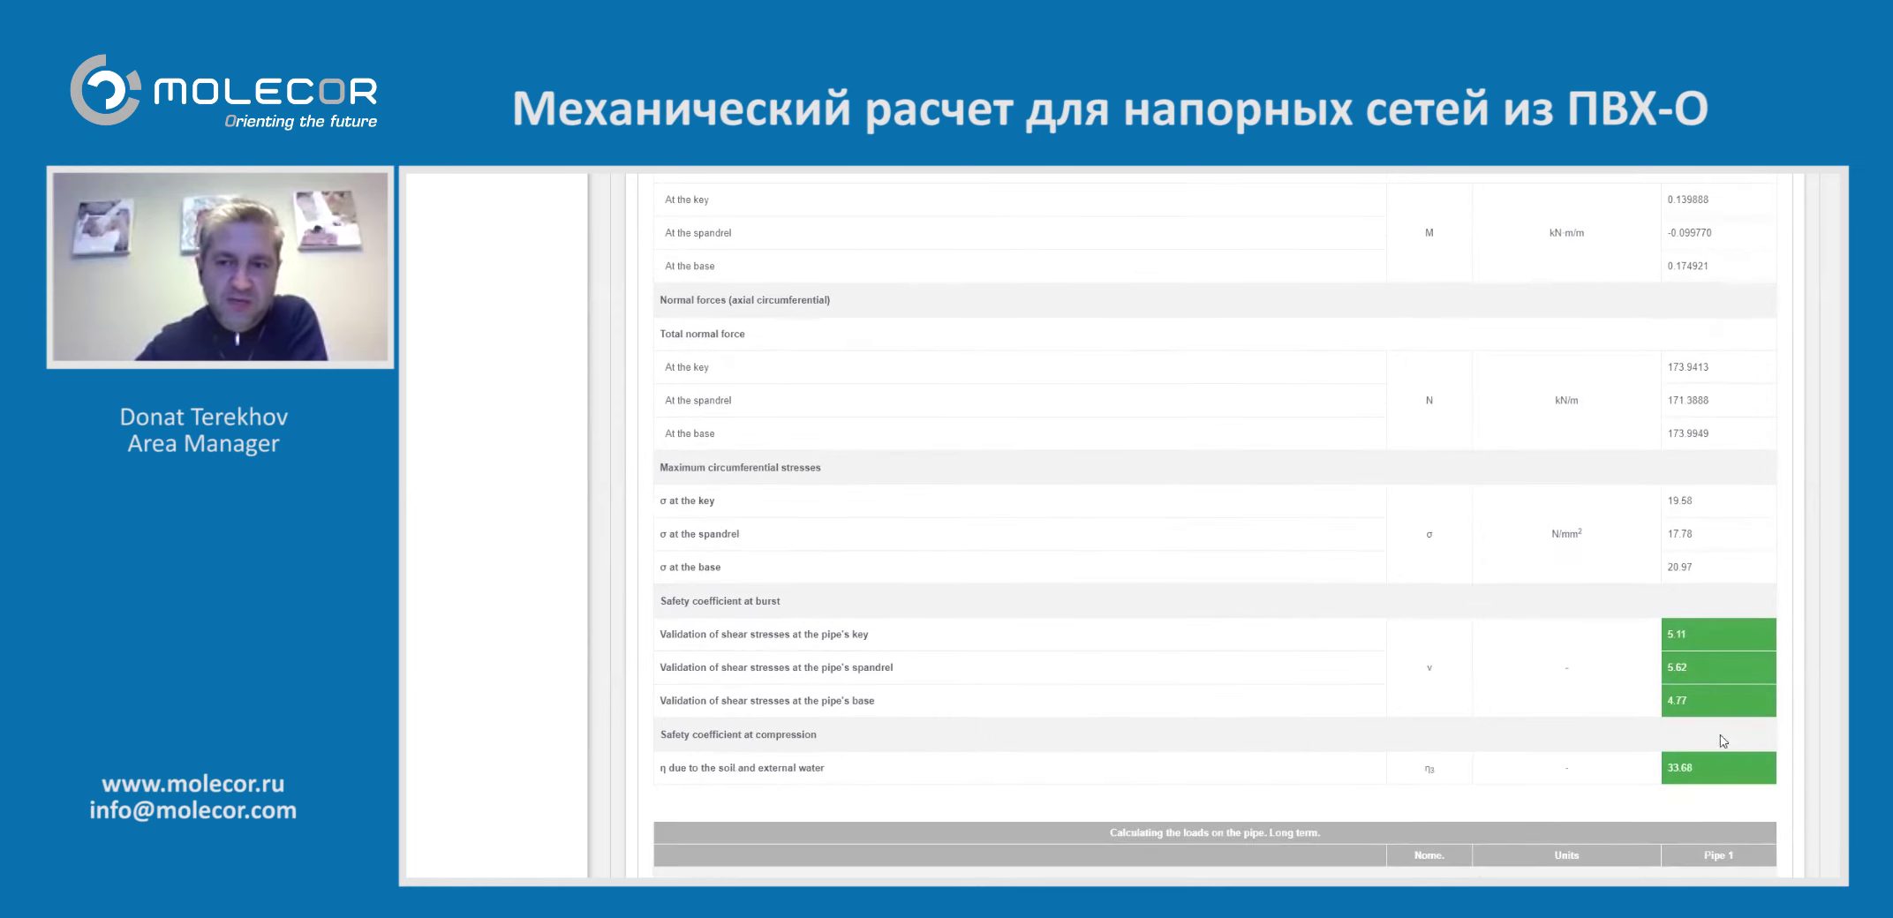
scroll(1722, 741, "down", 8)
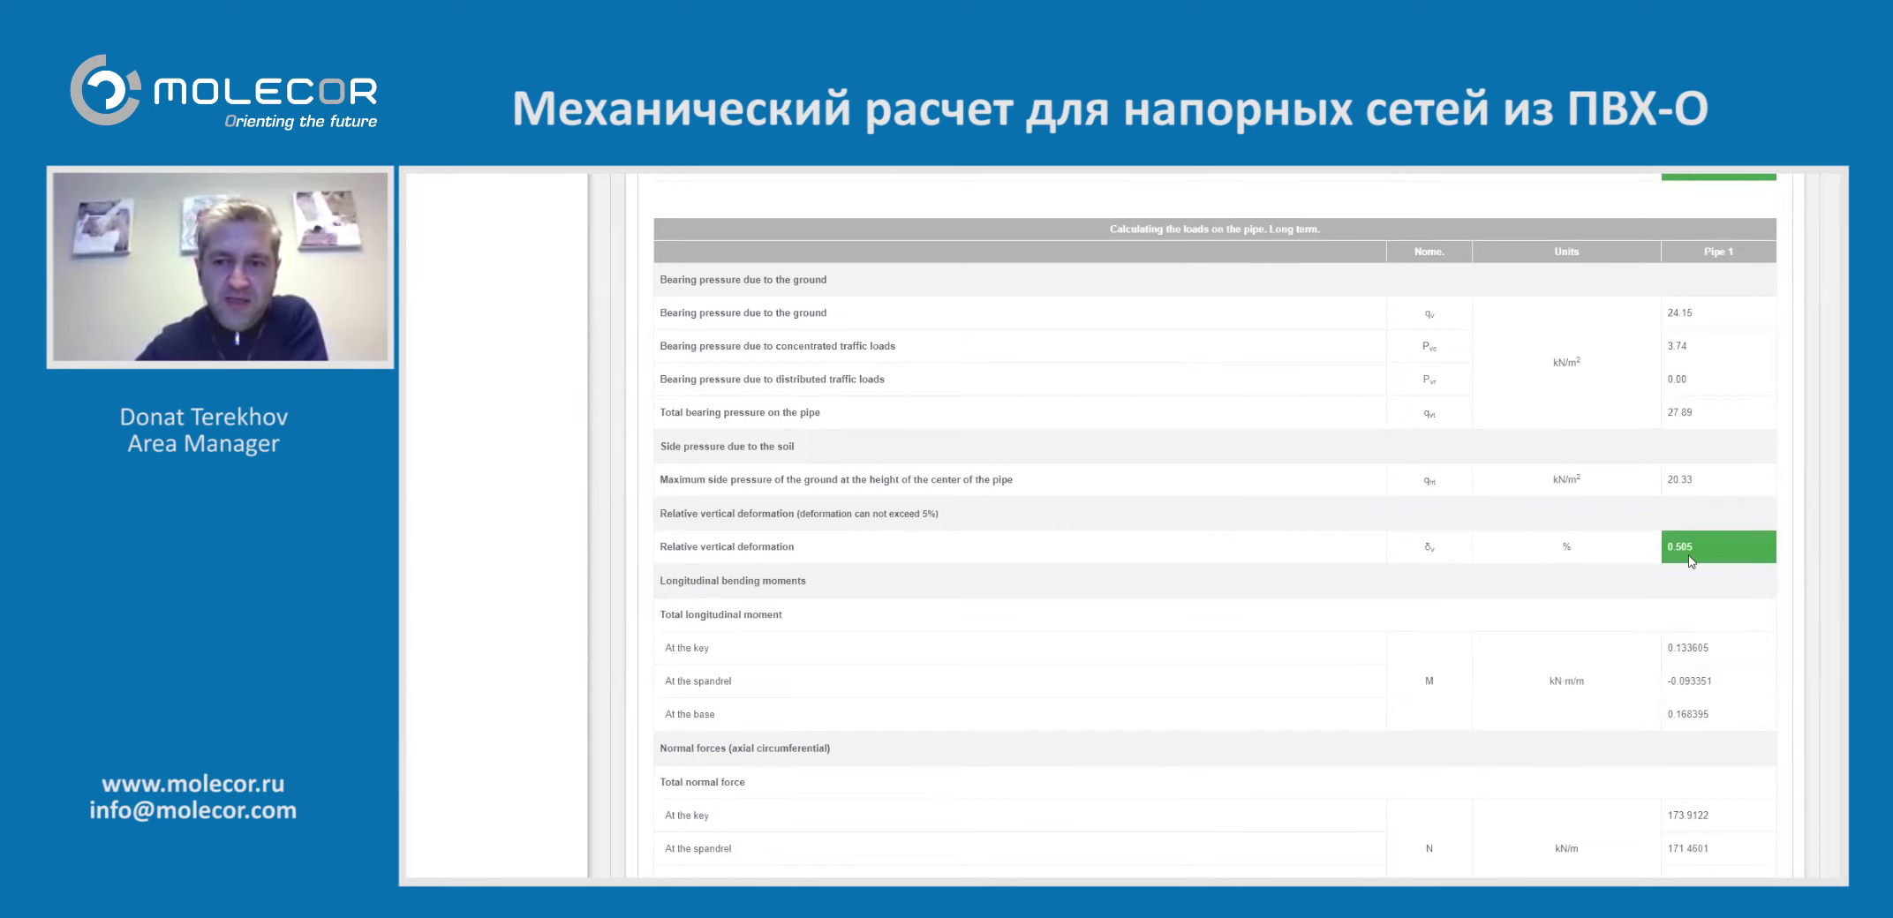
Check the long-term stresses and safety coefficients in the results, and create the detailed calculation report
scroll(1690, 559, "down", 7)
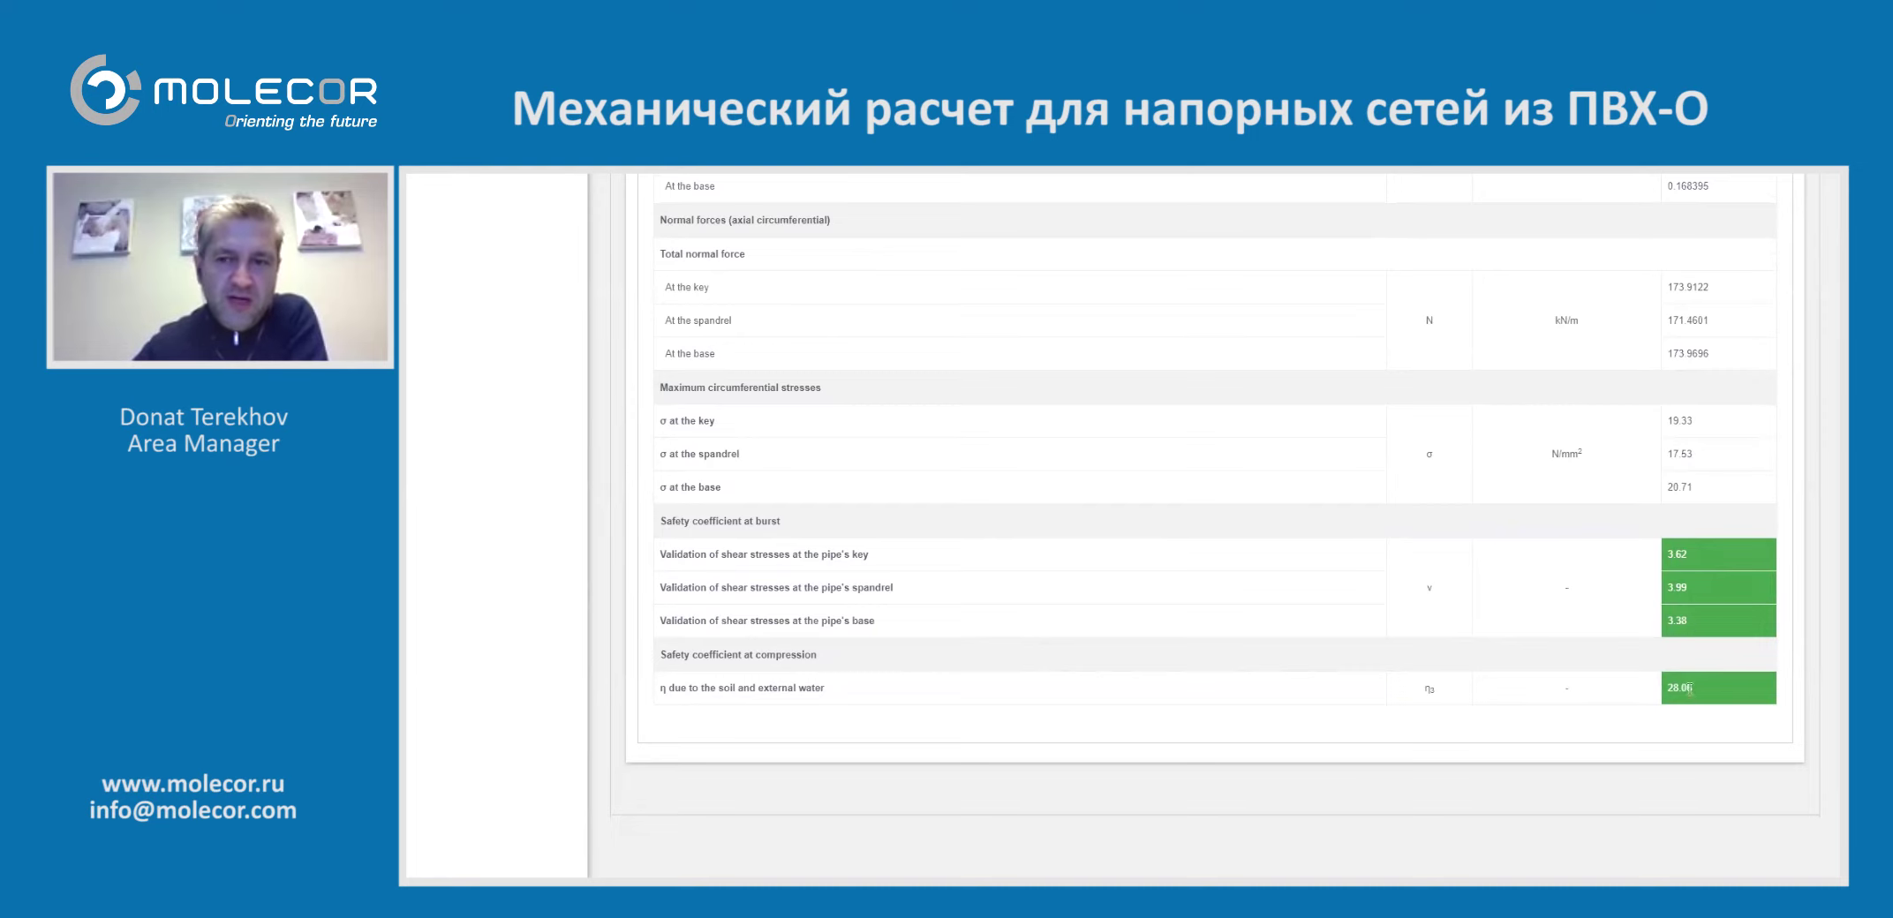
scroll(1461, 641, "up", 6)
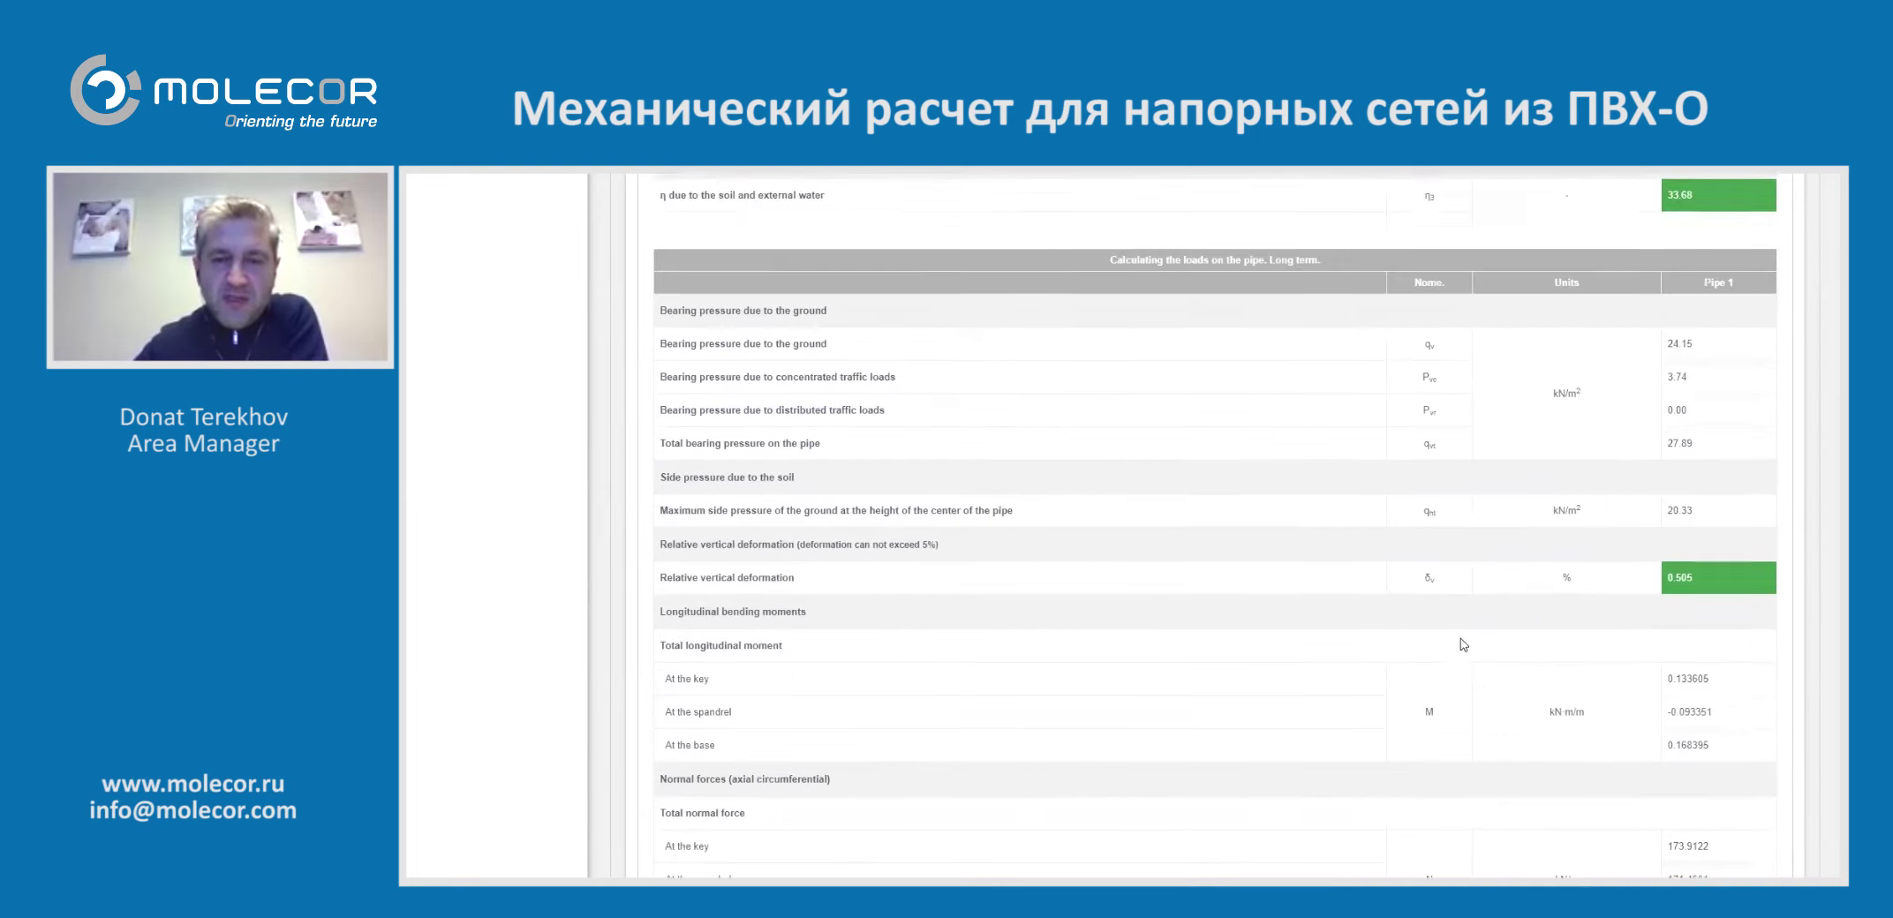
scroll(1461, 643, "up", 20)
scroll(1463, 644, "up", 20)
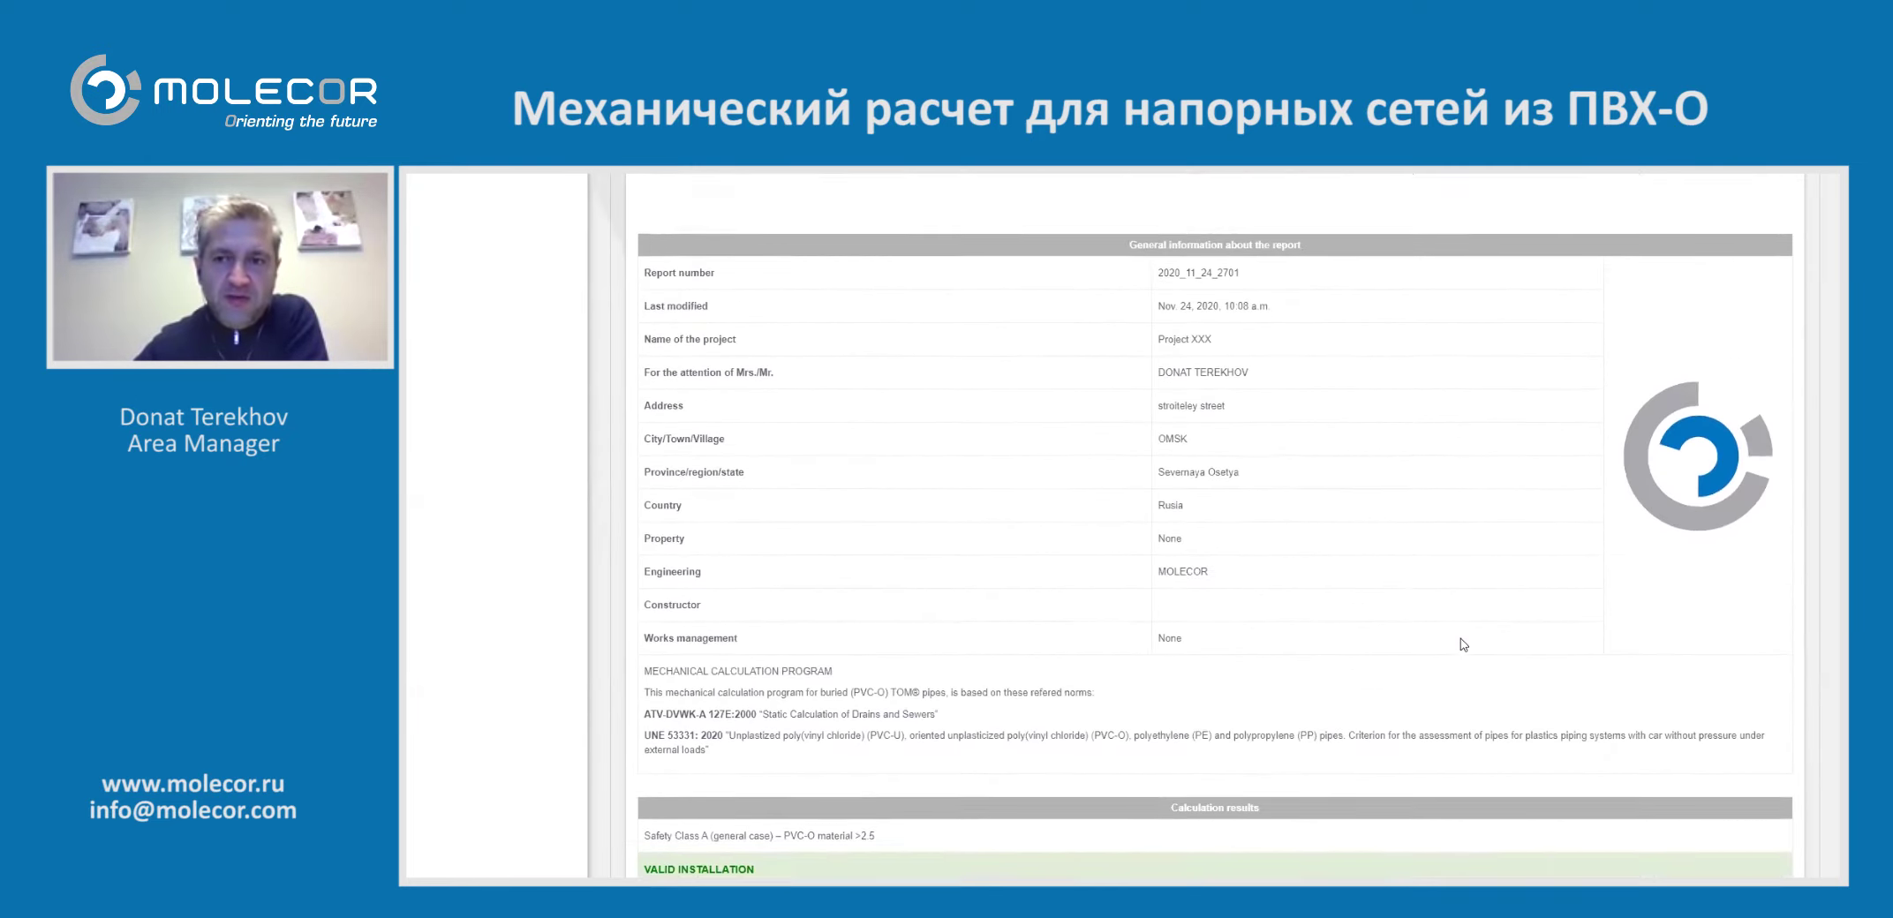
scroll(1463, 644, "up", 6)
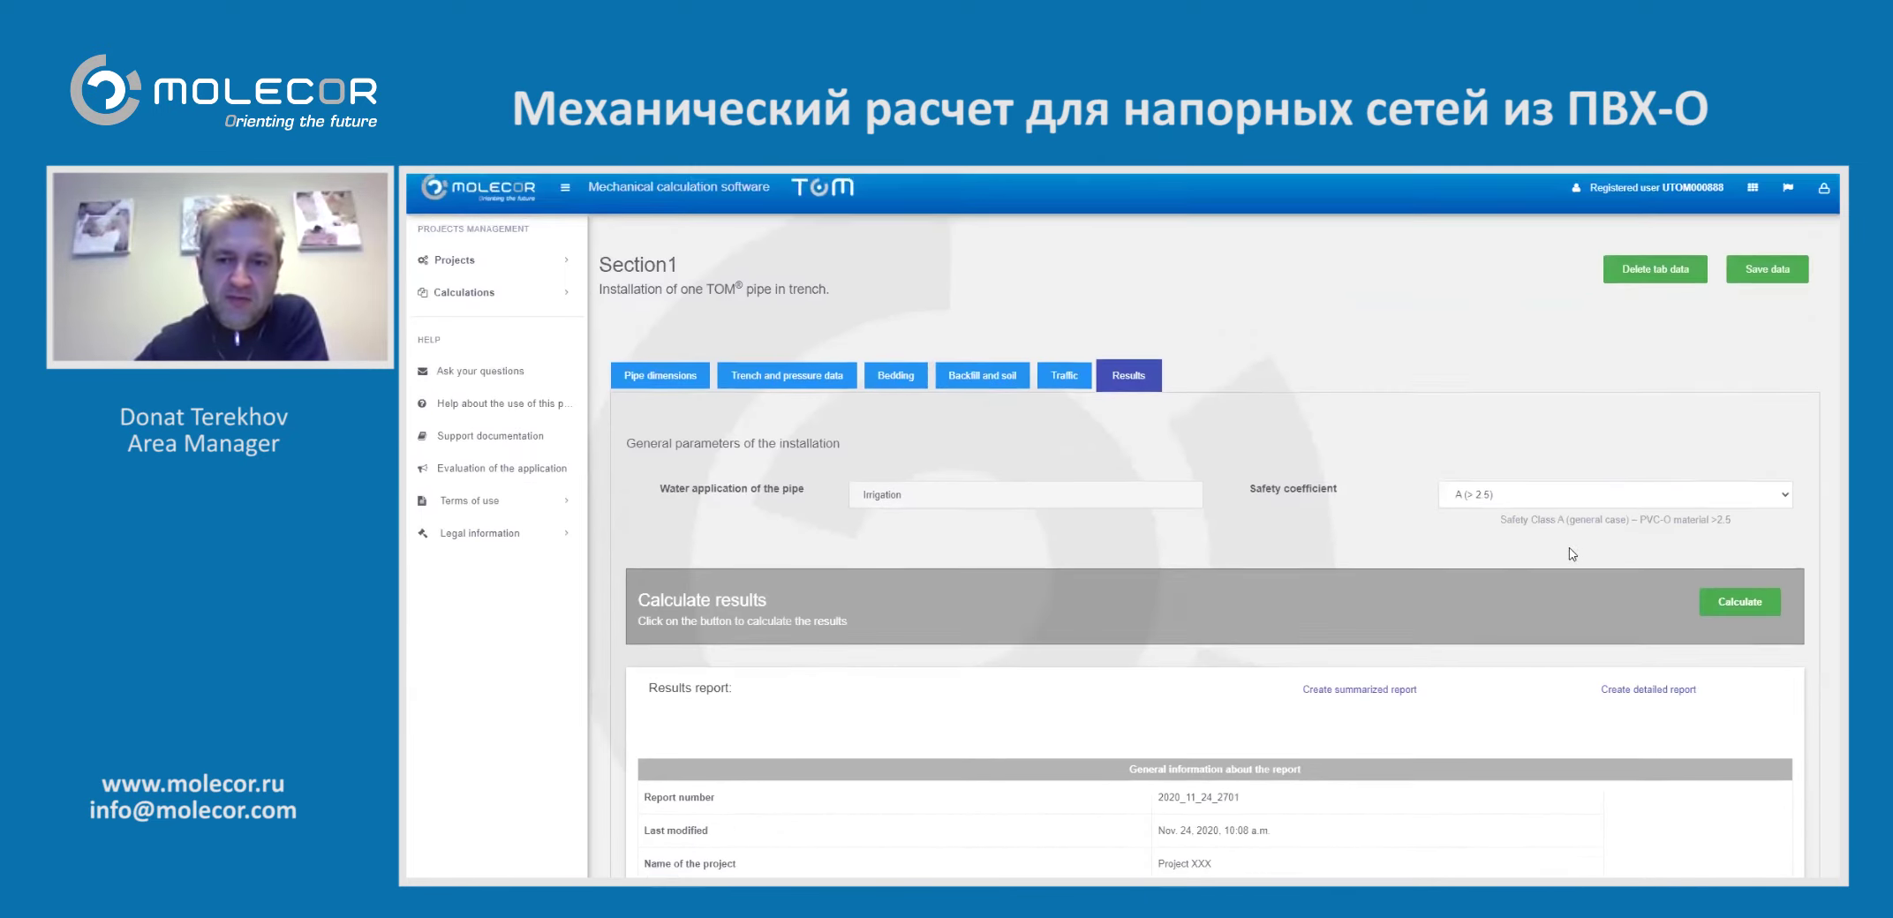
scroll(1572, 553, "down", 3)
left_click(1670, 395)
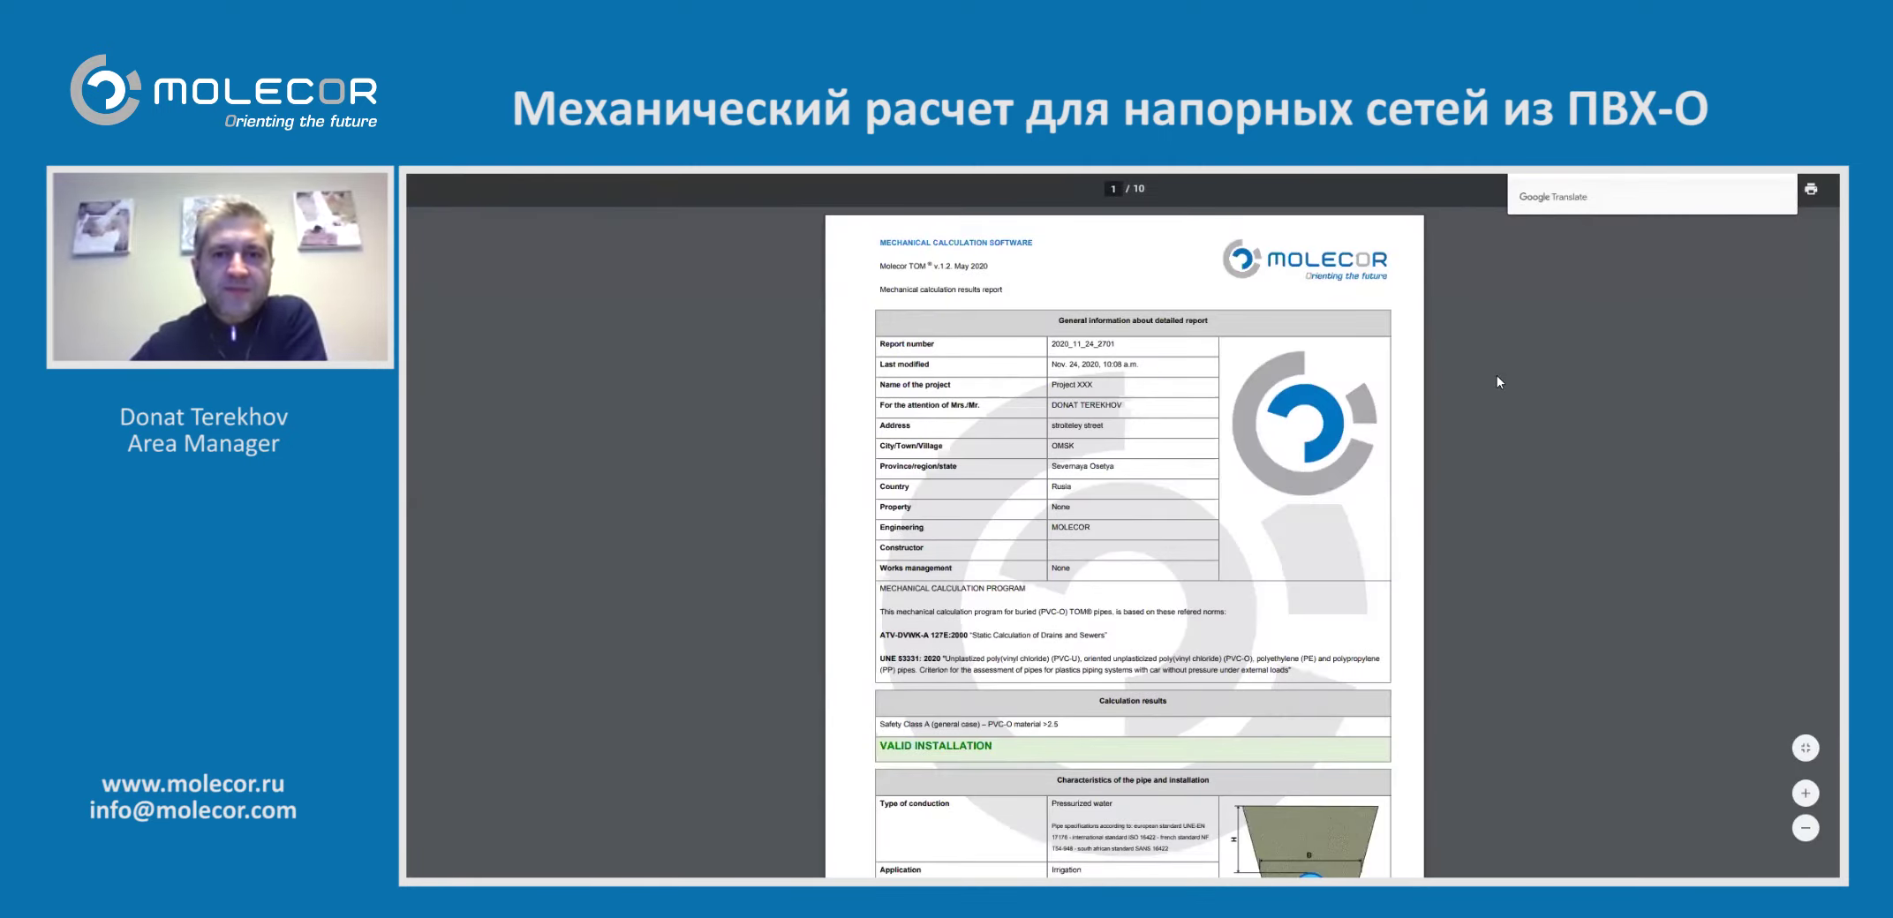
Review the detailed report's installation characteristics, backfill, traffic load, paving and short-term load pages, and close the report
scroll(1494, 396, "down", 3)
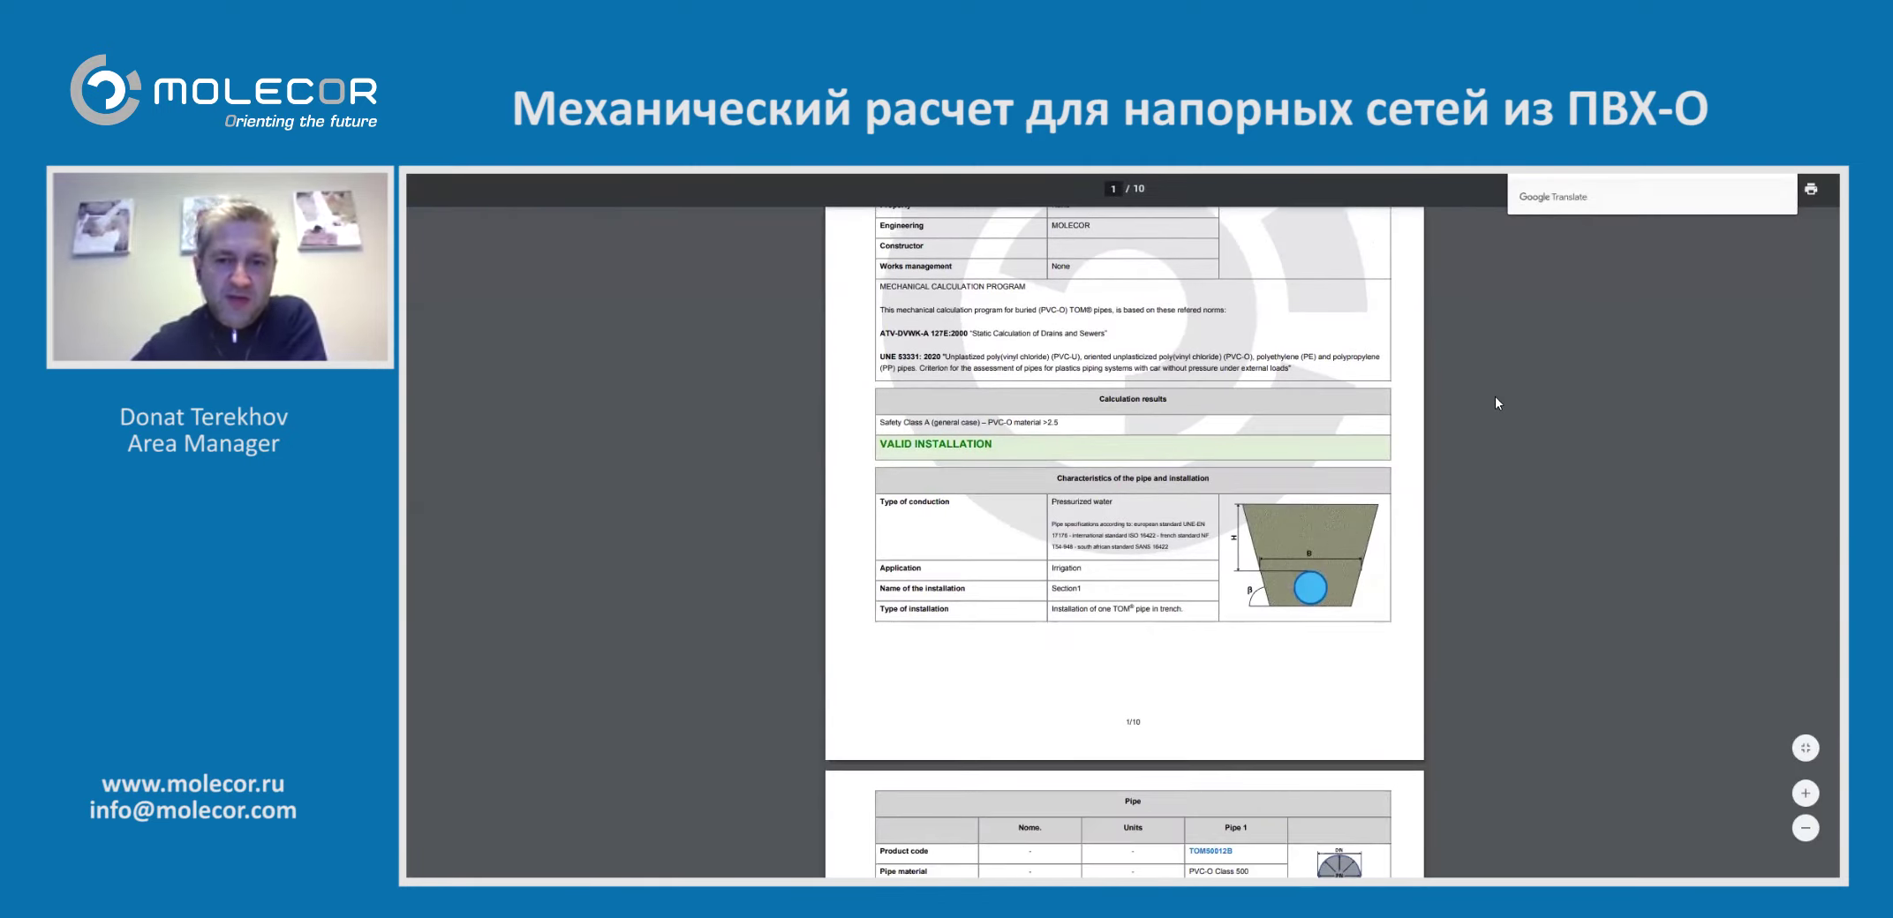
scroll(1520, 391, "up", 1)
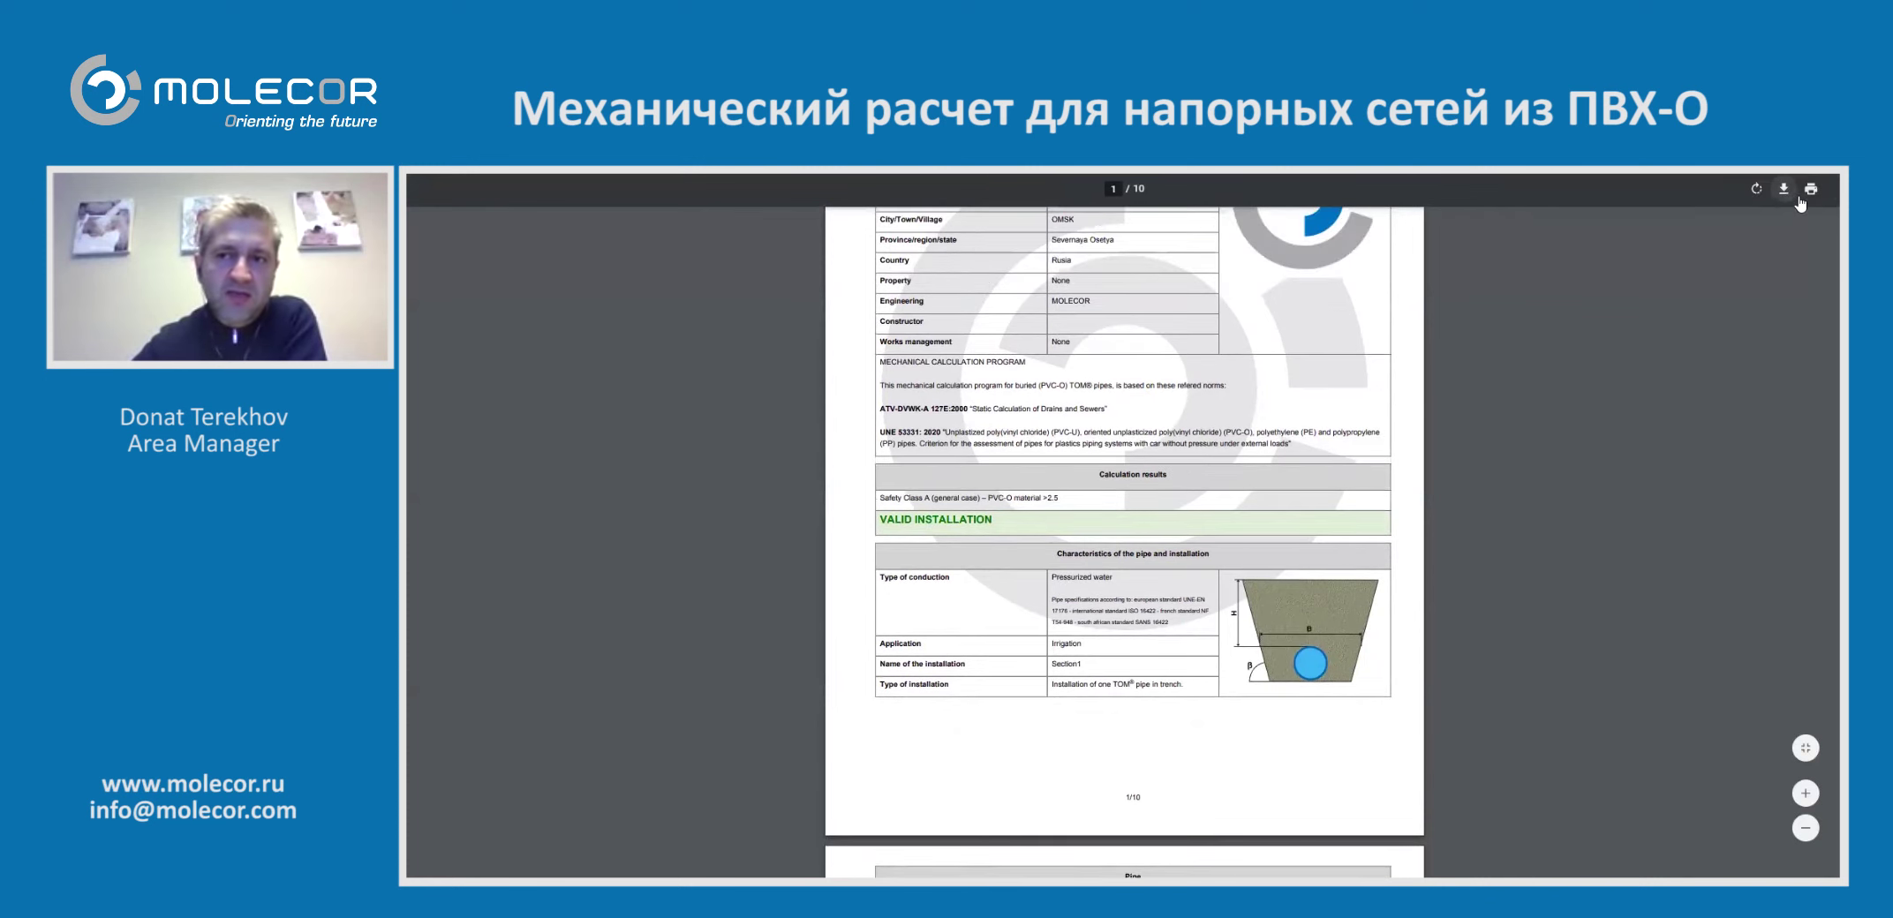
scroll(1610, 450, "down", 1)
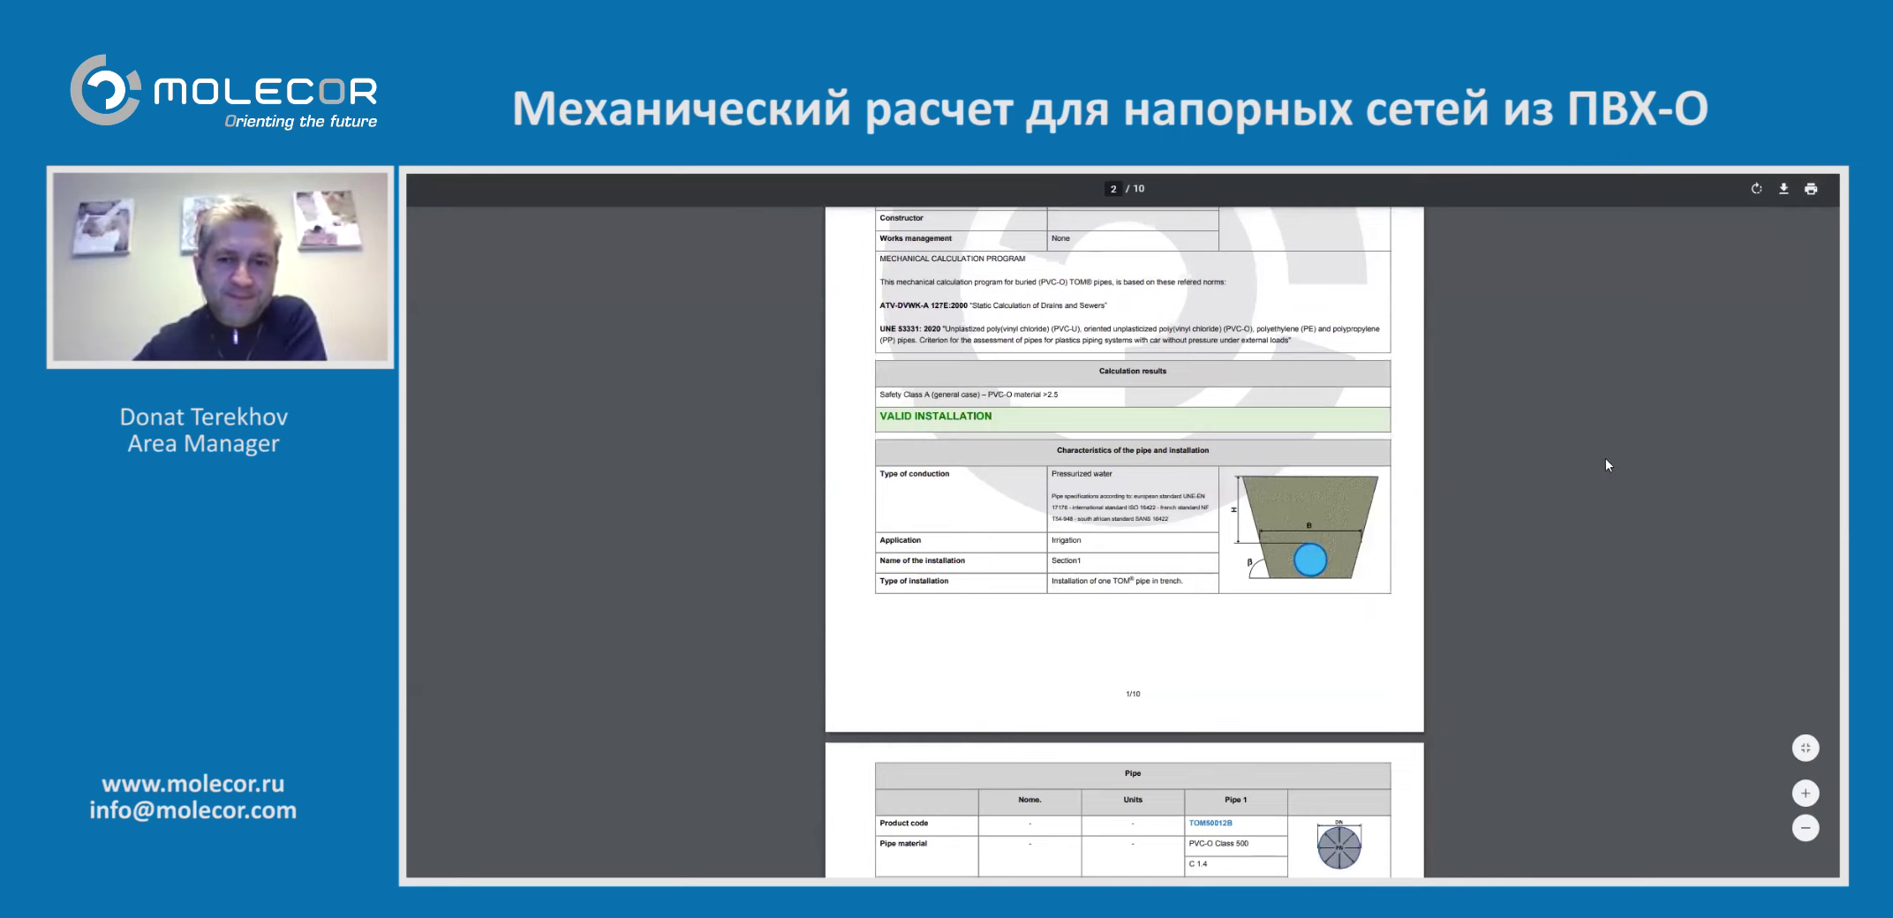
scroll(1604, 458, "down", 20)
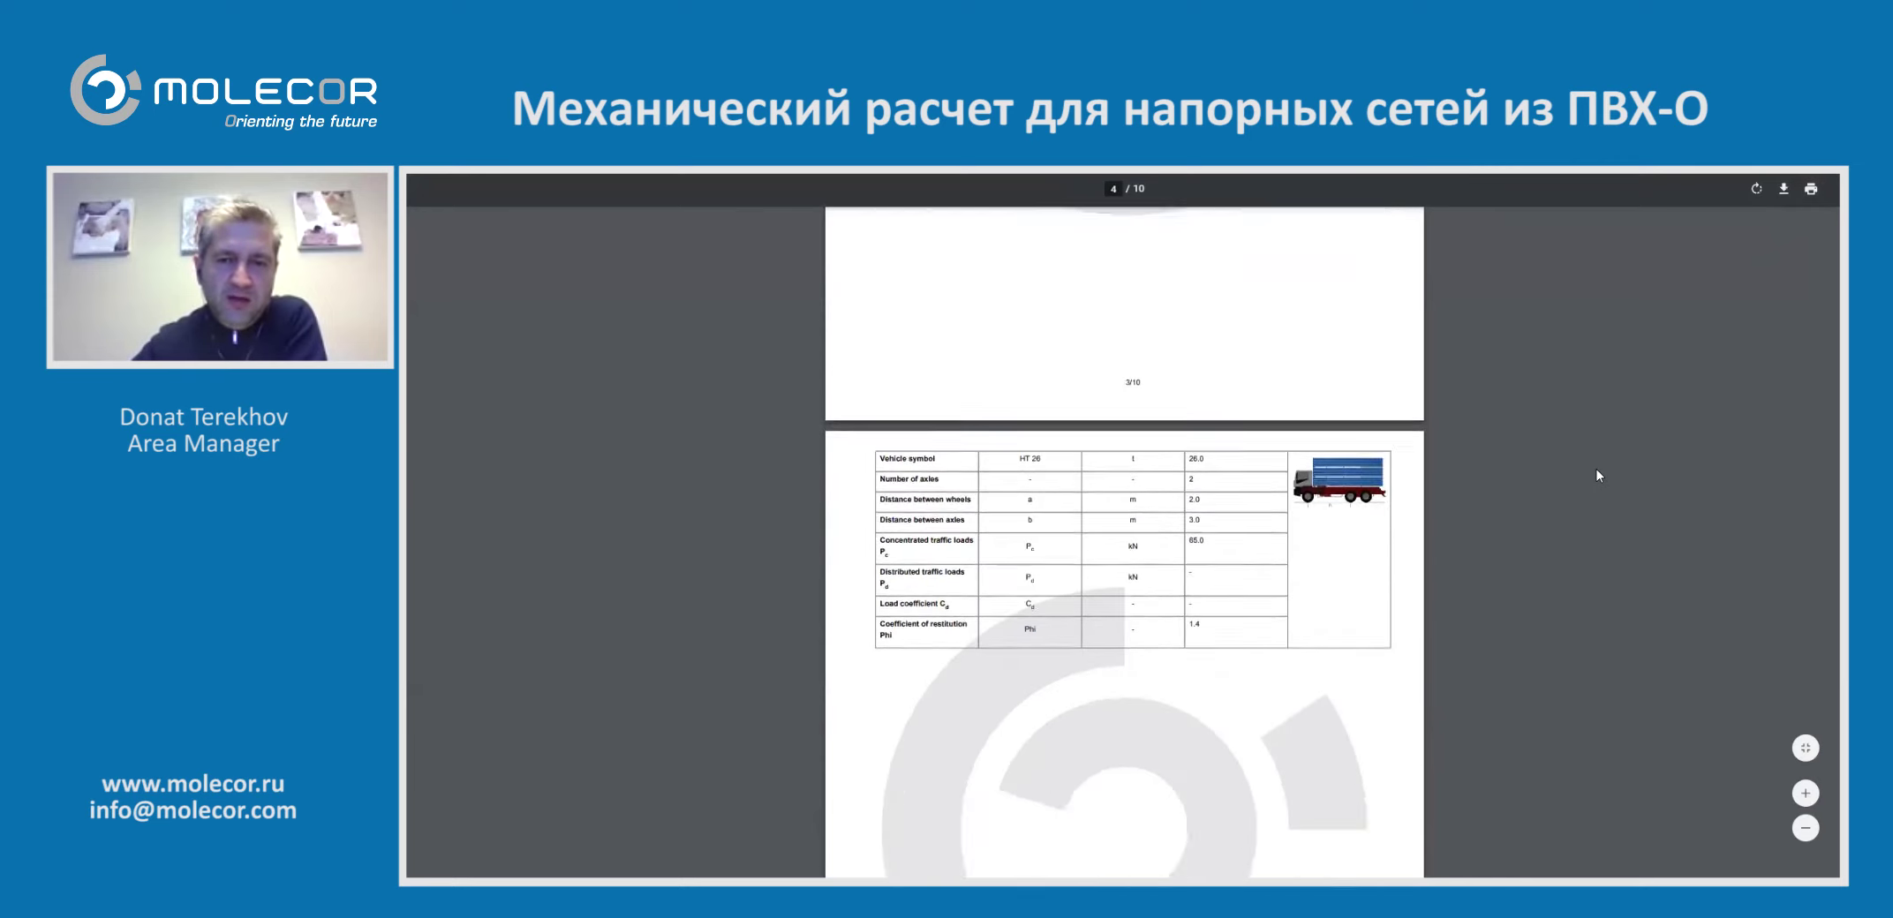
scroll(1596, 475, "down", 10)
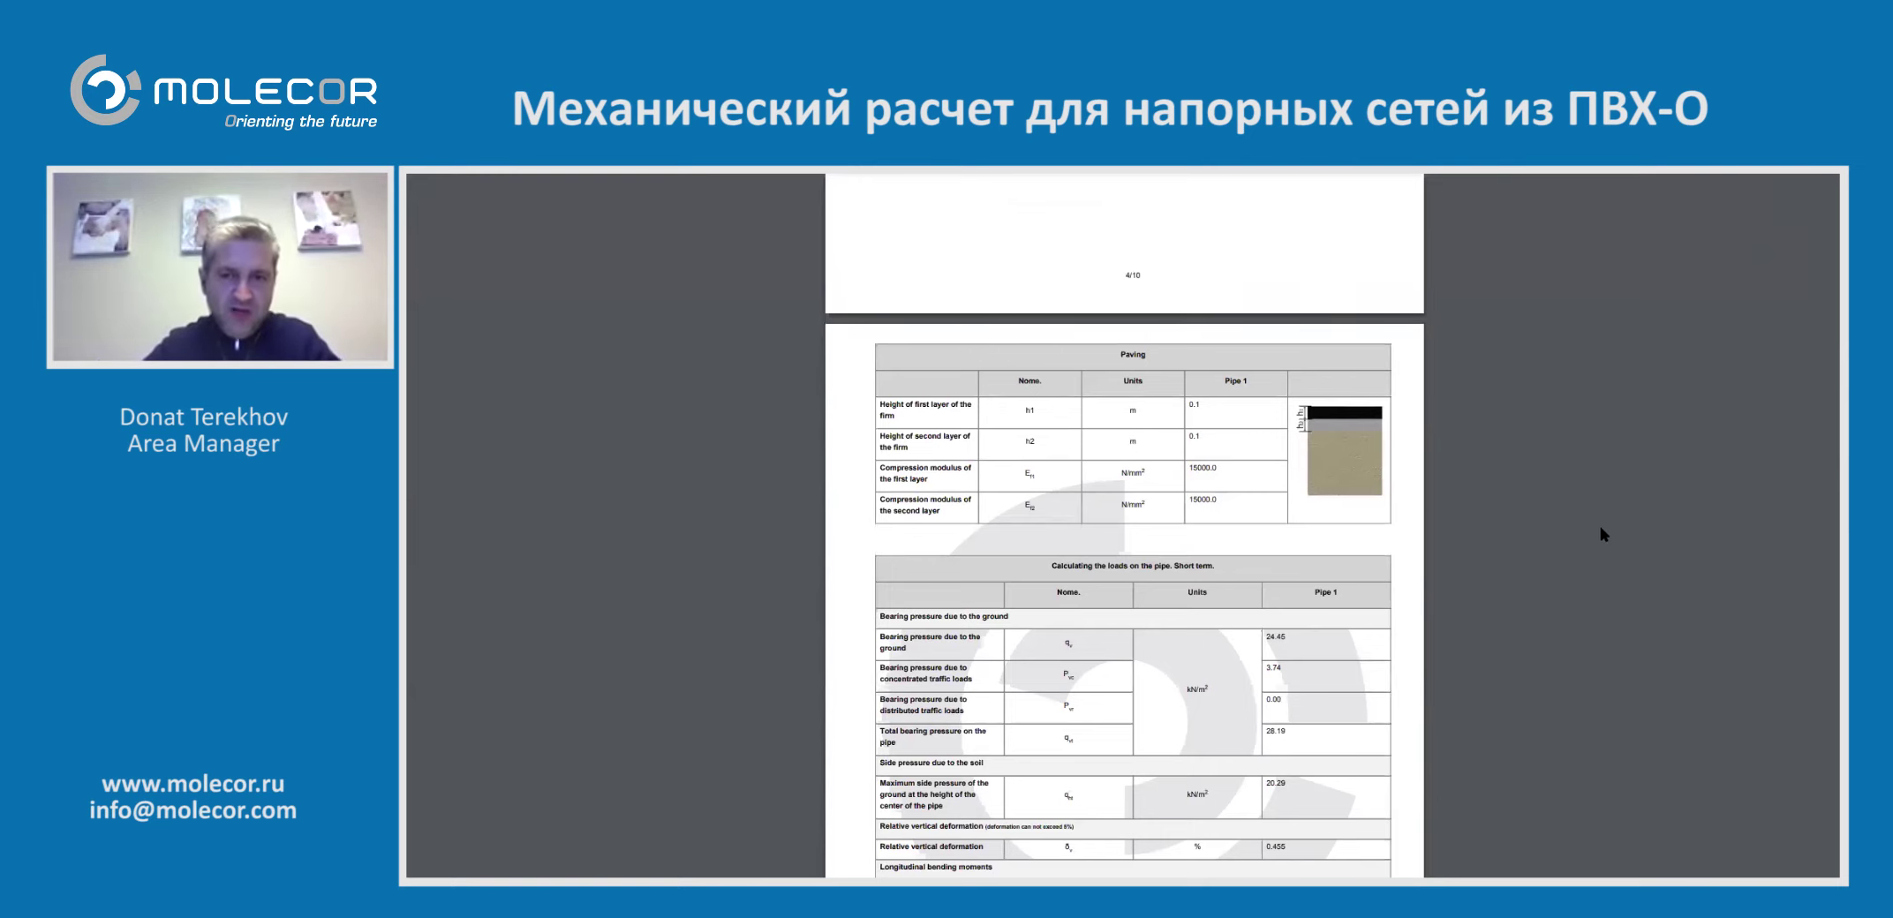
scroll(1604, 534, "up", 15)
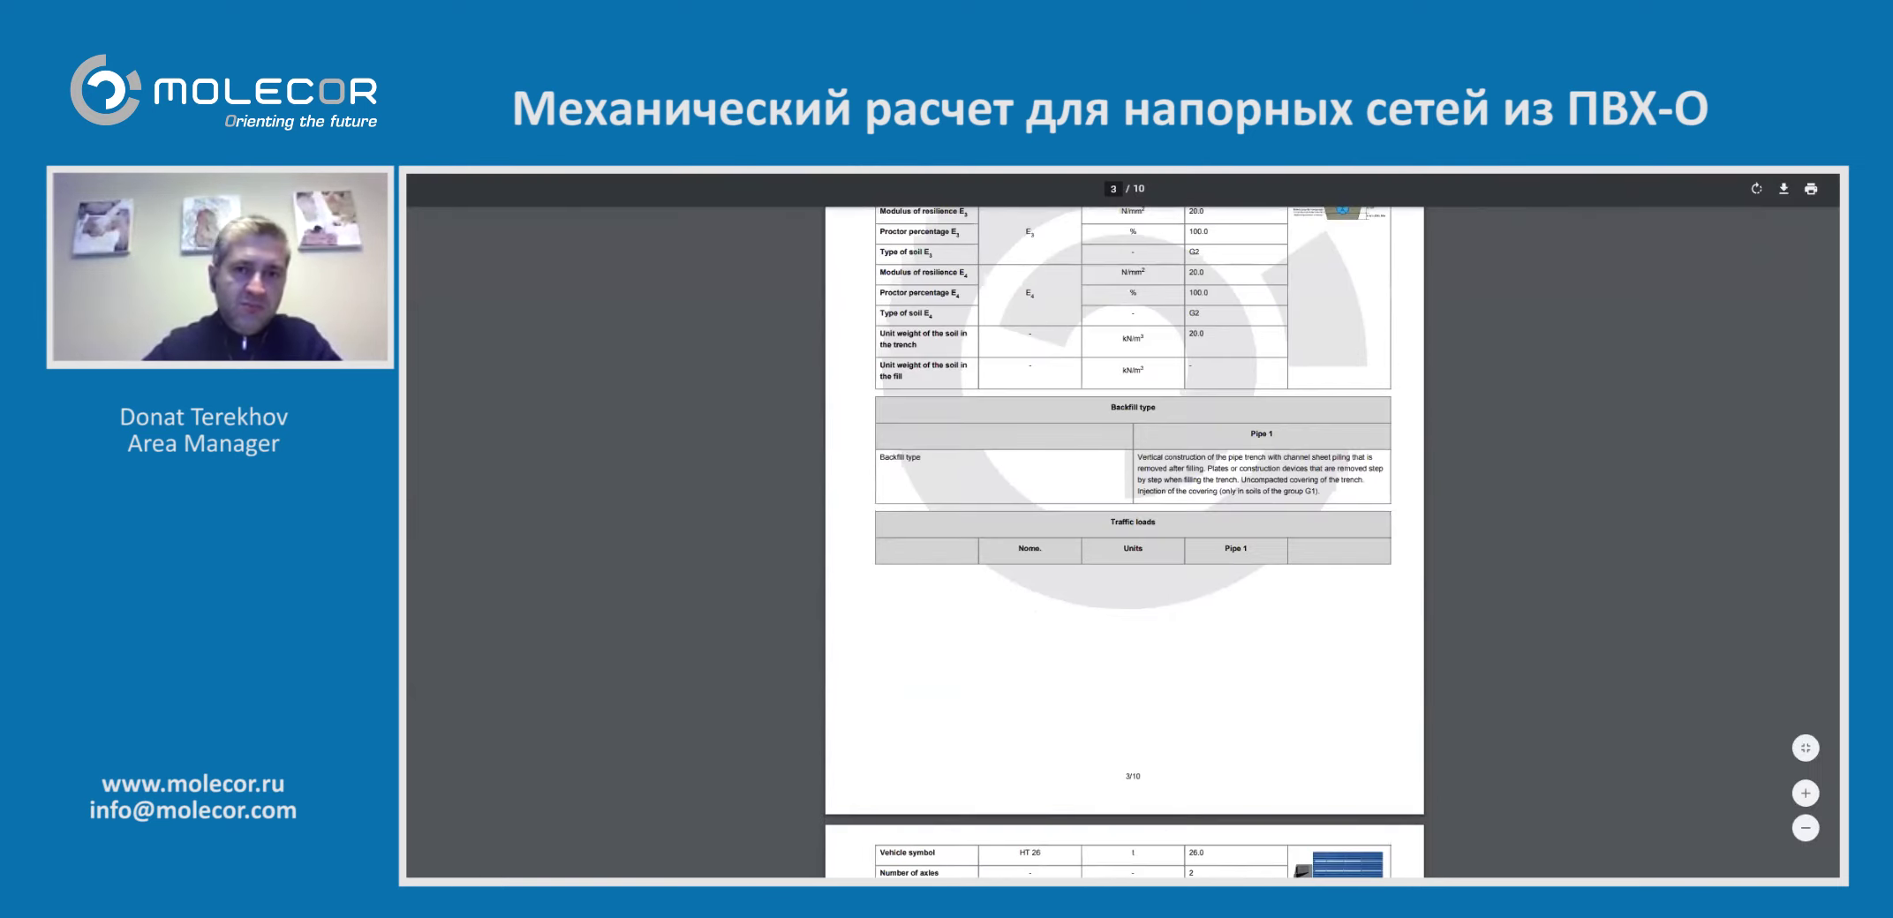
key("ctrl+w")
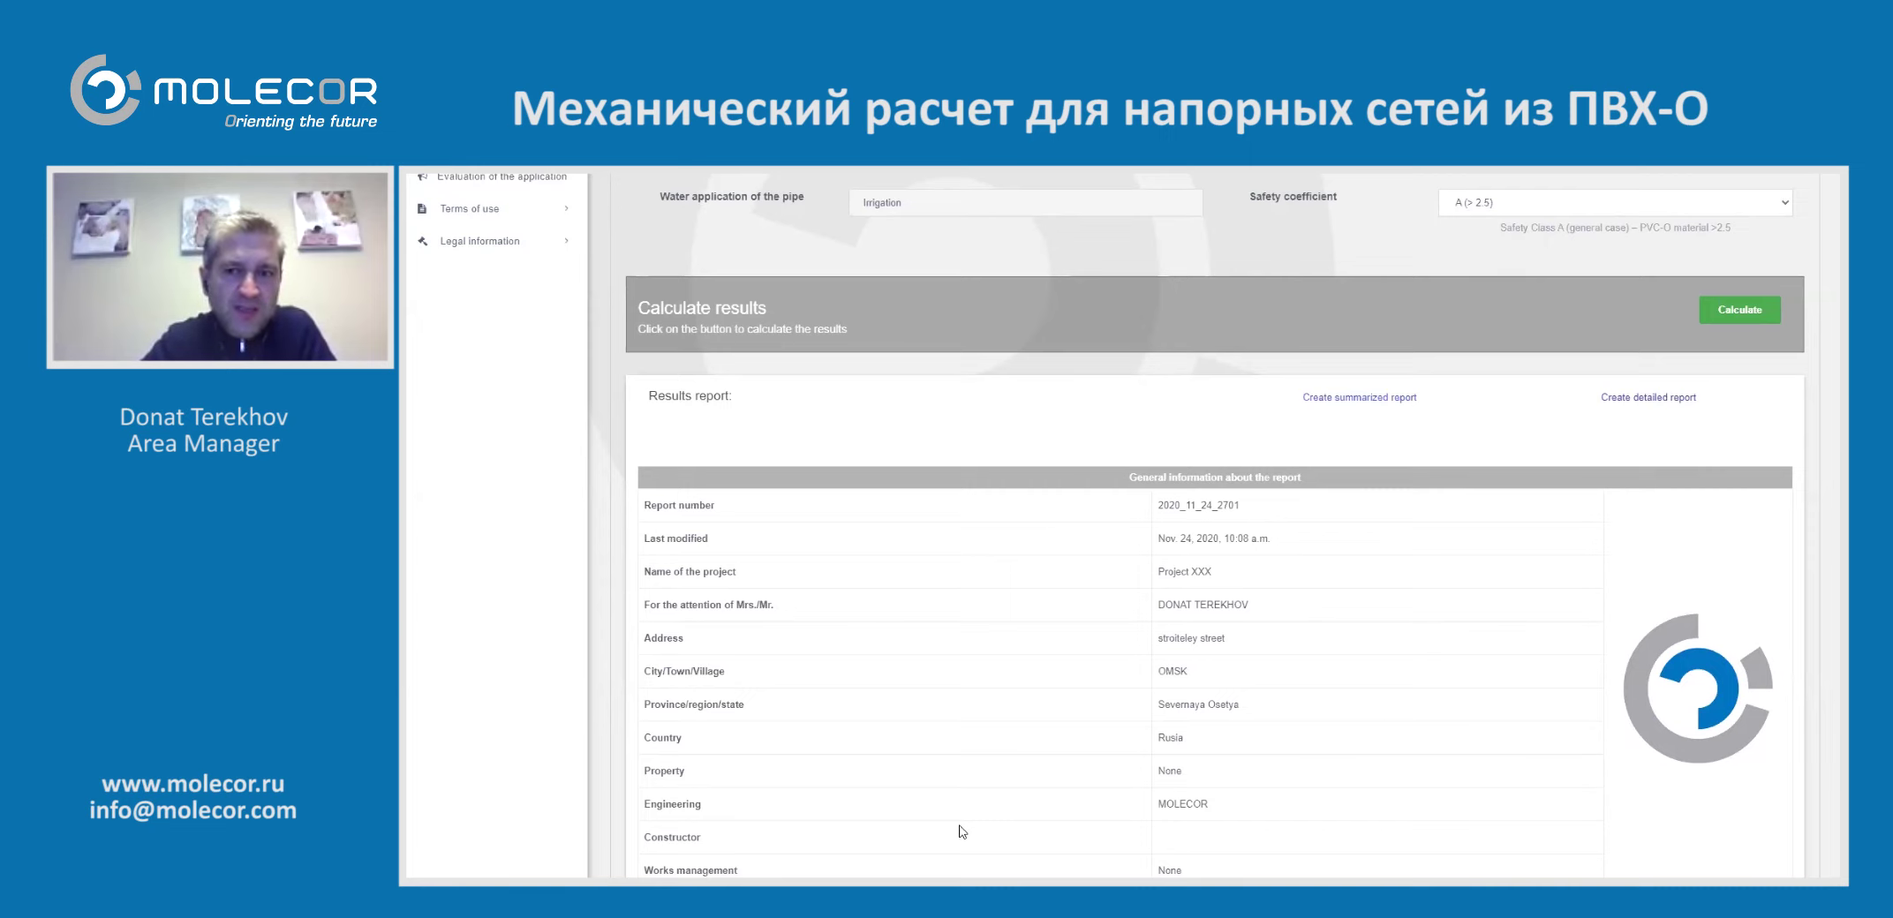
Open the installation's trench and pressure data to view the trench geometry, phreatic level and internal working pressure
scroll(1119, 591, "up", 3)
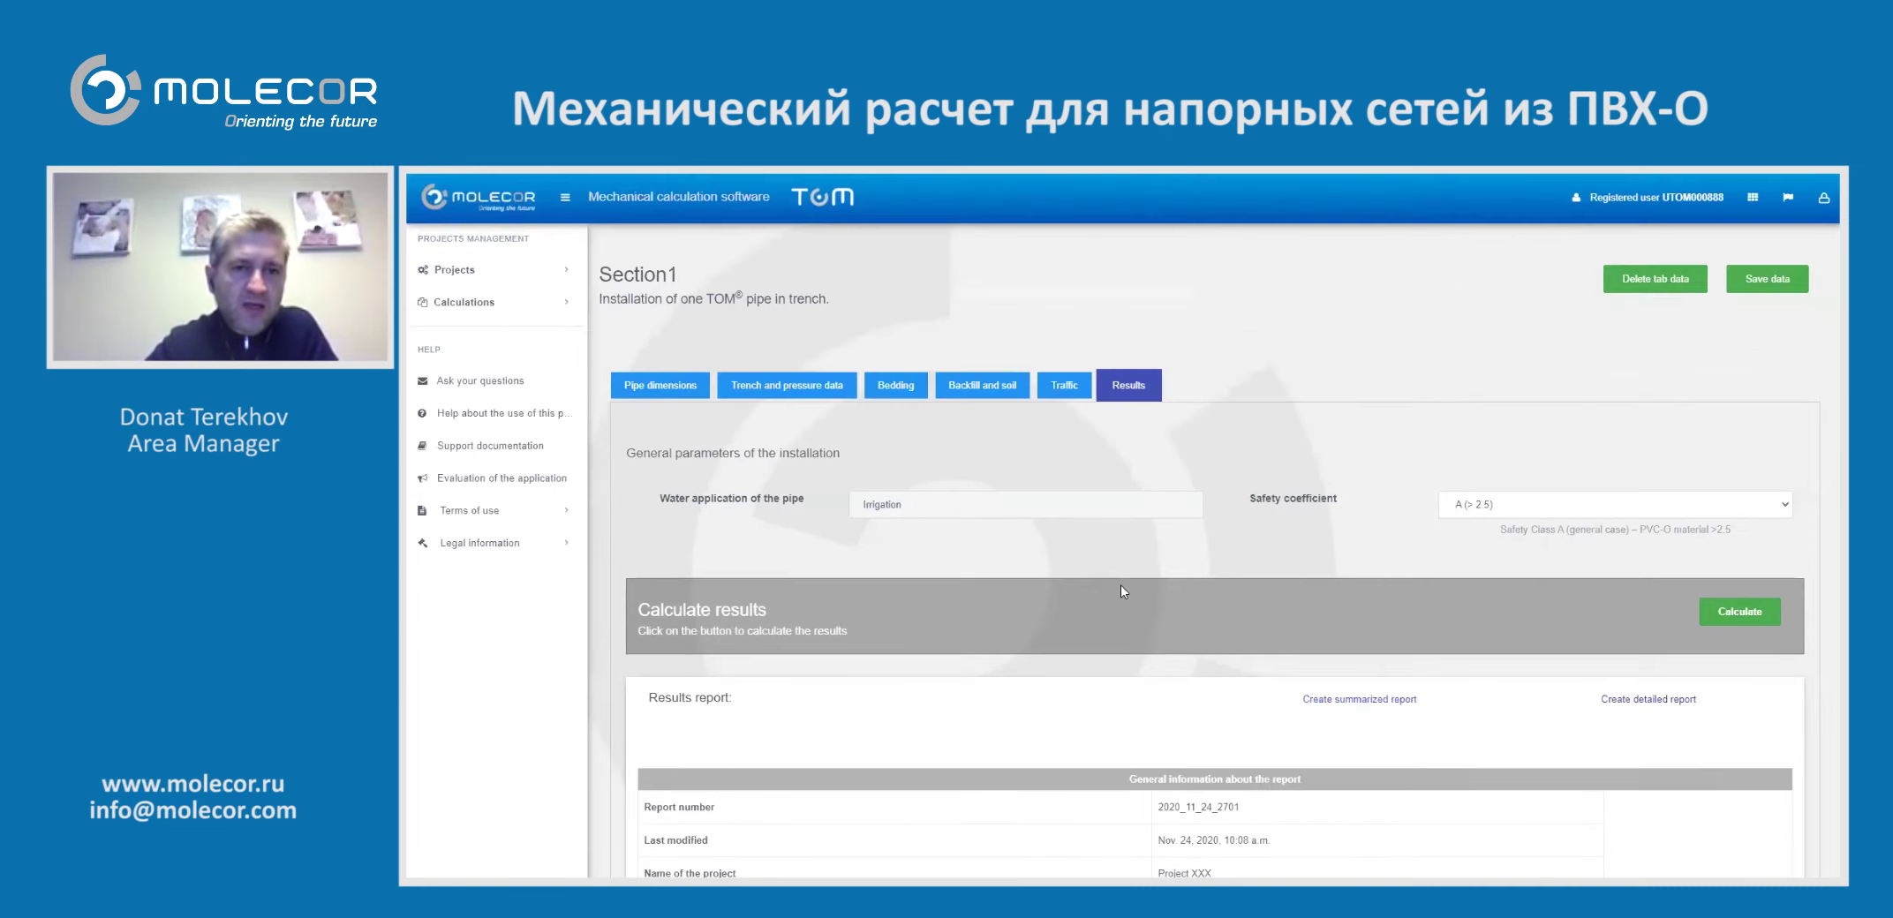
left_click(812, 394)
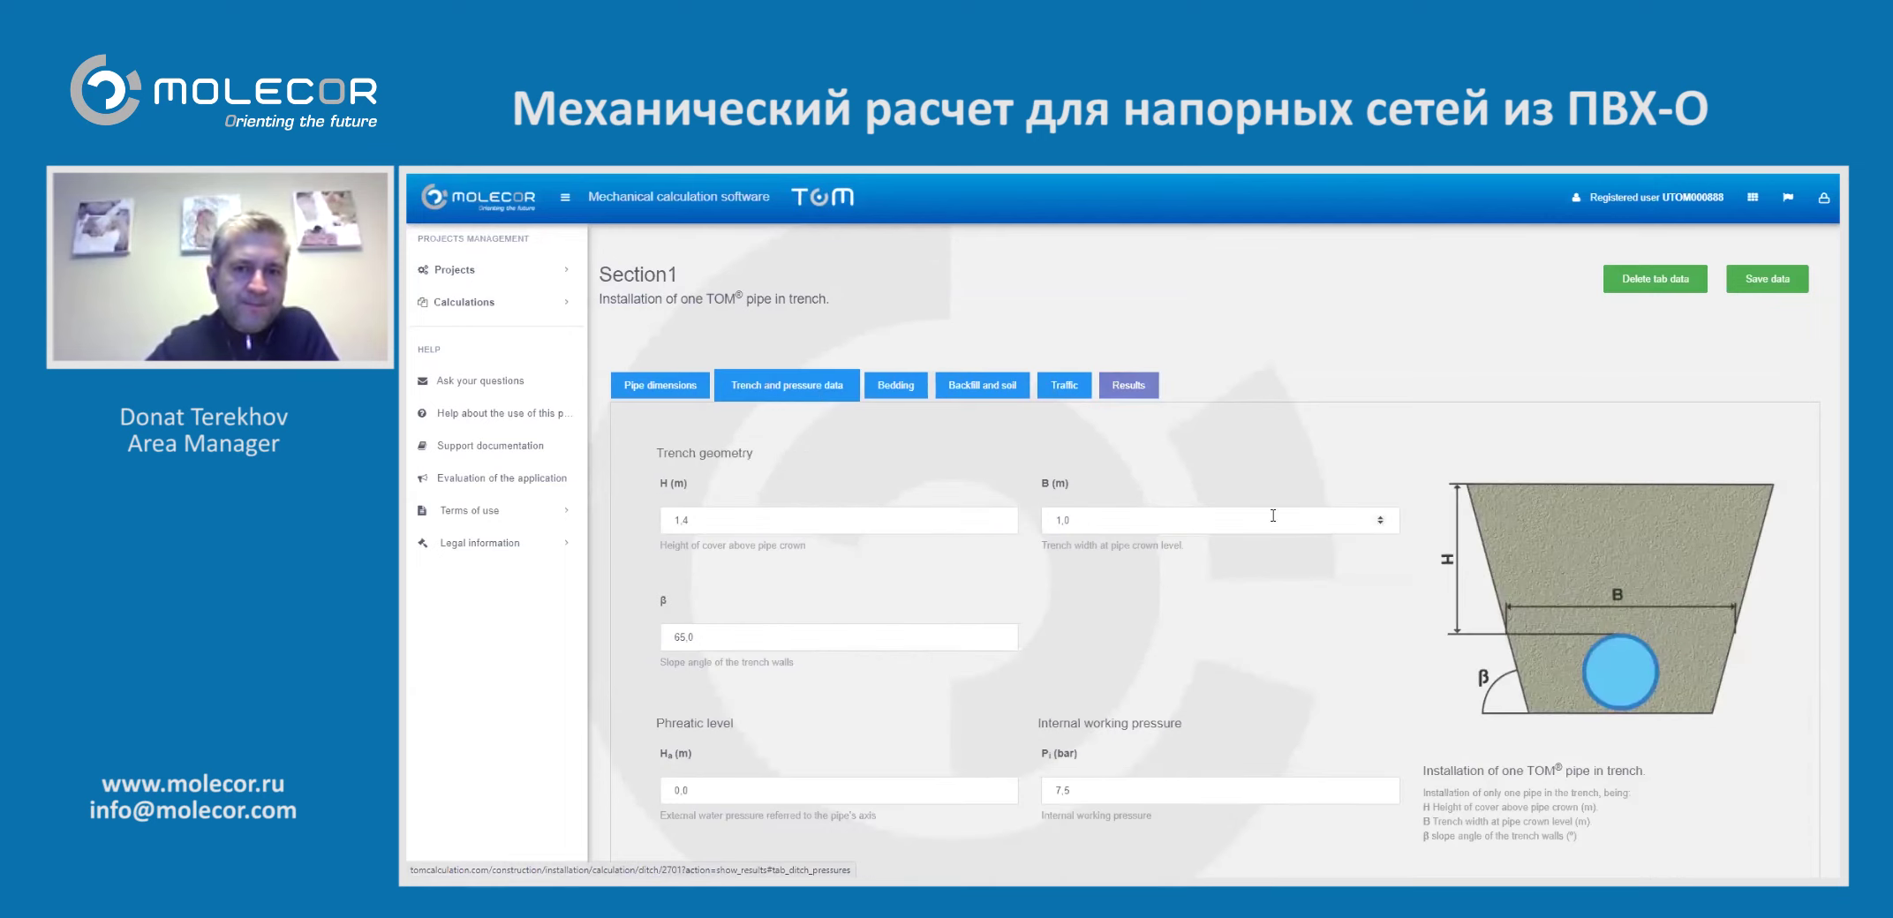
scroll(1289, 559, "down", 2)
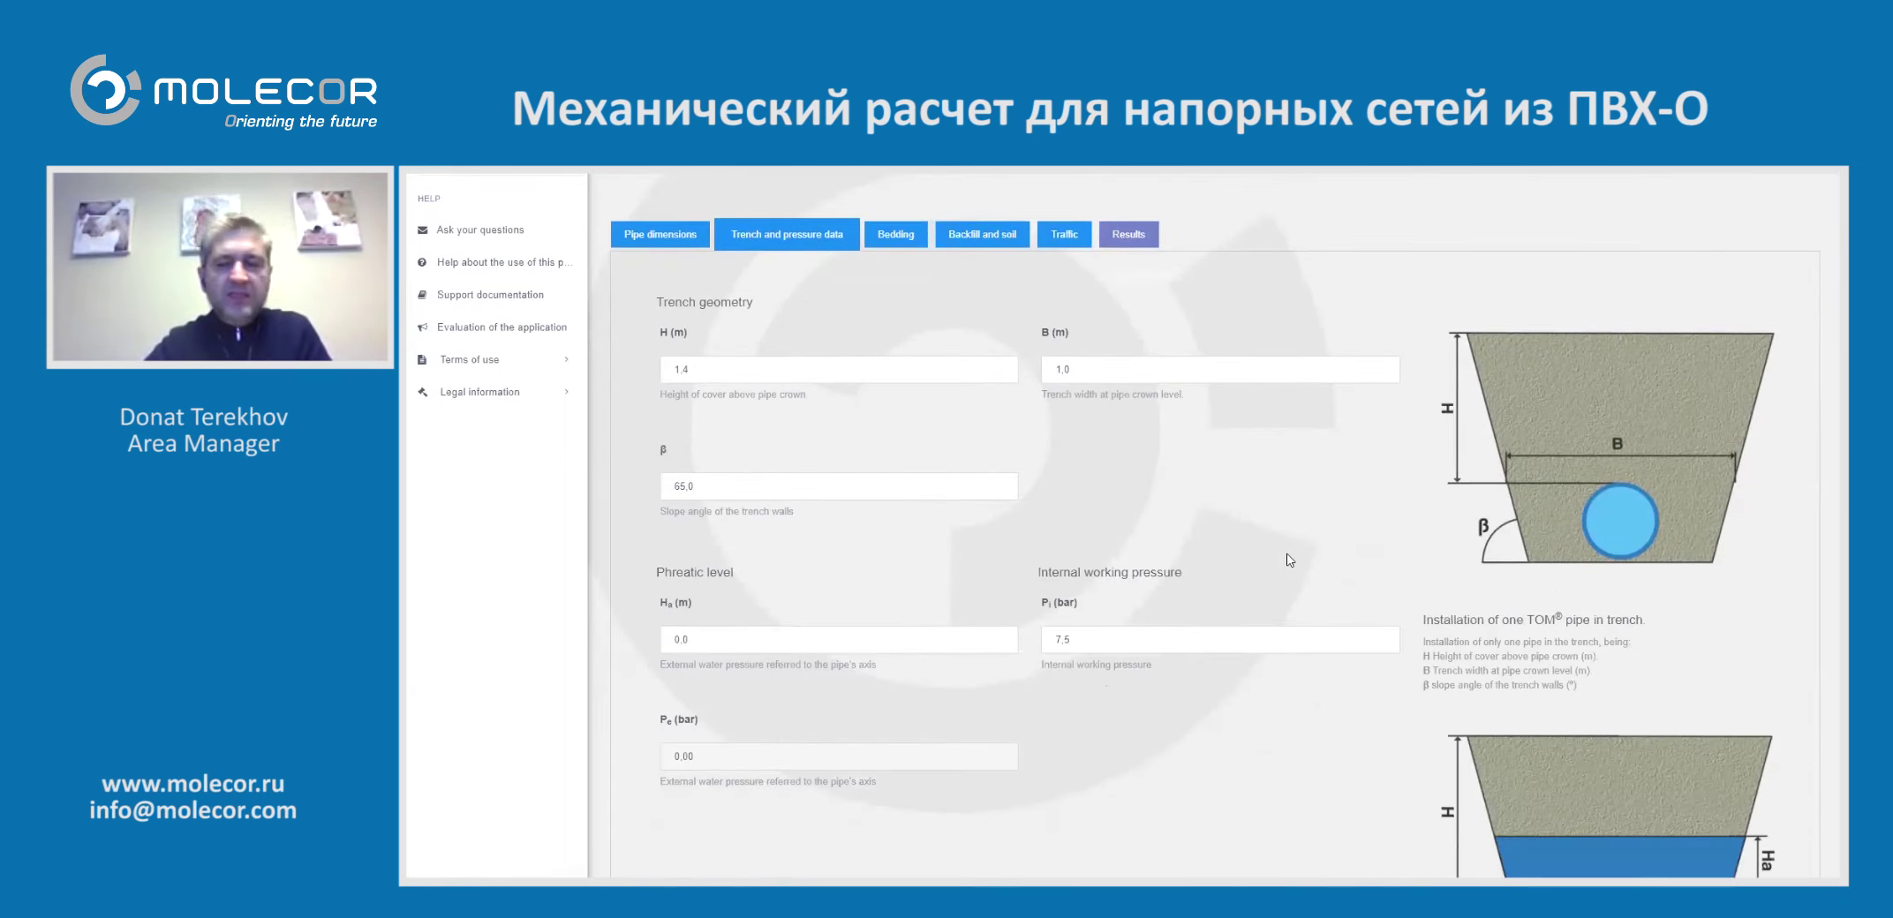